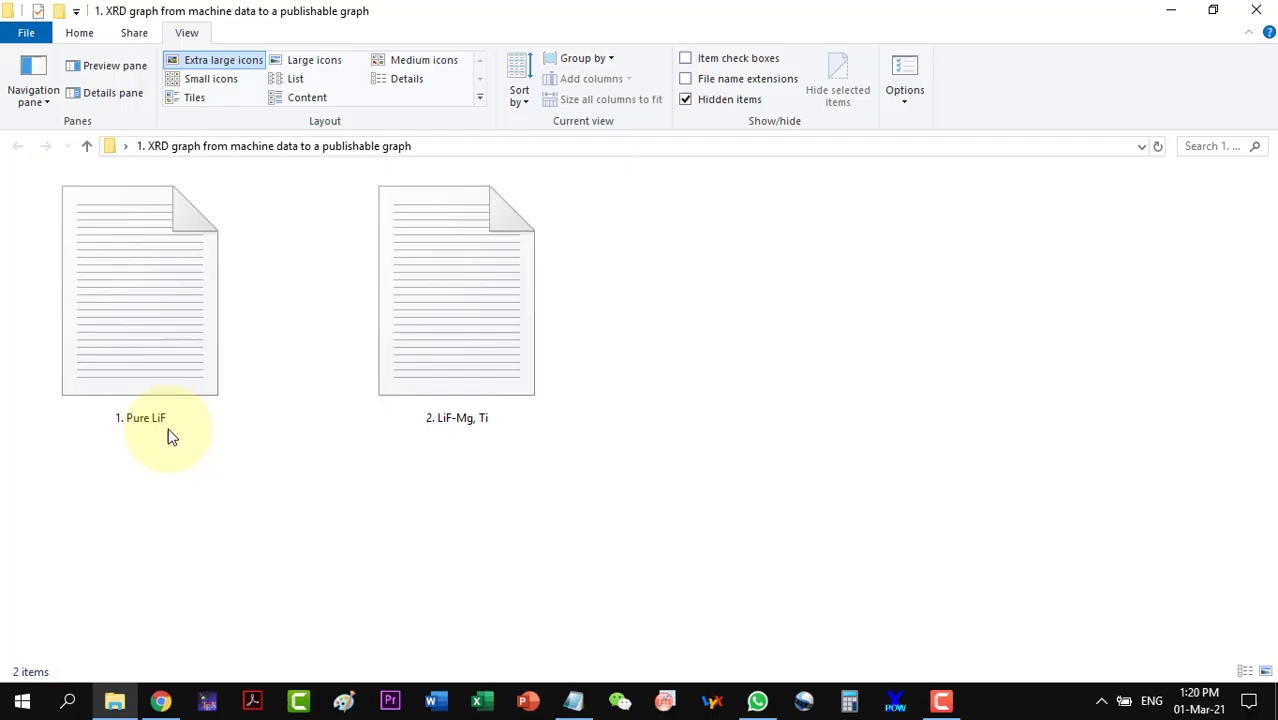
View the Pure LiF data file in Notepad, scrolling to its end.
double_click(145, 348)
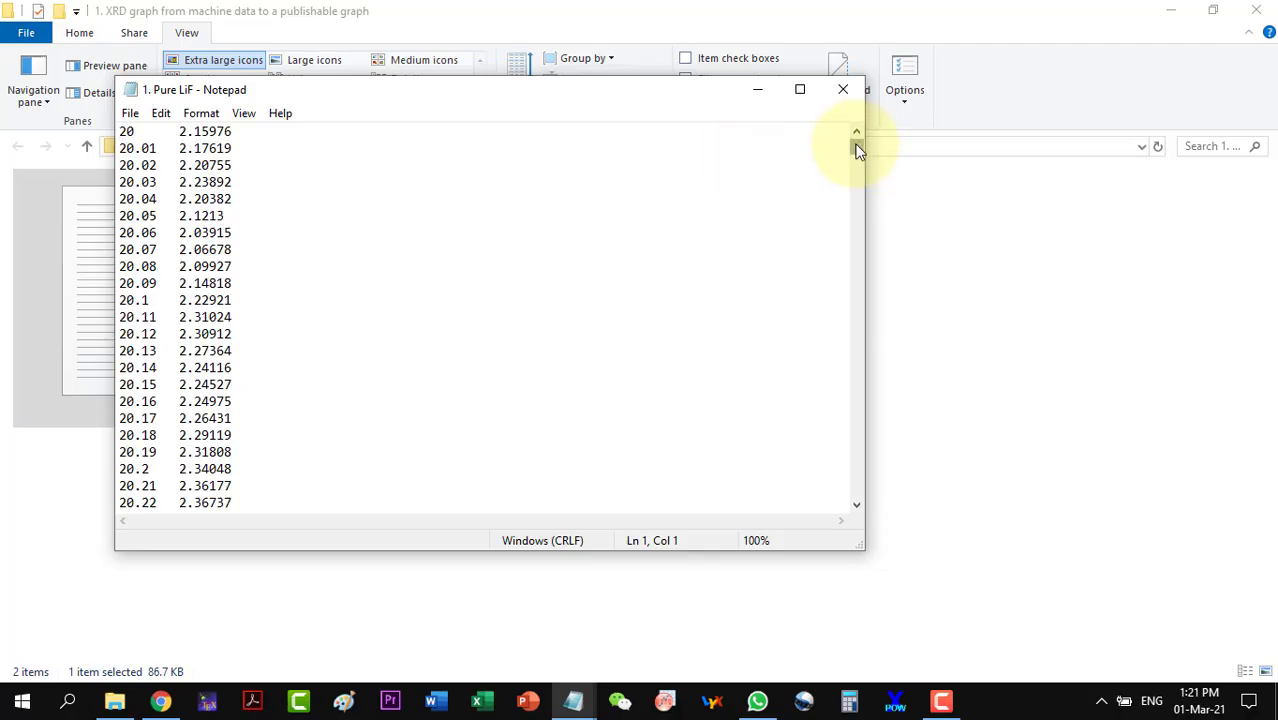
drag(856, 148, 499, 528)
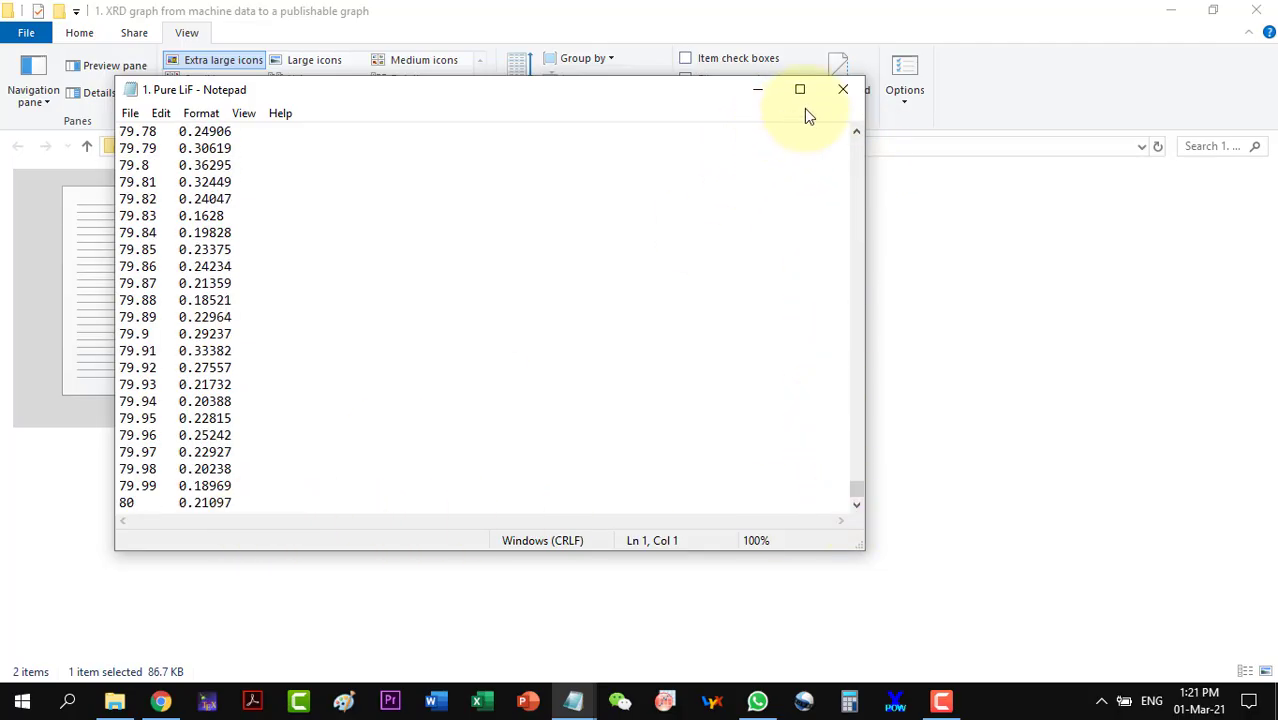
click(843, 89)
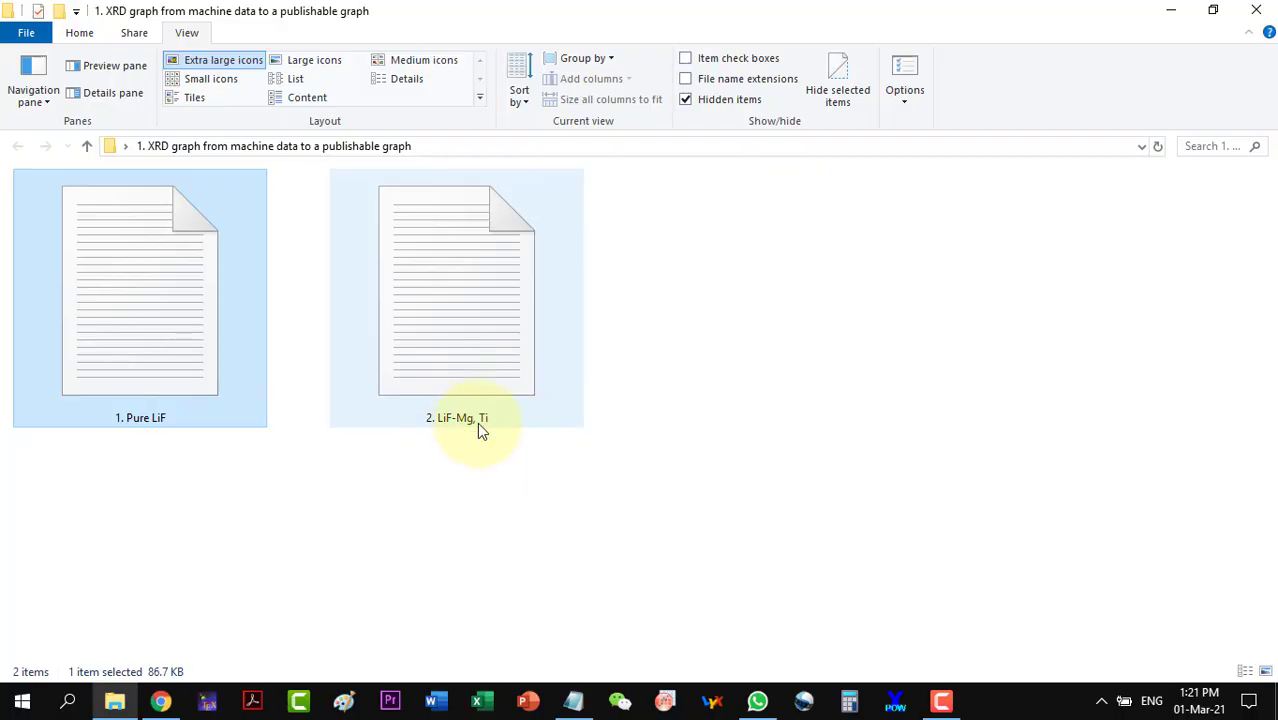
View the LiF-Mg, Ti data file to its end, then clear the file selection.
double_click(446, 358)
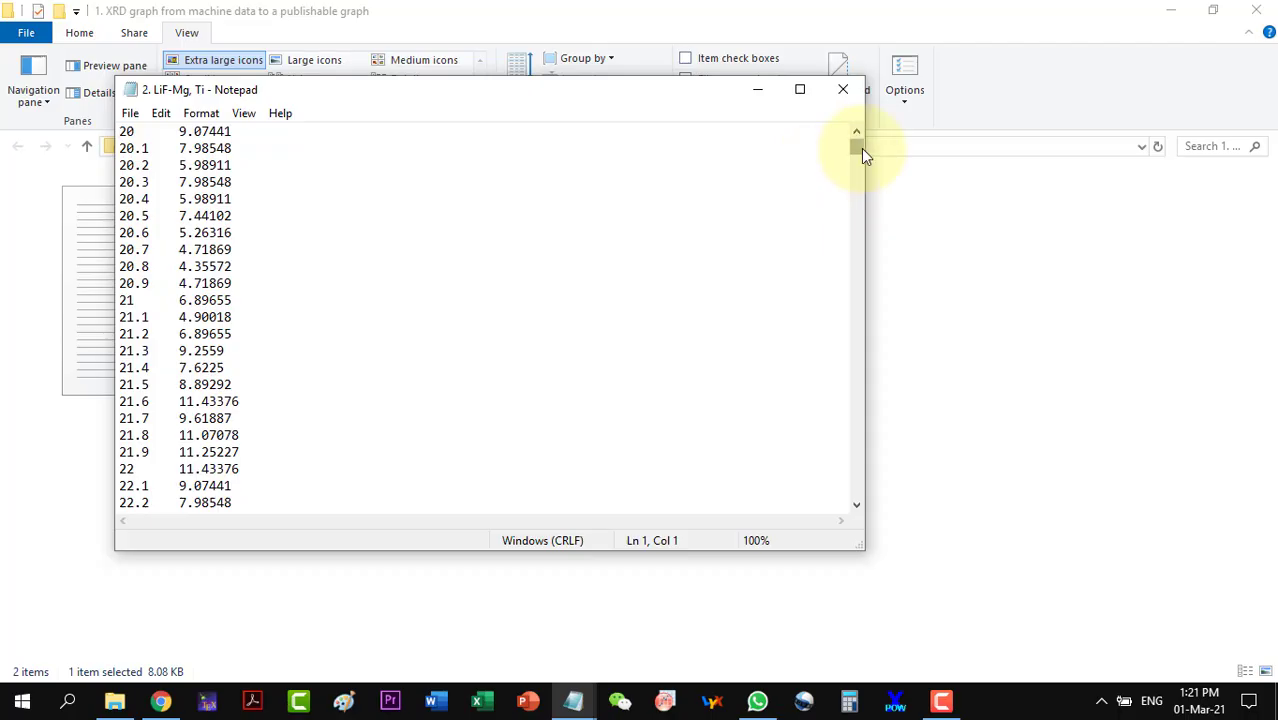
drag(865, 155, 857, 490)
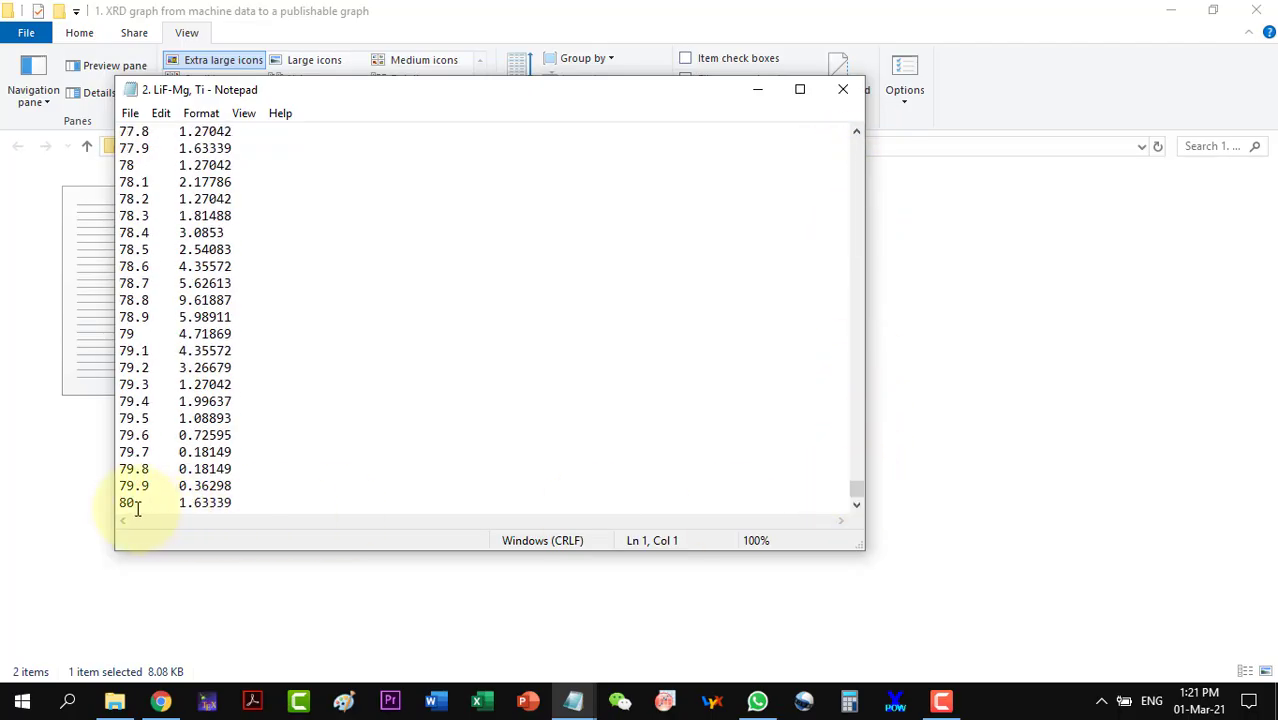
click(842, 93)
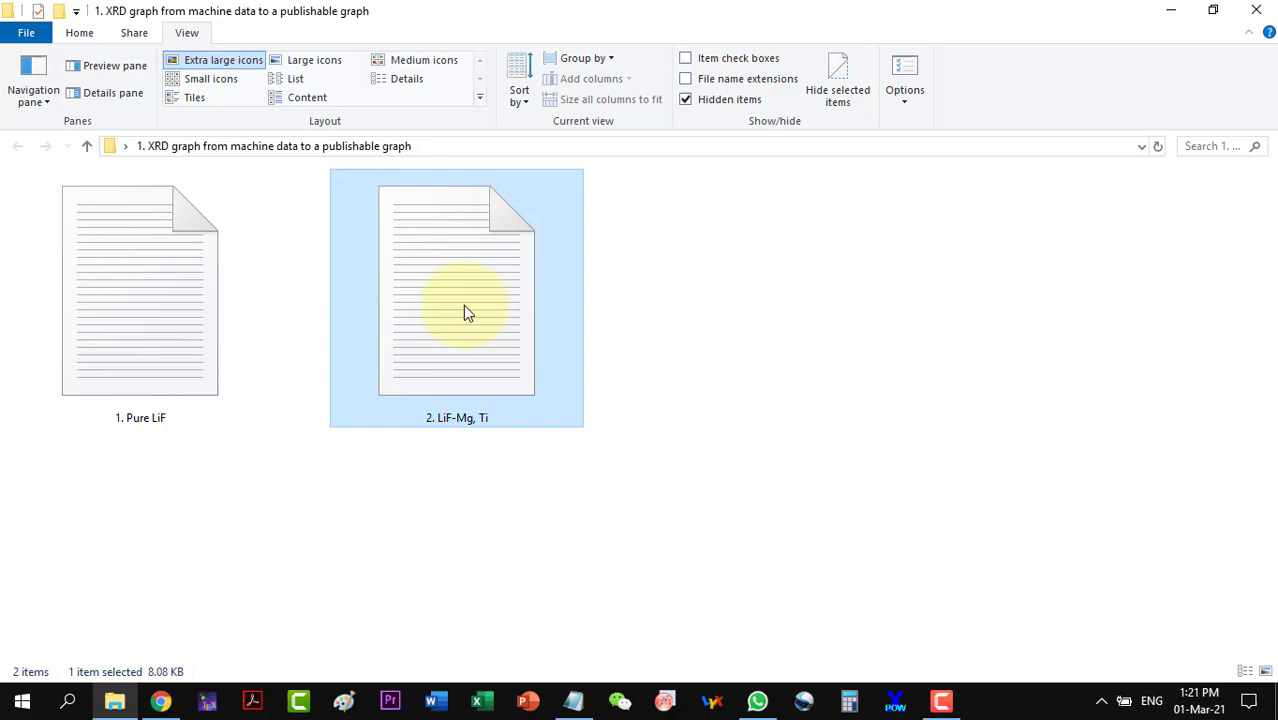
click(277, 456)
Start Origin 2018 and begin a Multiple ASCII import.
click(666, 703)
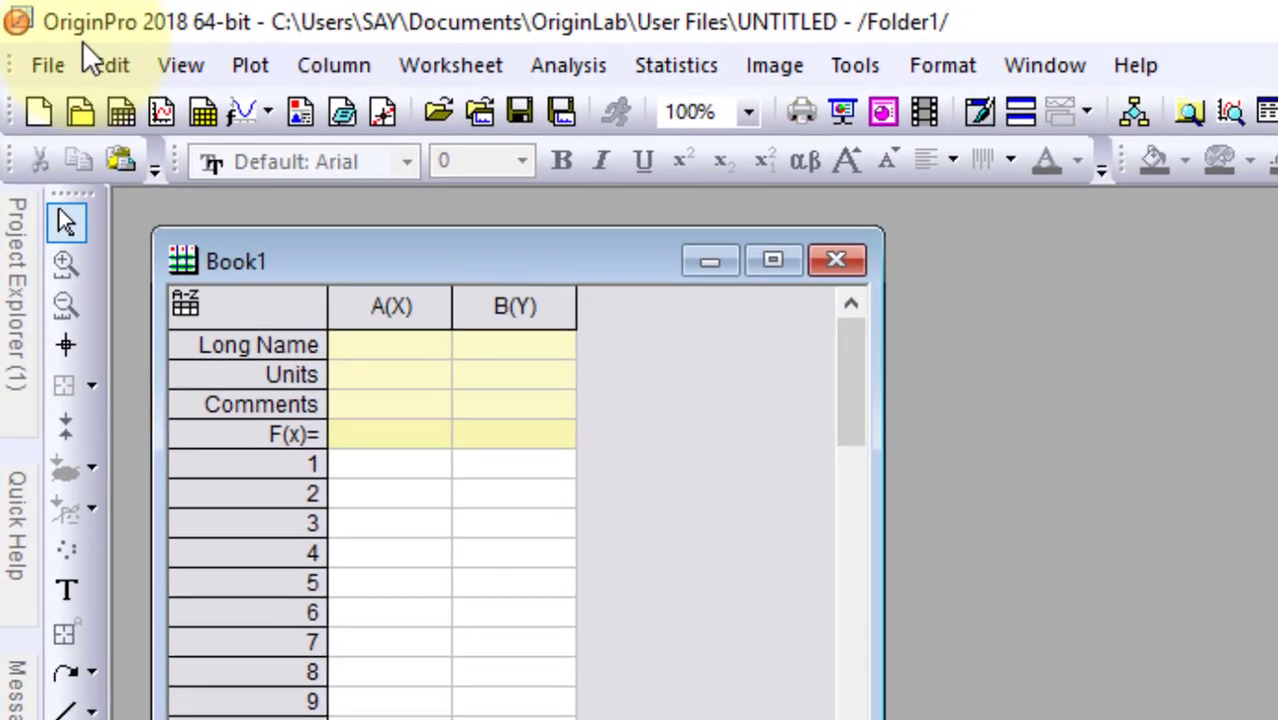
click(46, 62)
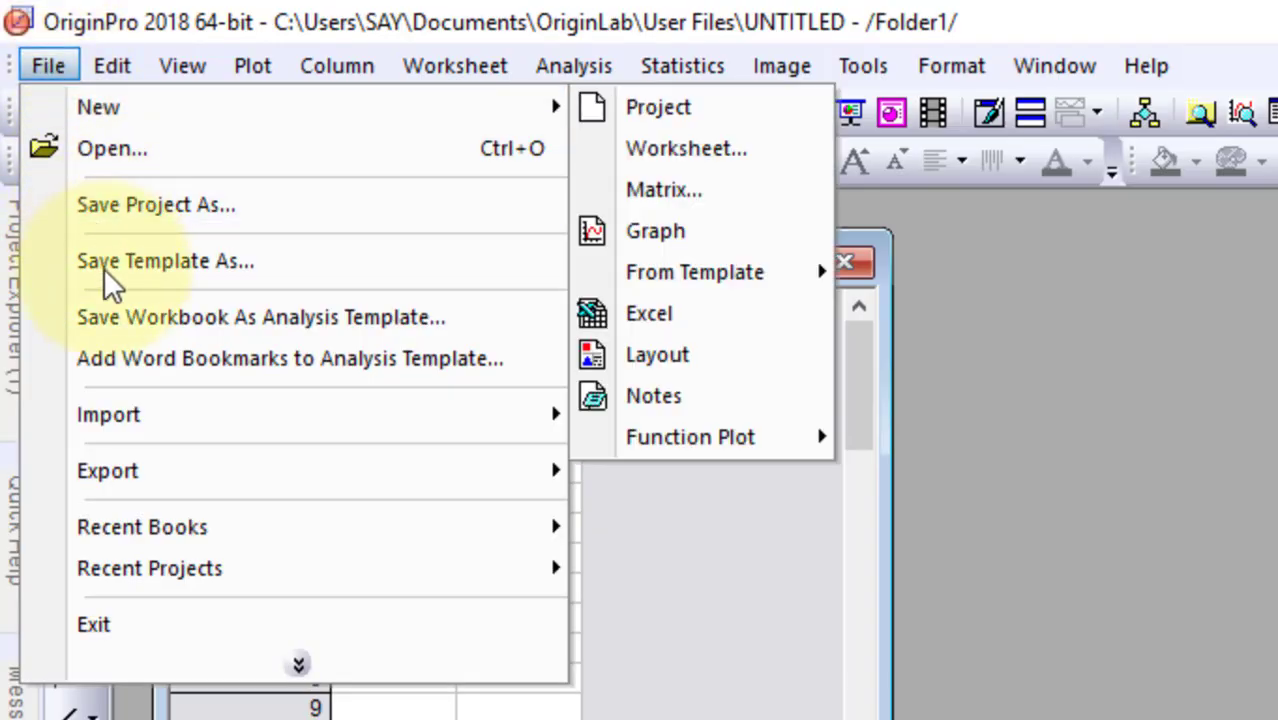
mouse_move(107, 428)
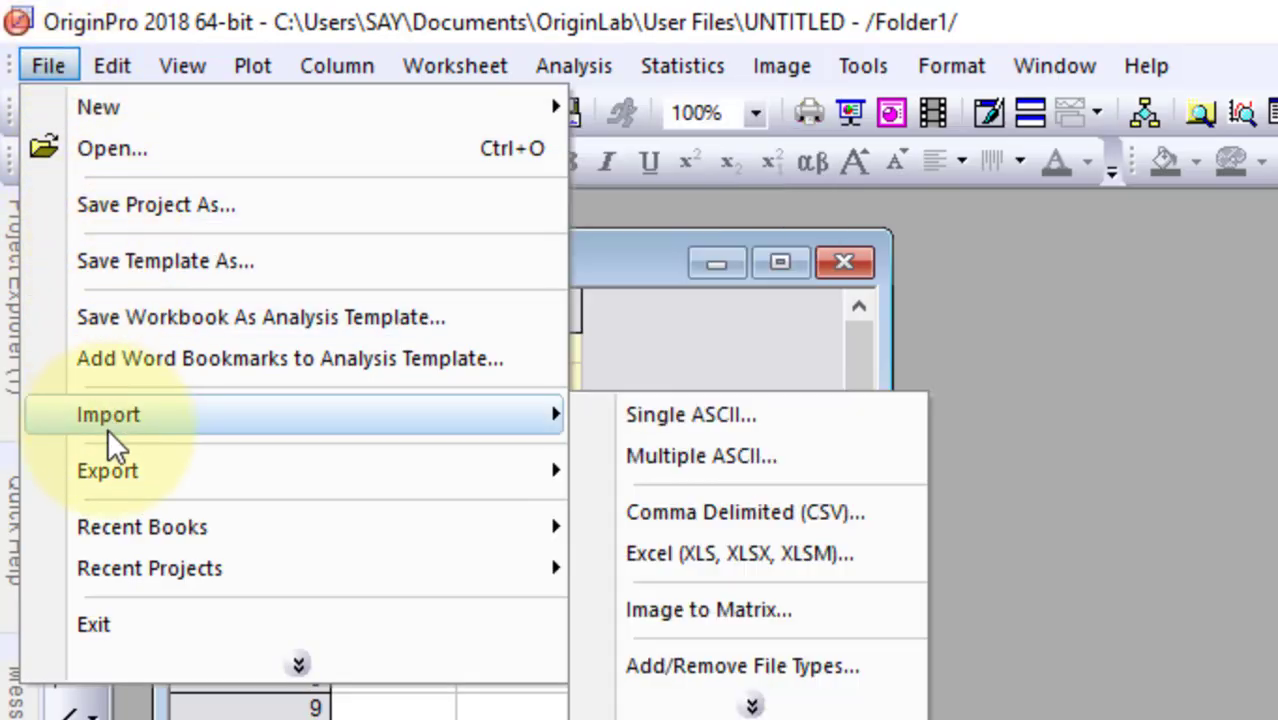
click(690, 456)
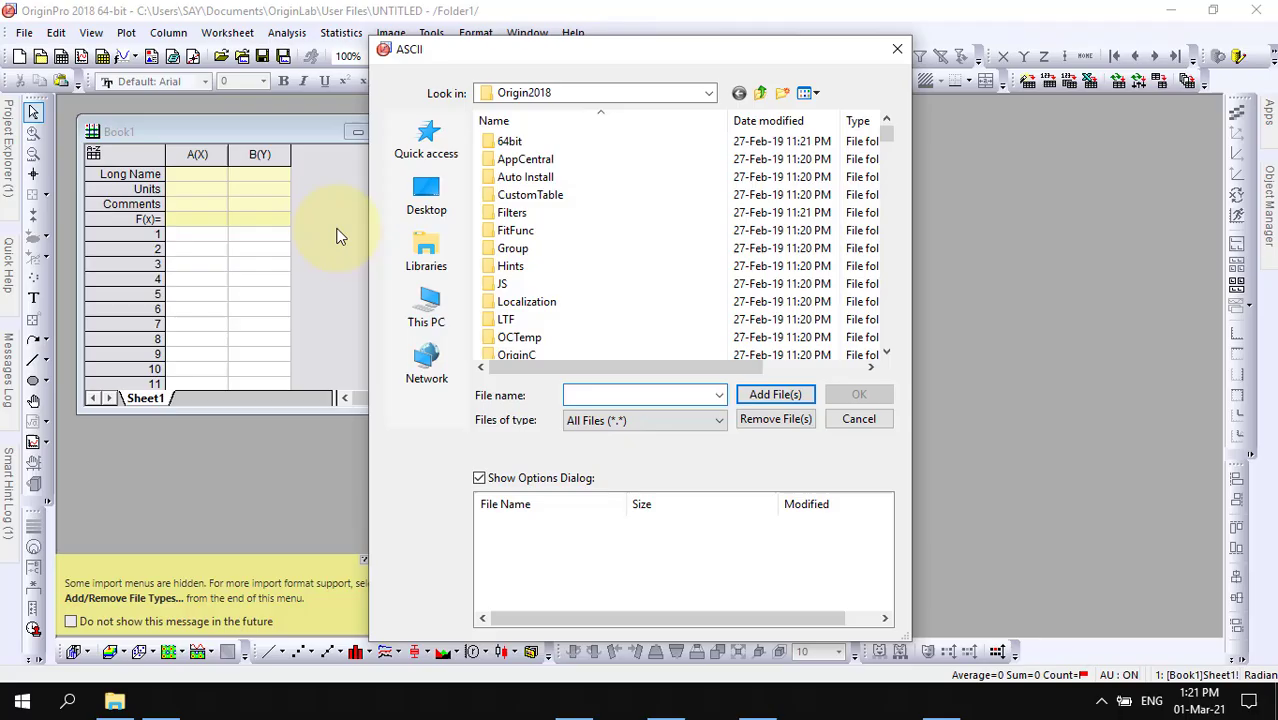
Queue both XRD text files from the XRD graph folder with import mode Start New Columns.
click(426, 195)
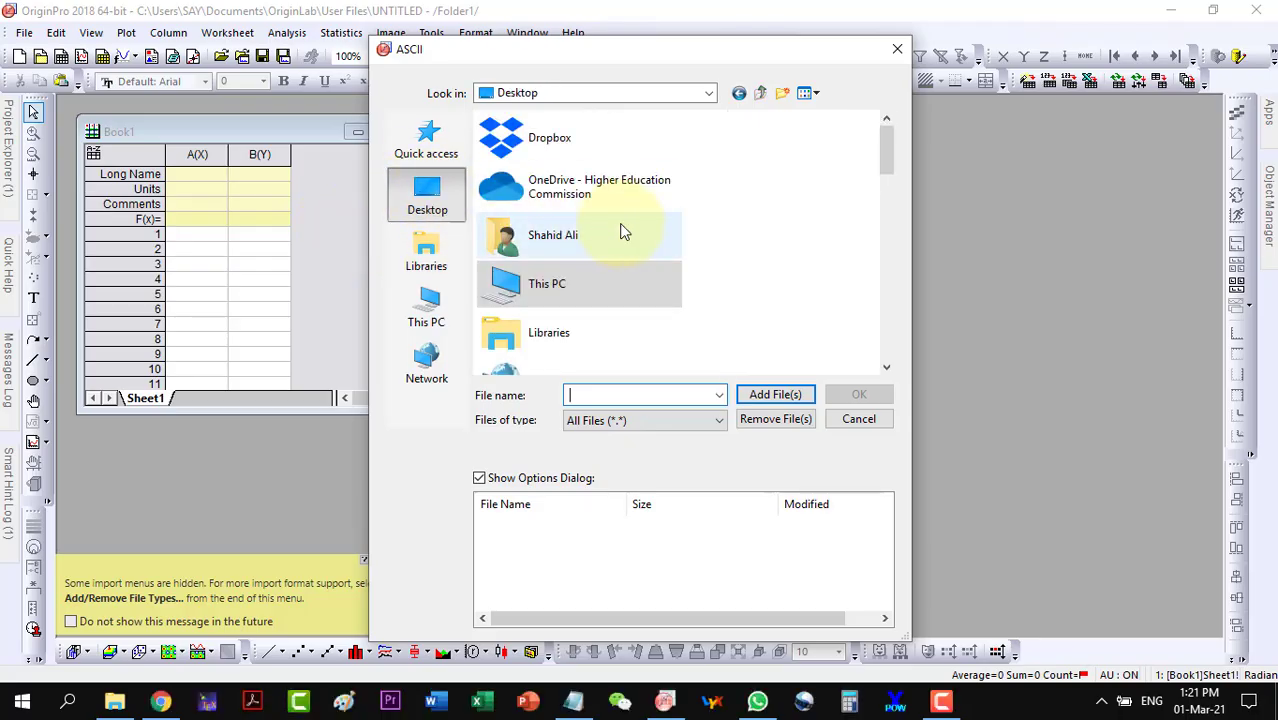
scroll(718, 262, down, 2)
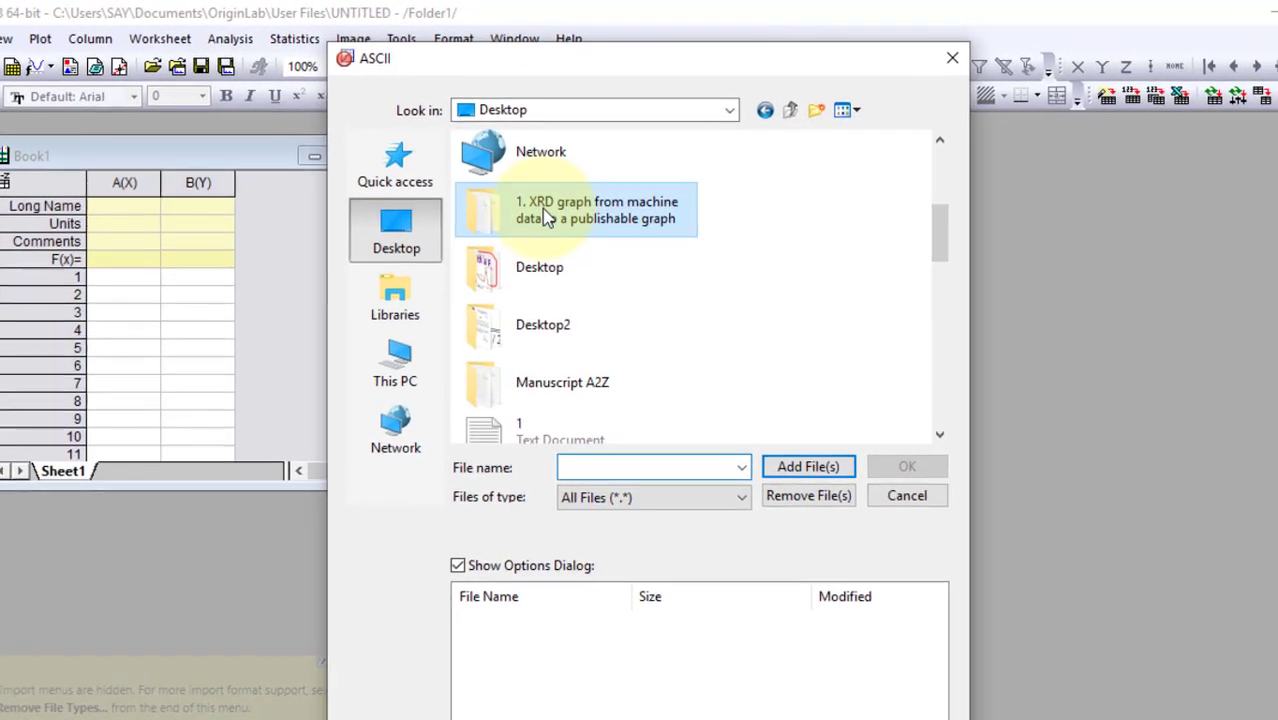
double_click(545, 218)
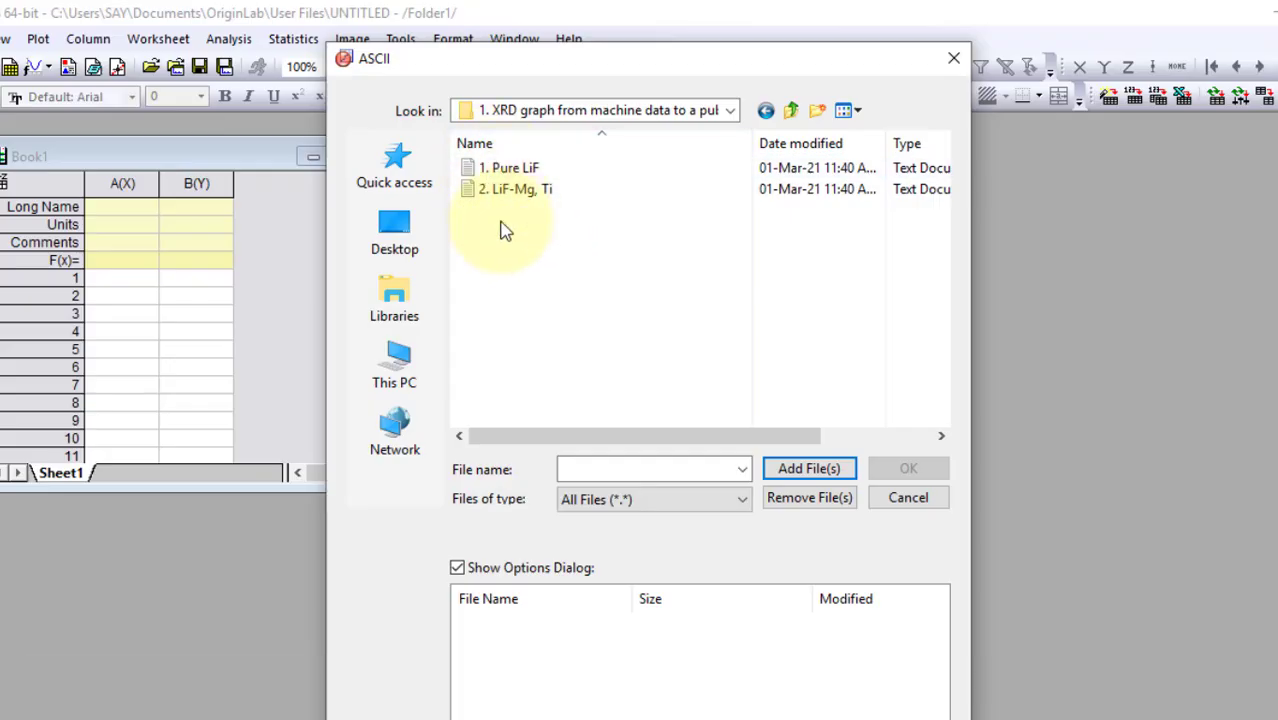
drag(503, 224, 513, 172)
click(805, 468)
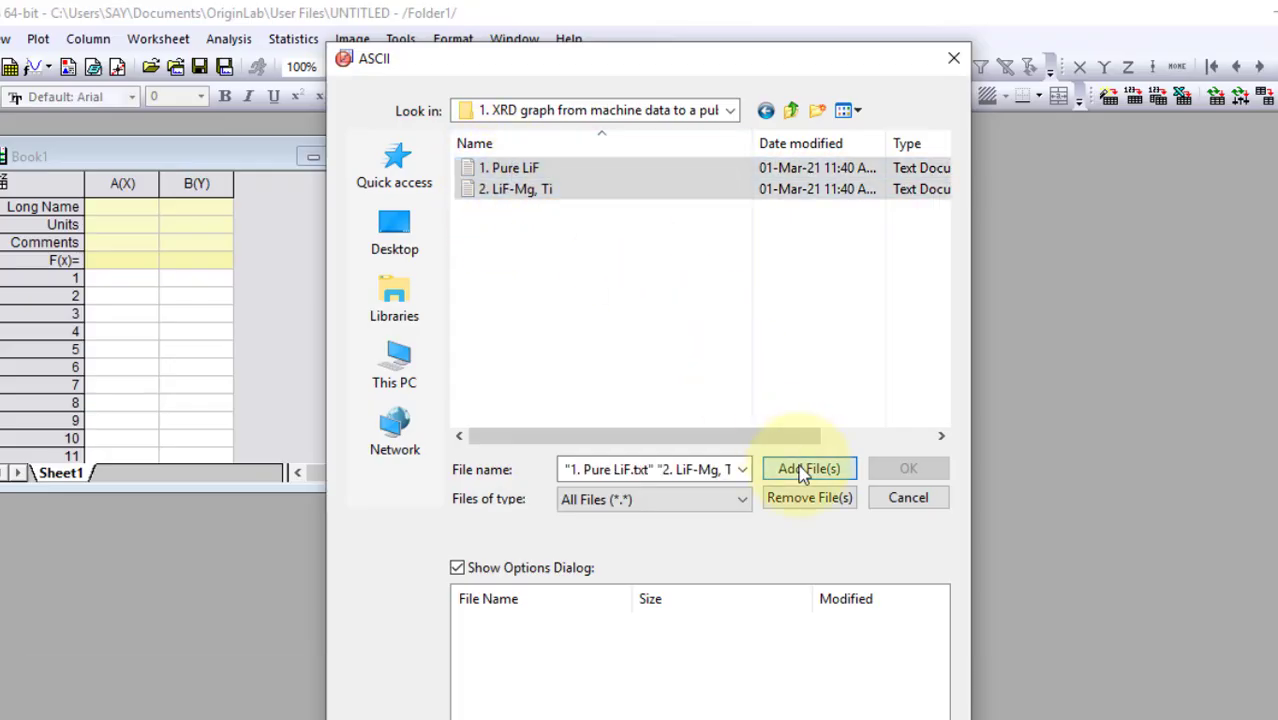
click(902, 467)
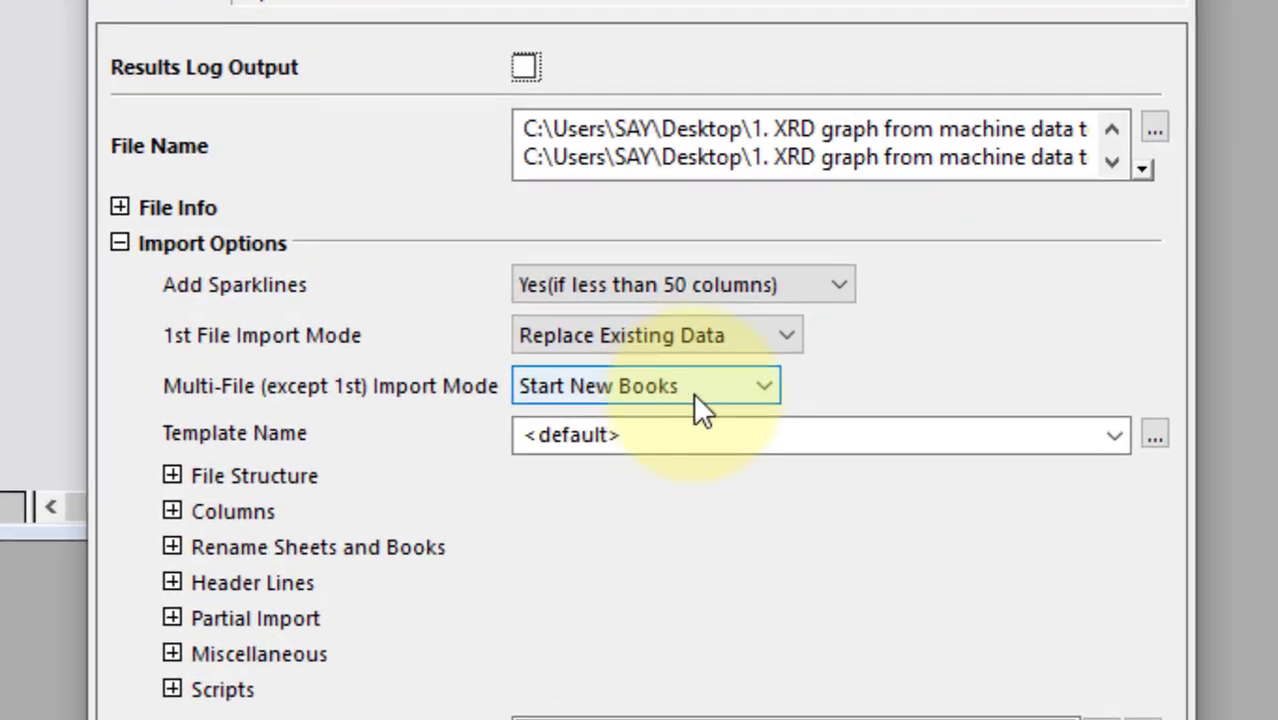
click(721, 391)
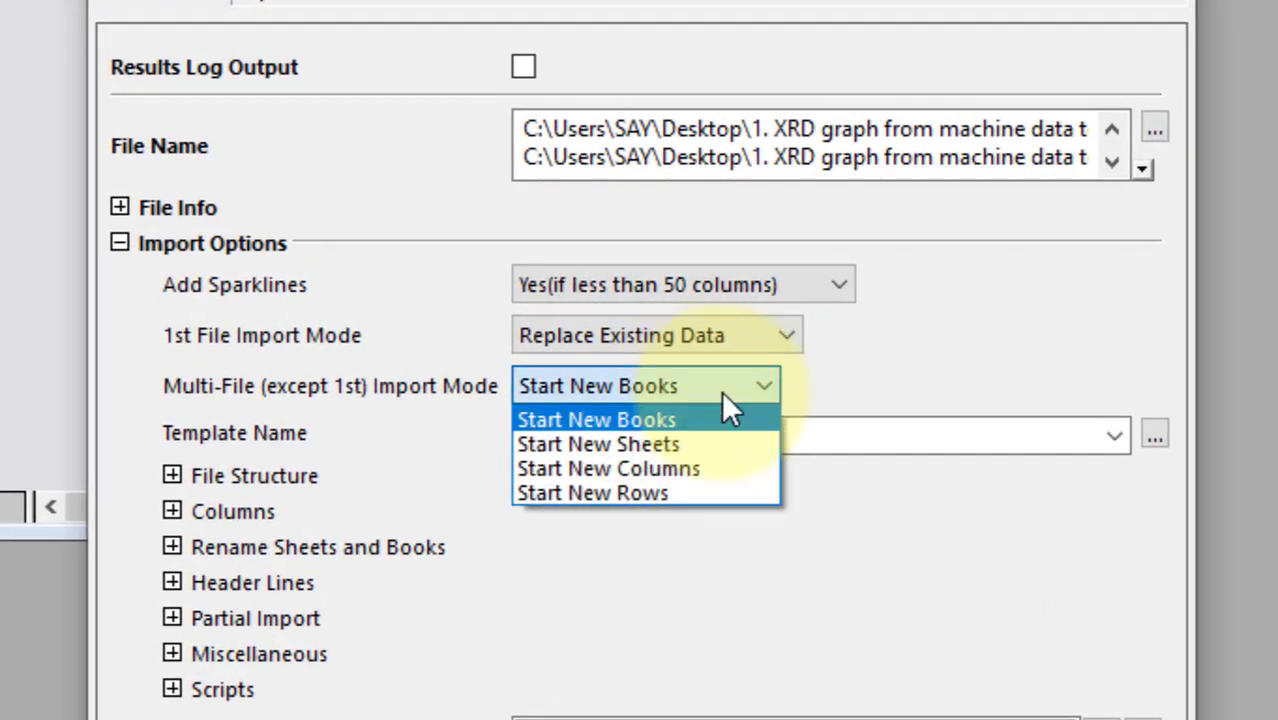
click(708, 467)
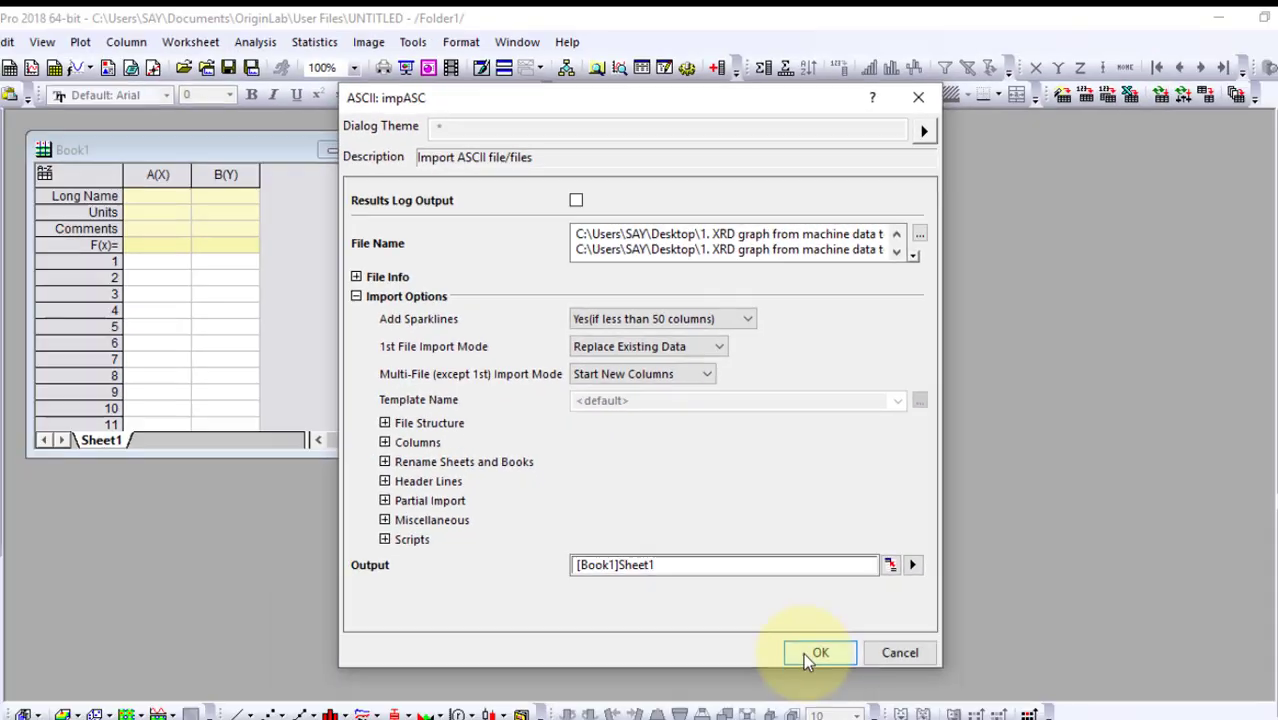
Import both files as columns A–D, maximize the workbook, and type '2' as column A's long name.
click(805, 650)
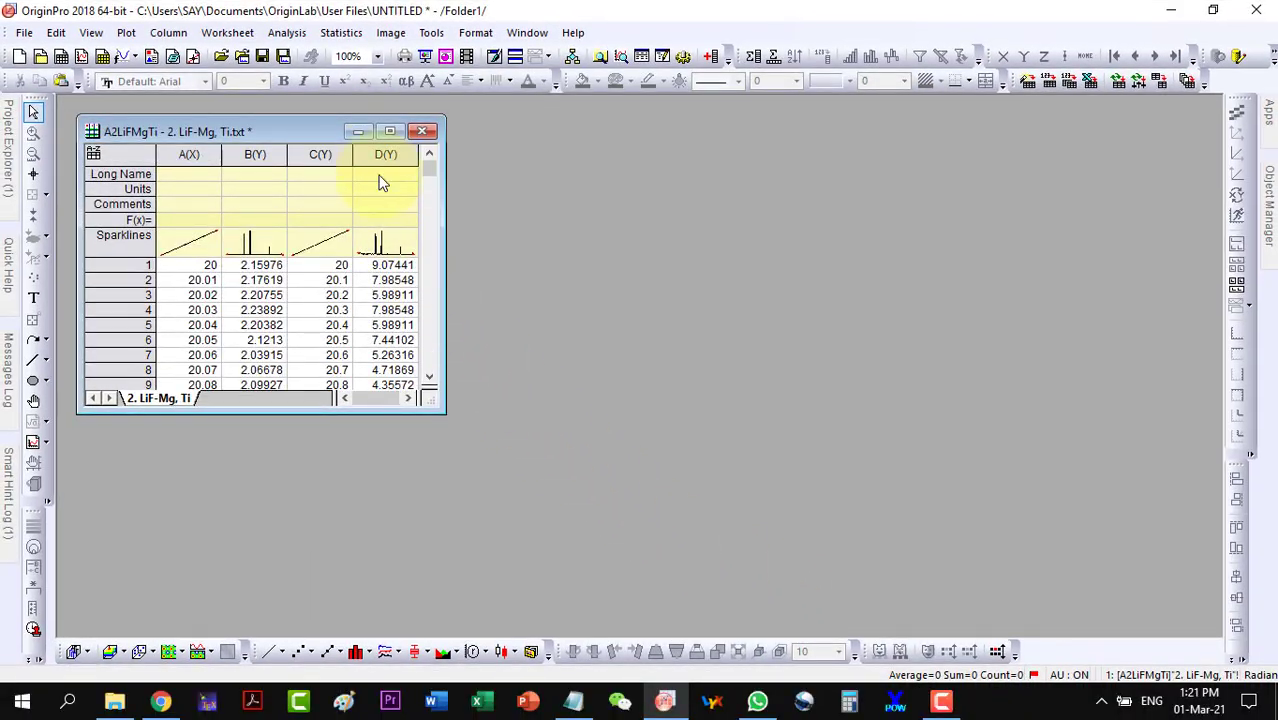
click(391, 133)
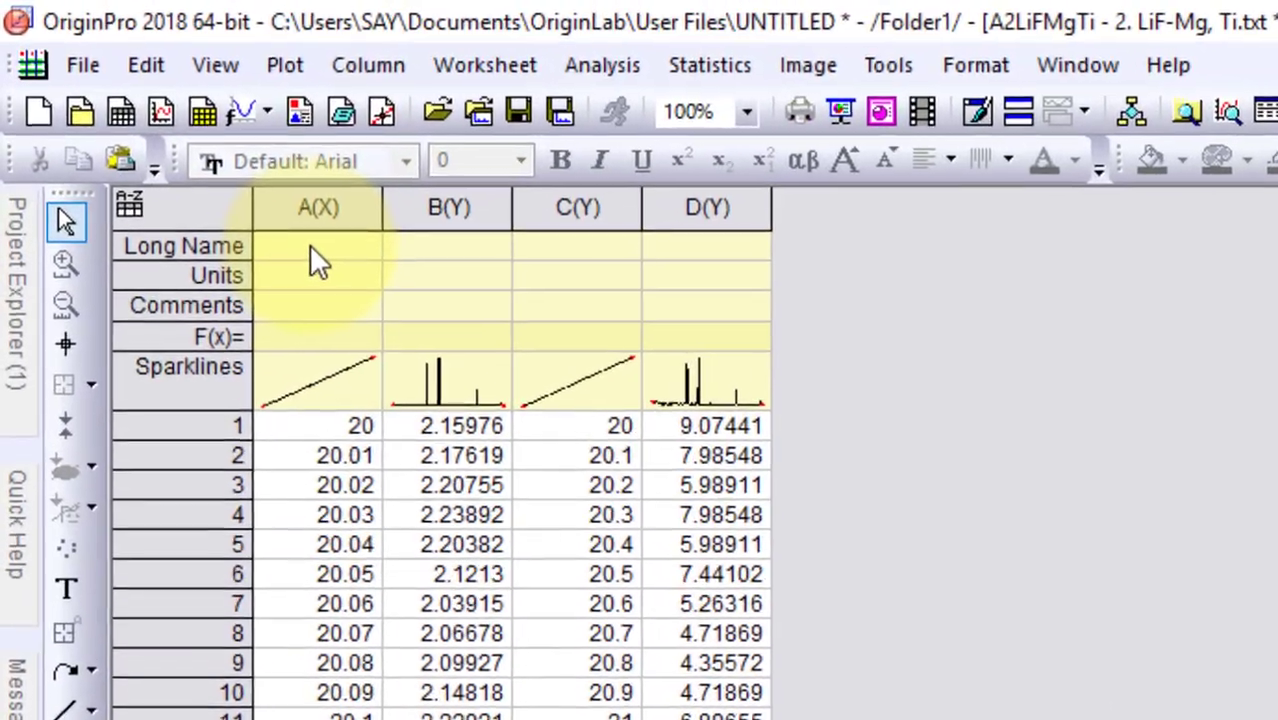
click(311, 247)
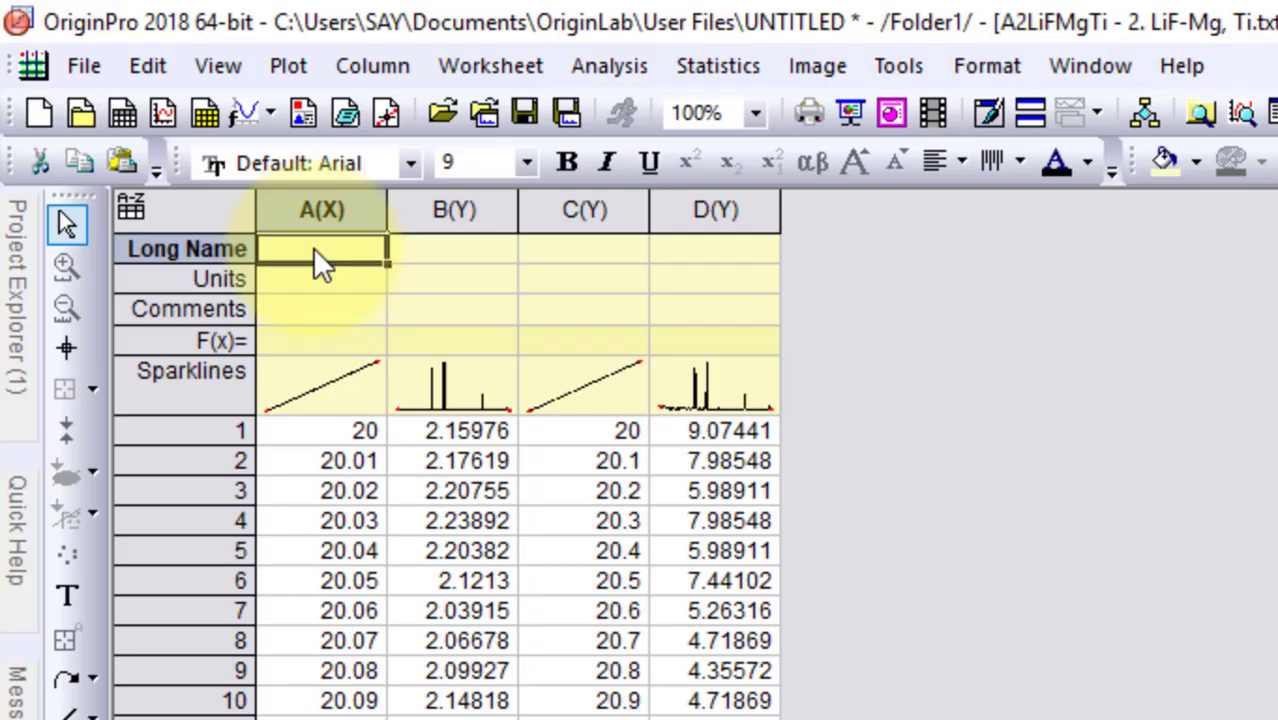
double_click(313, 250)
text(2)
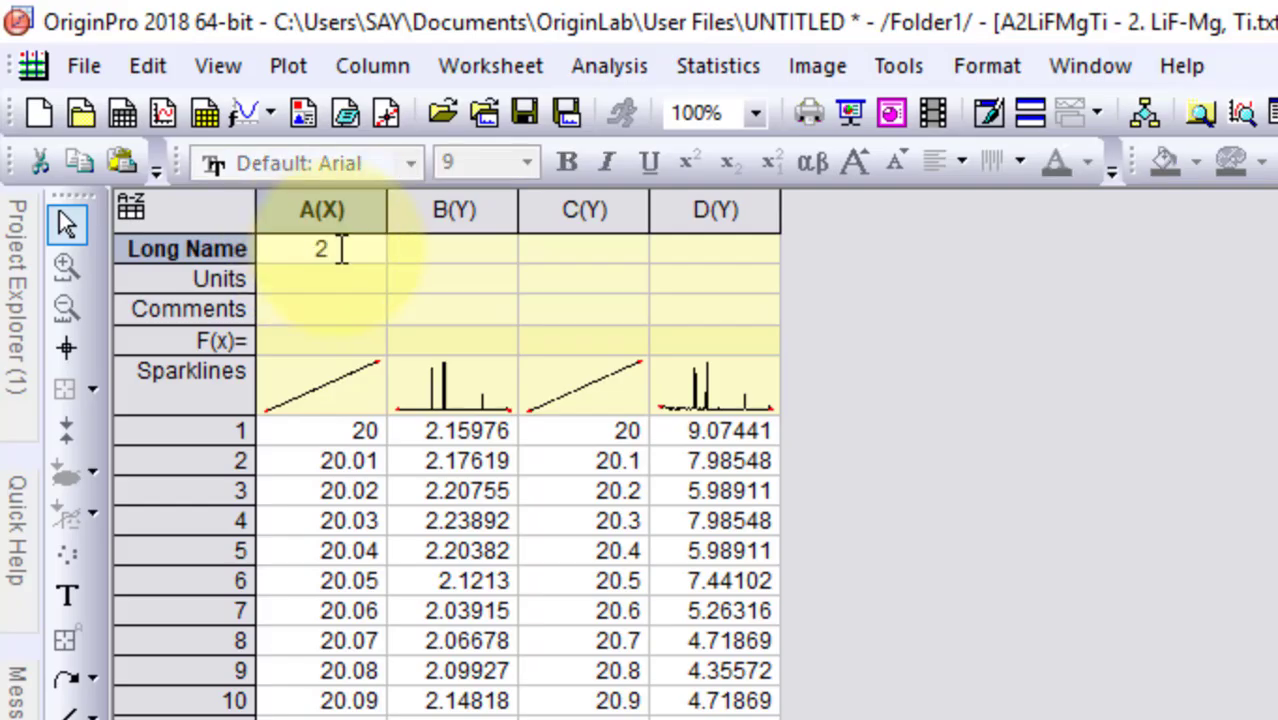
Complete column A's long name as 2θ from the Character Map and name column B Intensity.
right_click(340, 250)
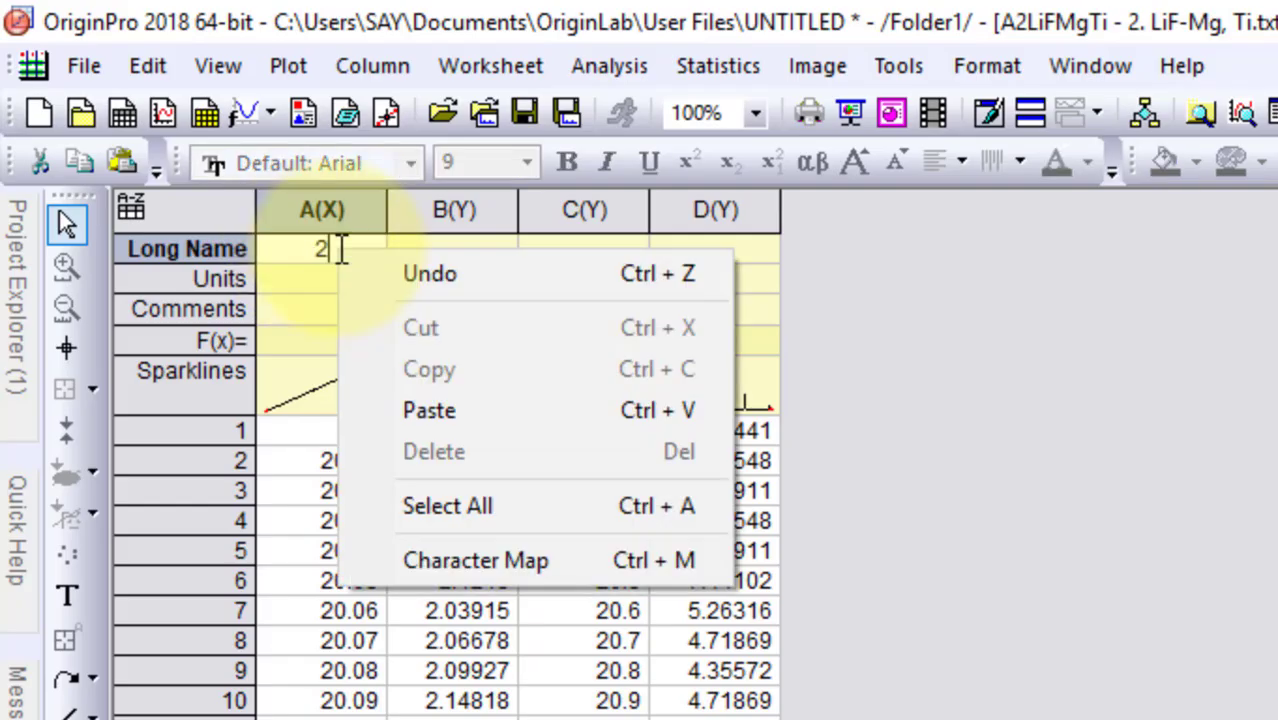
click(400, 558)
scroll(1212, 528, down, 3)
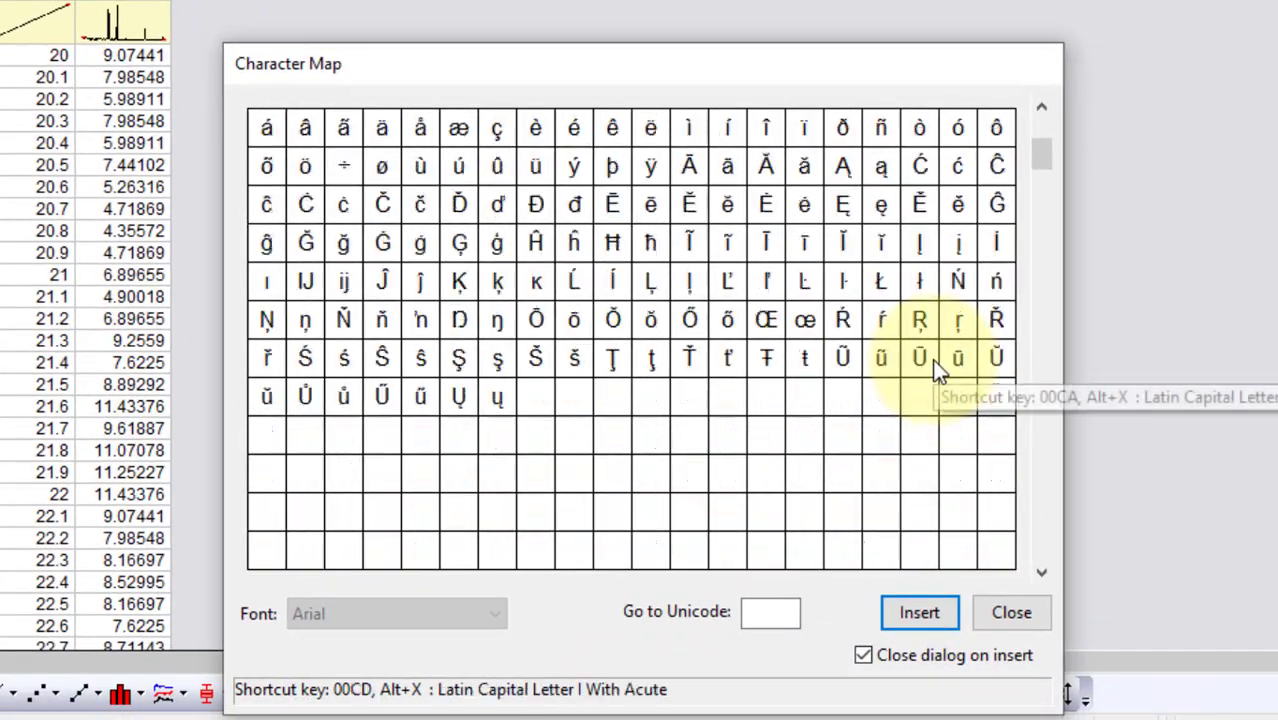
scroll(937, 370, down, 6)
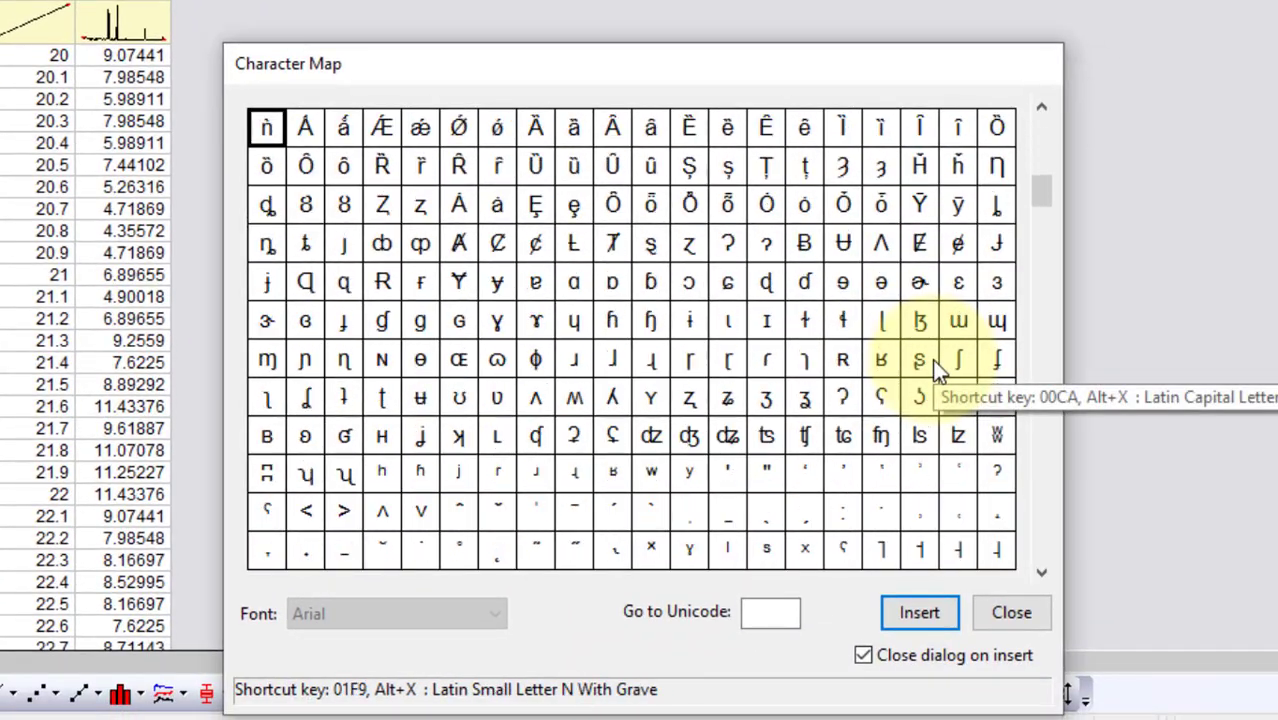
scroll(937, 370, down, 5)
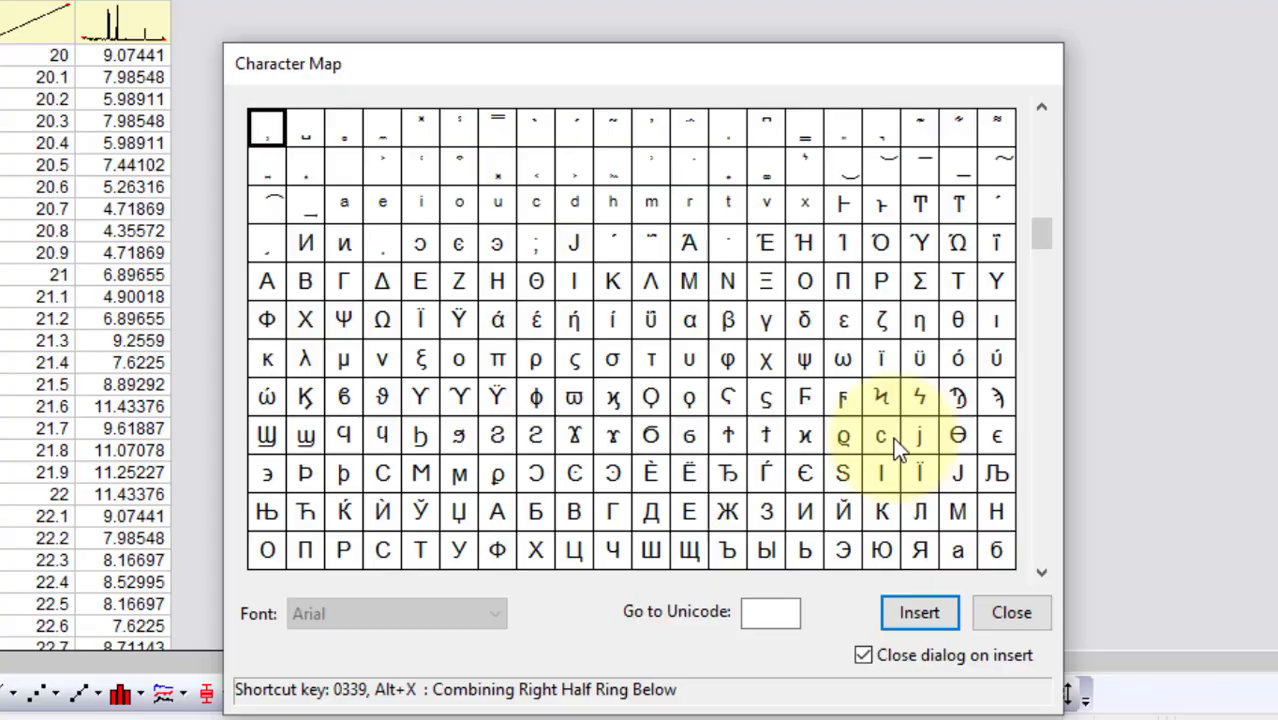
click(958, 321)
click(910, 605)
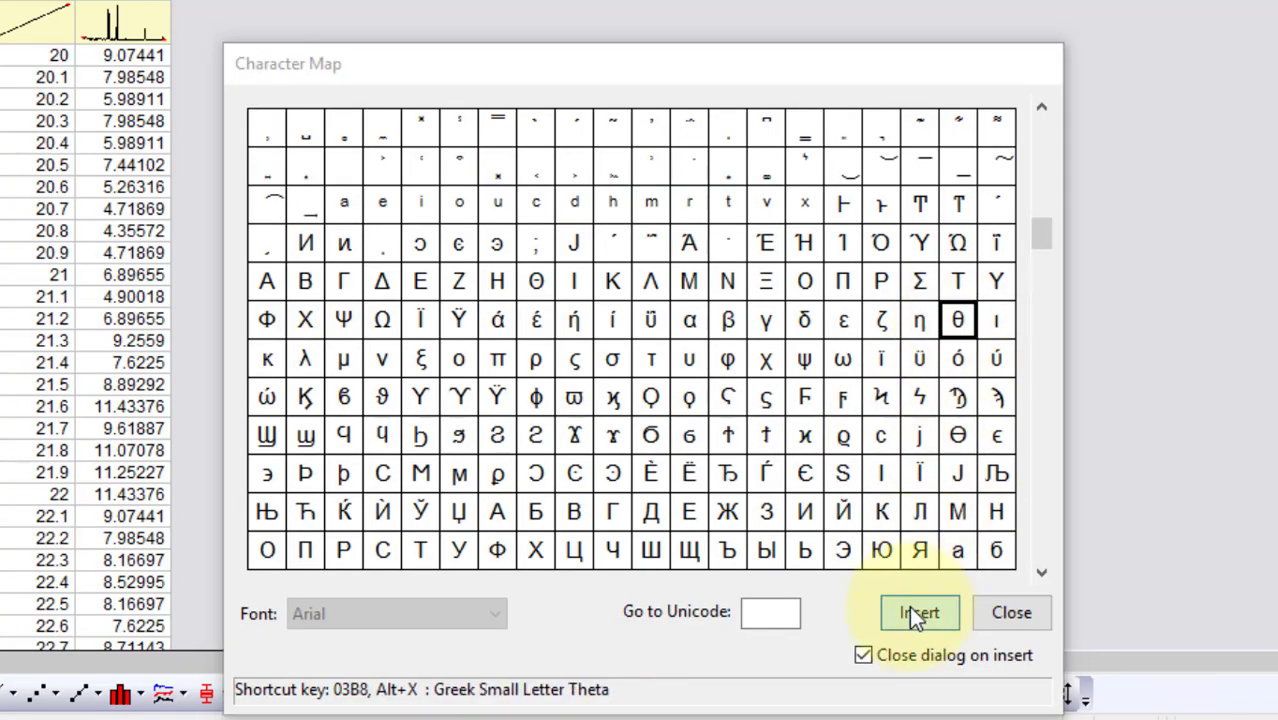
click(395, 248)
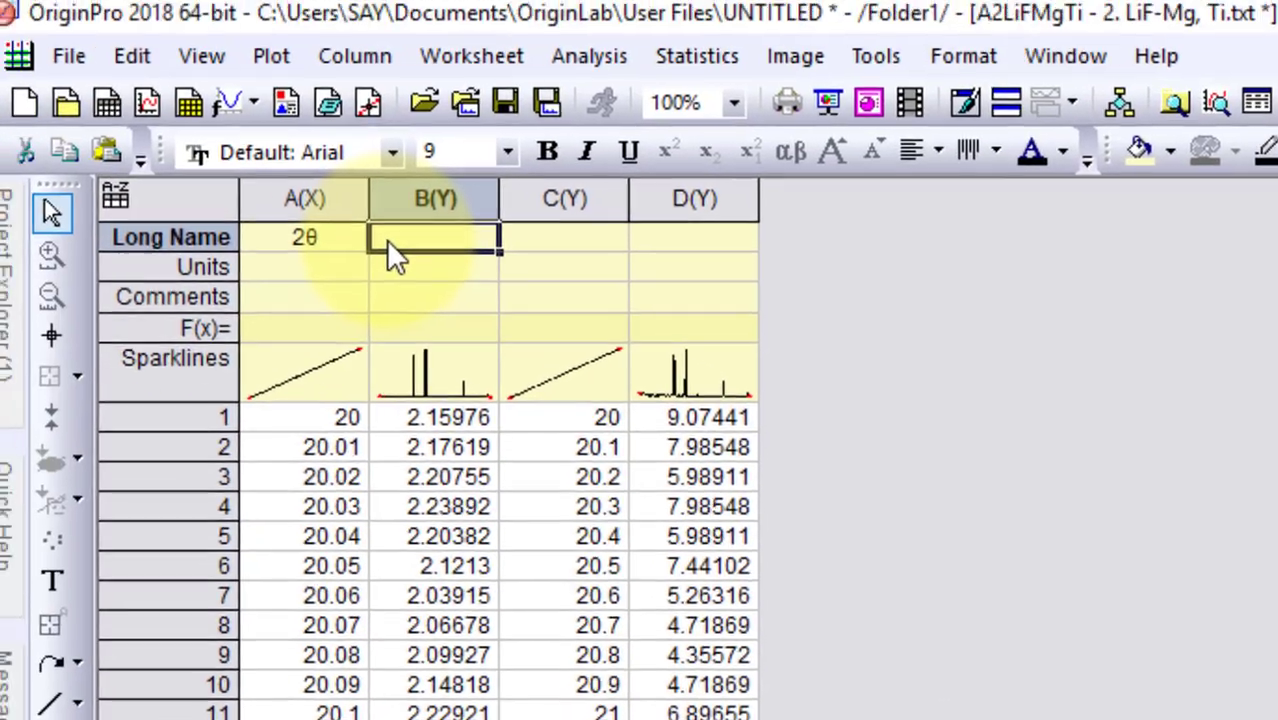
text(Intensity)
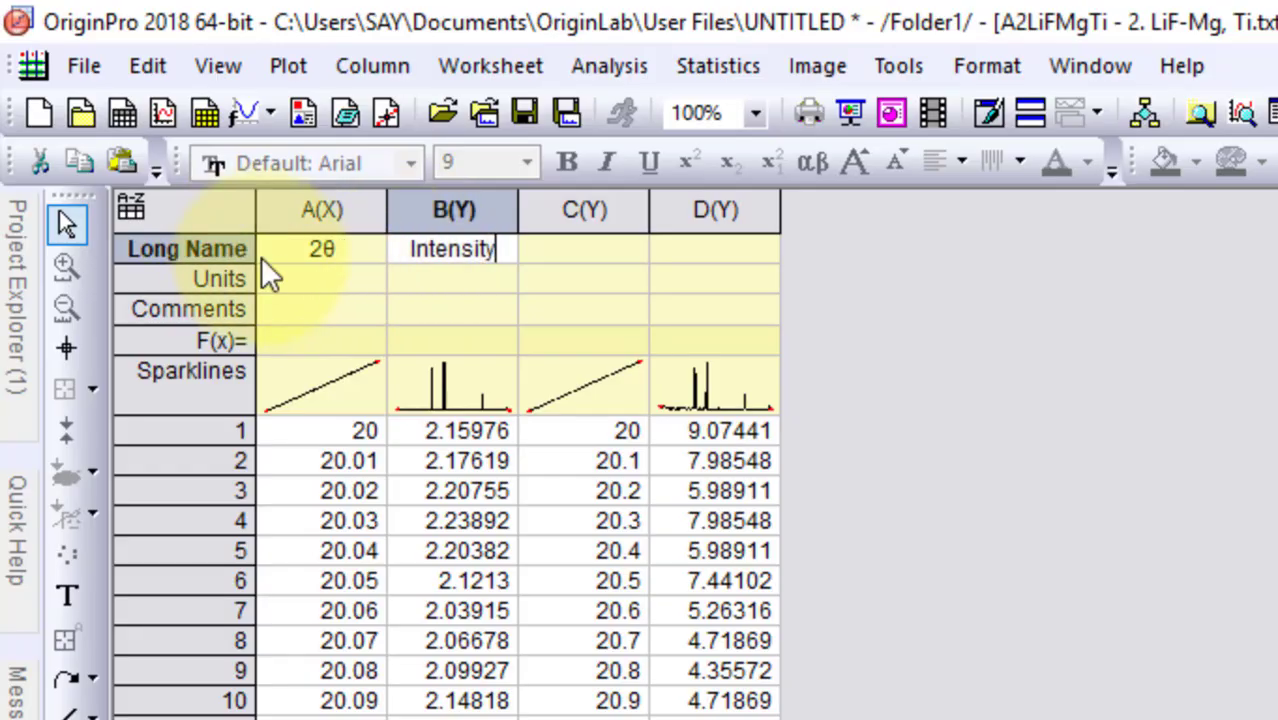
Set column A's unit to the degree sign (°) from the Symbol Map.
click(315, 272)
right_click(315, 277)
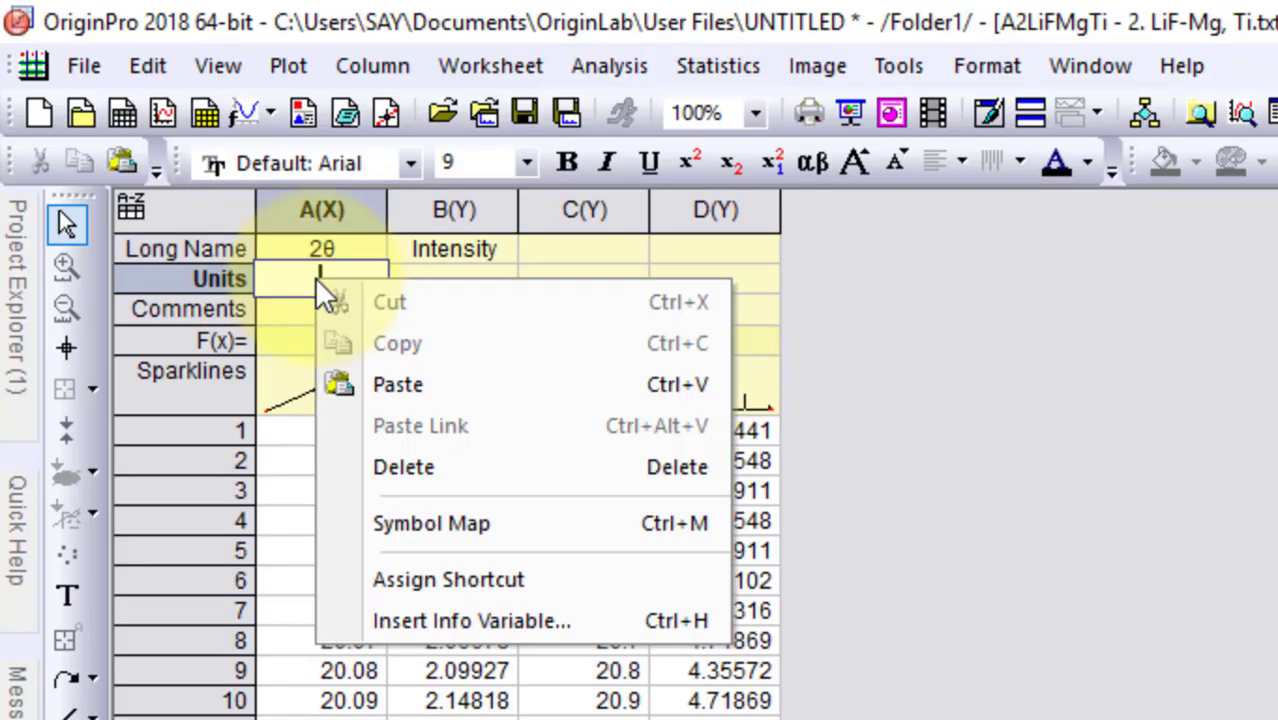
click(374, 523)
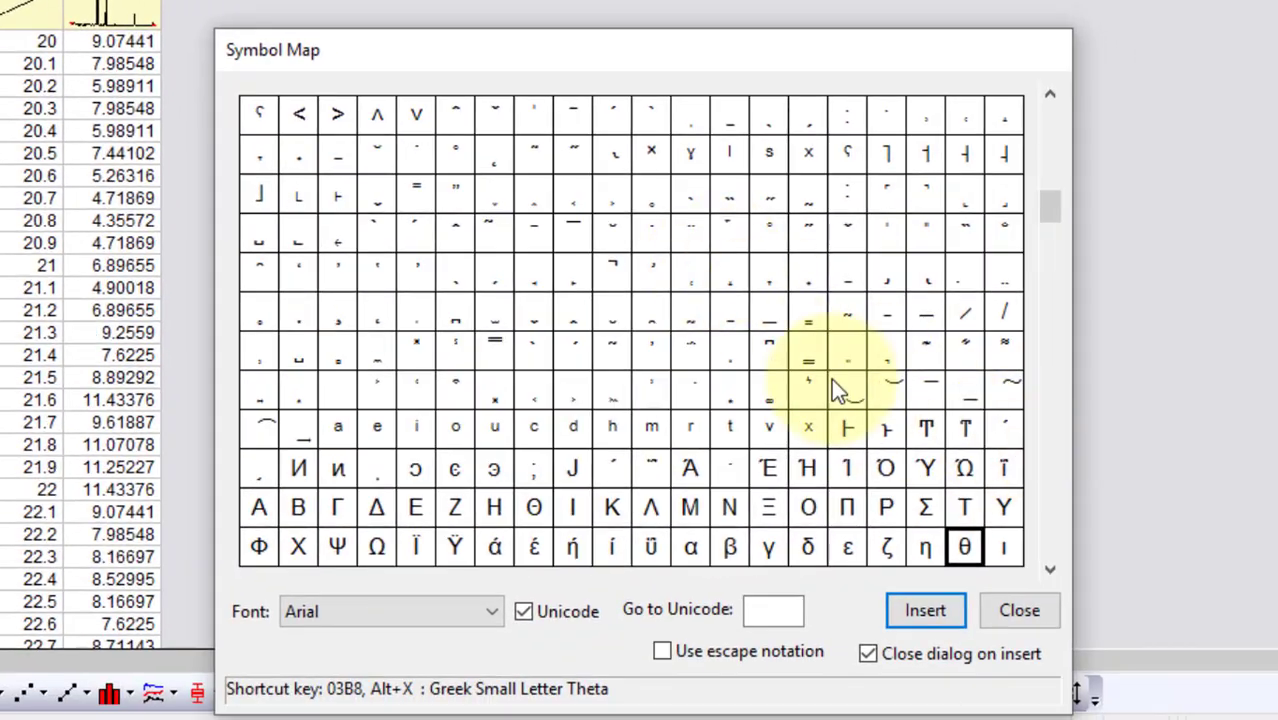
scroll(836, 382, up, 6)
scroll(832, 385, up, 4)
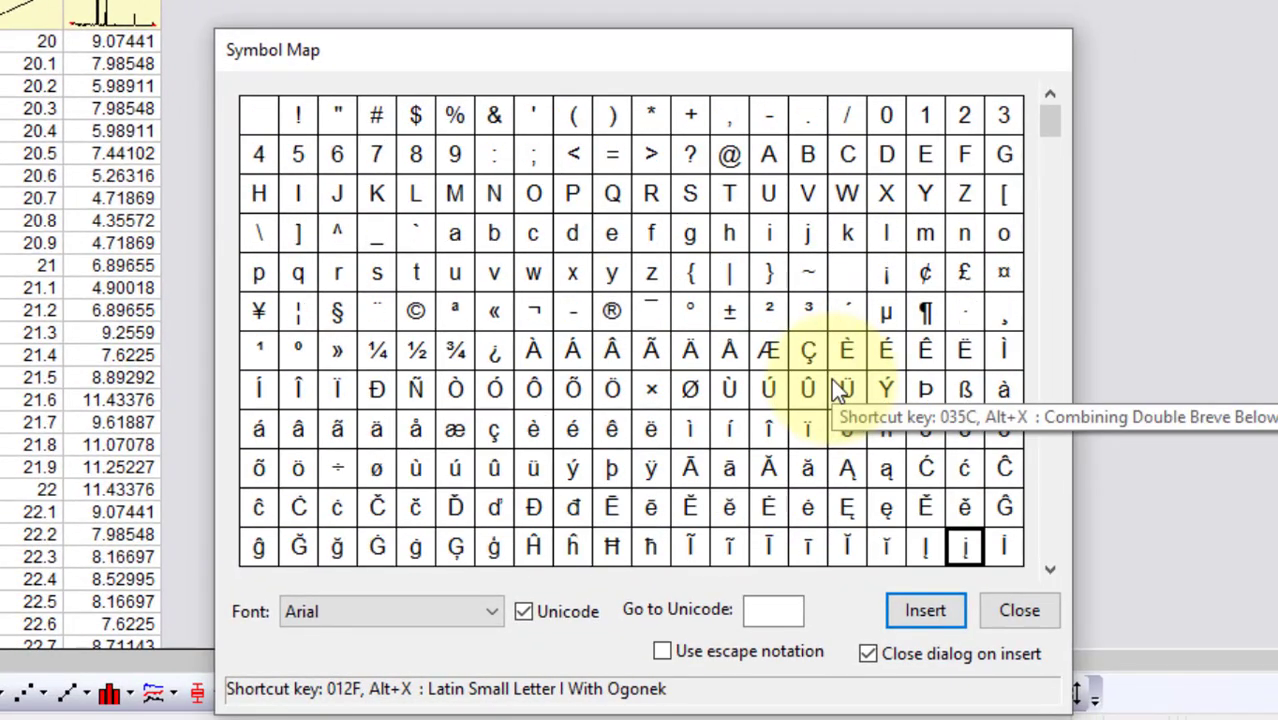
click(680, 313)
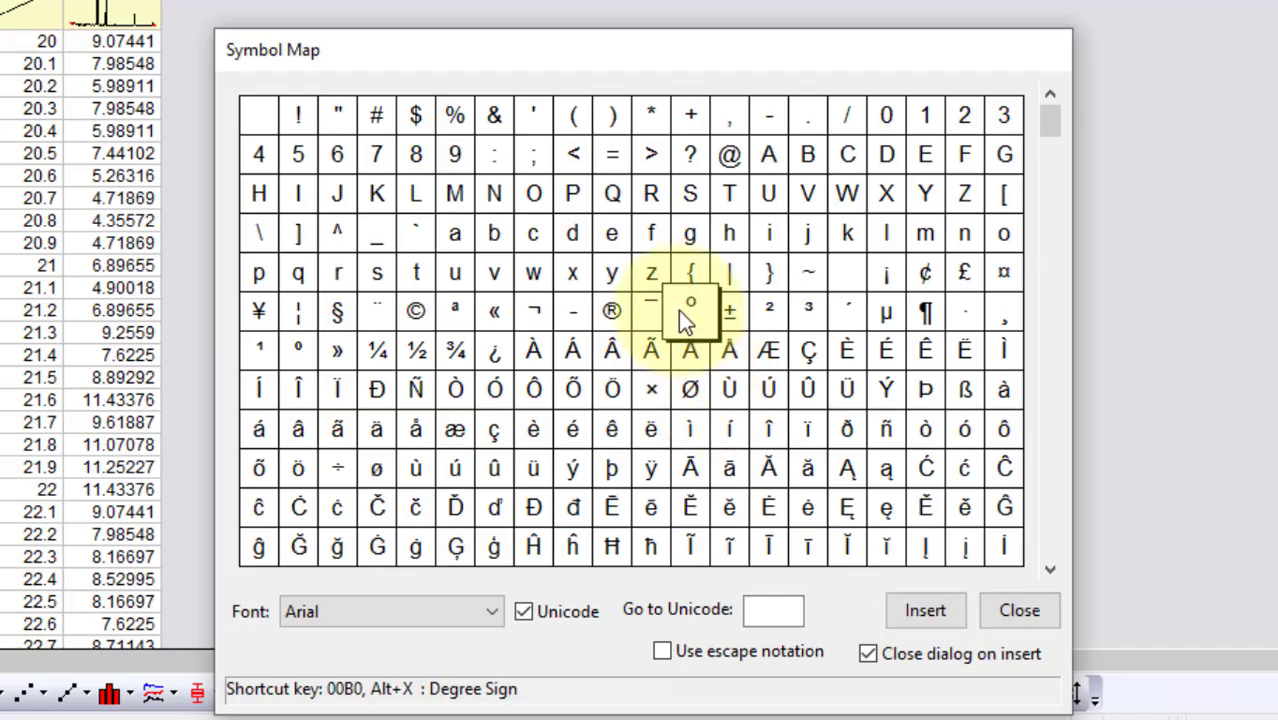
click(922, 606)
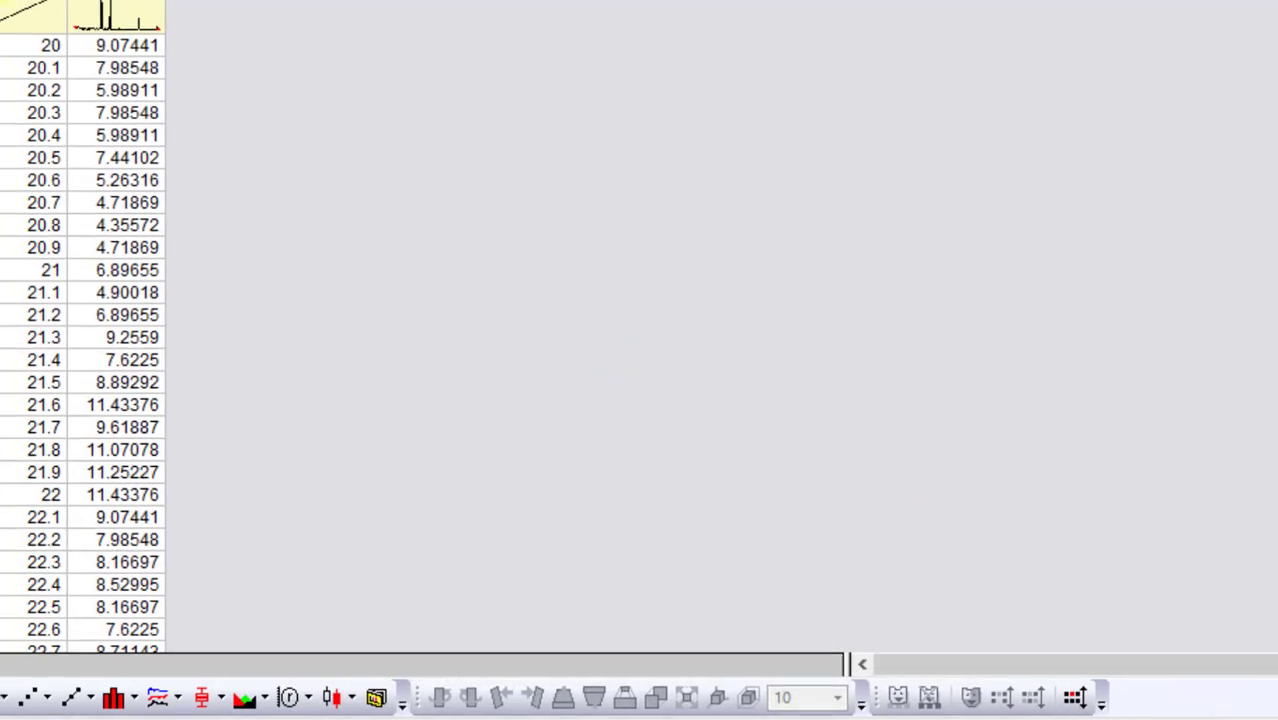
Enter au as the Intensity column's unit.
click(440, 281)
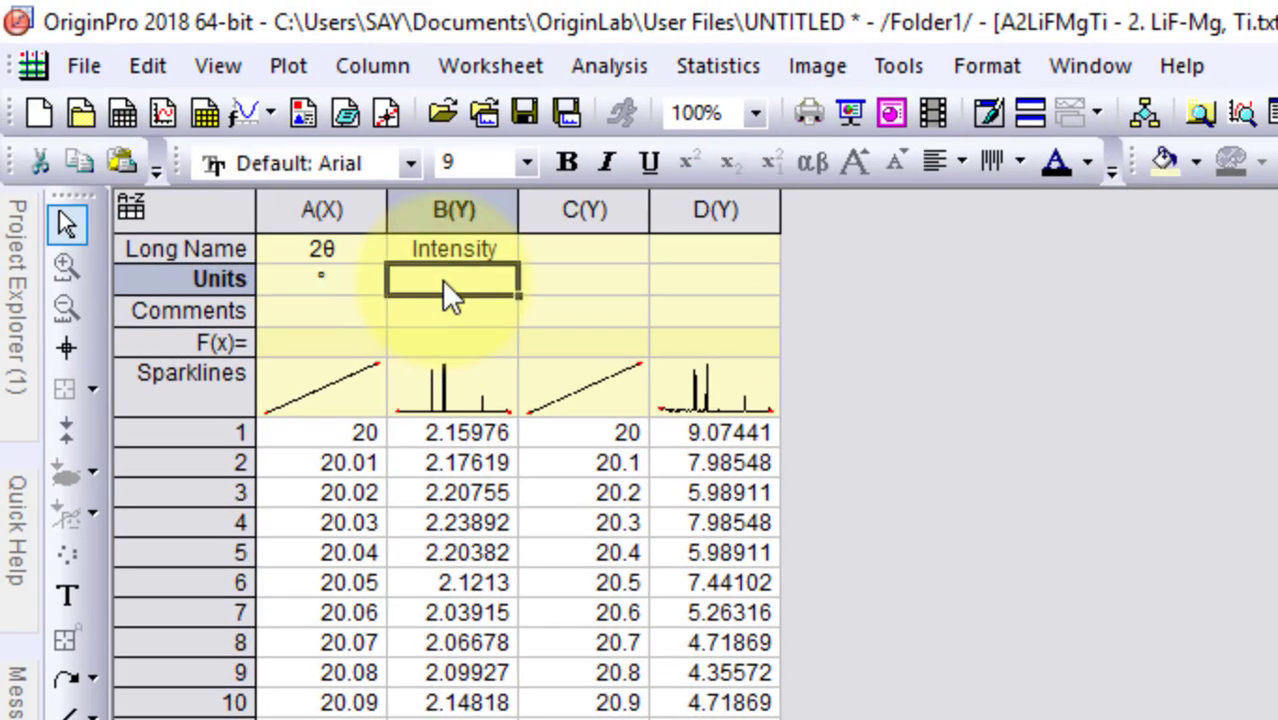
click(447, 283)
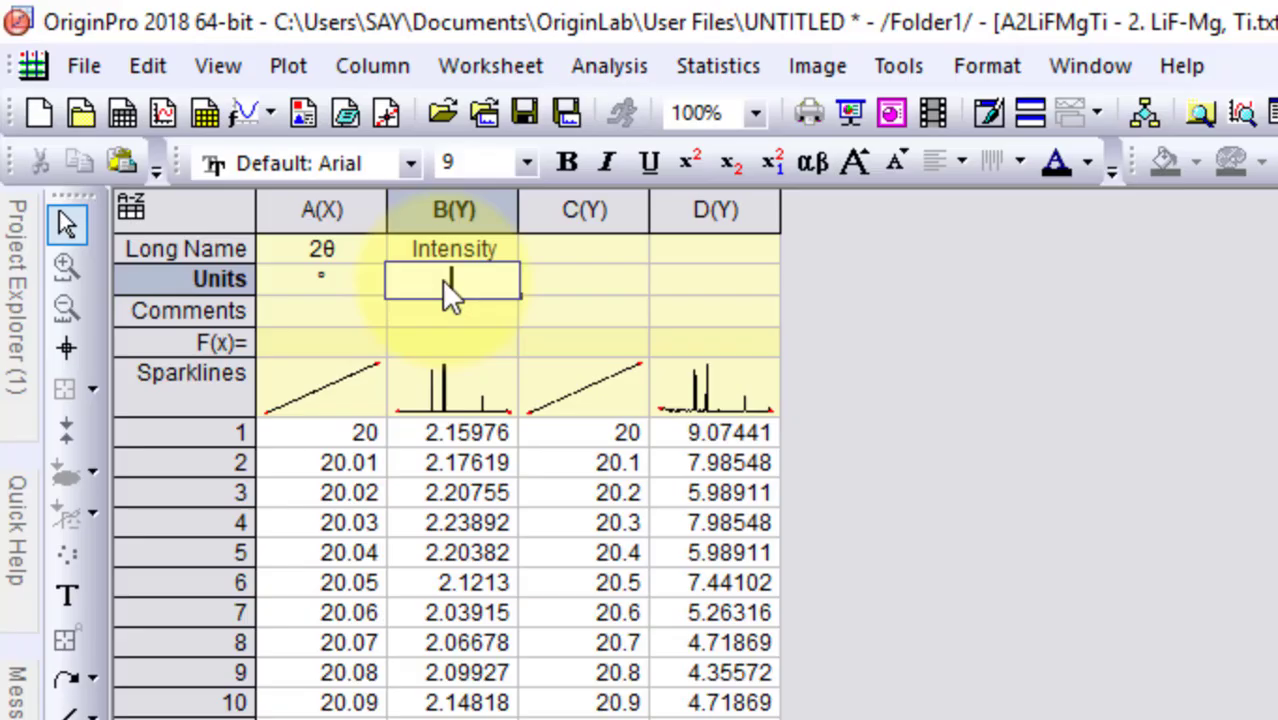
text(au)
key(Return)
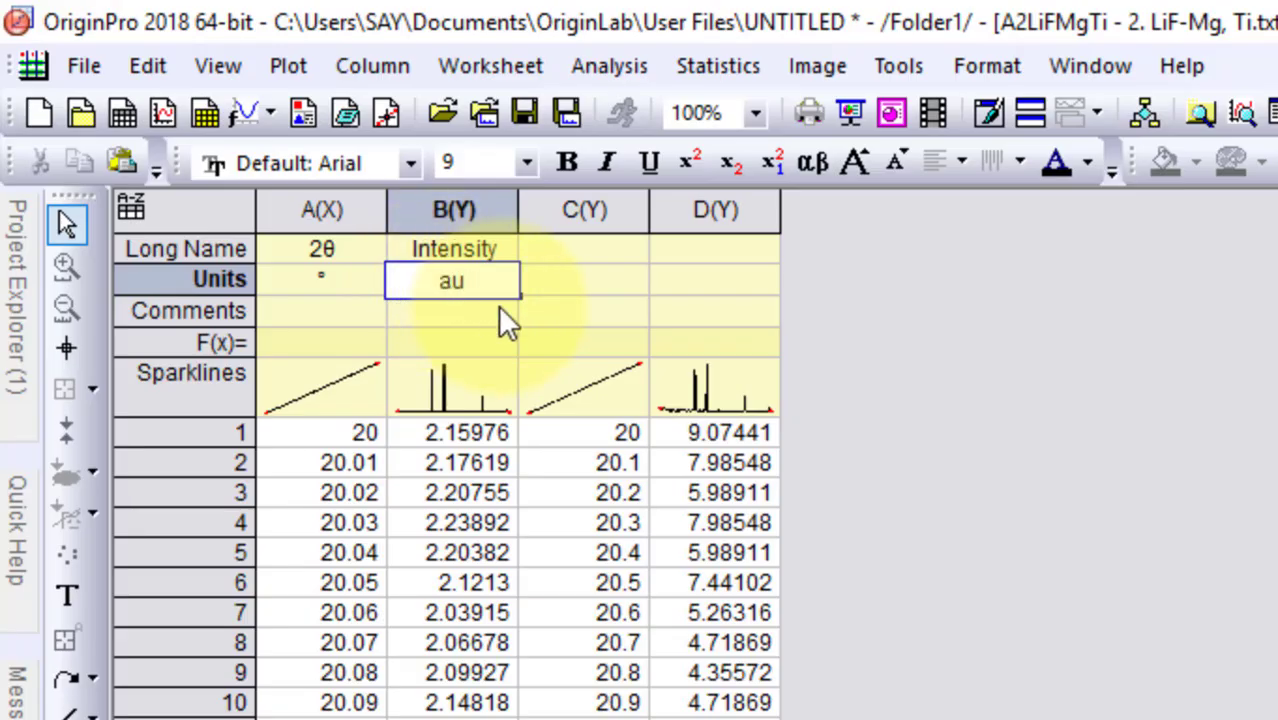
click(878, 385)
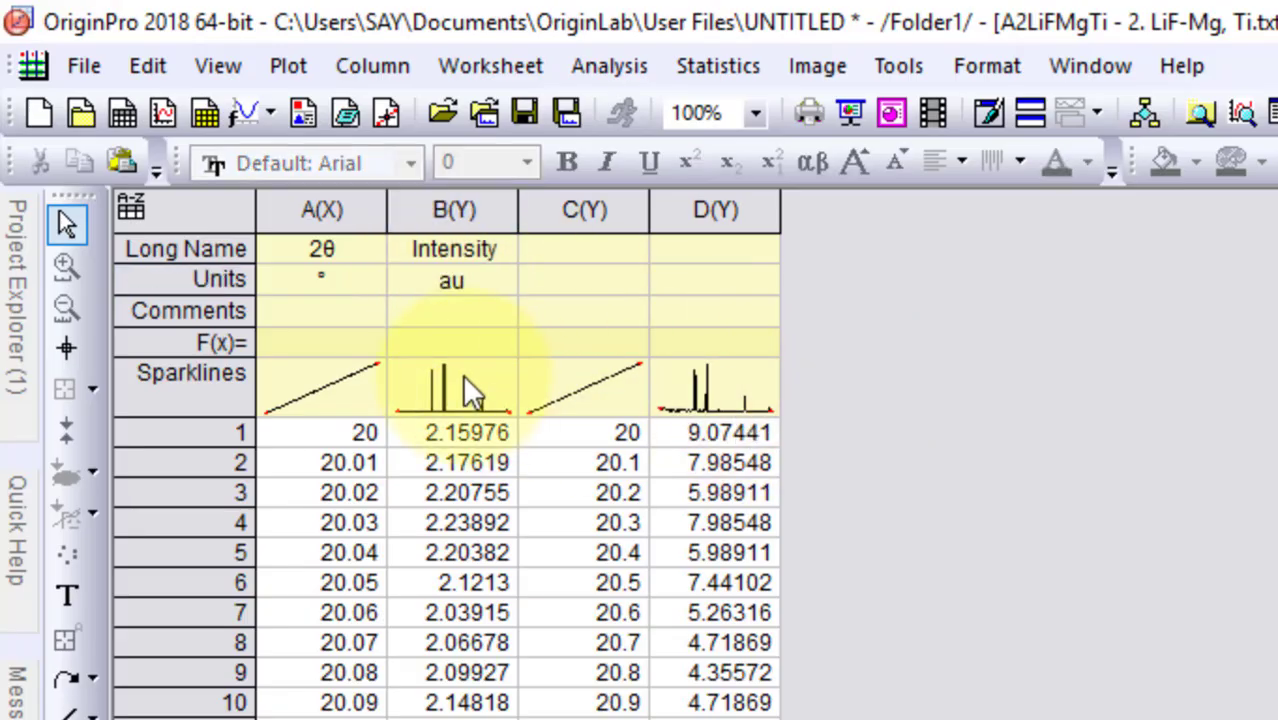
Comment column B as Pure LiF and column D as LiF:Mg, Ti.
click(451, 313)
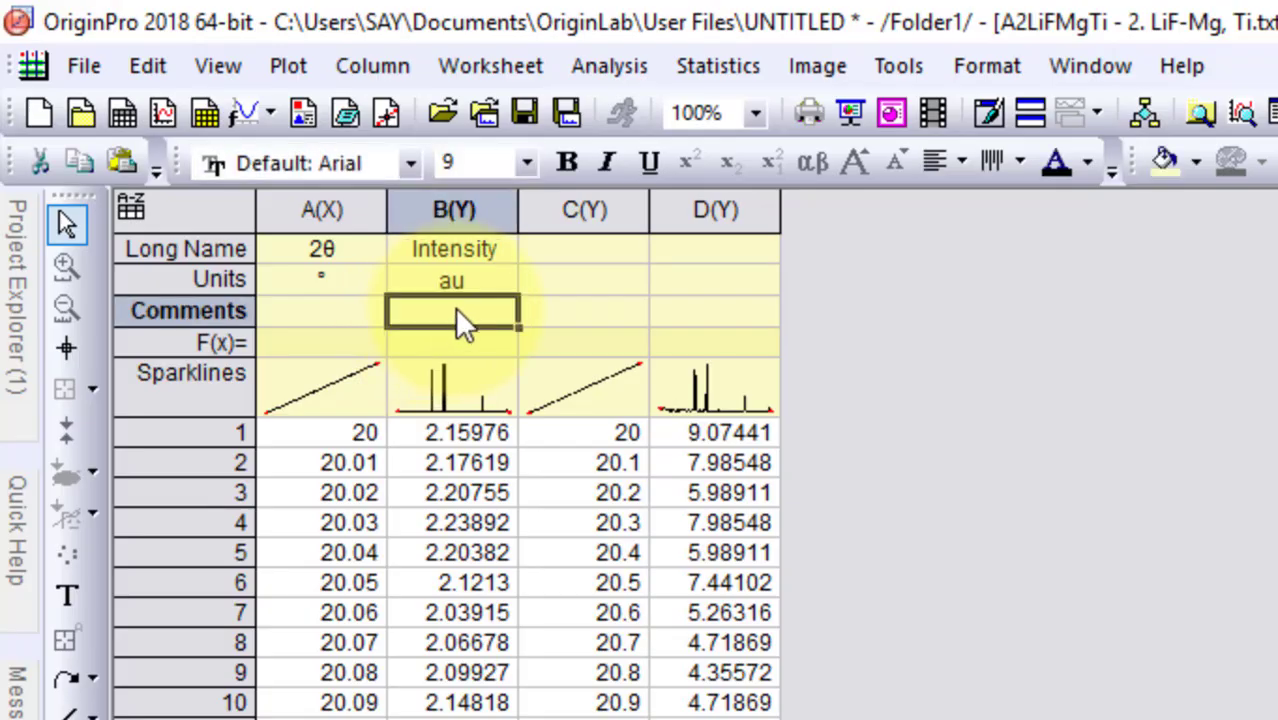
text(F)
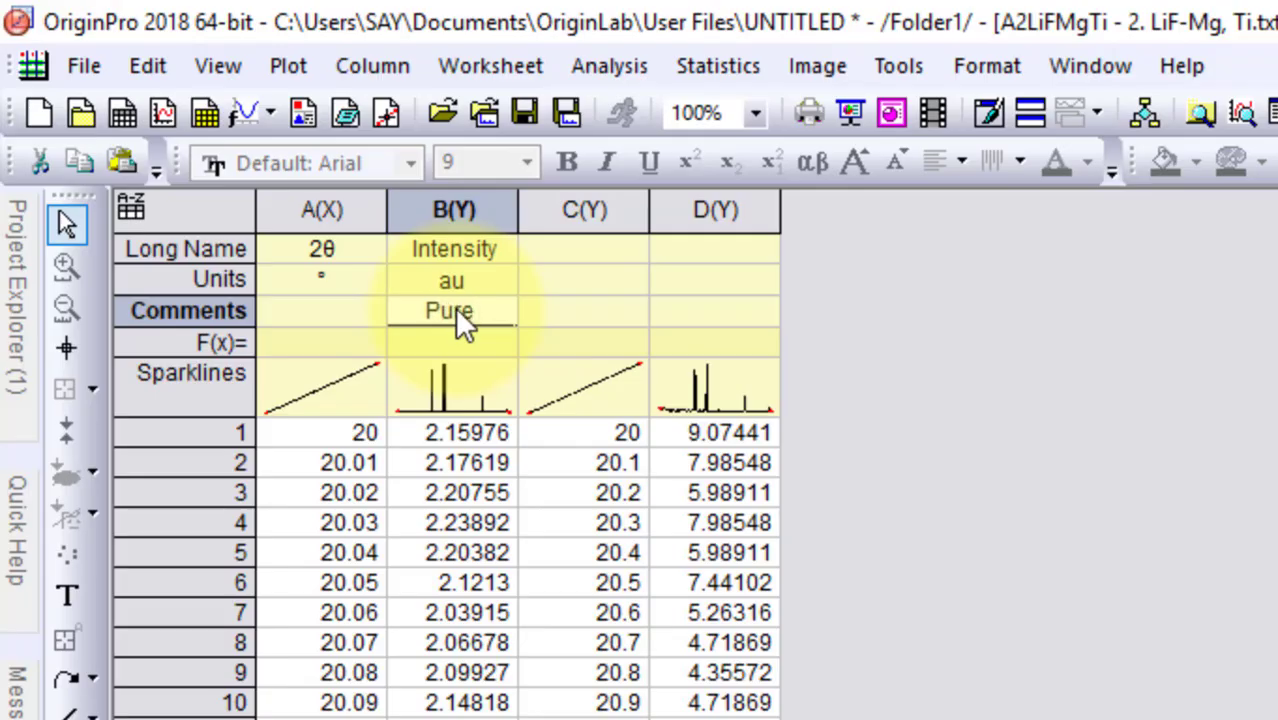
text(ure LiF)
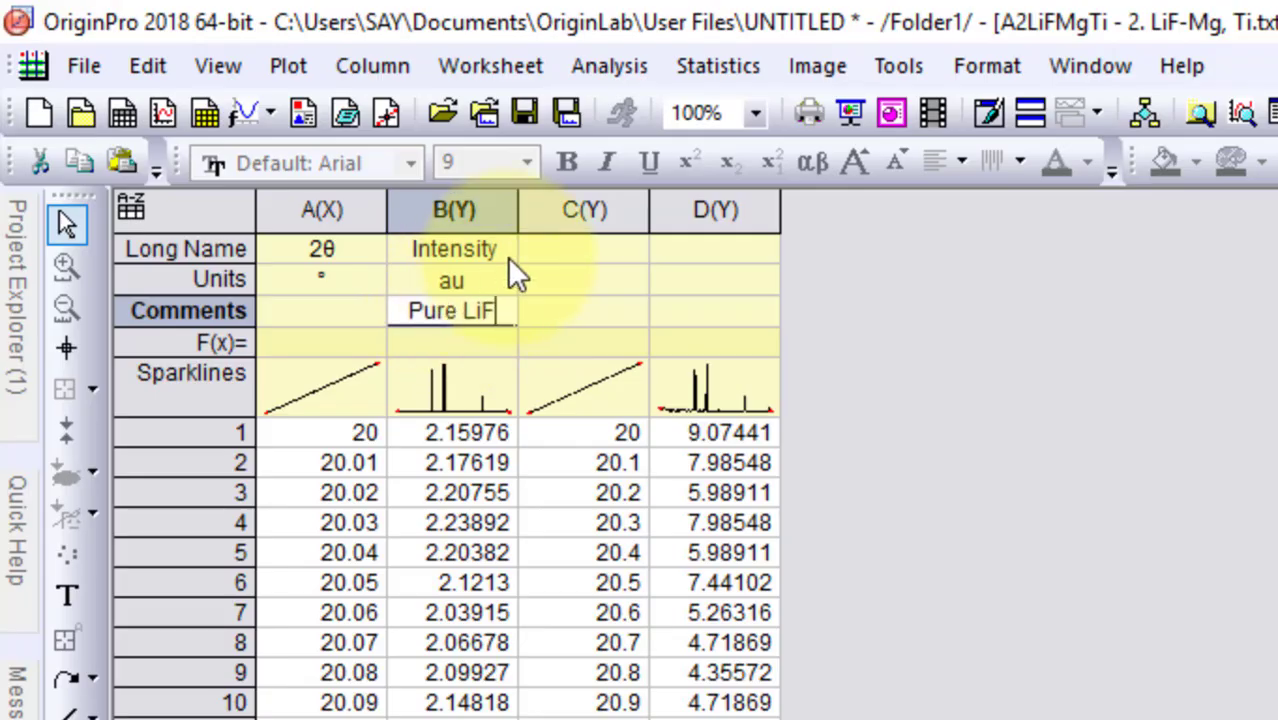
click(752, 318)
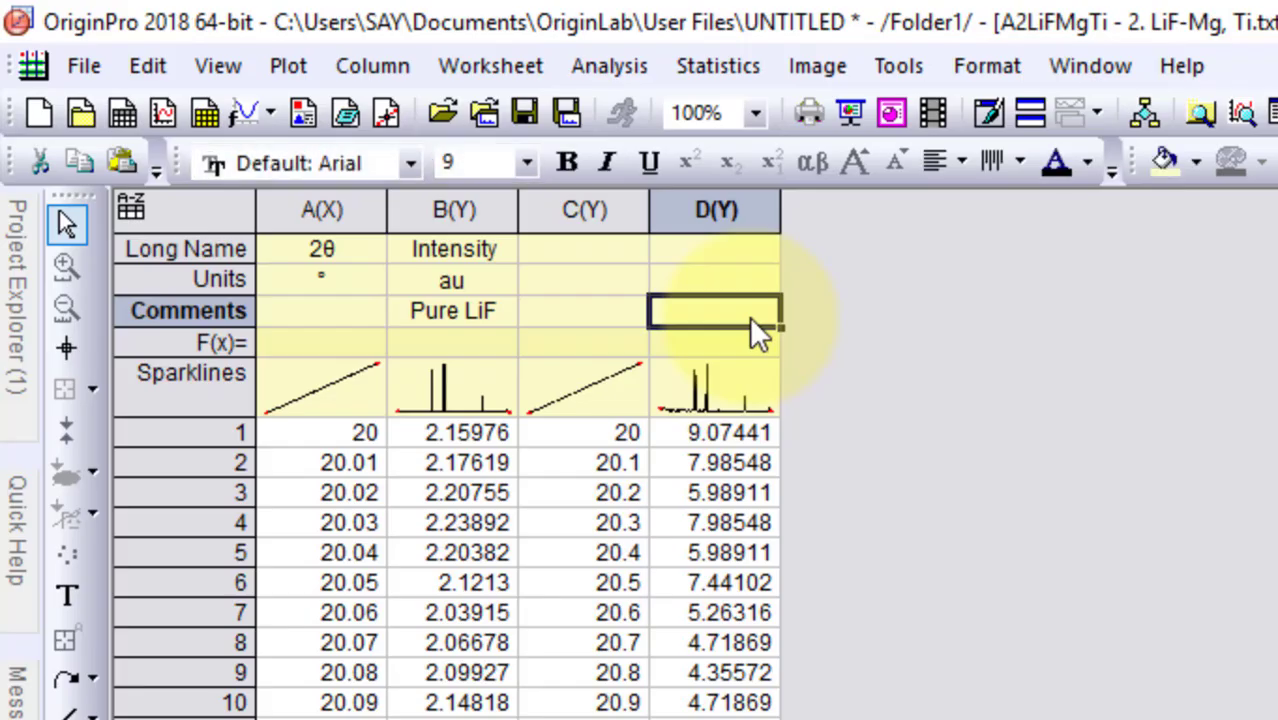
text(LiF)
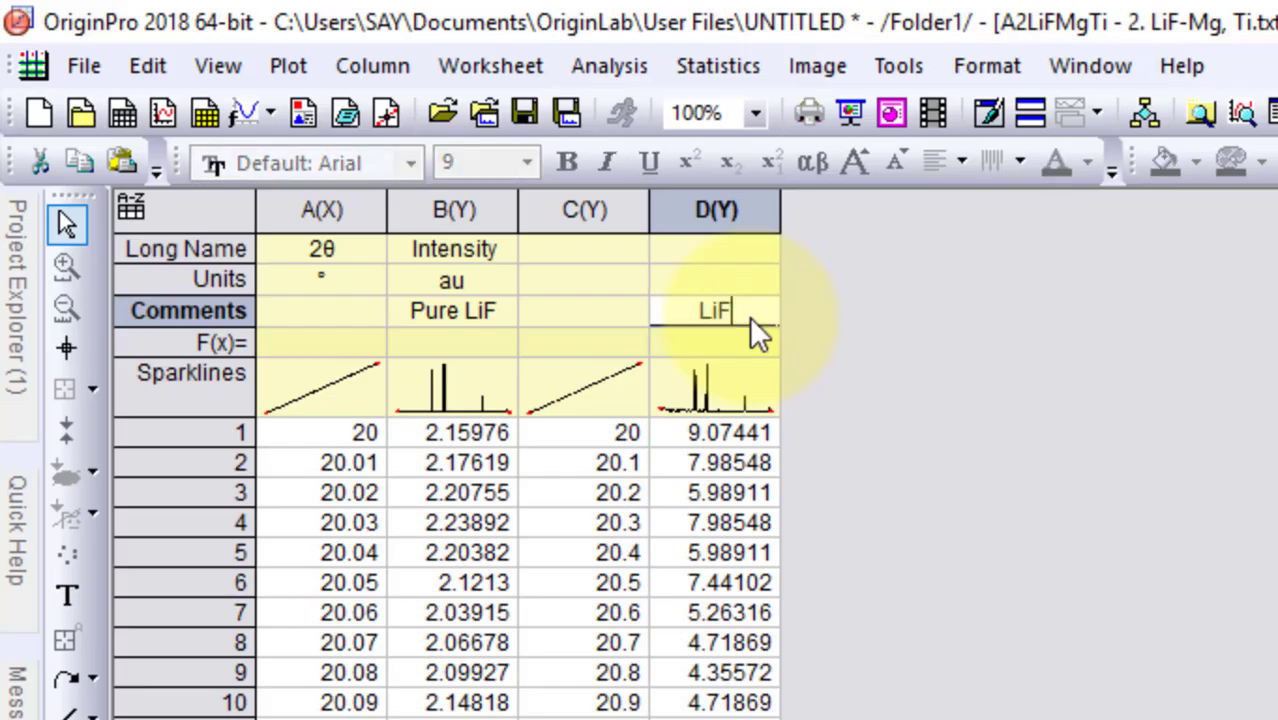
text(:Mg, Ti)
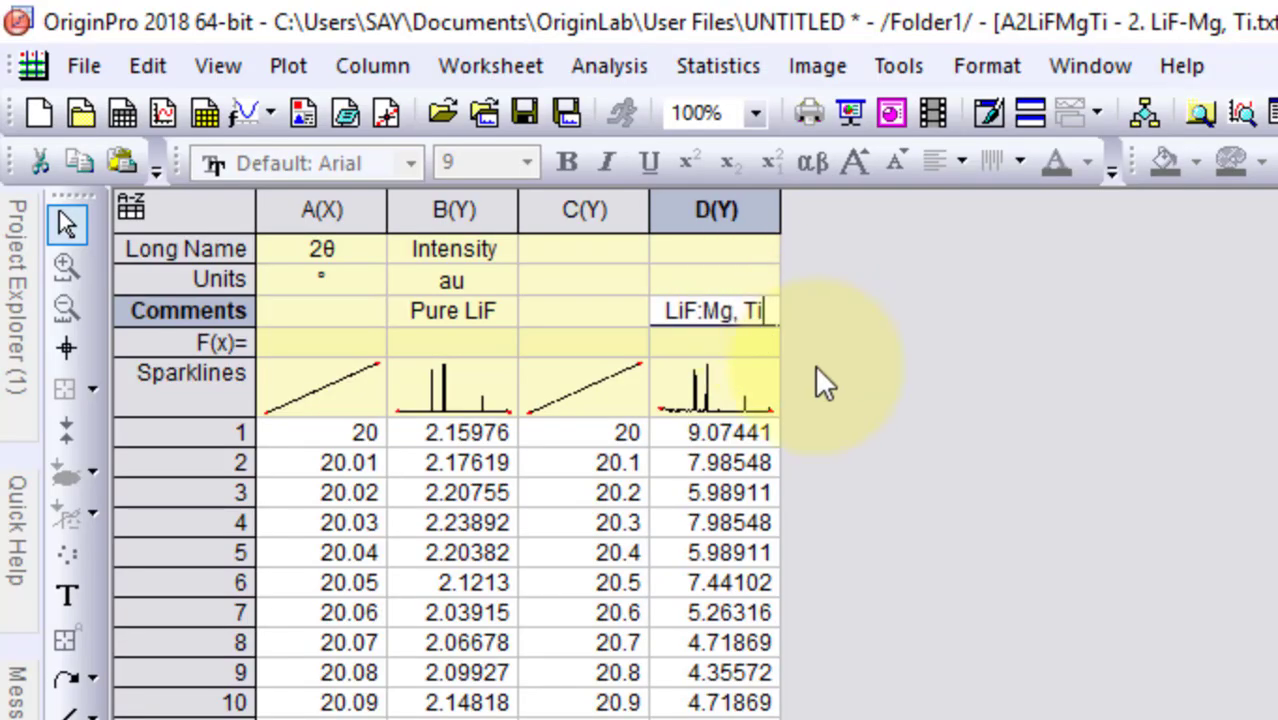
Finish the LiF:Mg, Ti comment and set column C as a second X column.
click(837, 423)
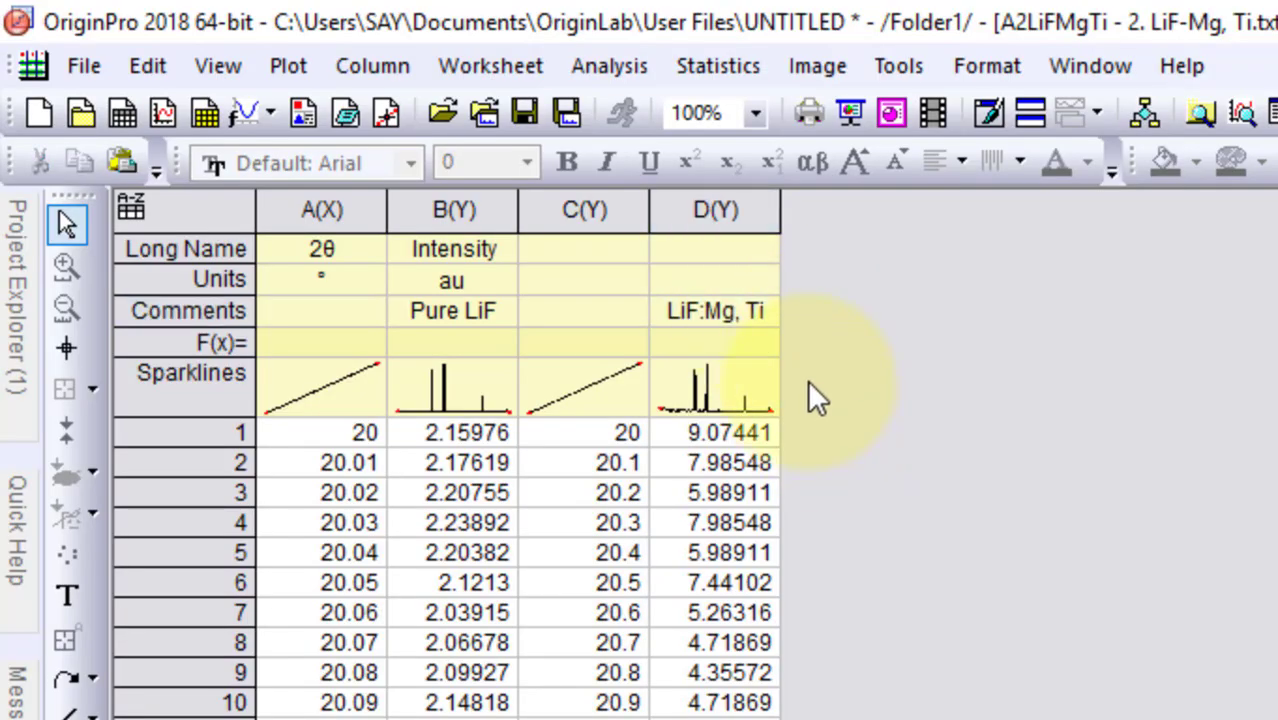
click(585, 208)
right_click(585, 208)
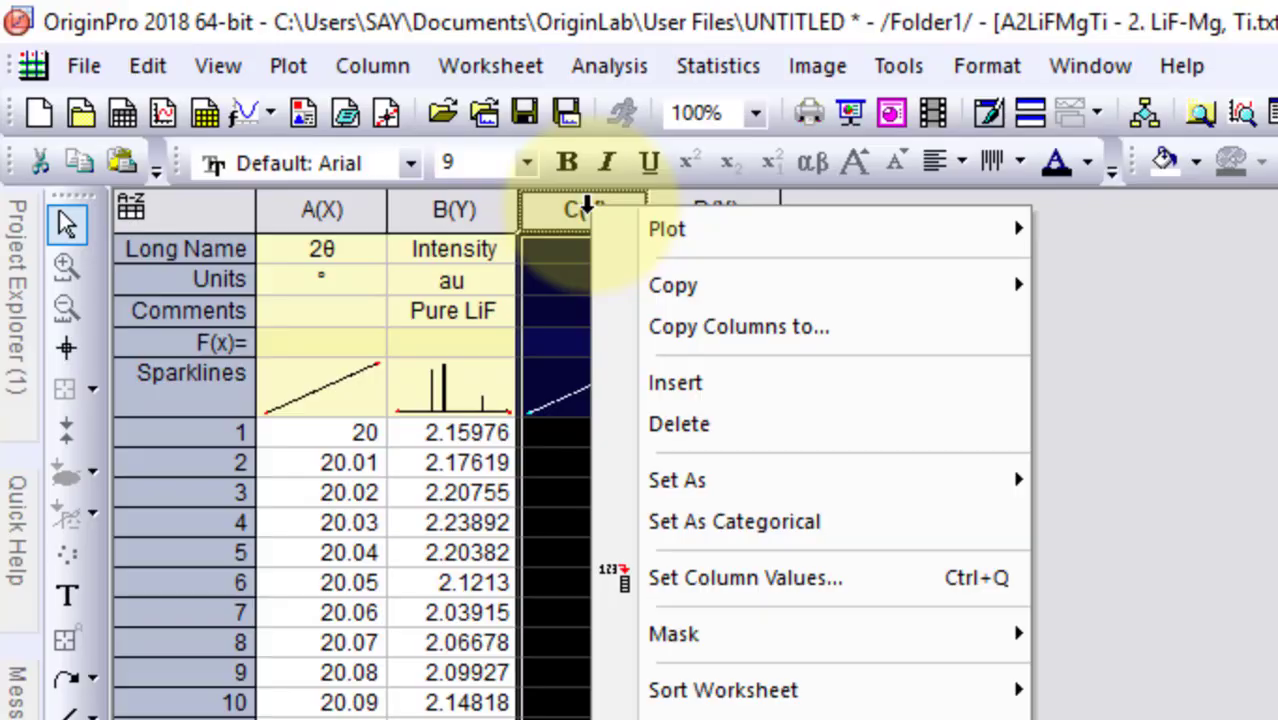
mouse_move(688, 480)
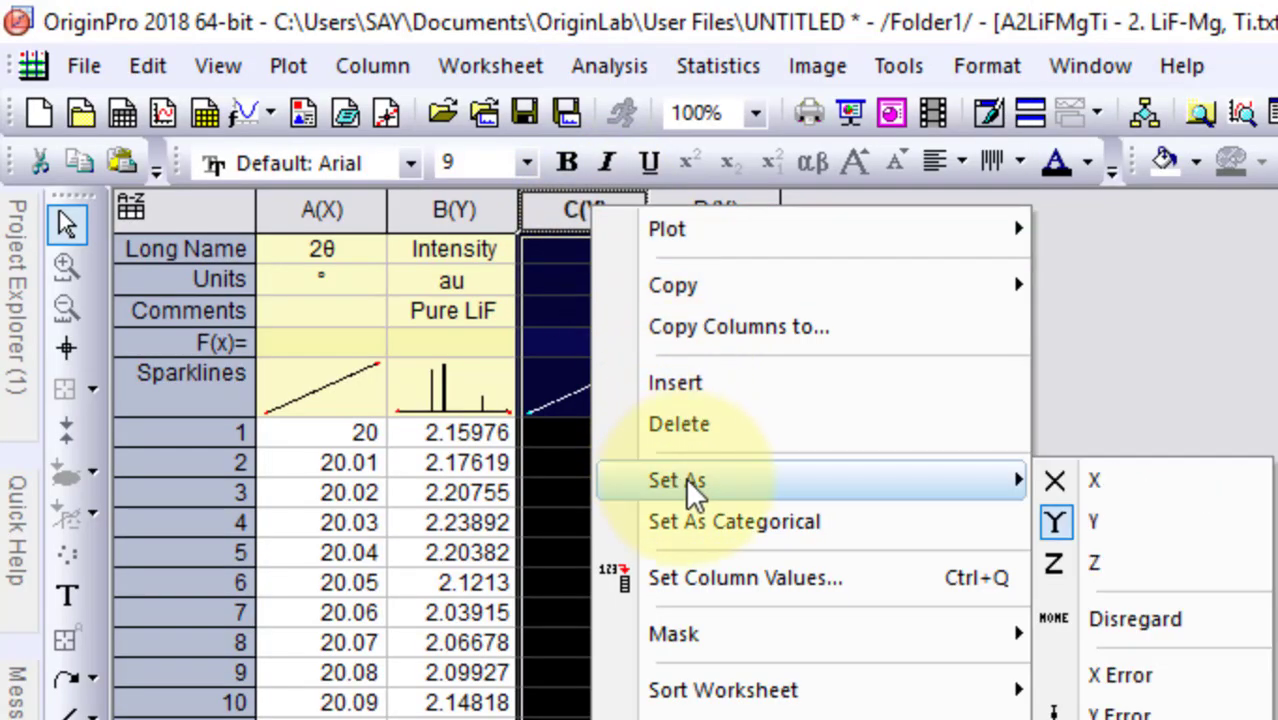
click(1094, 480)
click(1085, 546)
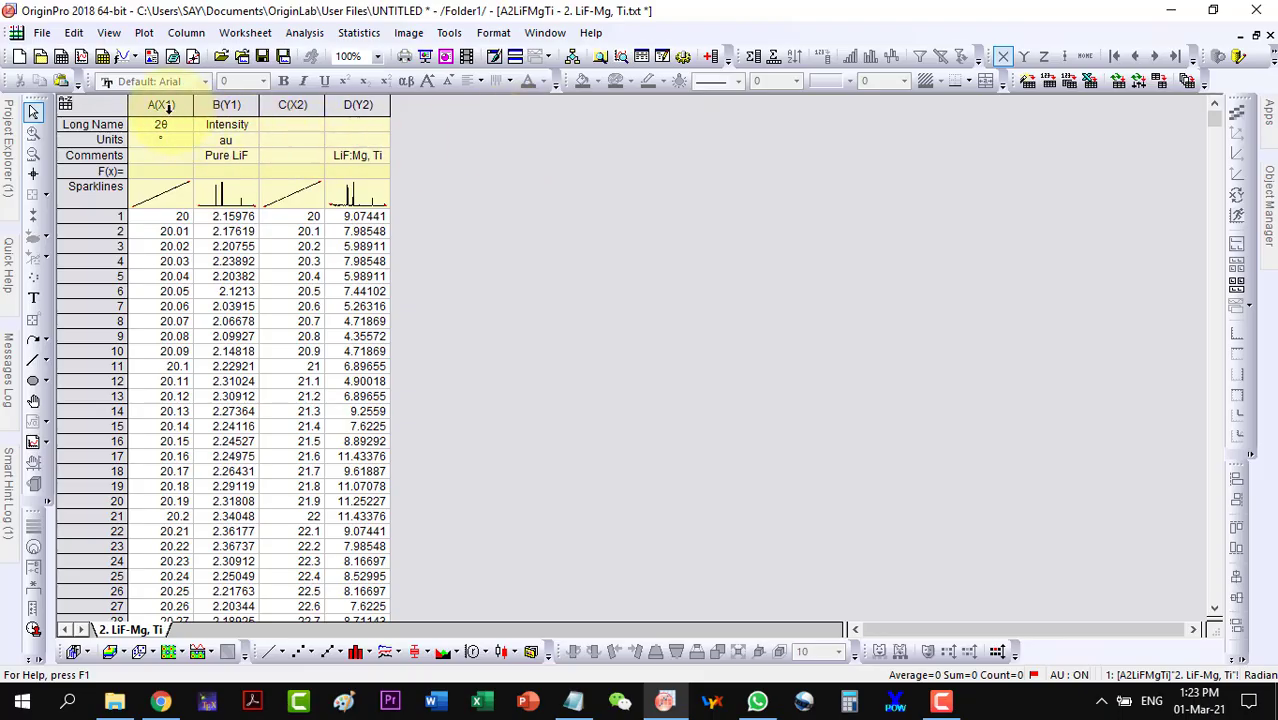
Plot columns A–D as a line graph and move the Graph1 window aside.
drag(161, 104, 358, 104)
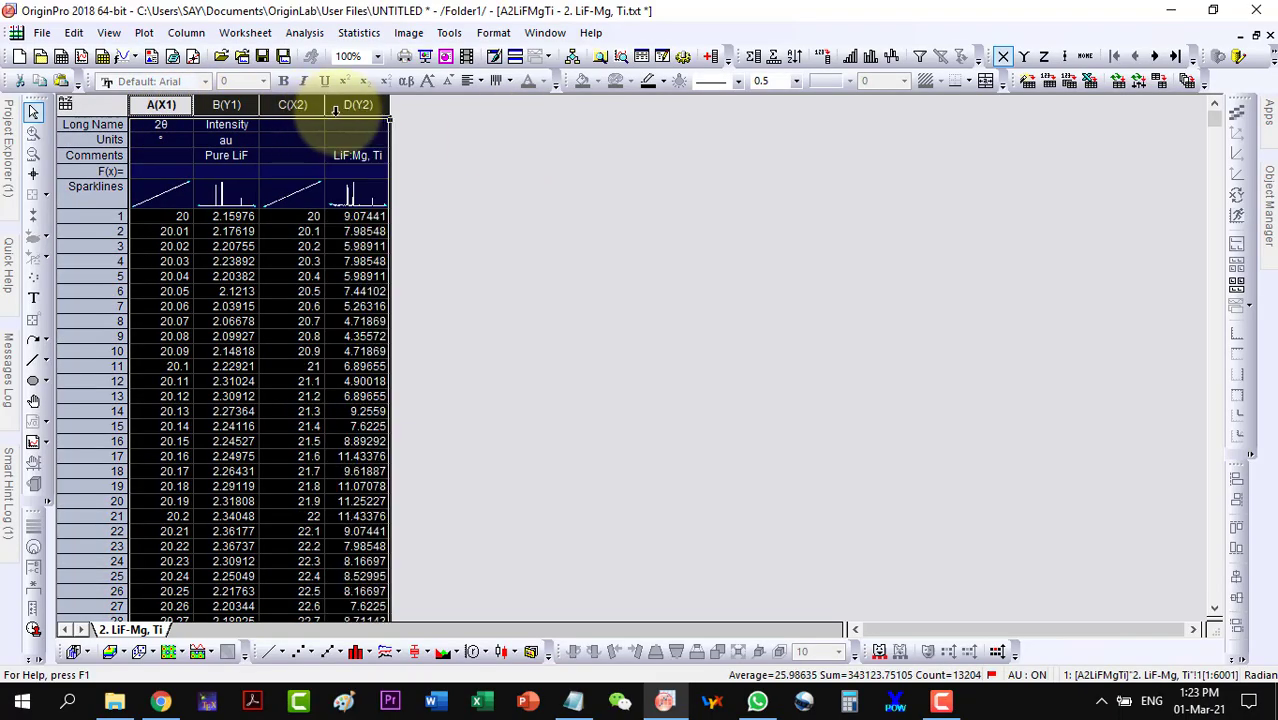
click(264, 655)
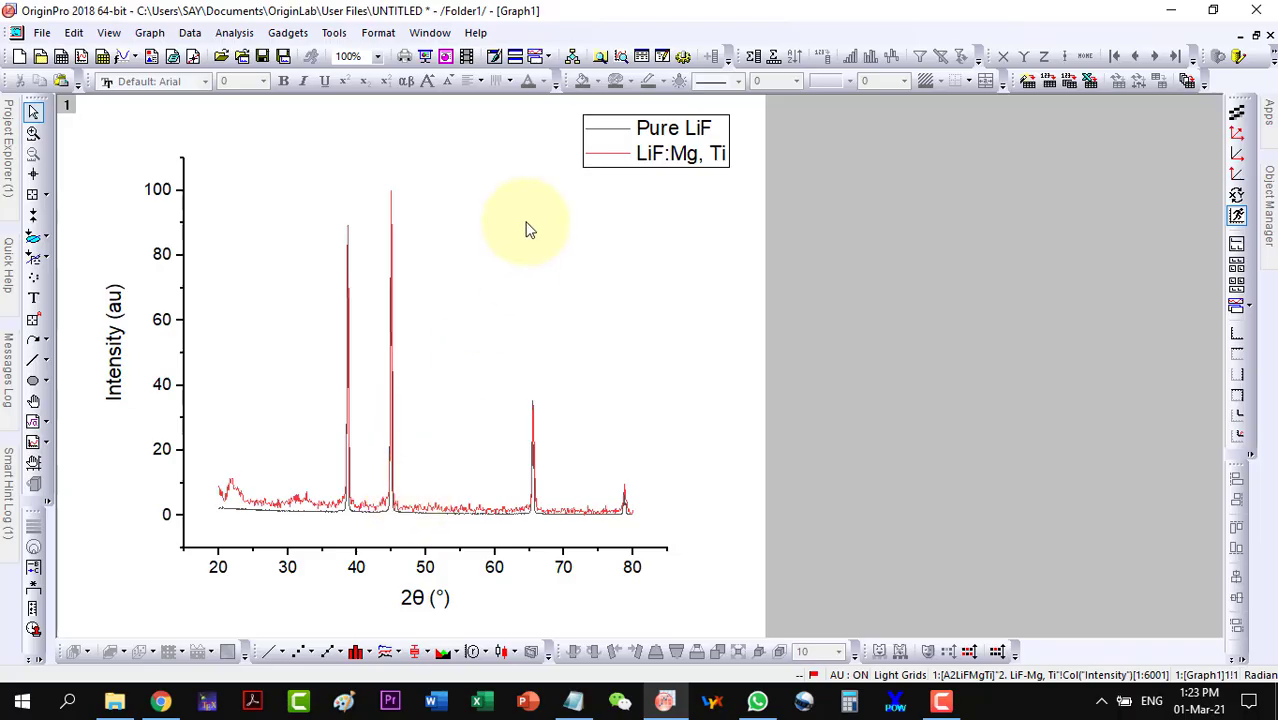
click(1257, 37)
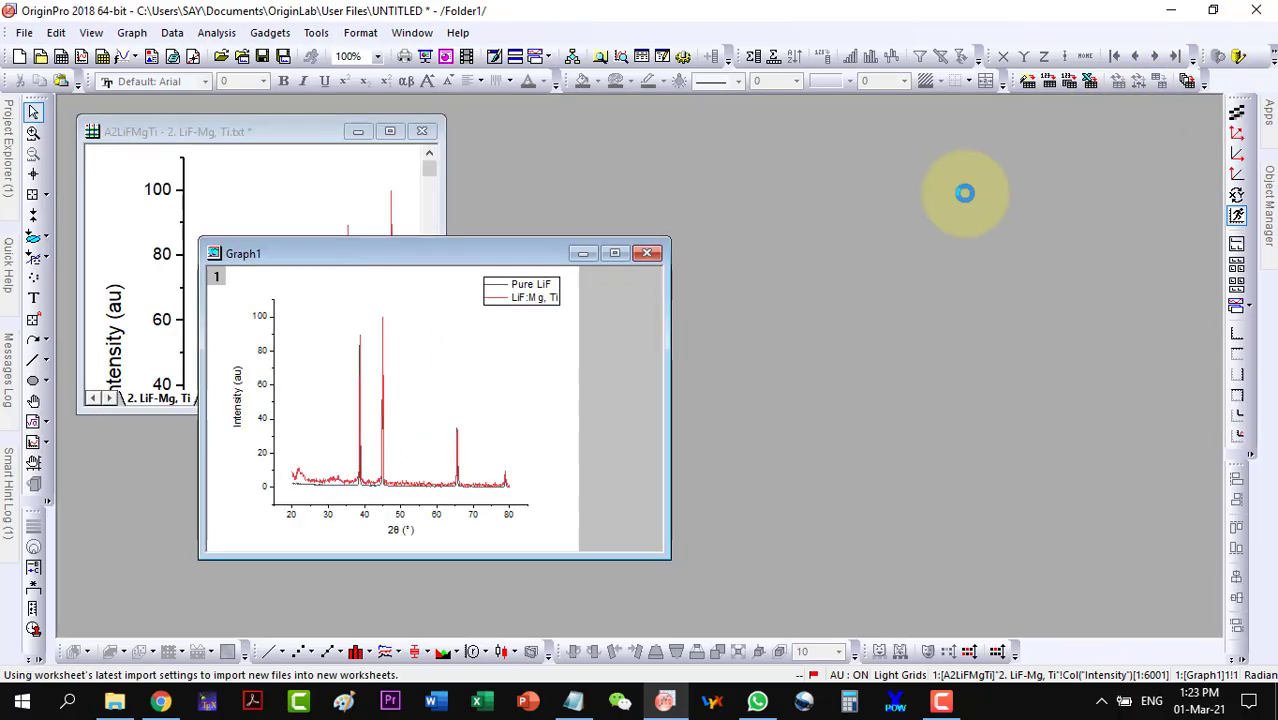
drag(418, 257, 753, 244)
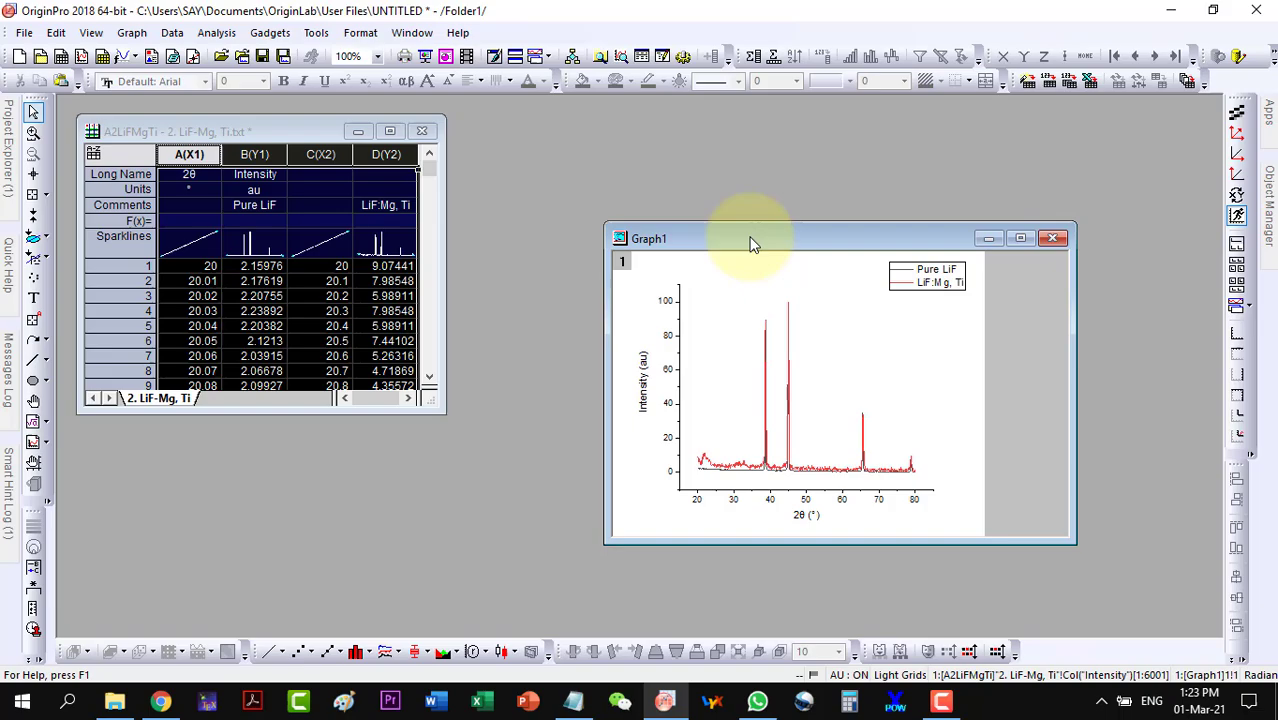
Plot the worksheet as Stacked Lines by Y Offsets and drag the legend inside the plot.
click(390, 131)
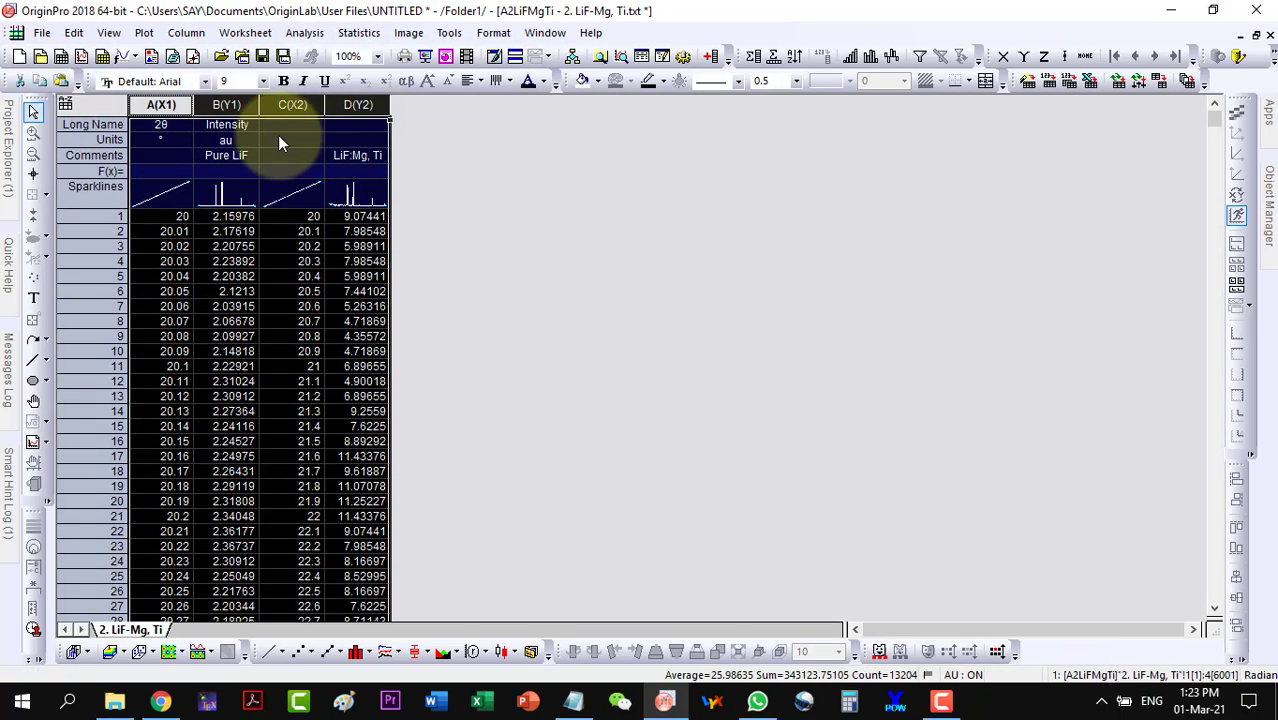
click(400, 656)
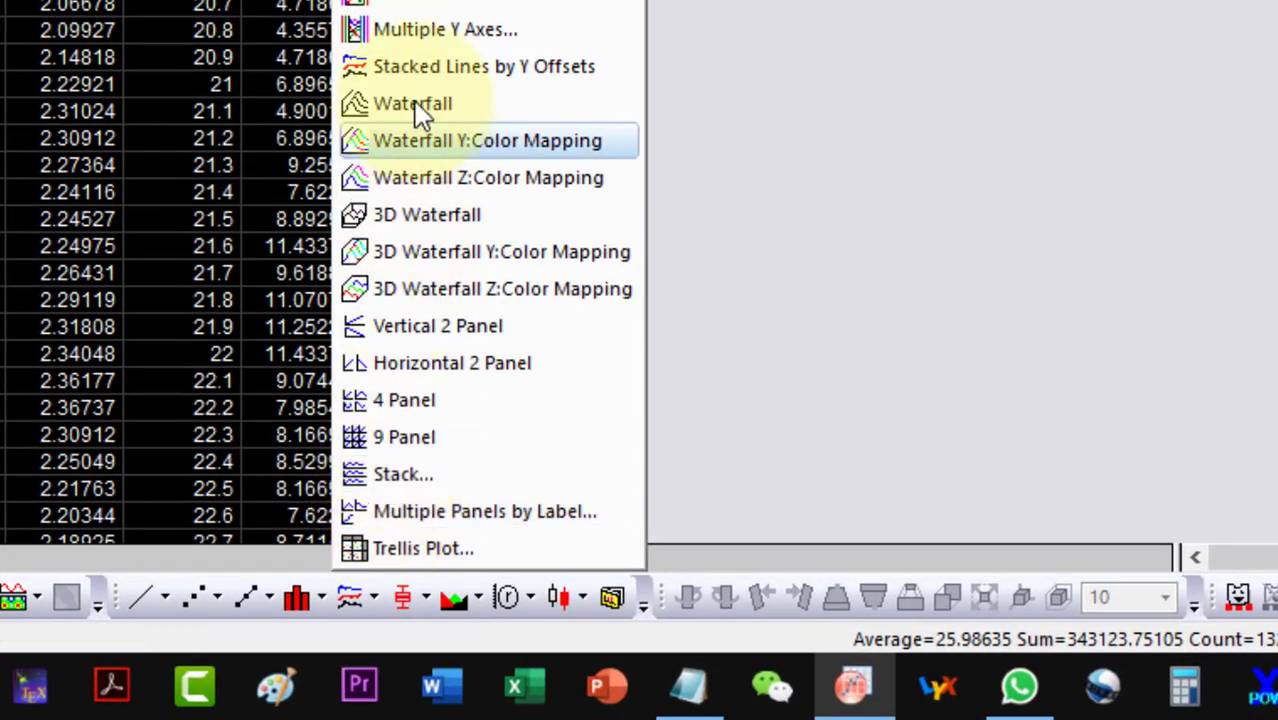
click(497, 70)
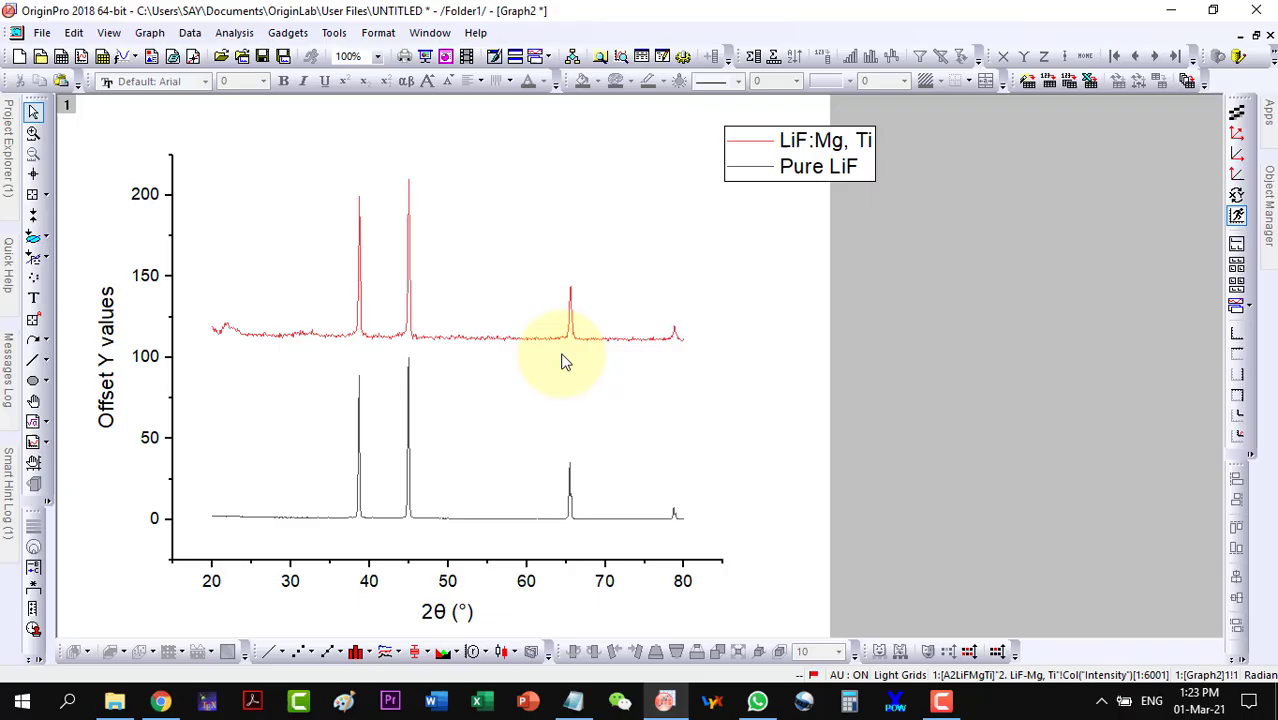
drag(814, 170, 590, 226)
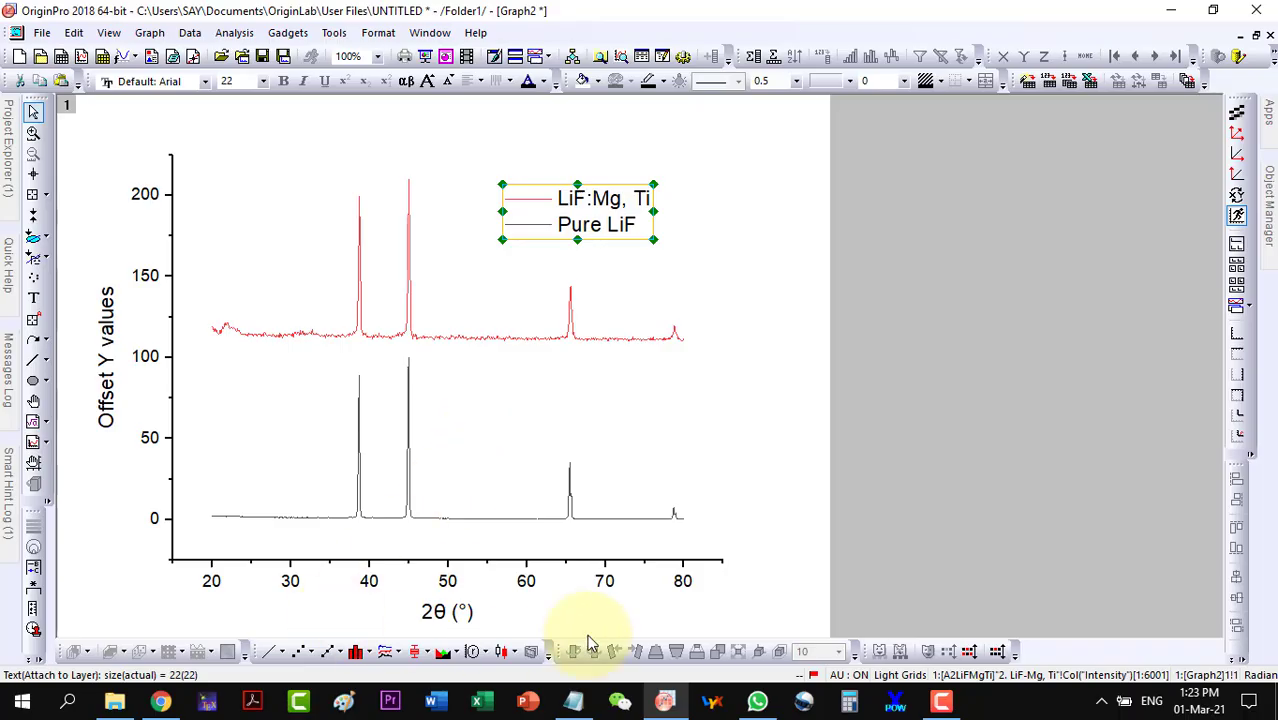
Set the 2θ axis scale from 20 to 80.
click(210, 588)
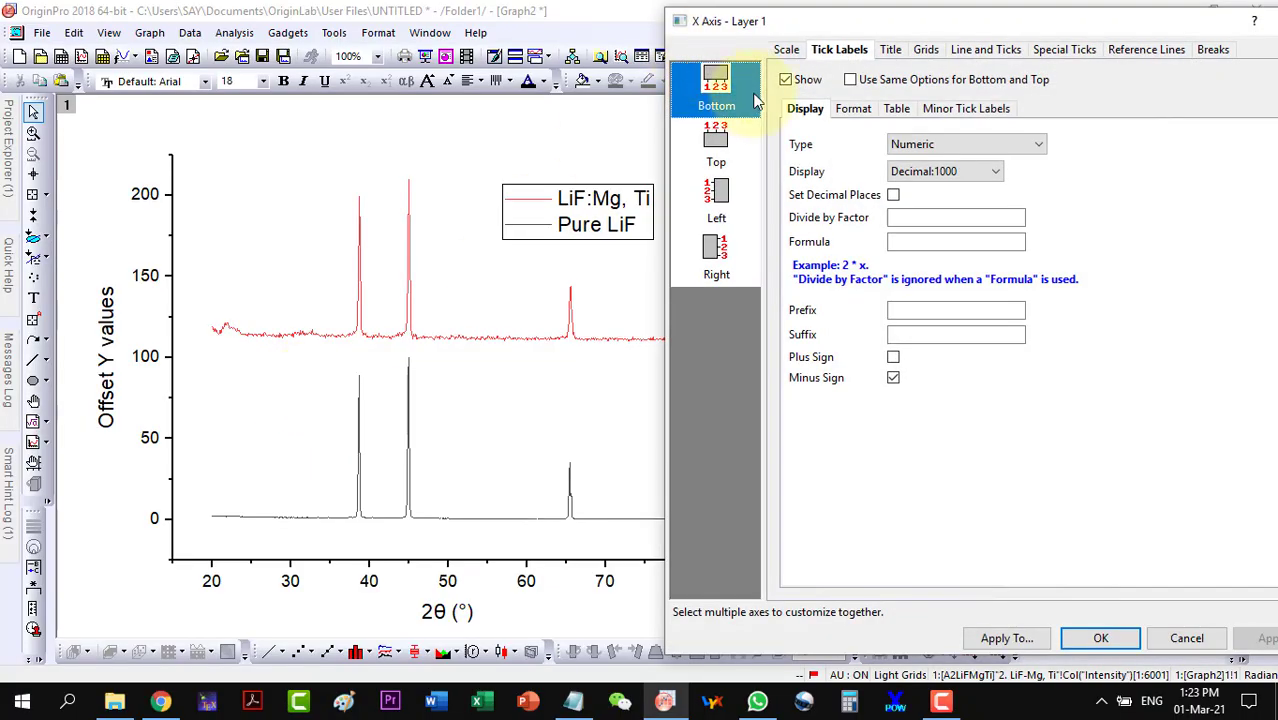
click(786, 52)
double_click(924, 84)
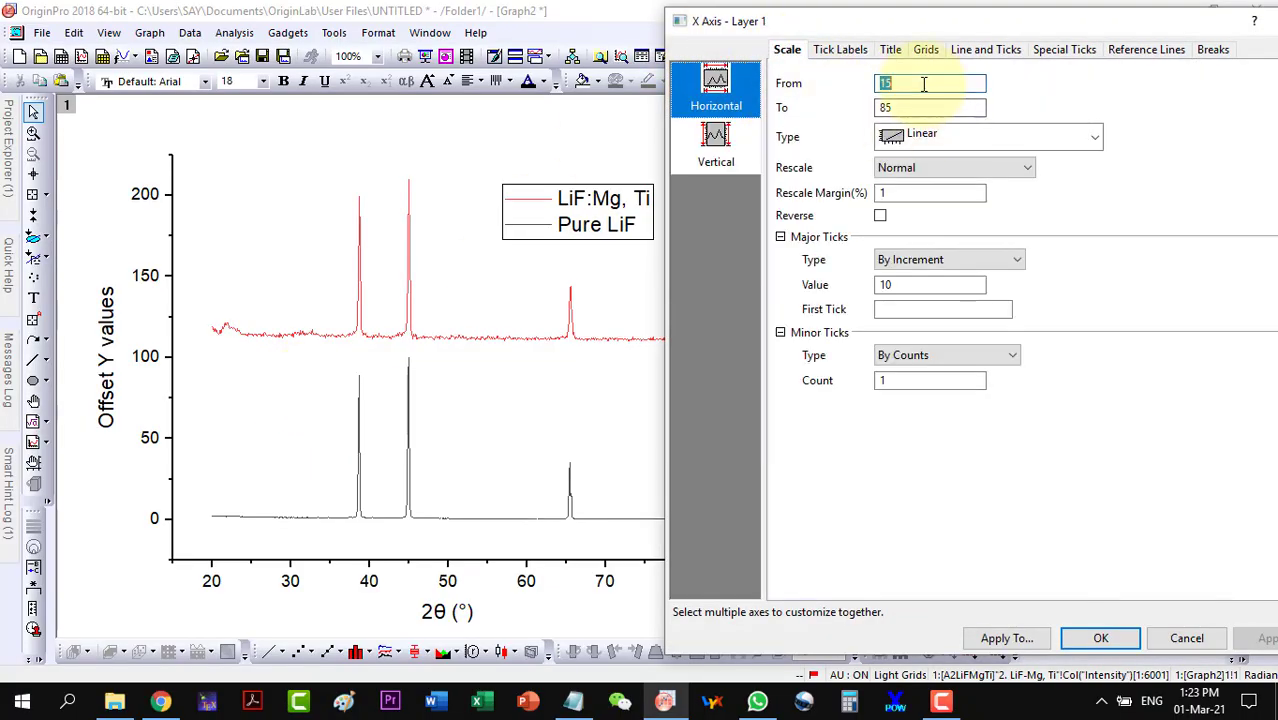
text(20)
key(Tab)
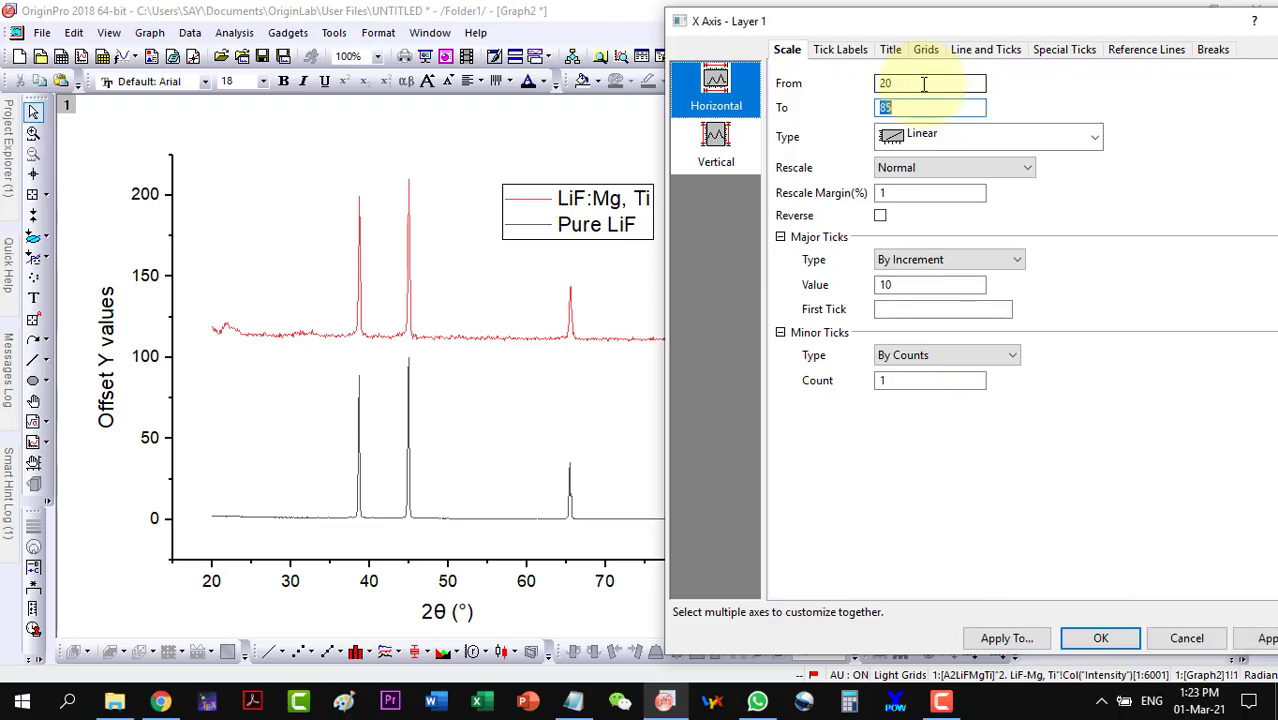
text(80)
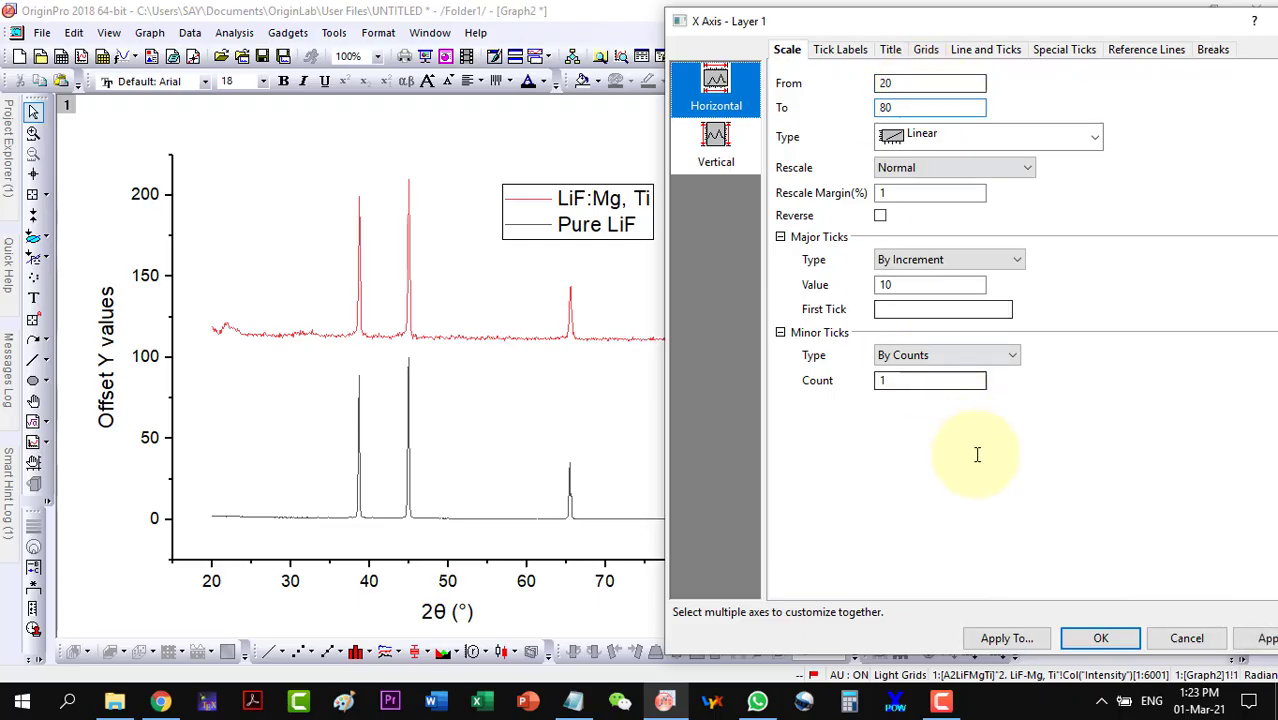
click(1090, 639)
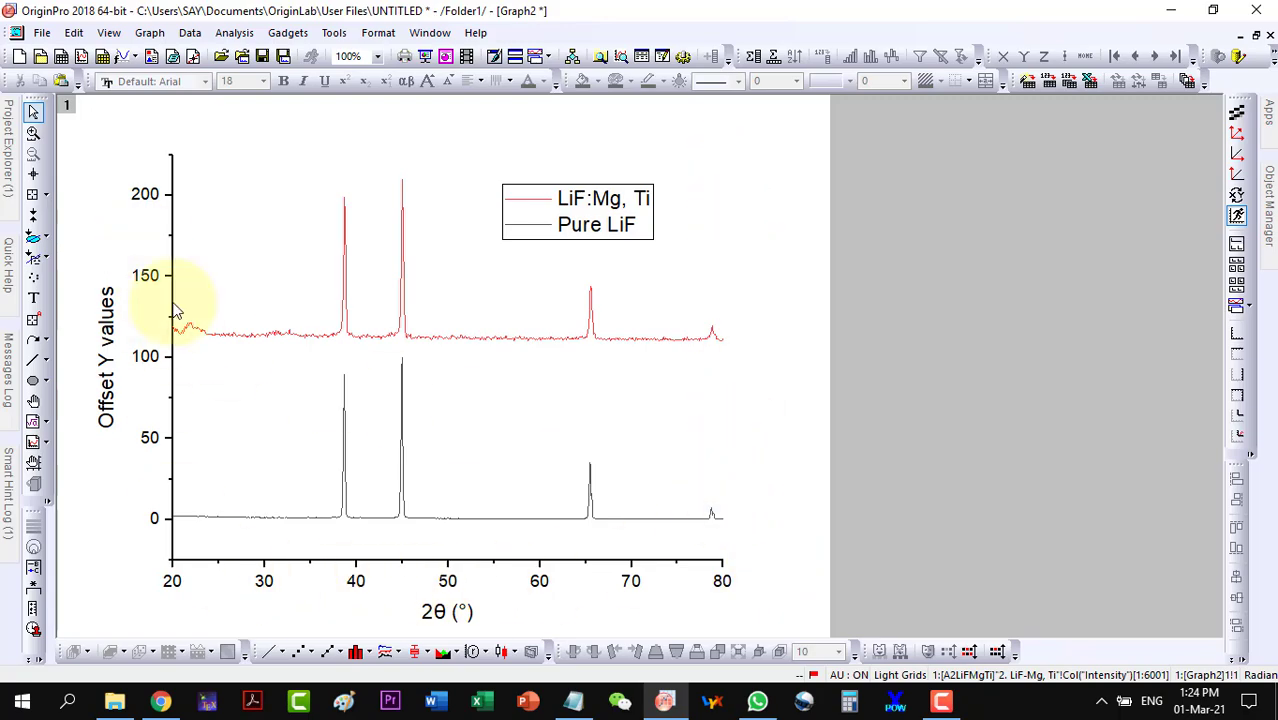
Add opposite axis lines along the top and right edges to box the graph.
click(263, 582)
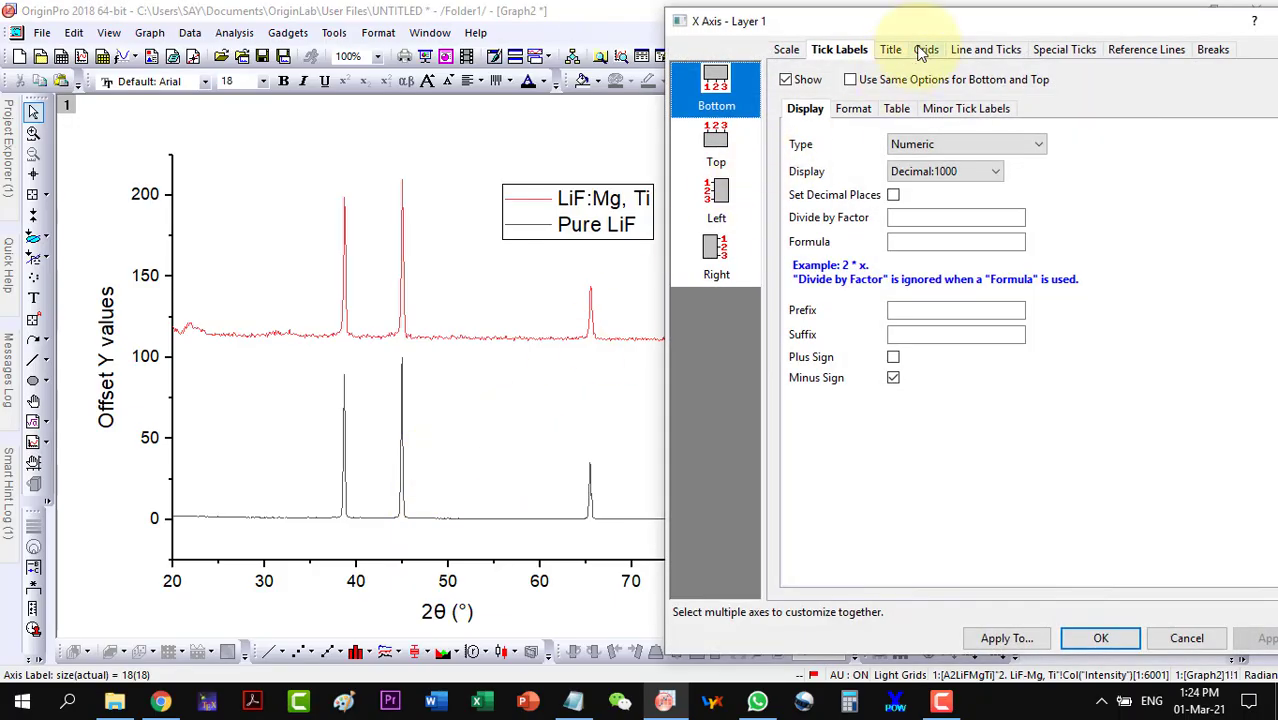
click(924, 50)
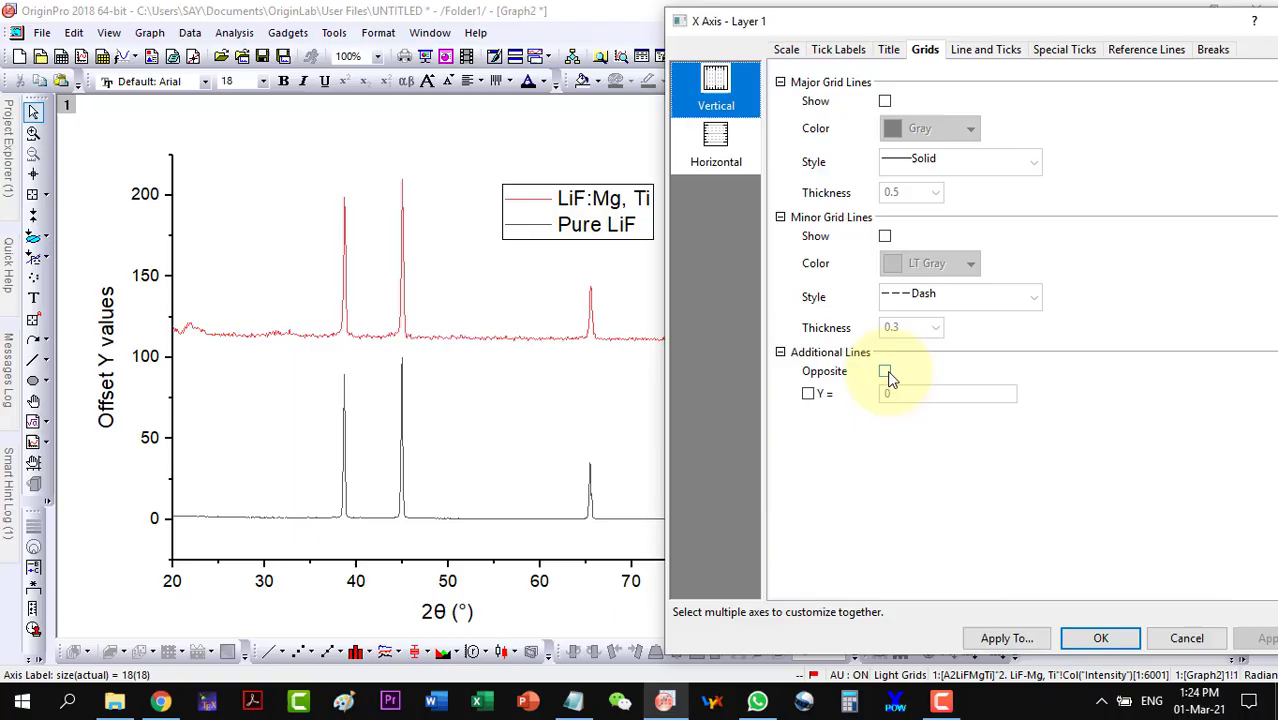
click(886, 372)
click(723, 146)
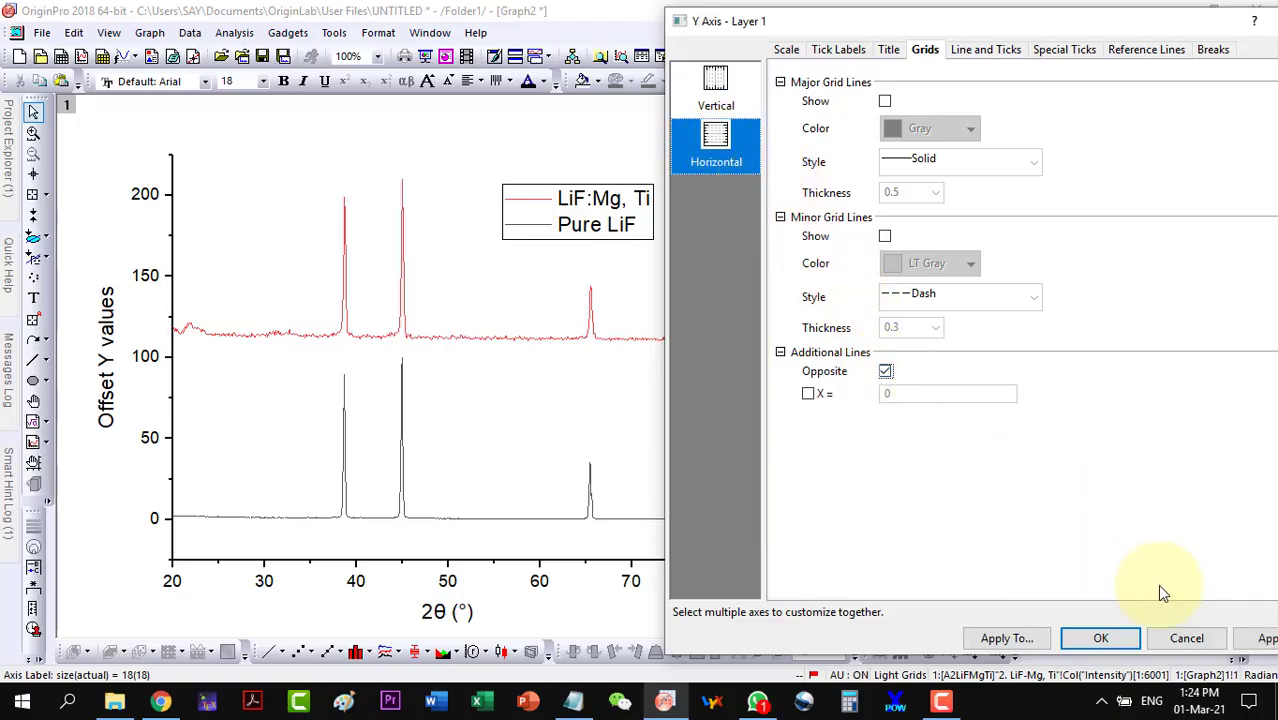
click(1260, 637)
click(1098, 642)
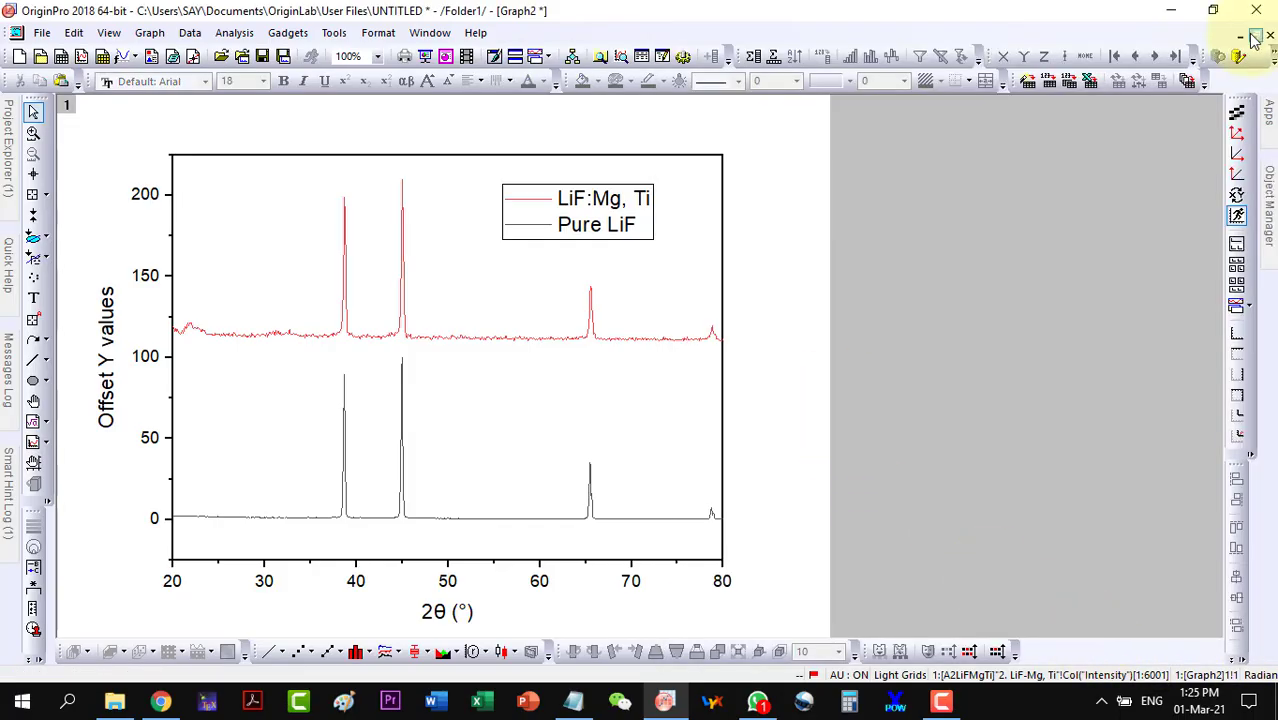
Open '1. Pure LiF' in Notepad and copy all of its data.
click(1255, 37)
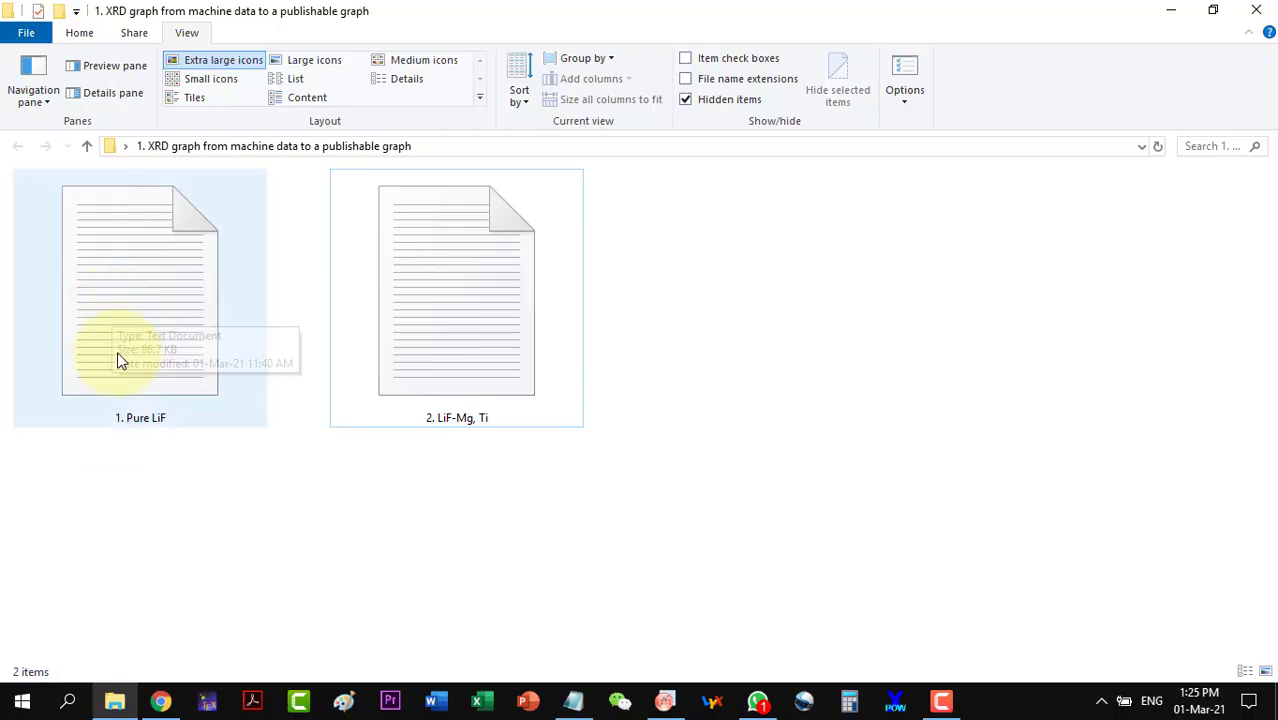
double_click(134, 326)
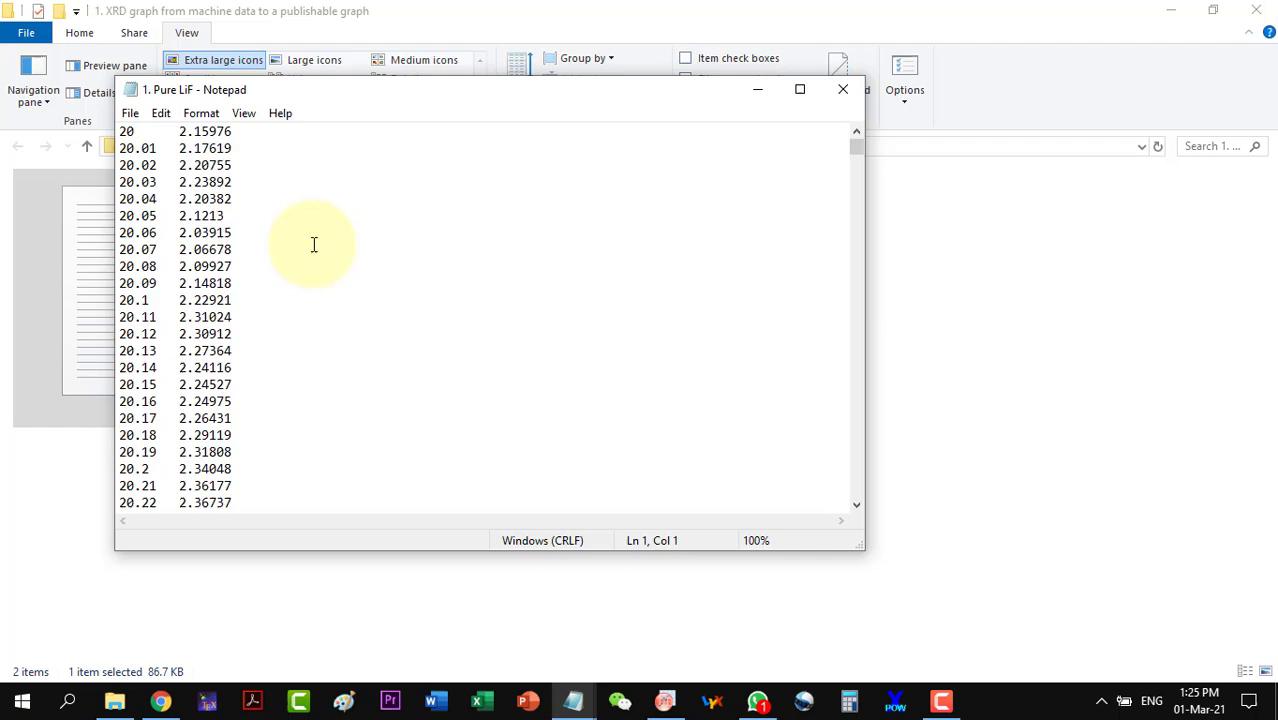
key(ctrl+a)
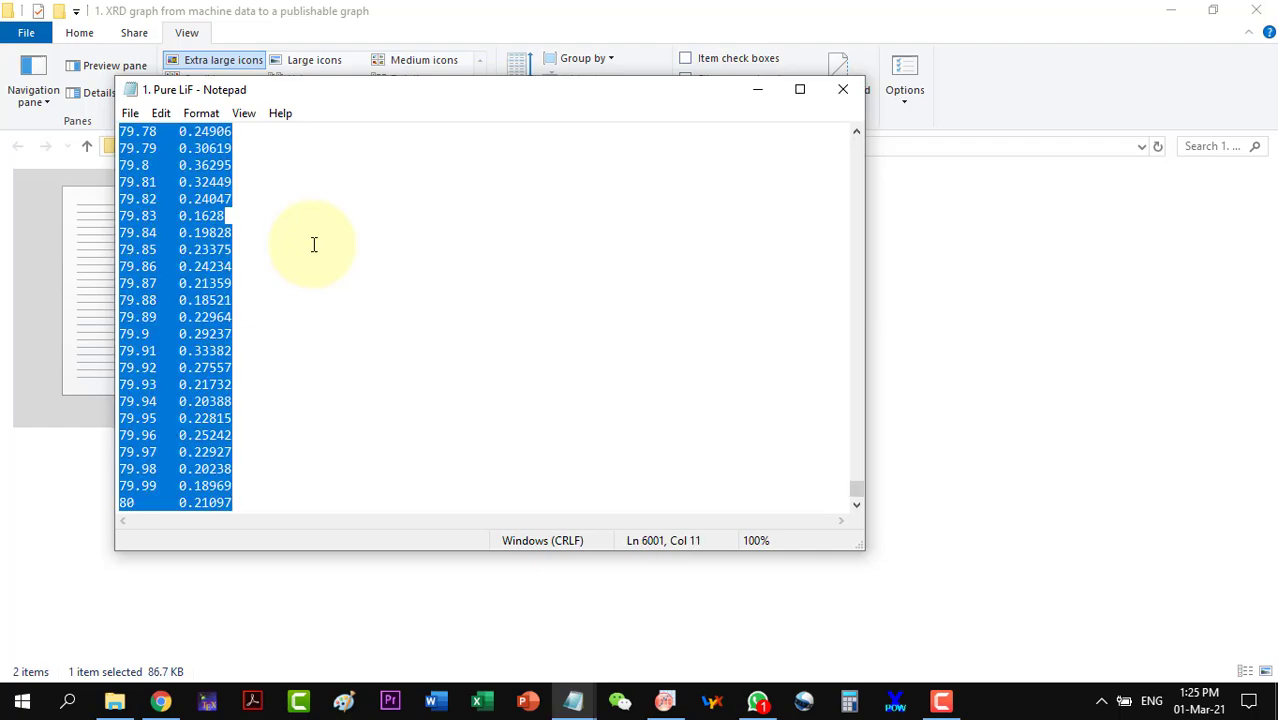
right_click(190, 250)
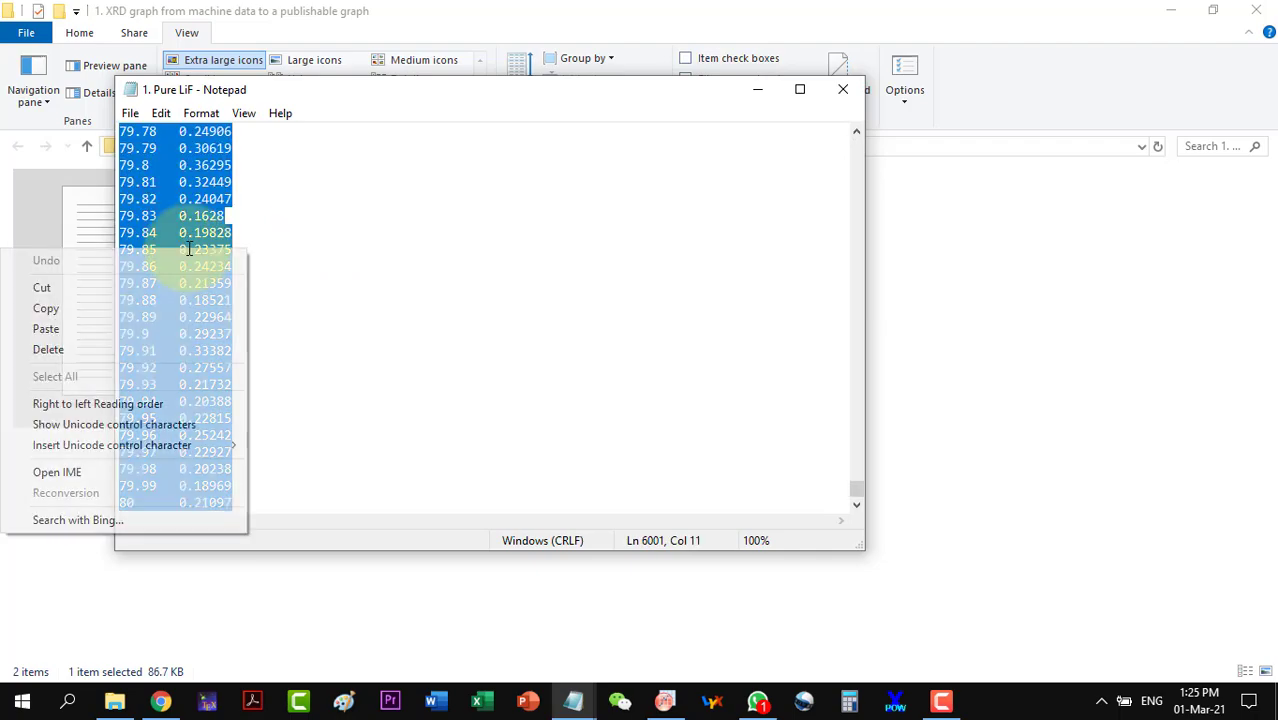
click(100, 309)
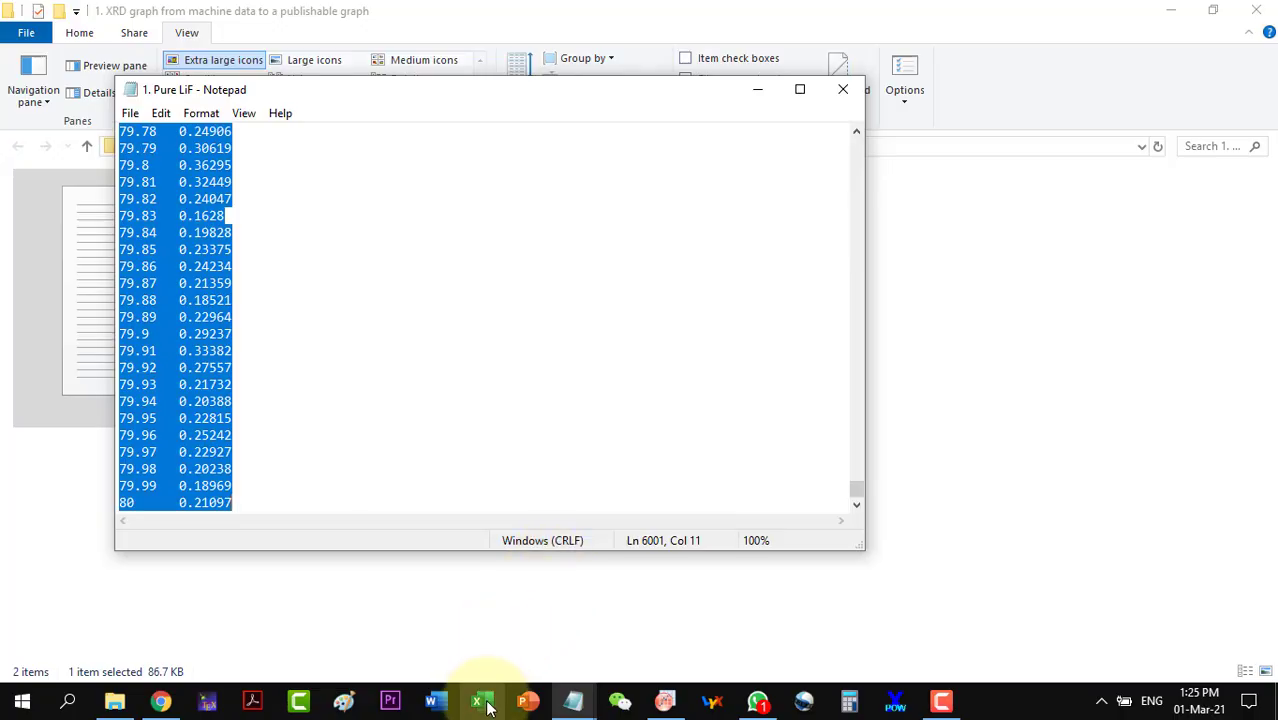
Paste the Pure LiF data into columns A and B of a new blank Excel workbook.
click(487, 706)
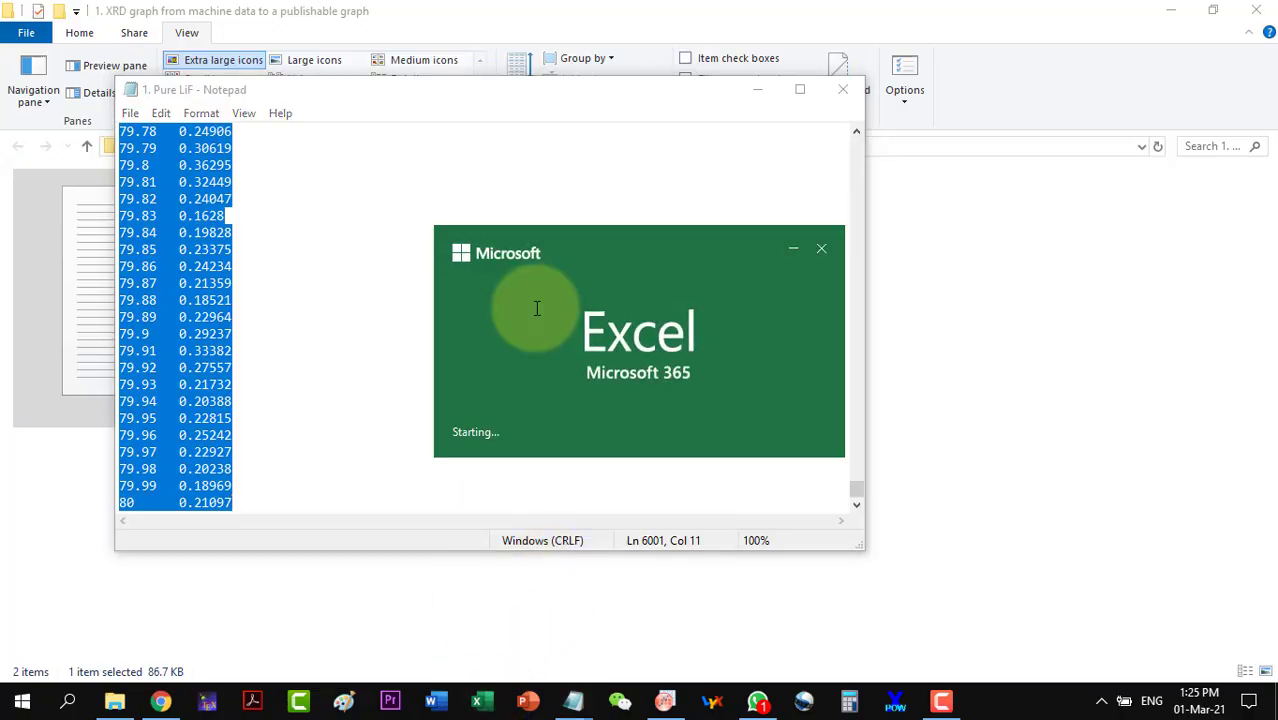
key(Return)
key(ctrl+v)
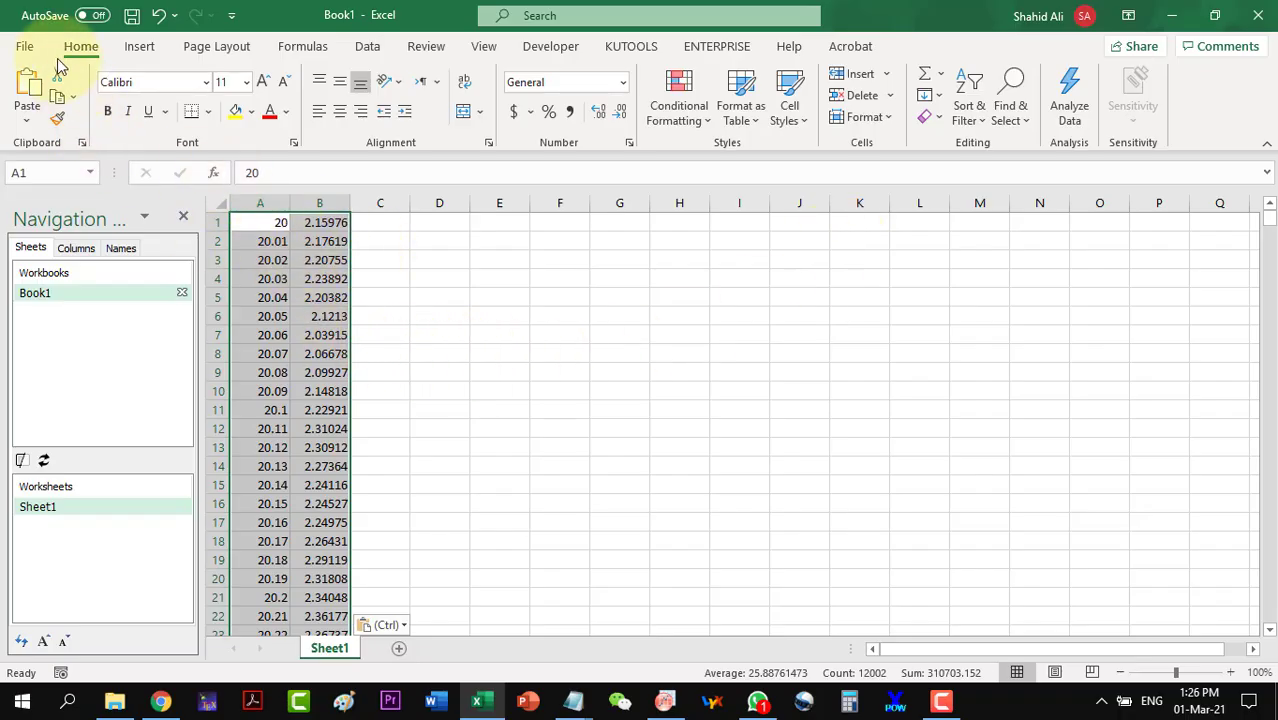
Save the workbook in the XRD graph folder as CSV (MS-DOS) named 'LiF CSV MS DOS'.
click(24, 47)
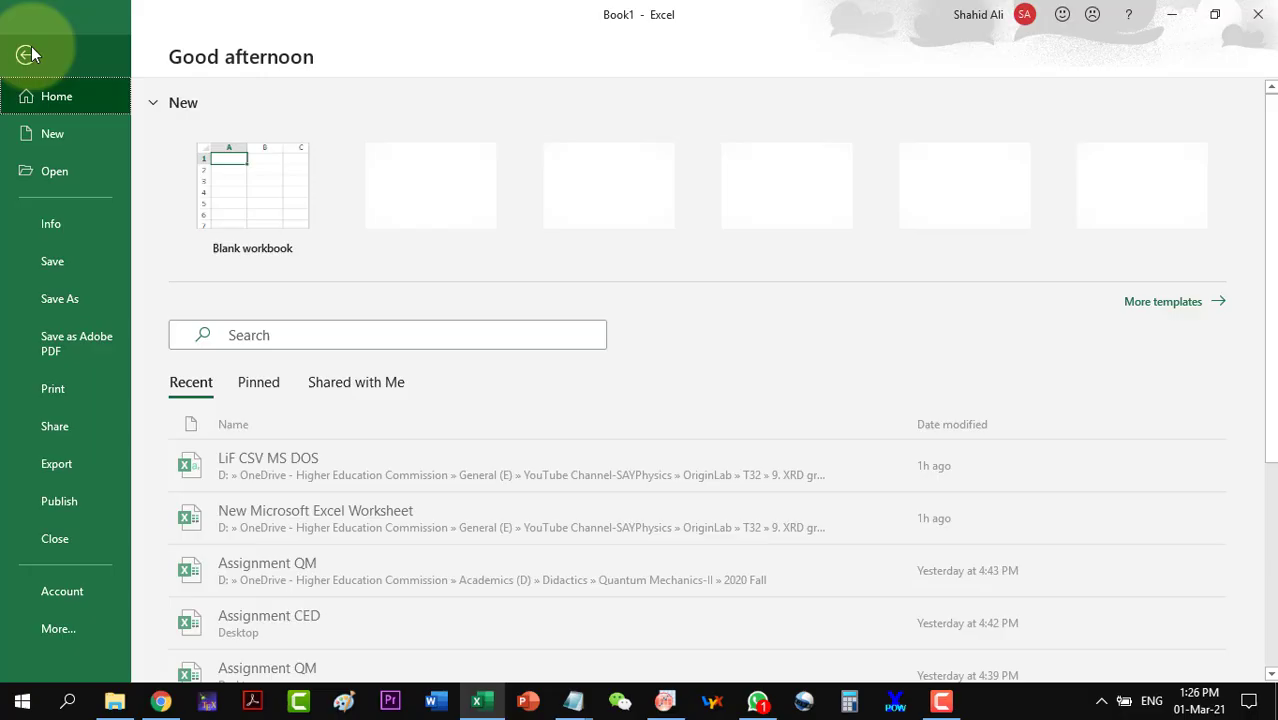
click(54, 298)
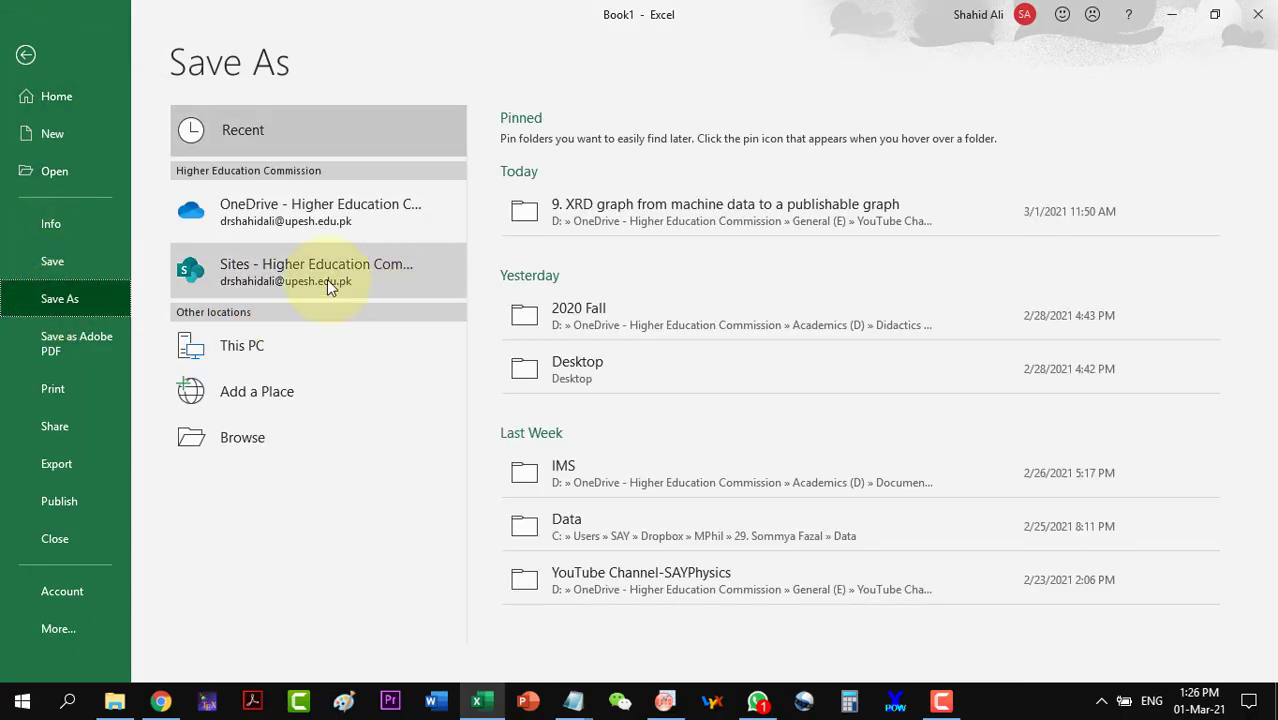
click(236, 437)
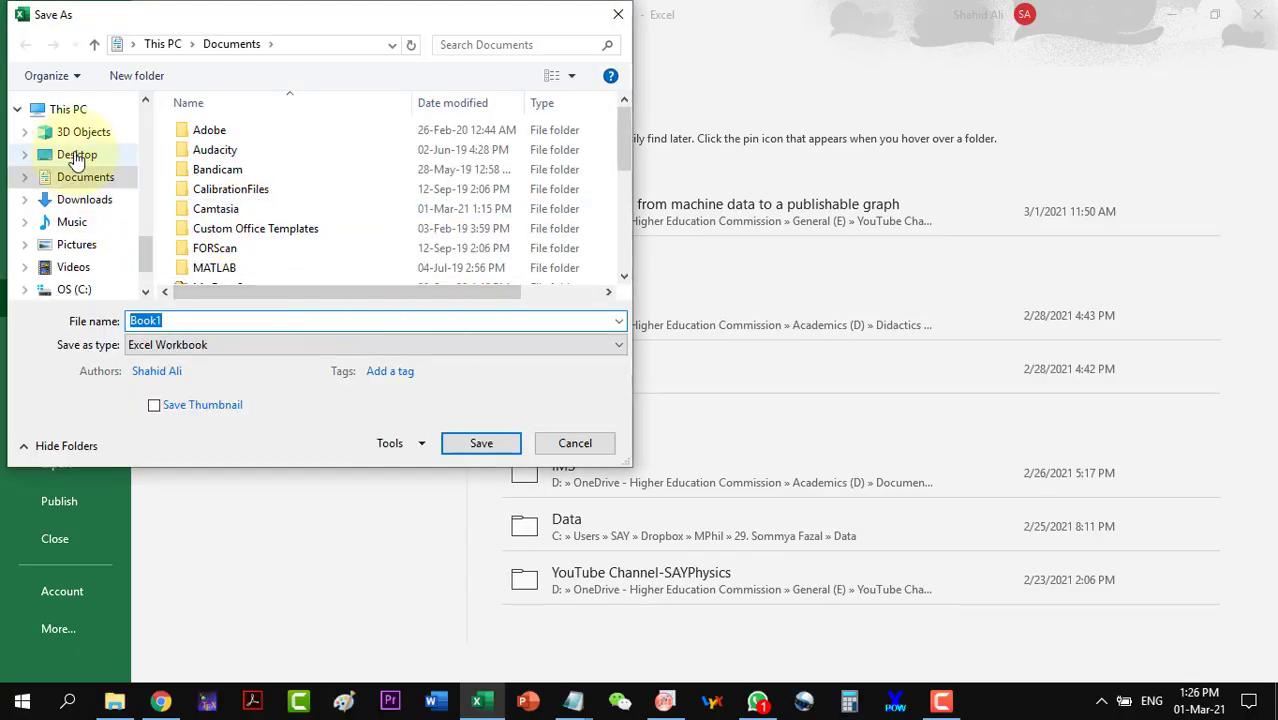
click(77, 154)
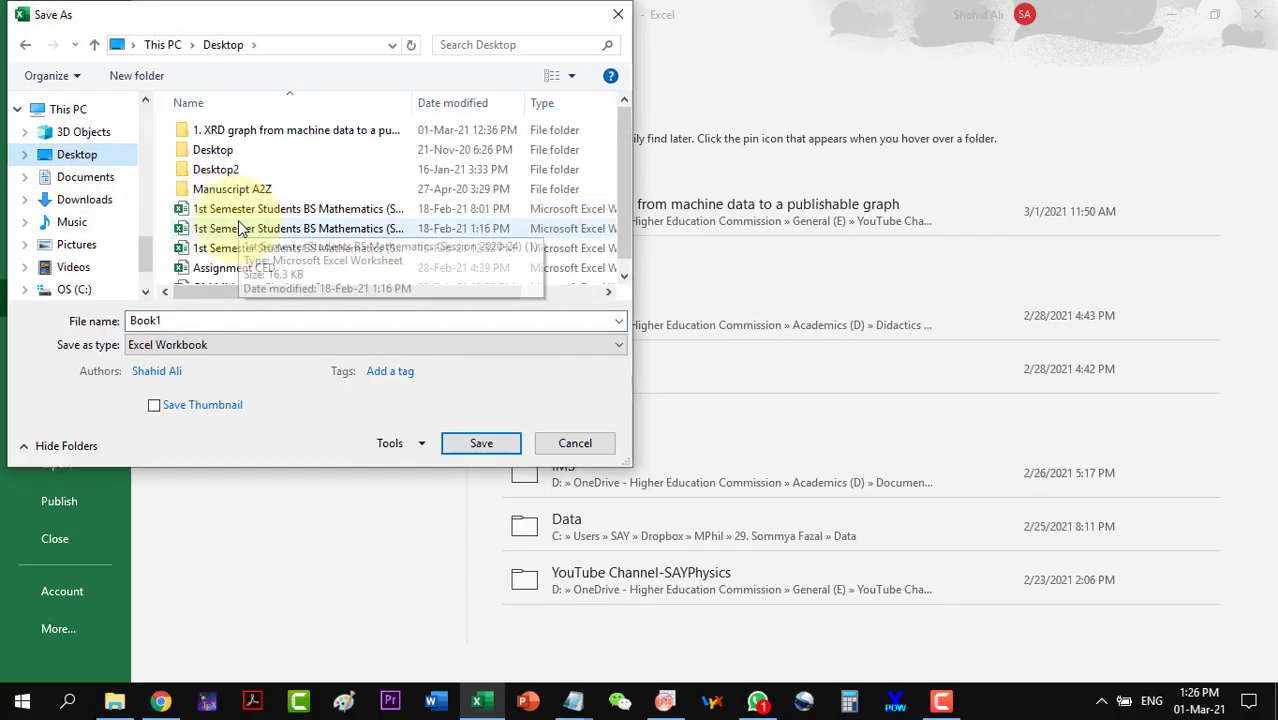
double_click(228, 131)
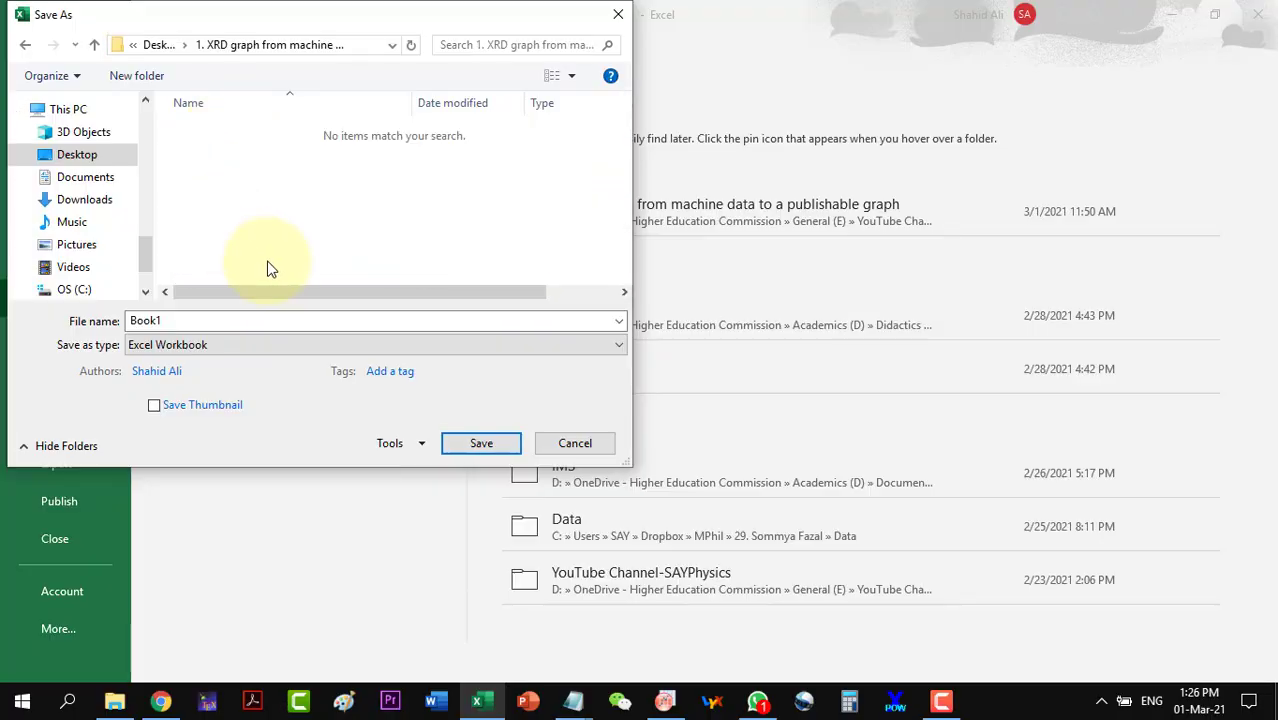
double_click(175, 320)
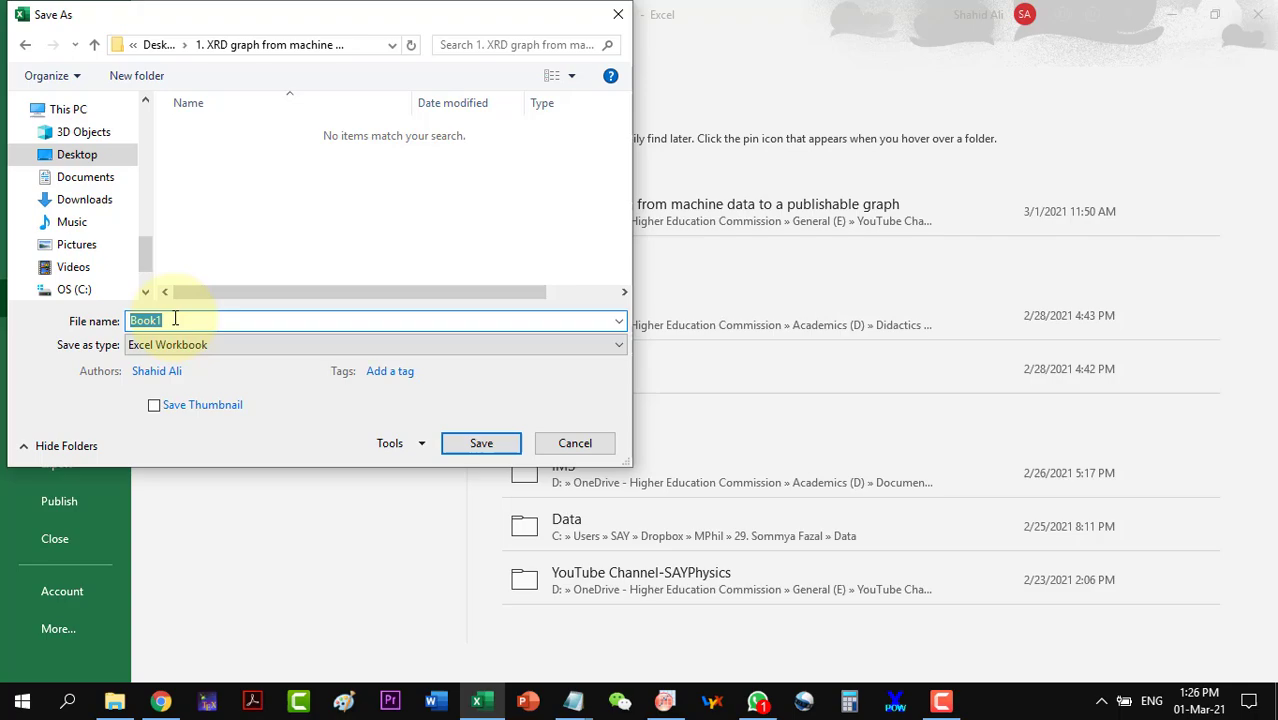
text(LiF)
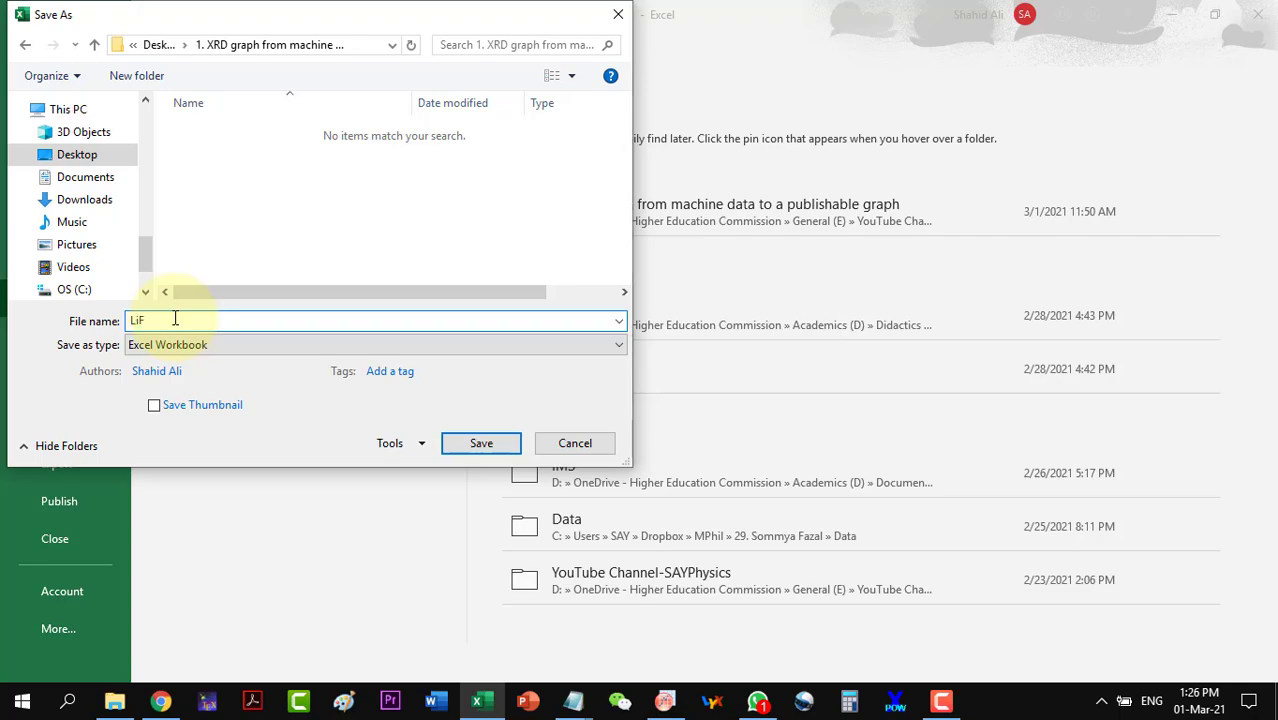
text( CSV MS DOS)
click(172, 348)
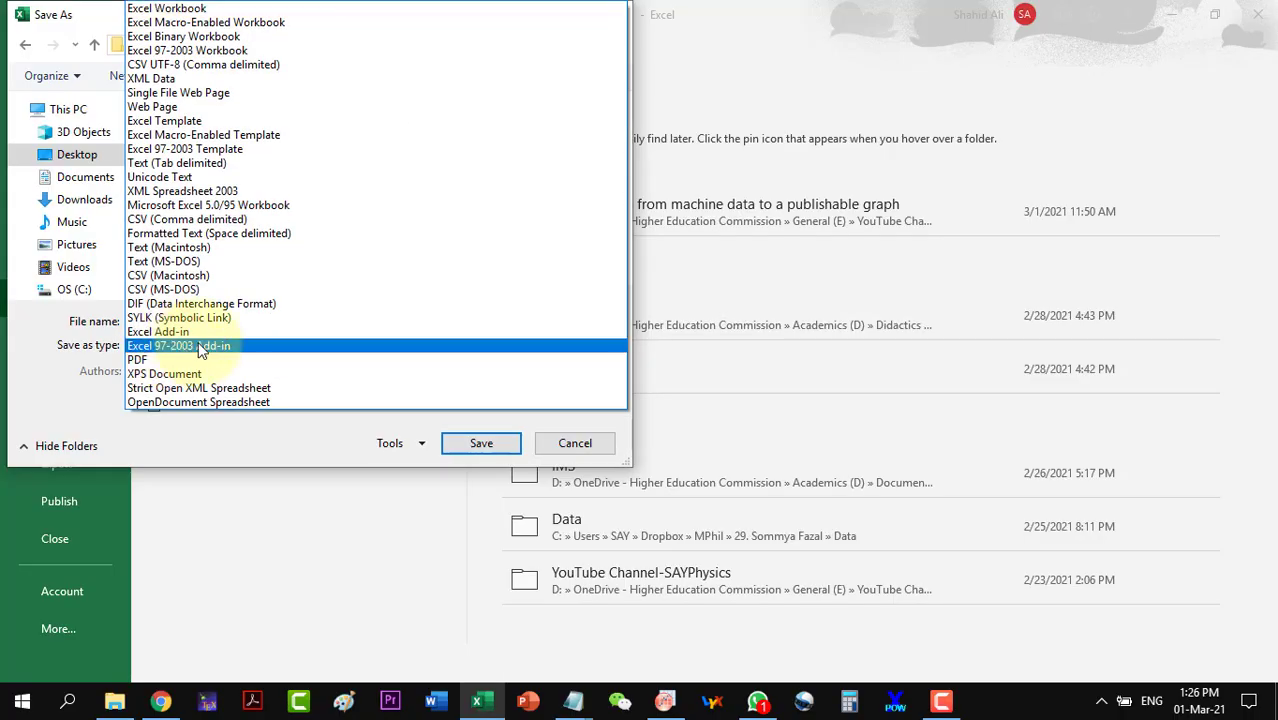
click(200, 289)
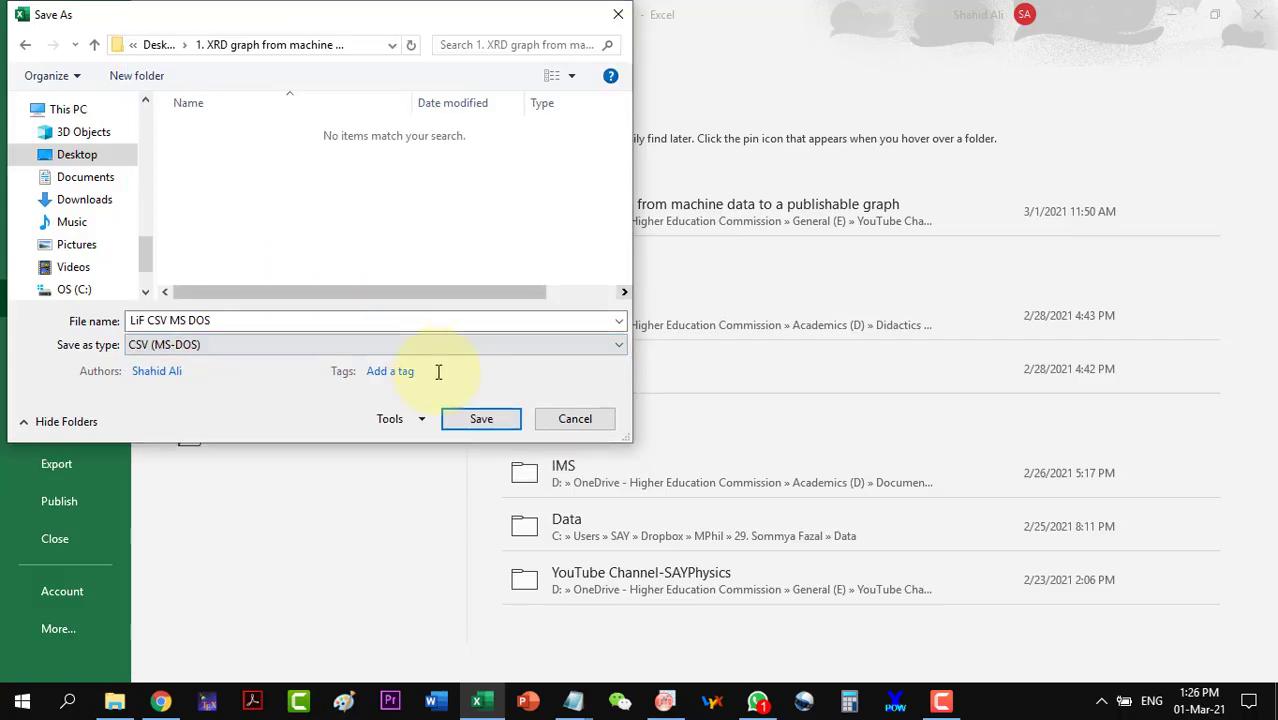
click(479, 420)
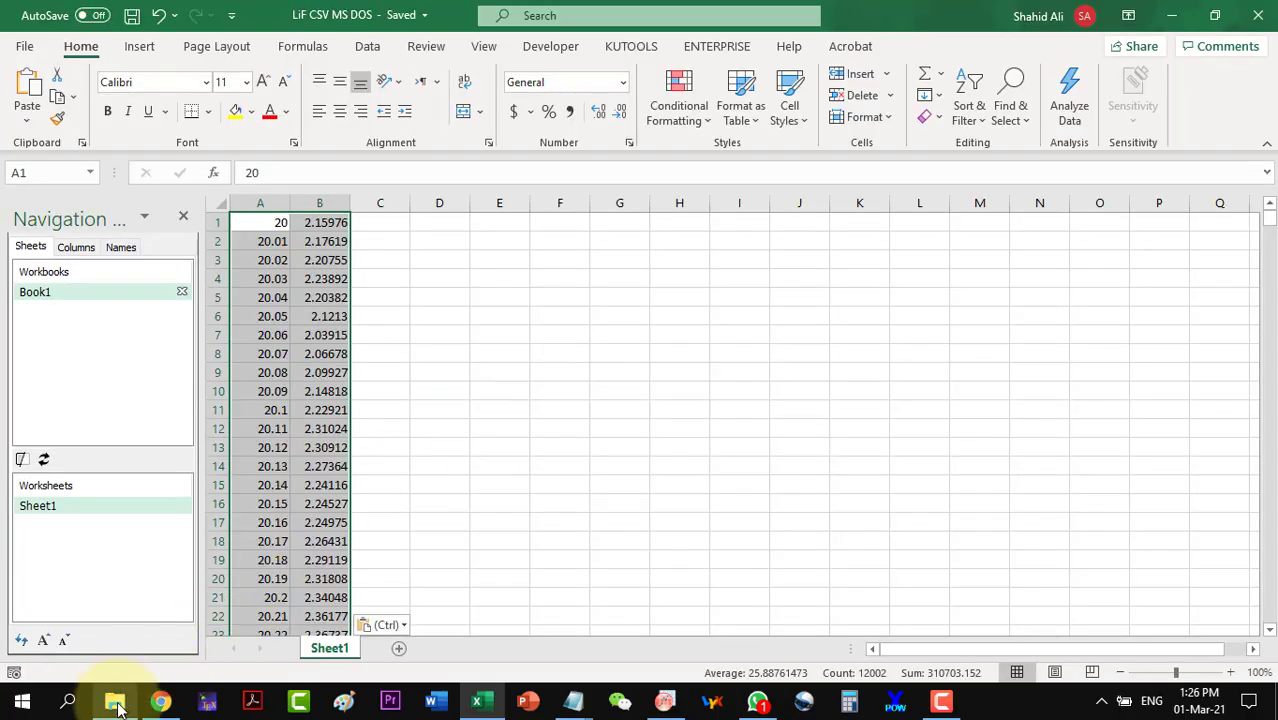
Return to the XRD folder in File Explorer, deselect the file, and launch STOE WinXPOW.
click(114, 700)
click(705, 513)
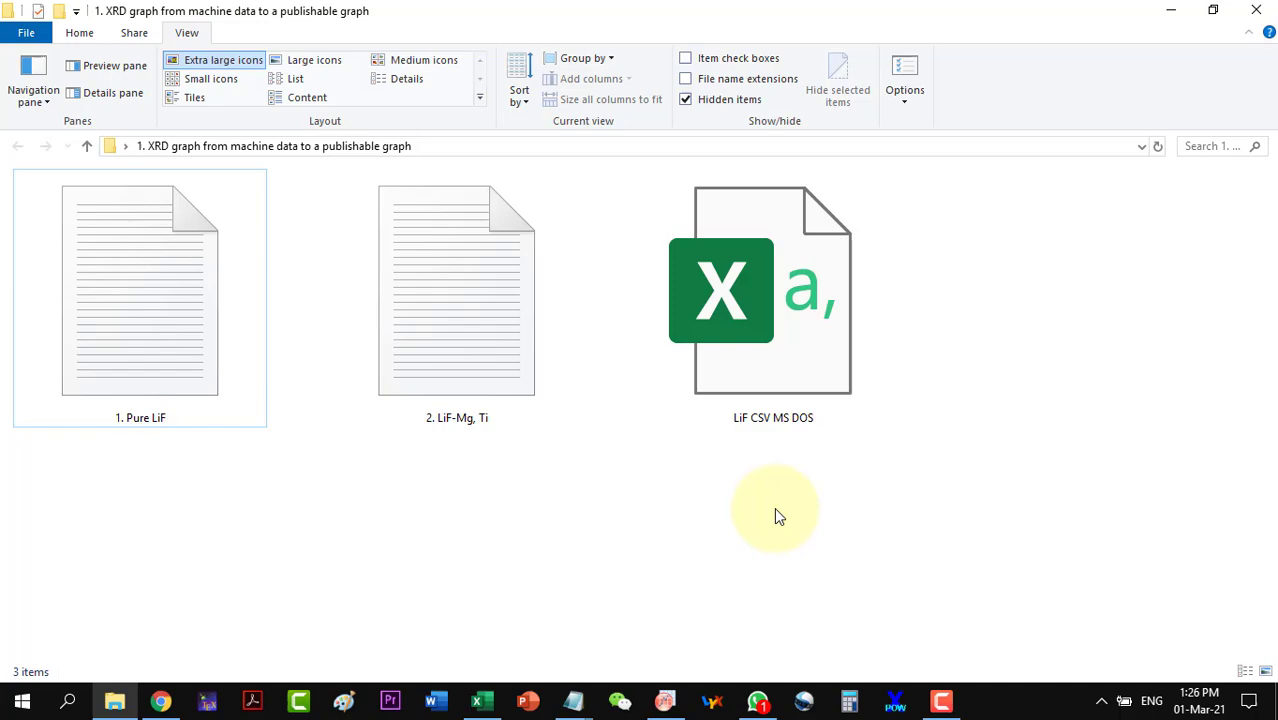
click(894, 708)
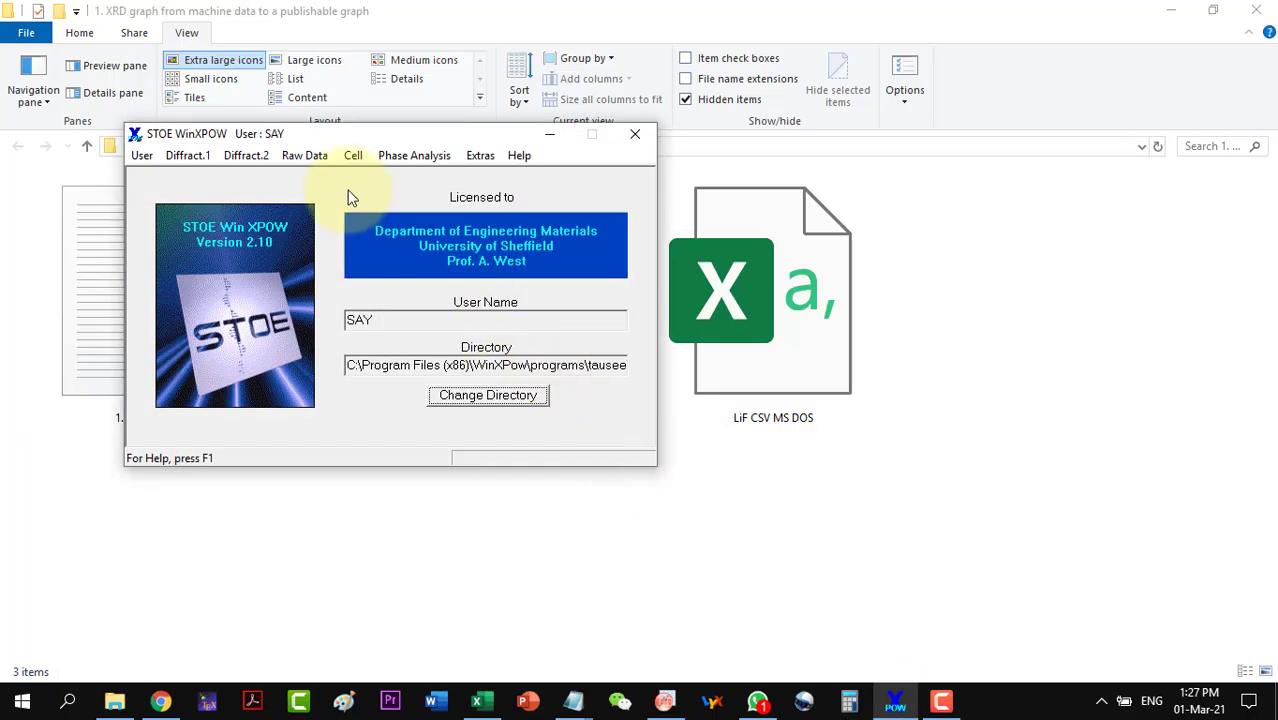
Open Raw Data Handling in WinXPOW and start a file import.
click(304, 155)
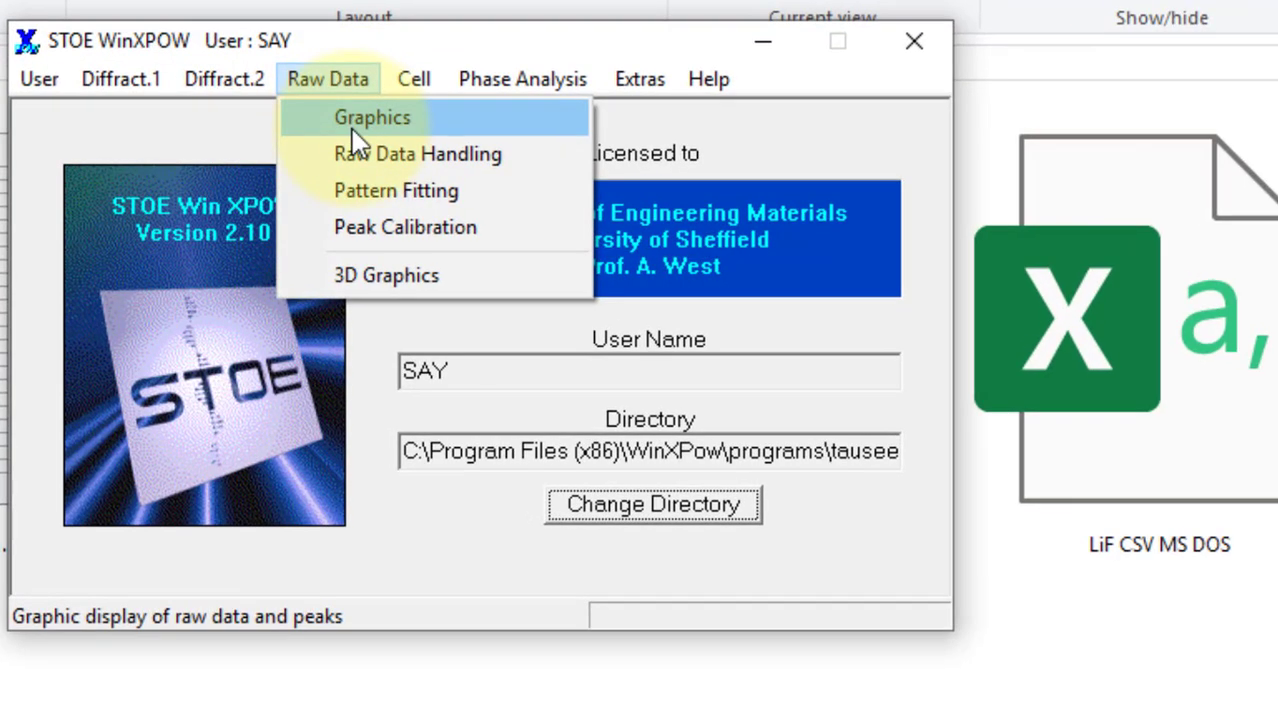
click(474, 160)
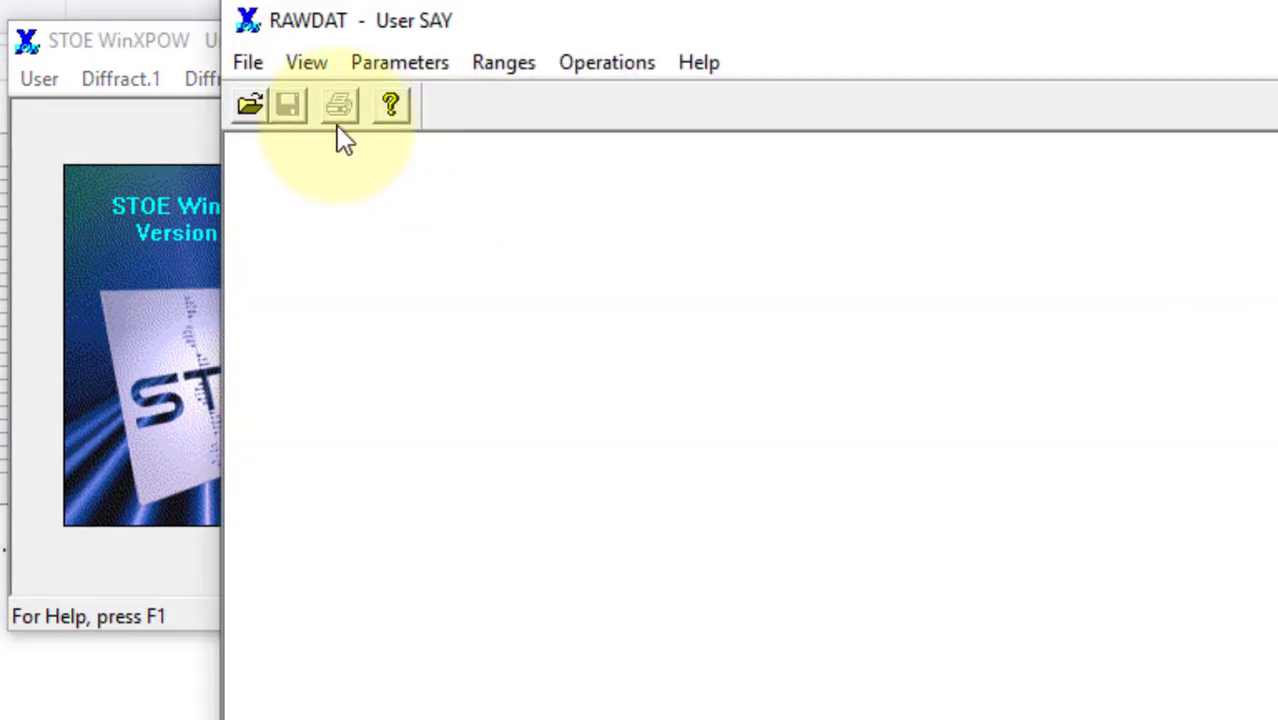
click(244, 62)
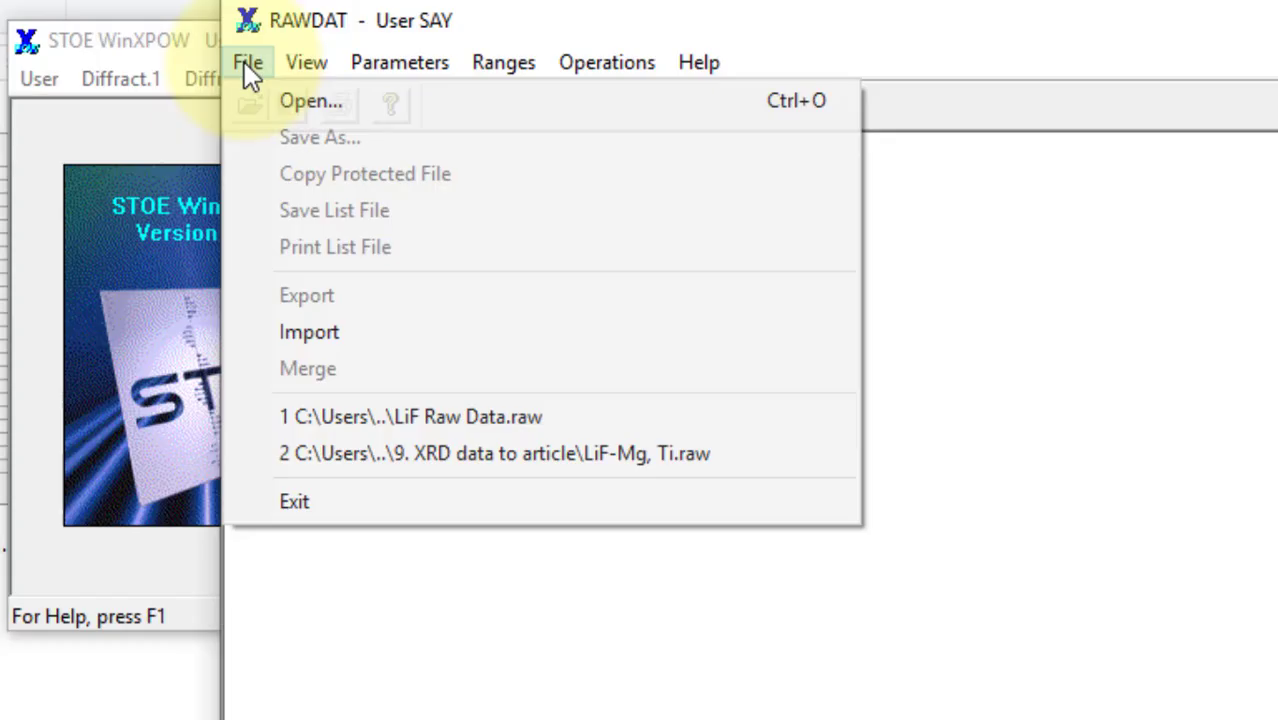
click(284, 332)
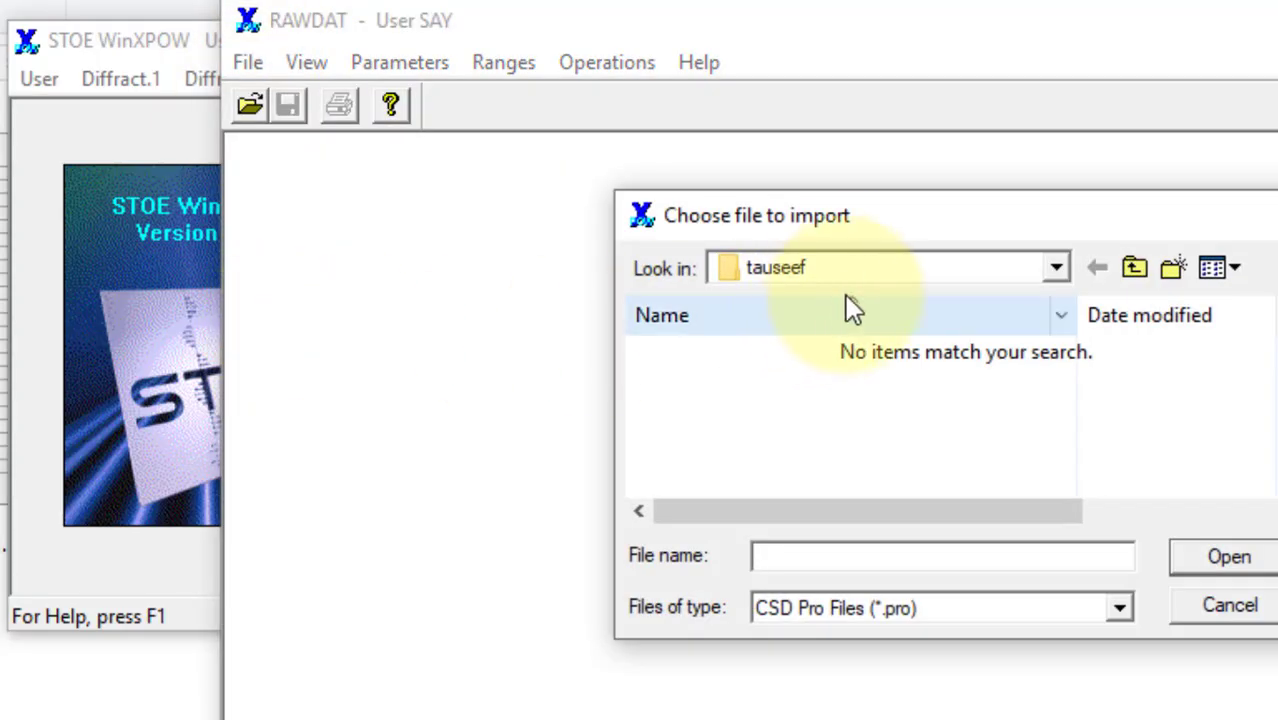
Import 'LiF CSV MS DOS' from Desktop > XRD graph folder as an ASCII X/Y file.
click(848, 282)
click(848, 282)
click(788, 296)
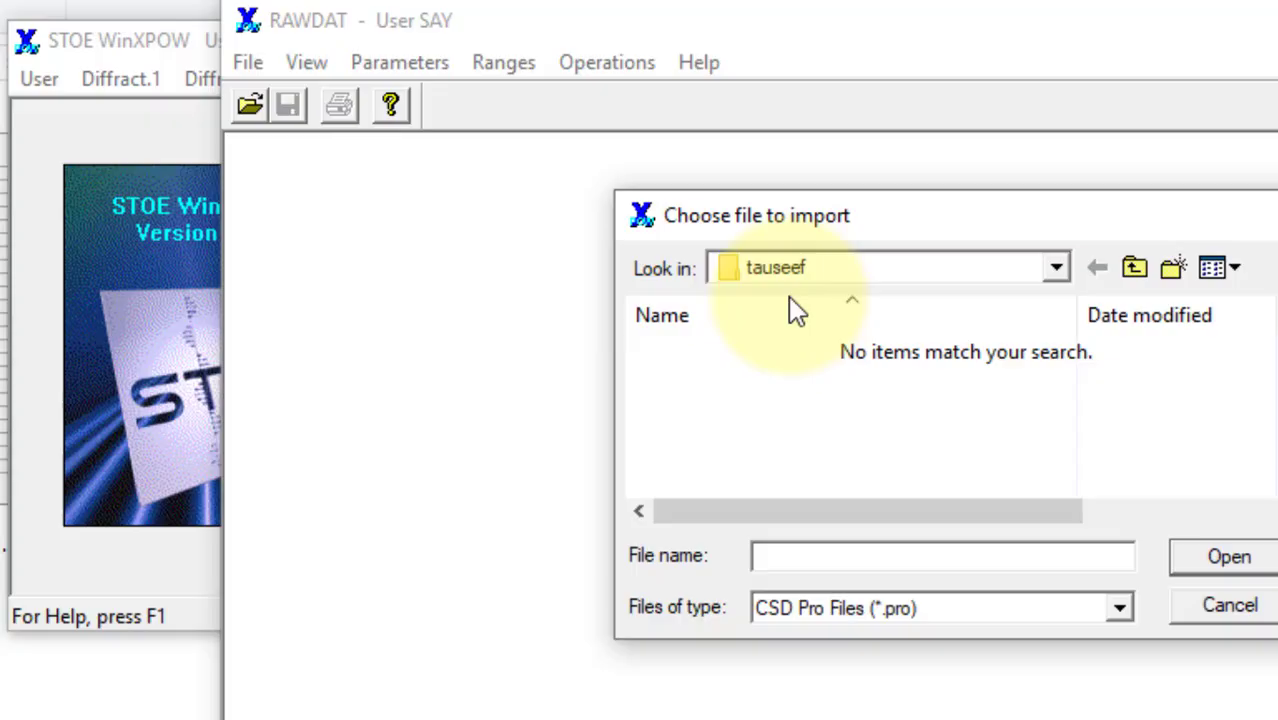
scroll(891, 448, down, 4)
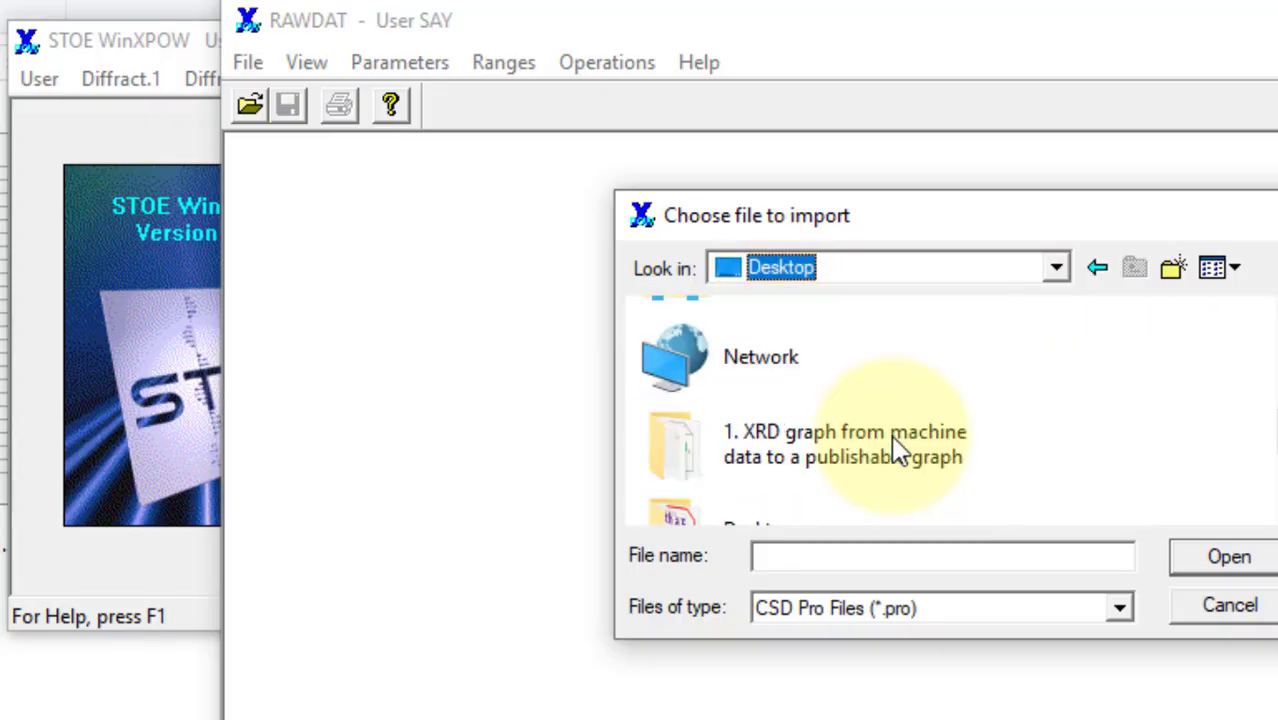
double_click(859, 443)
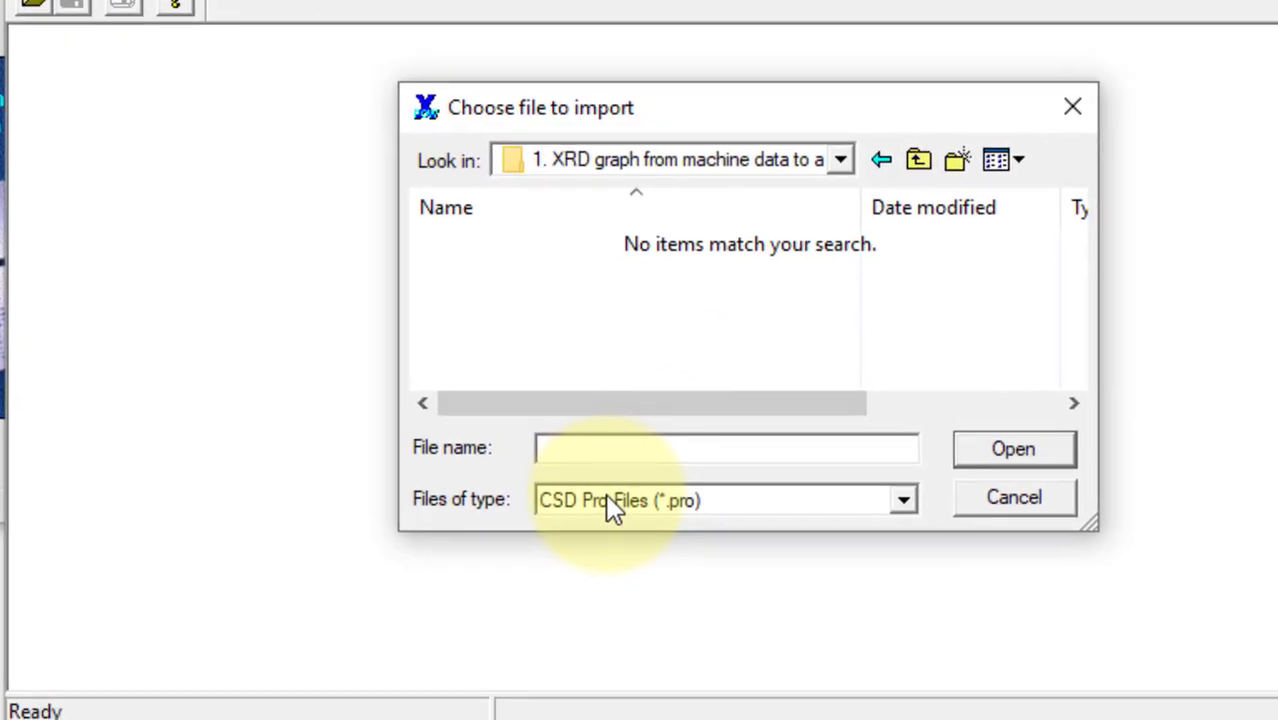
click(606, 495)
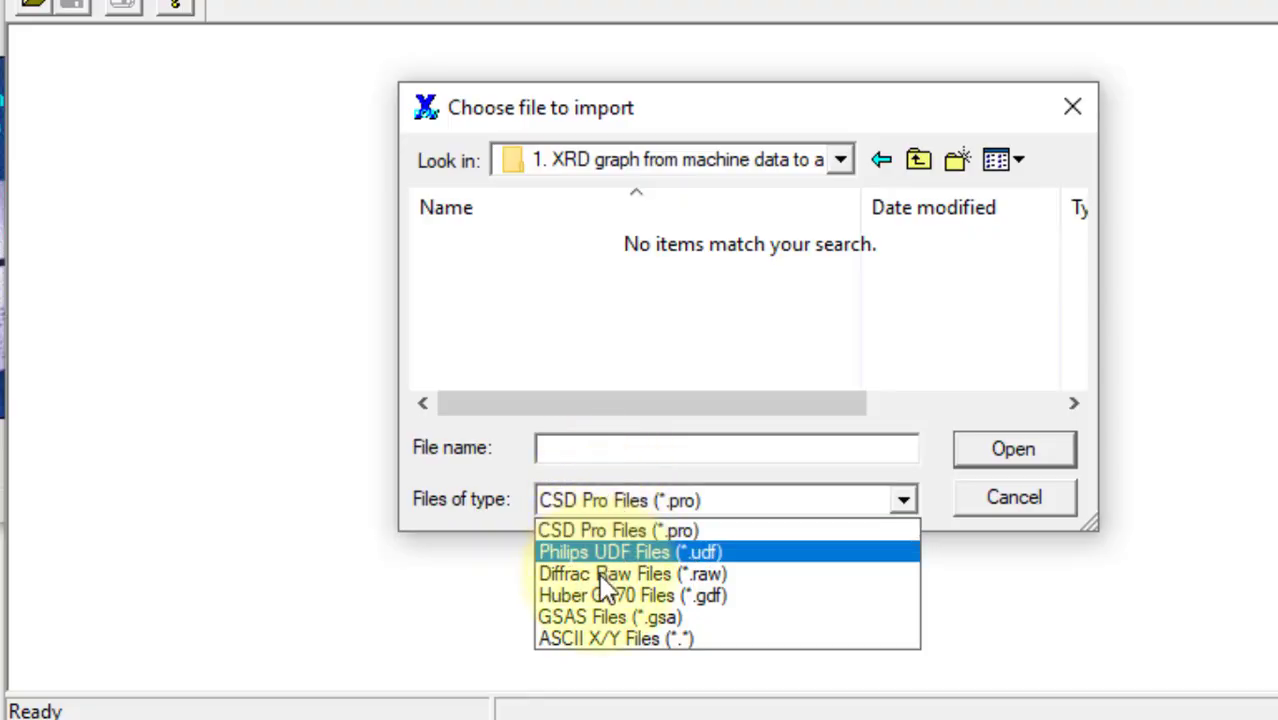
click(590, 638)
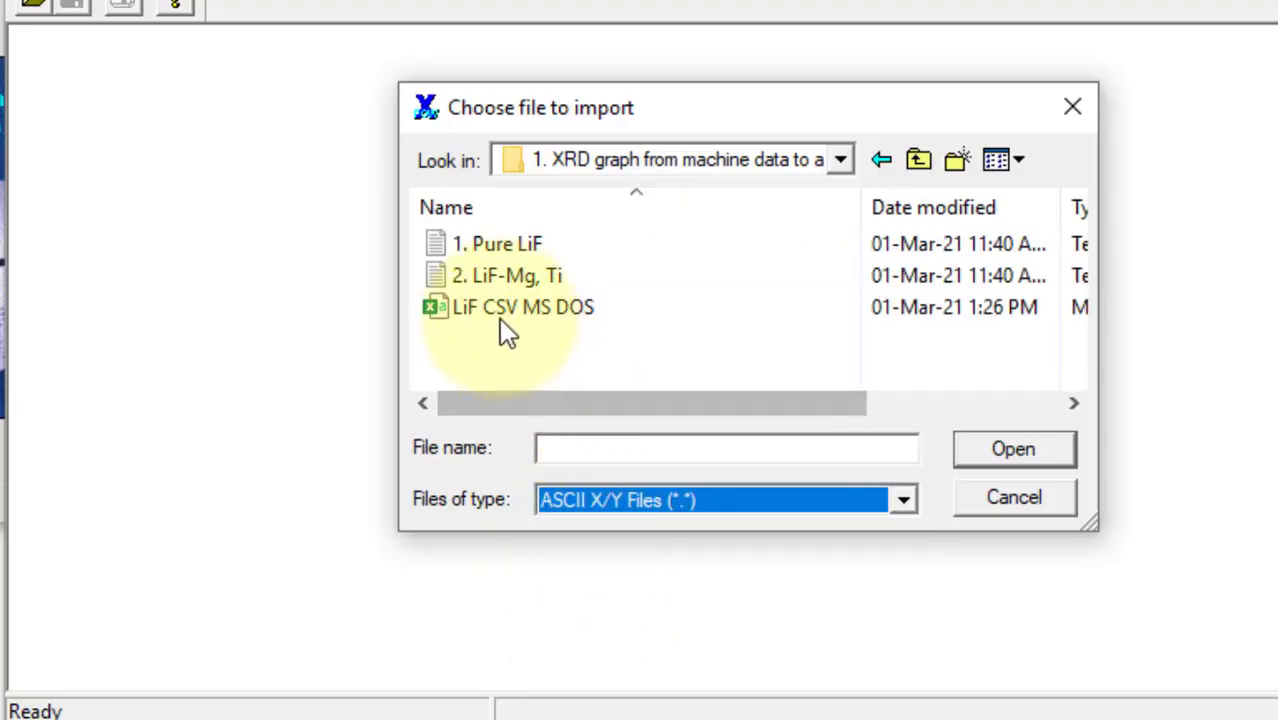
click(499, 313)
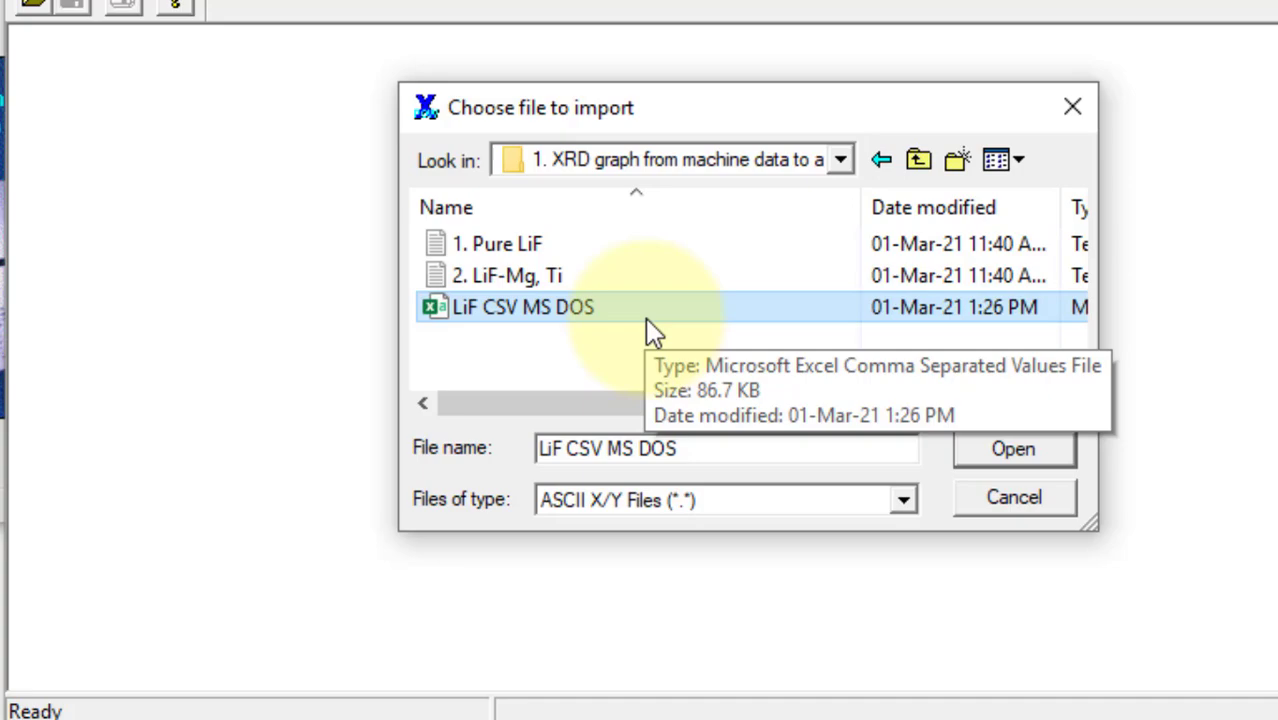
click(987, 449)
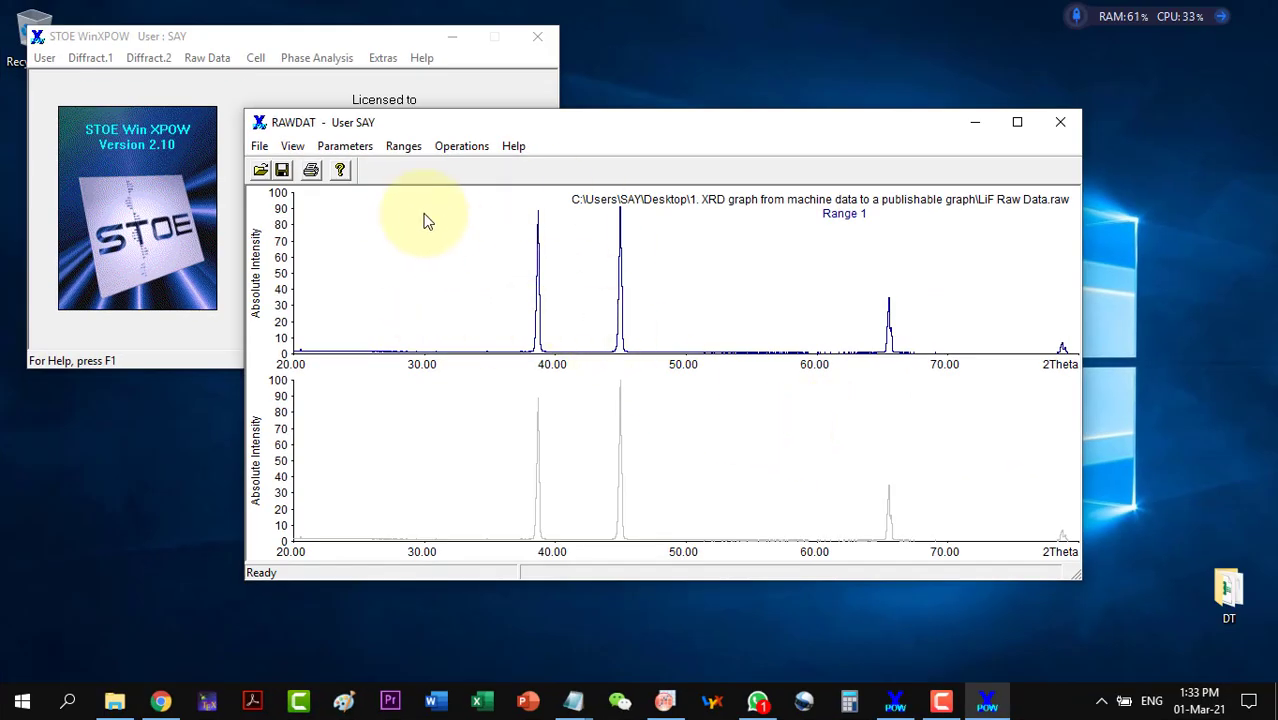
Close Raw Data Handling, open Phase Analysis > Search/Match, and choose Select > Elements.
click(1059, 121)
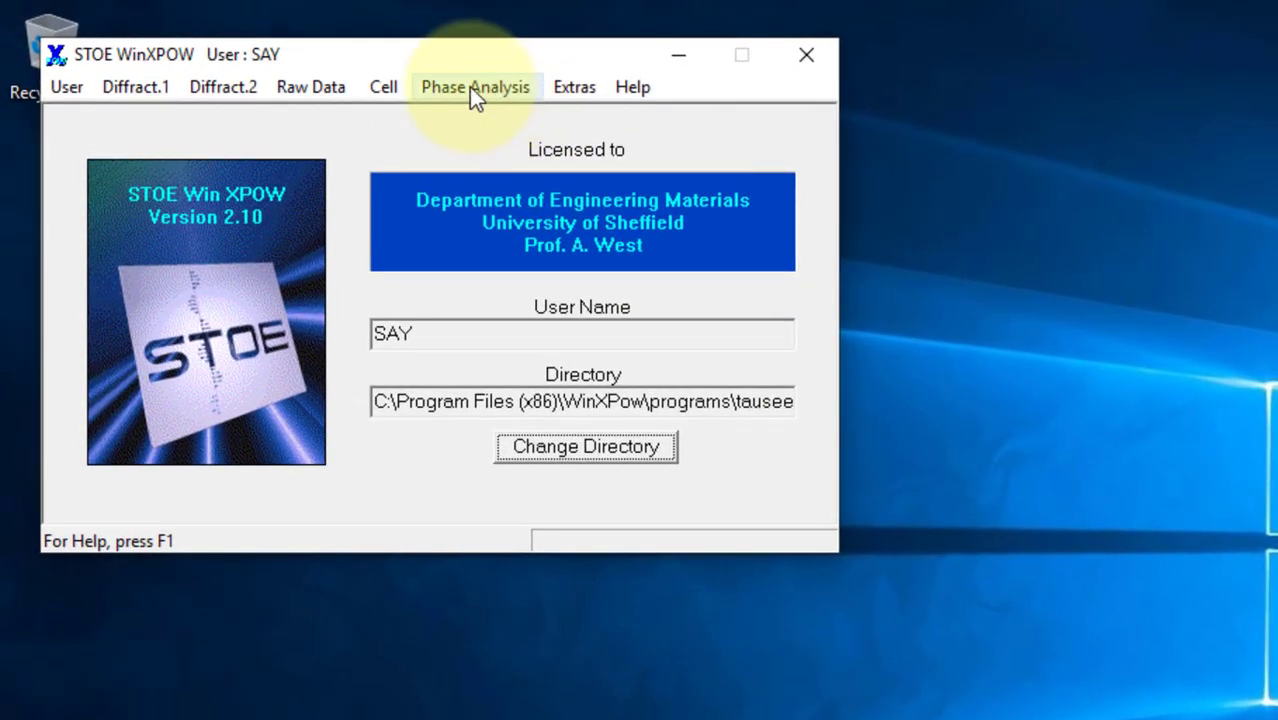
click(487, 86)
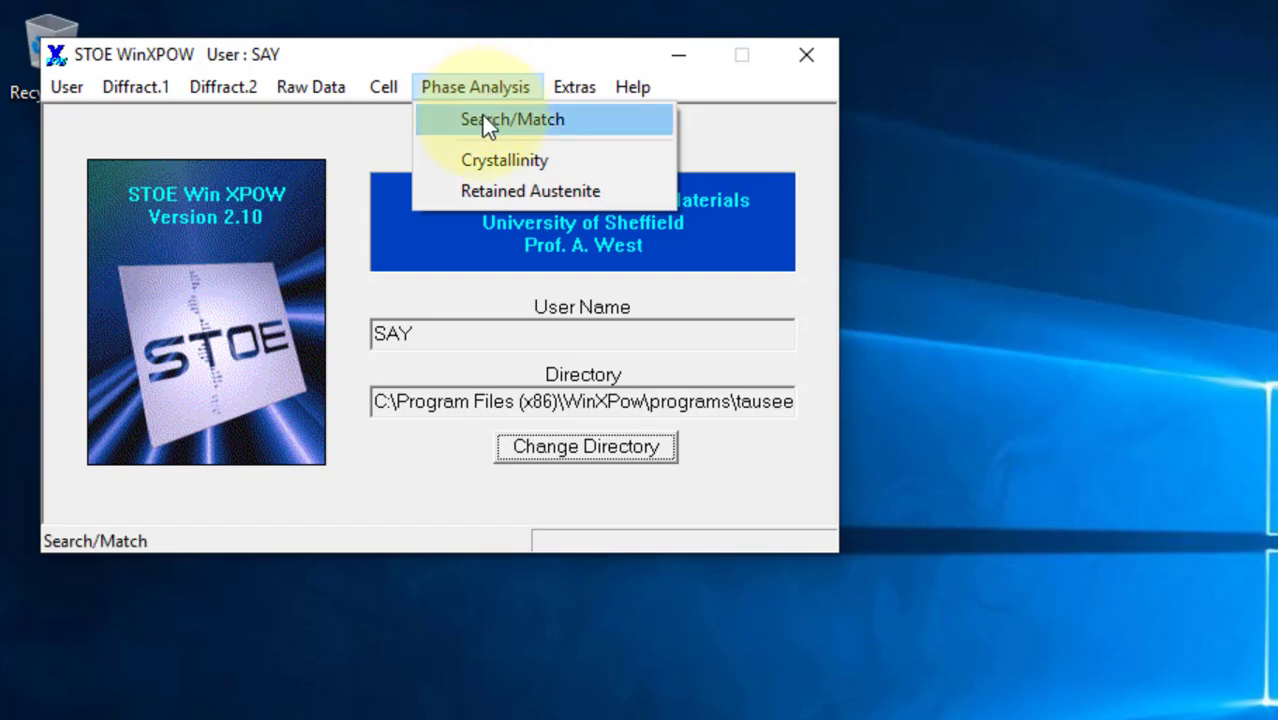
click(484, 119)
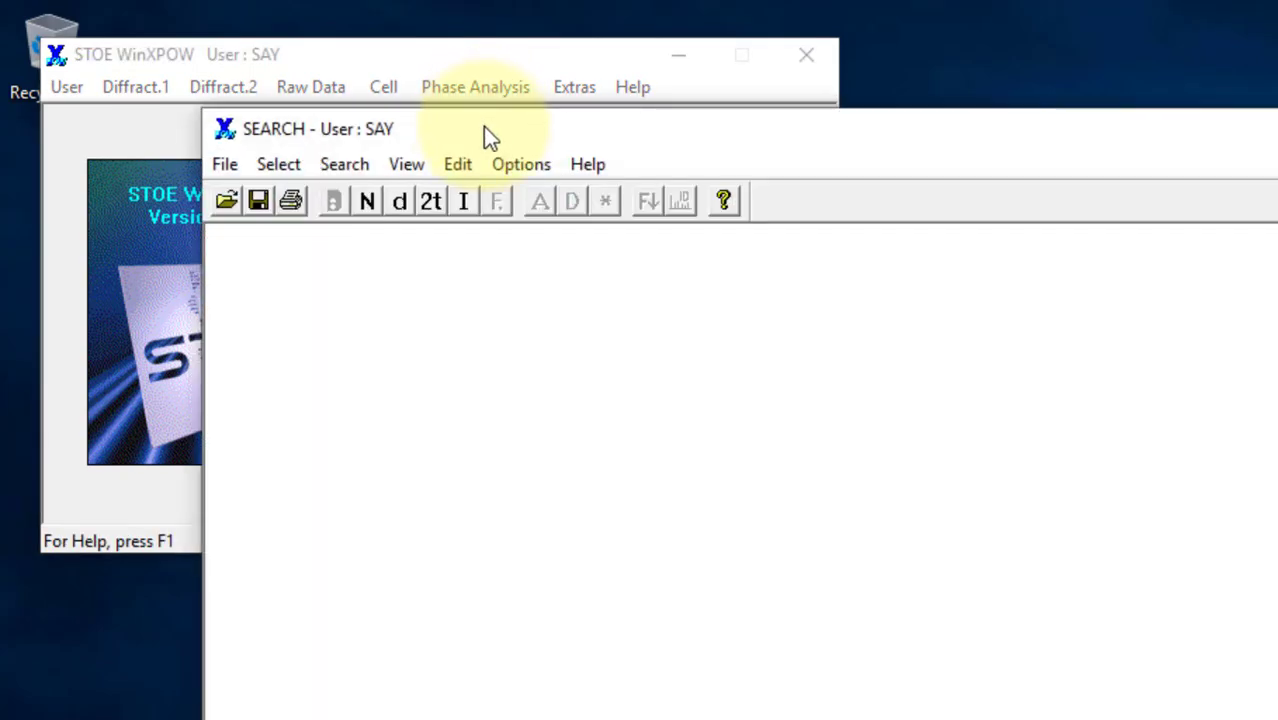
drag(483, 130, 541, 126)
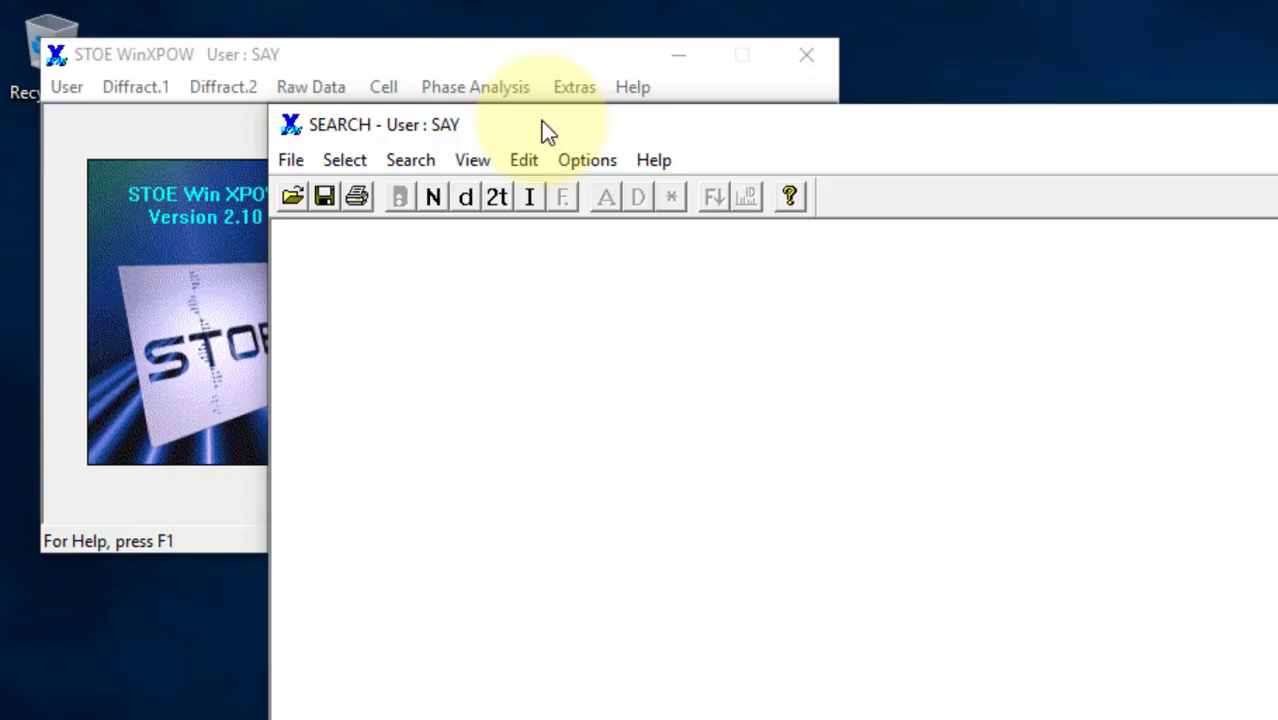
click(346, 162)
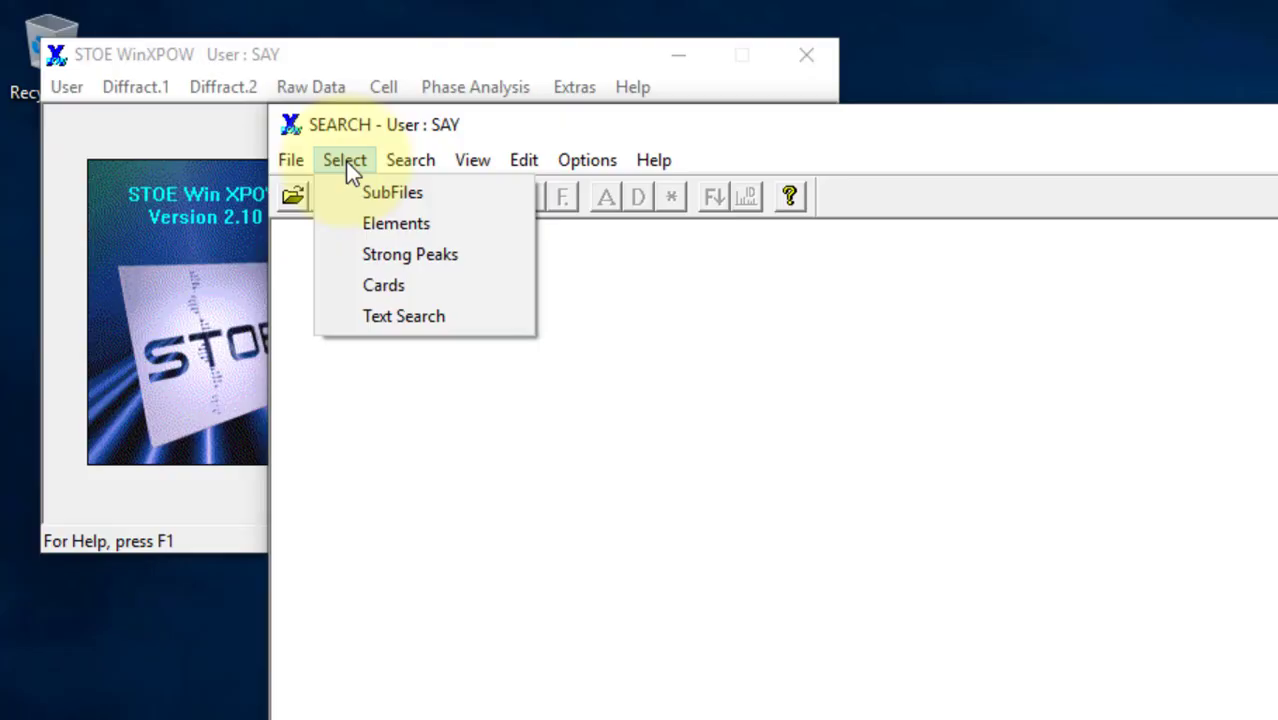
click(353, 224)
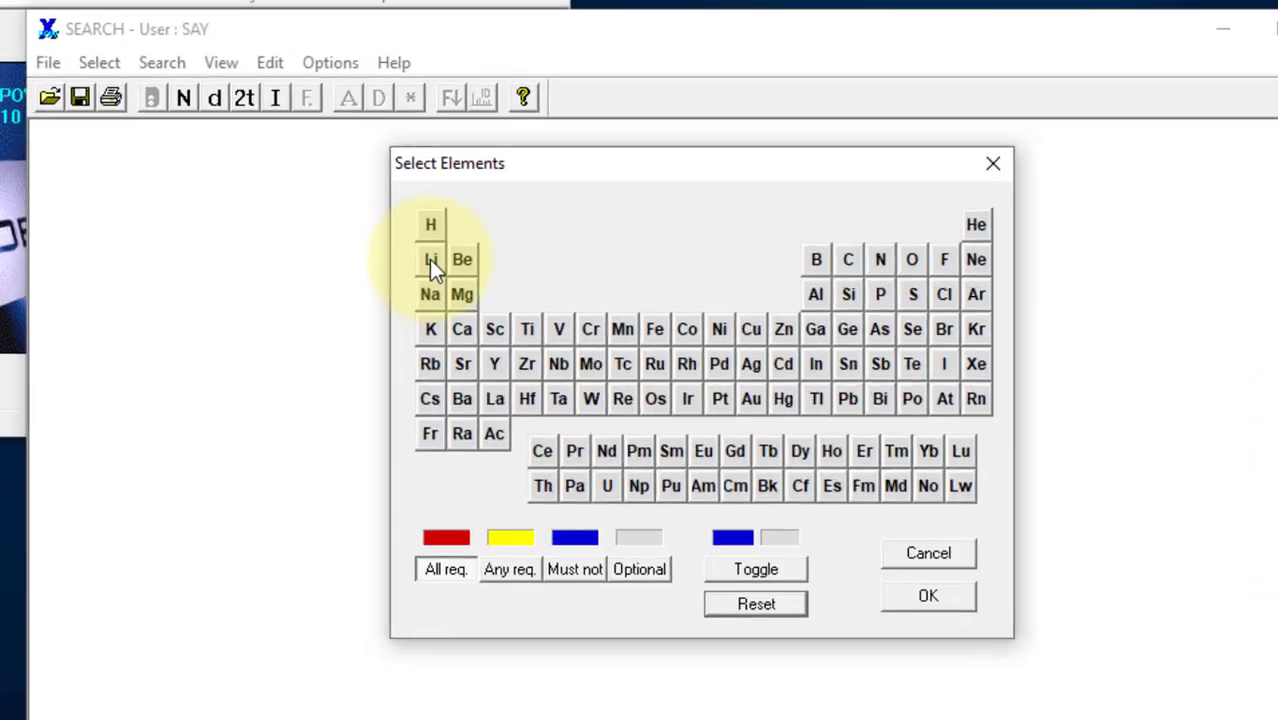
Require Li and F, exclude all other elements, and replace the card set with the 3 matches.
click(461, 244)
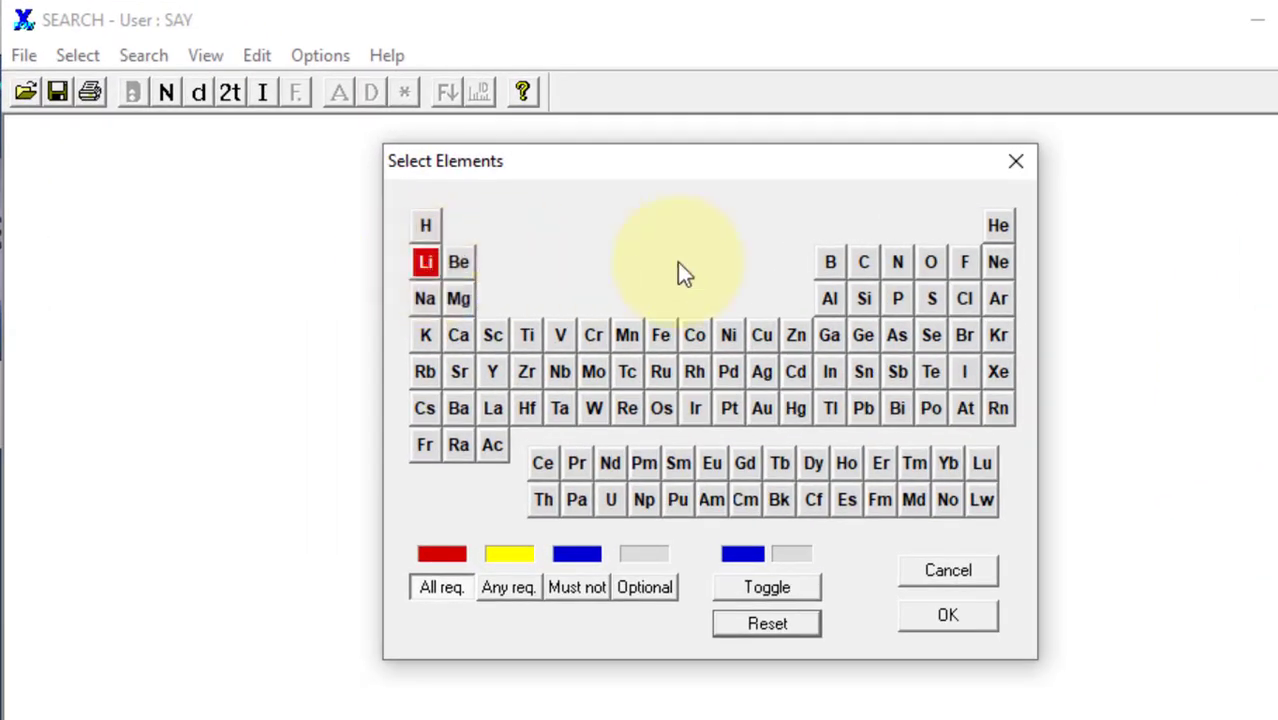
click(962, 262)
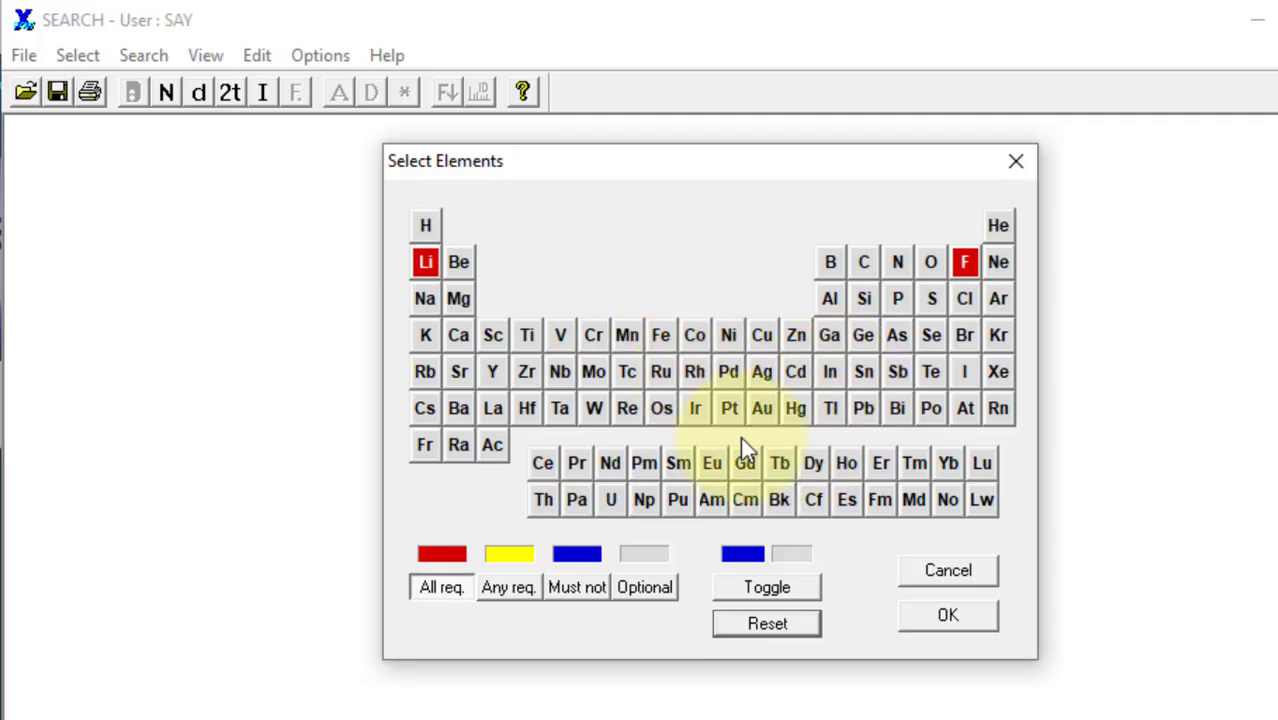
click(808, 591)
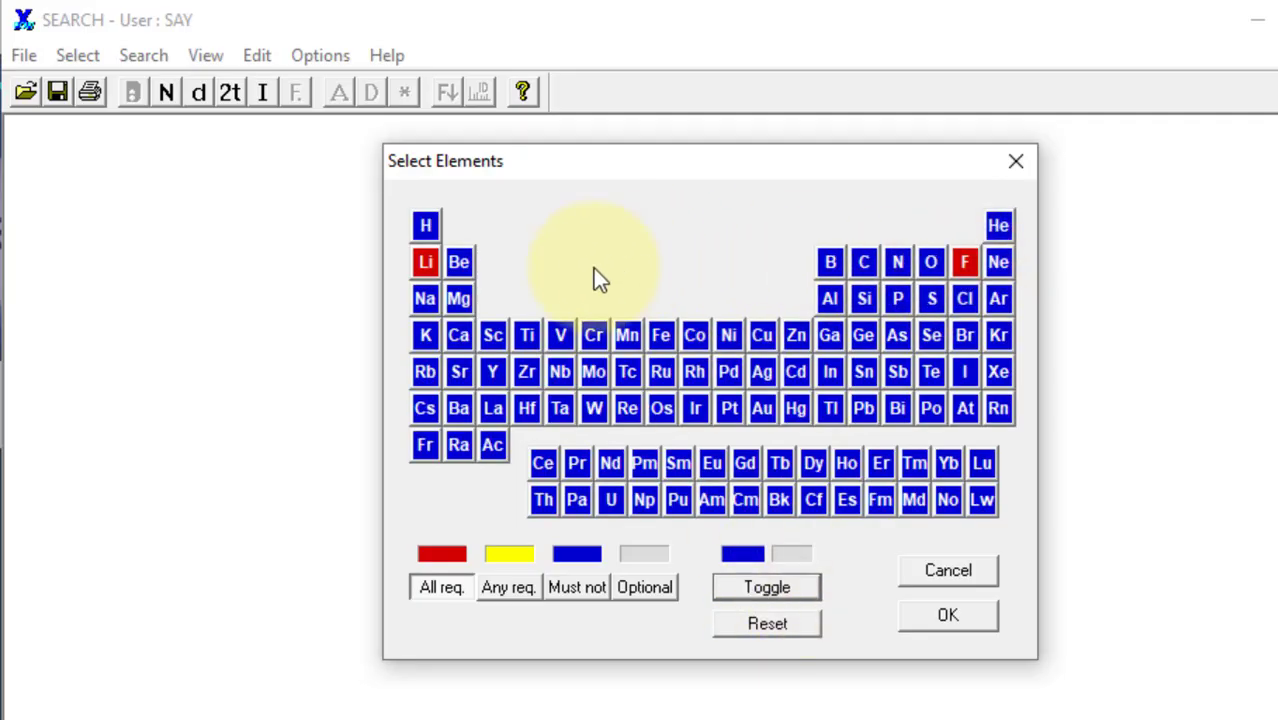
click(923, 617)
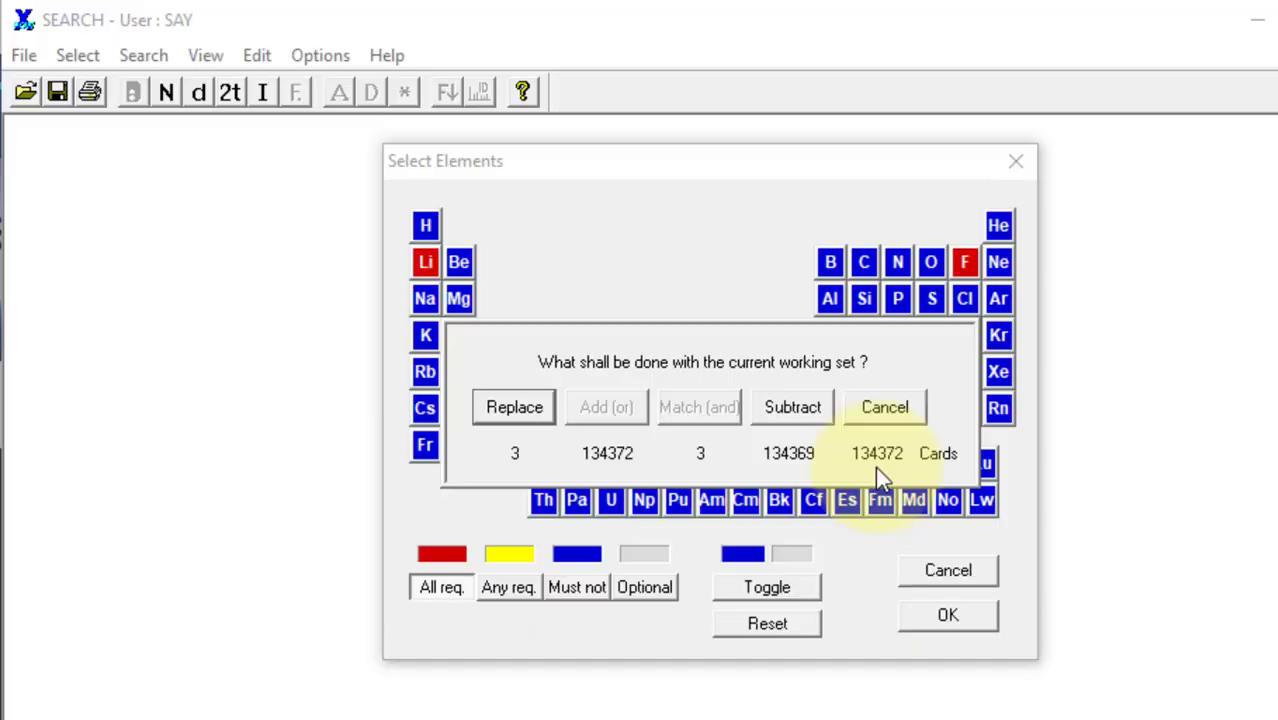
click(533, 416)
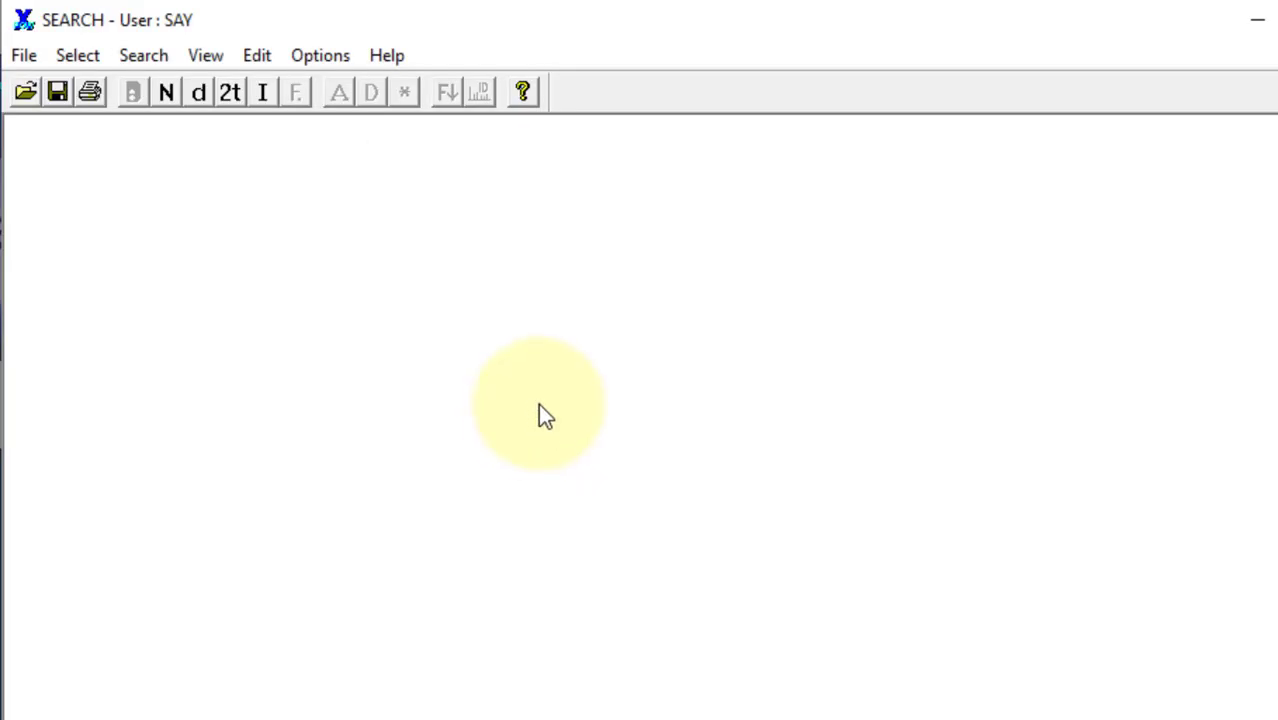
Open 'LiF Raw Data' from Desktop > XRD graph folder using the Raw Data Files filter.
click(27, 61)
click(53, 117)
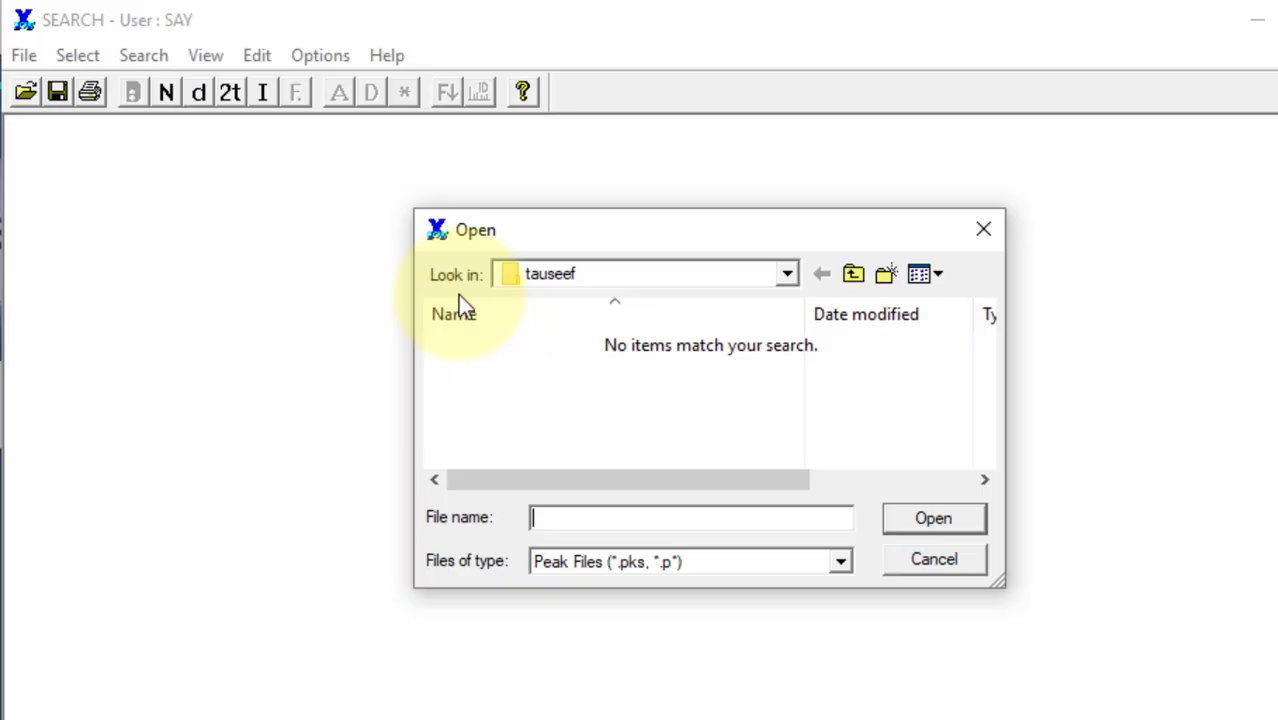
click(576, 277)
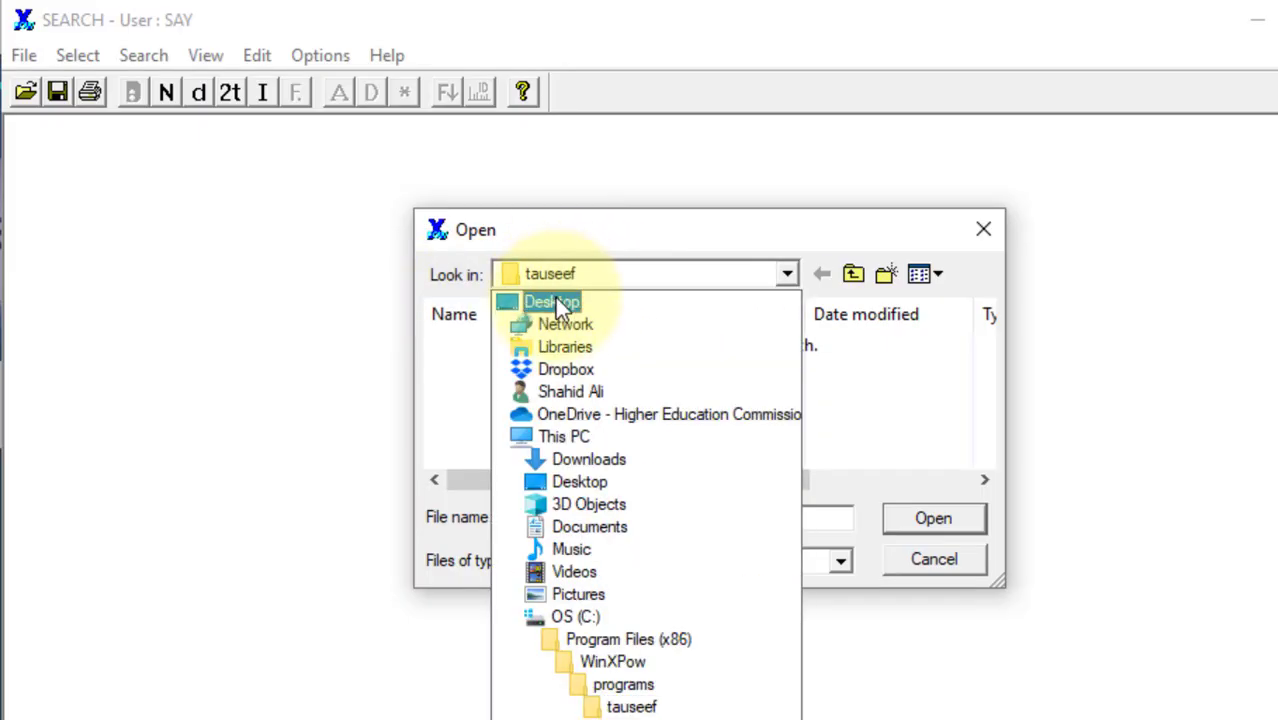
click(553, 302)
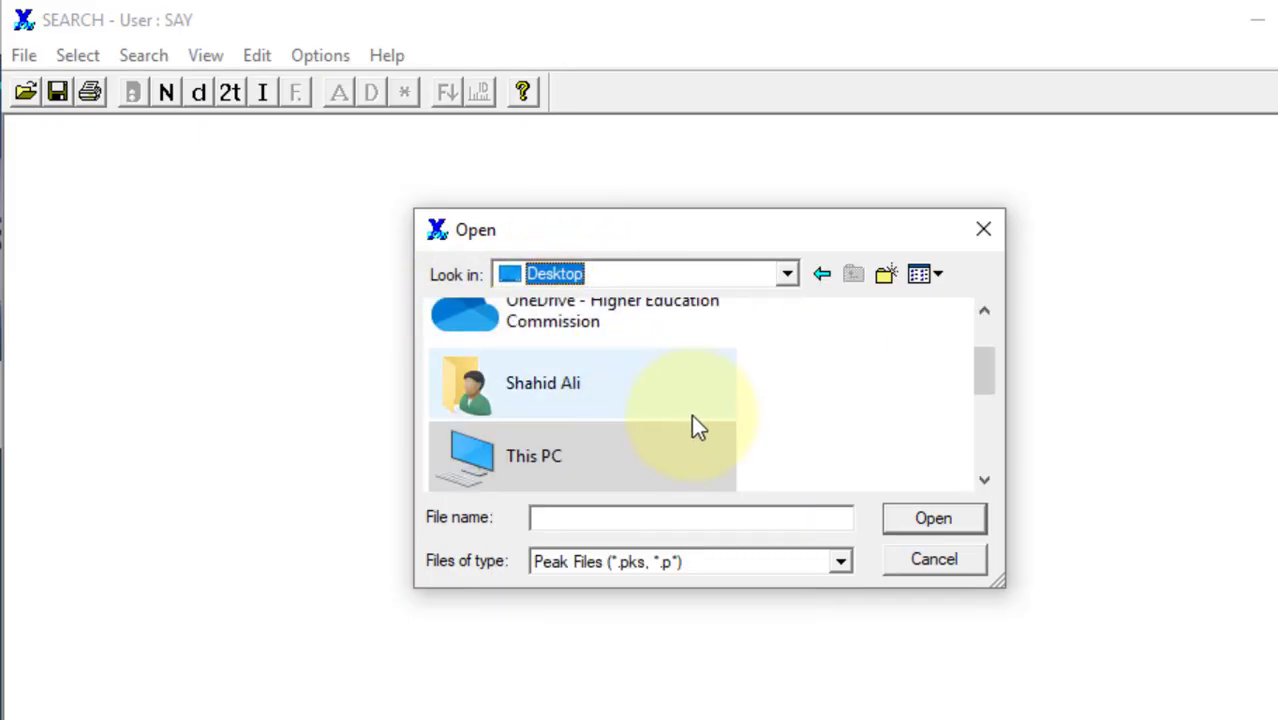
scroll(690, 422, down, 3)
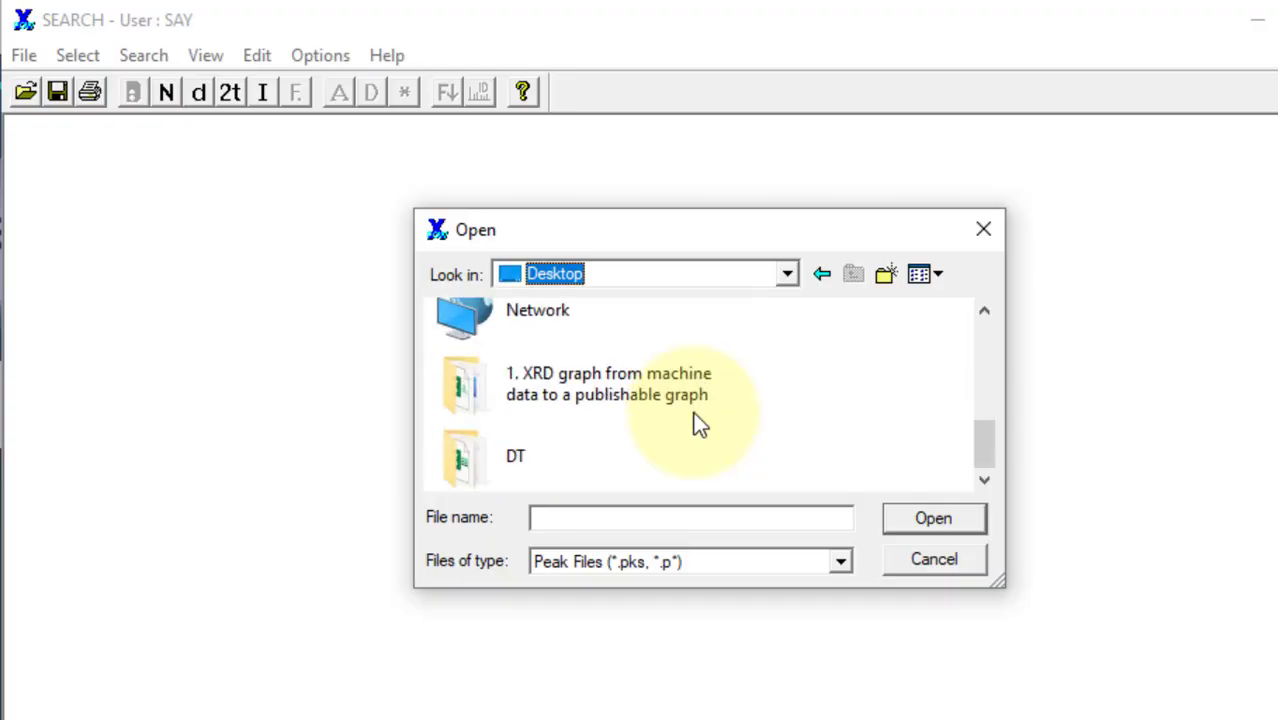
double_click(583, 392)
click(622, 561)
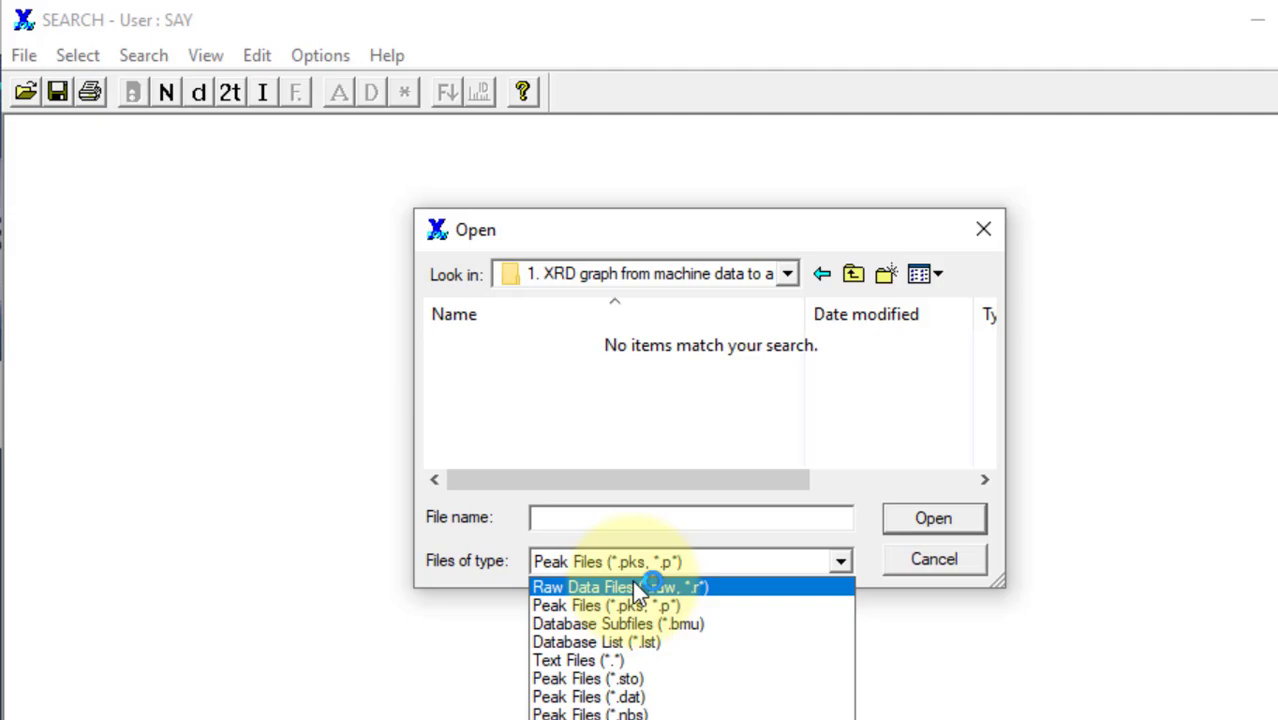
click(632, 586)
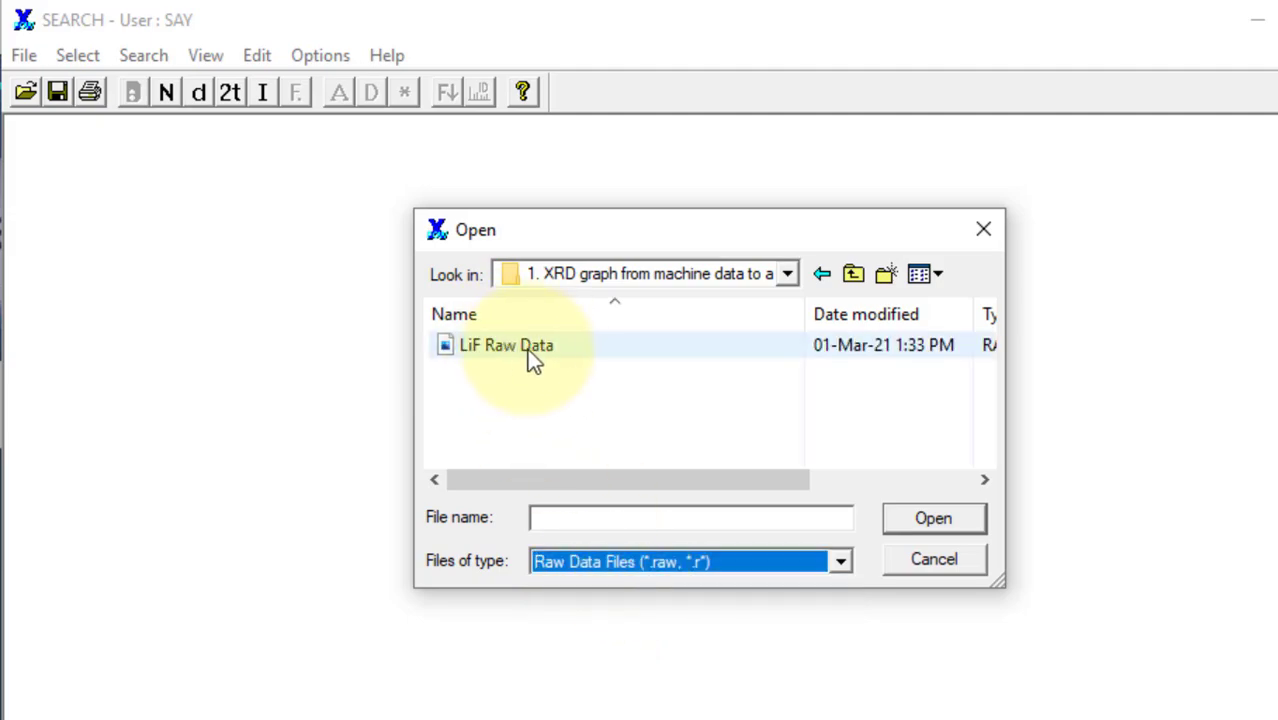
click(566, 348)
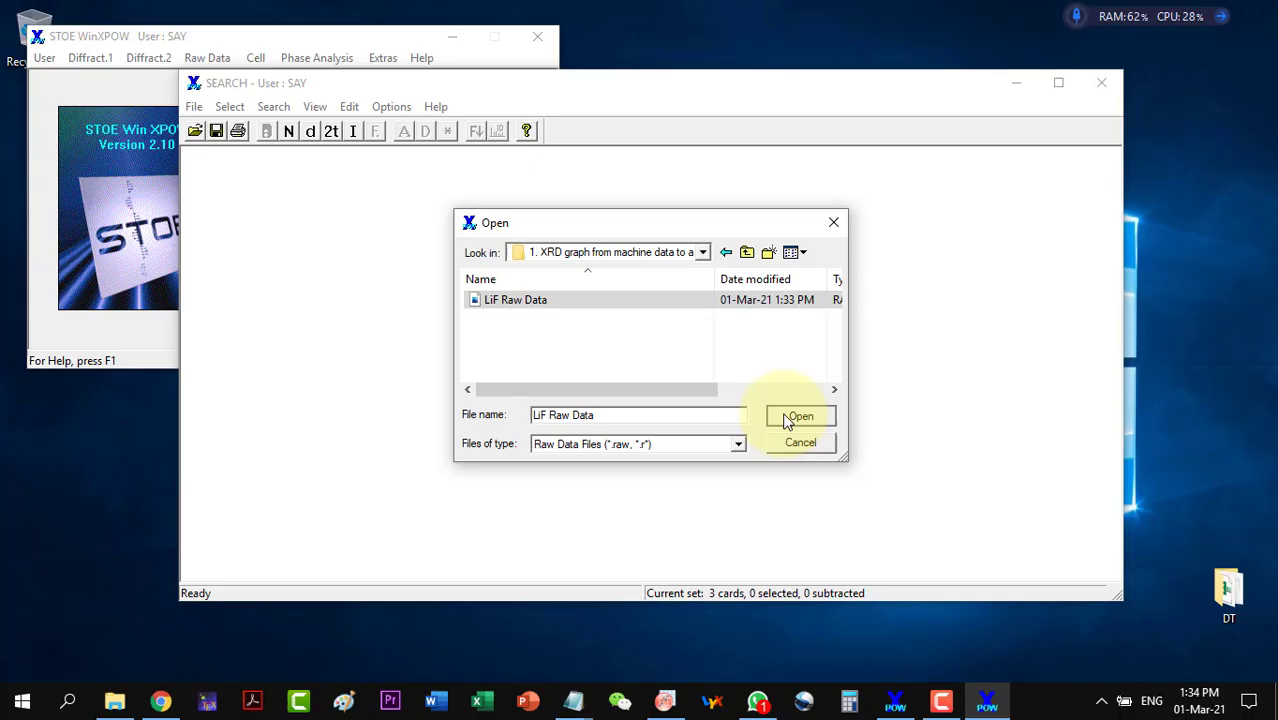
click(912, 525)
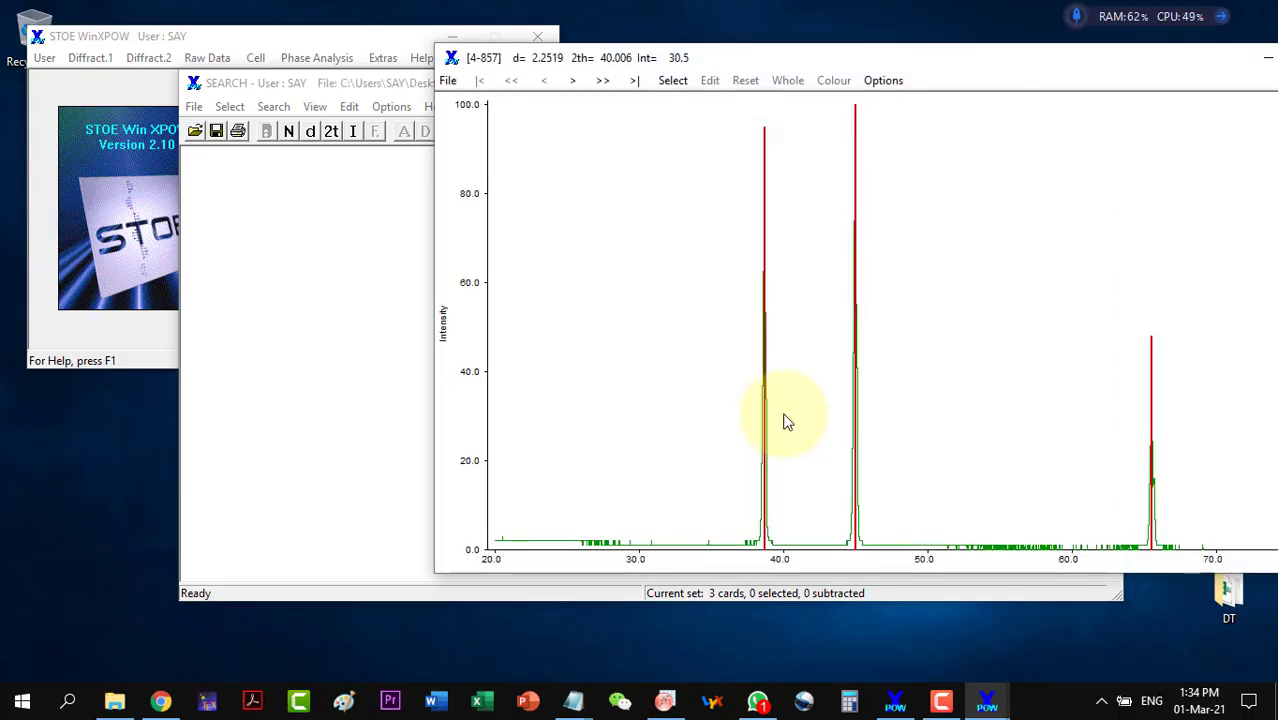
Maximize the plot, compare LiF against cards 45-1460 and 89-3610, then return to 4-857.
drag(952, 62, 840, 64)
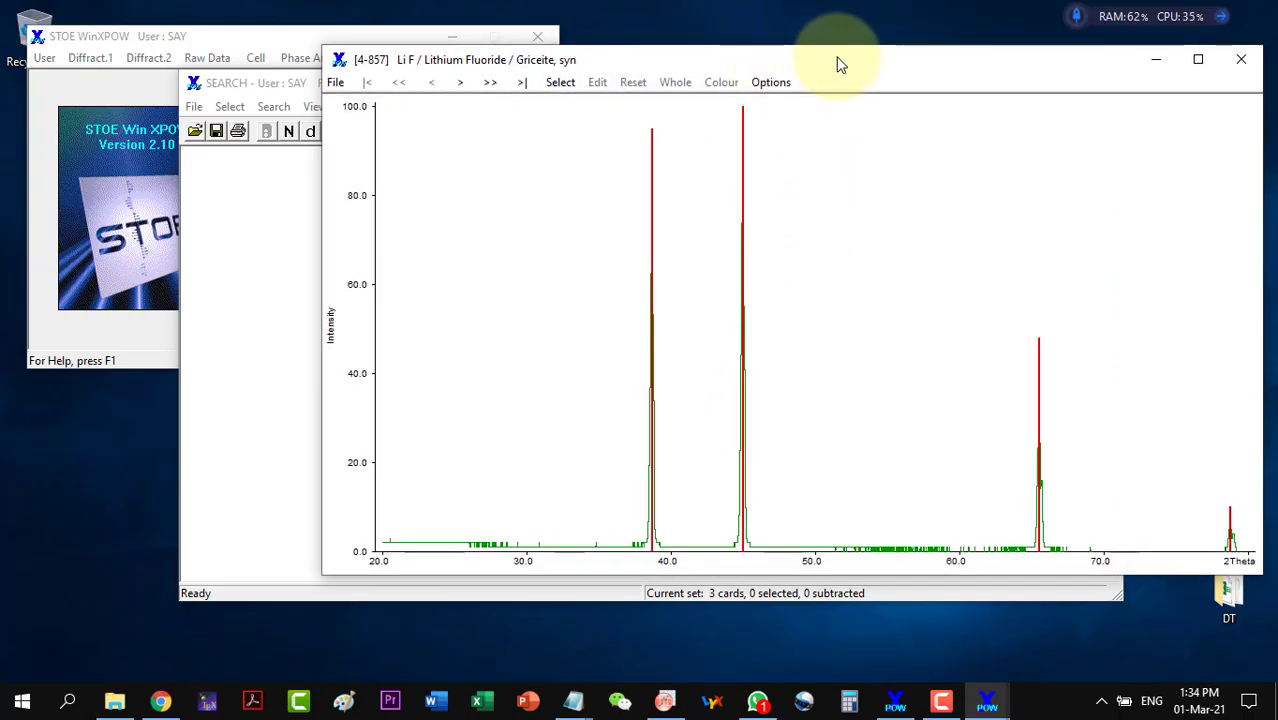
click(1197, 59)
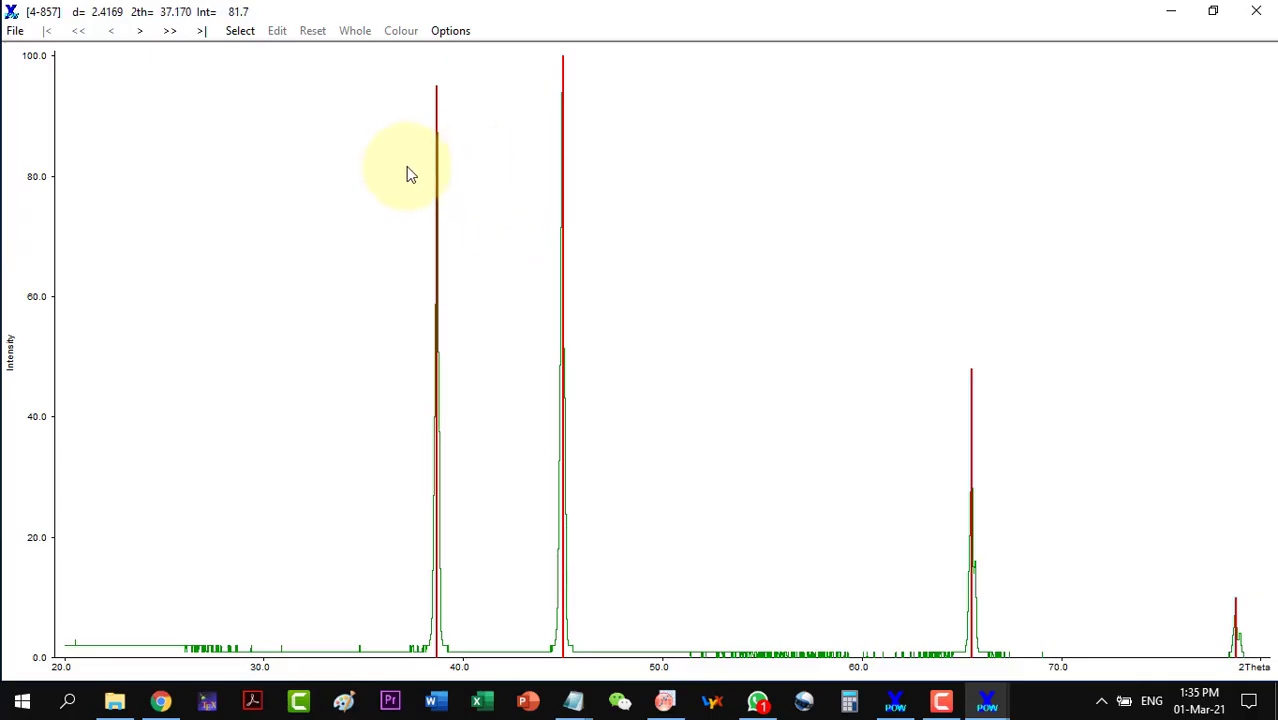
click(139, 32)
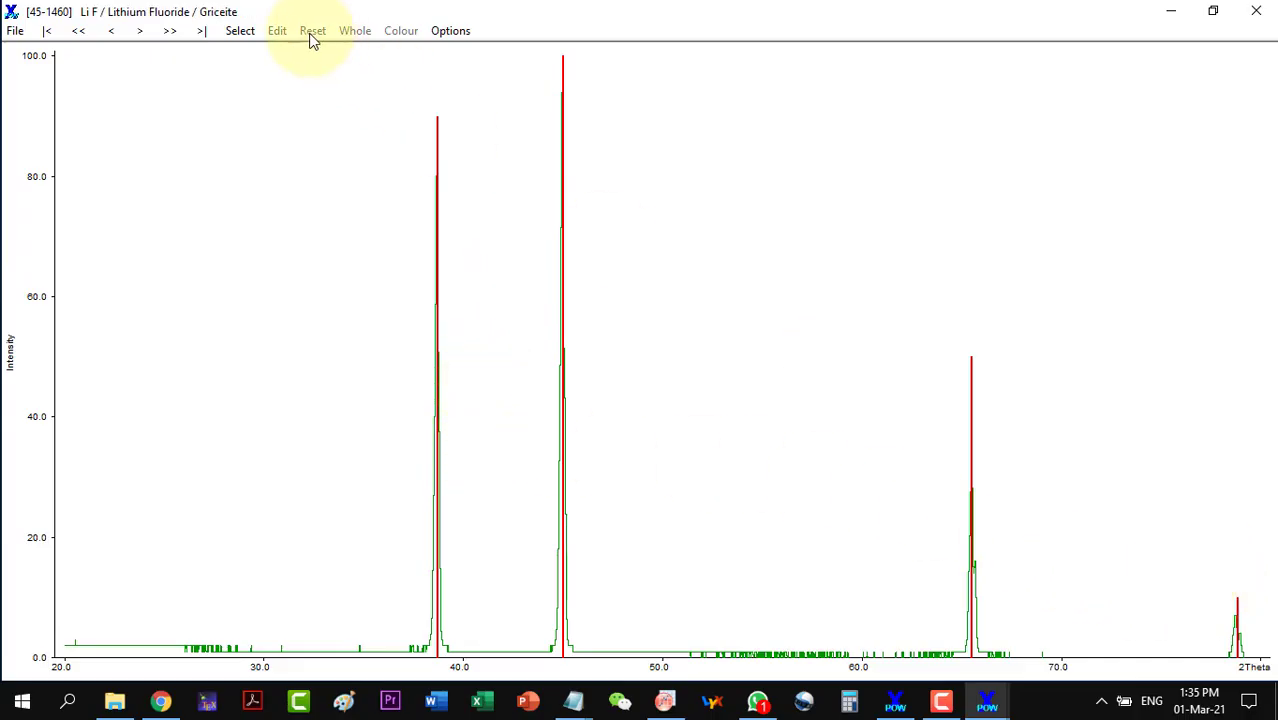
click(137, 35)
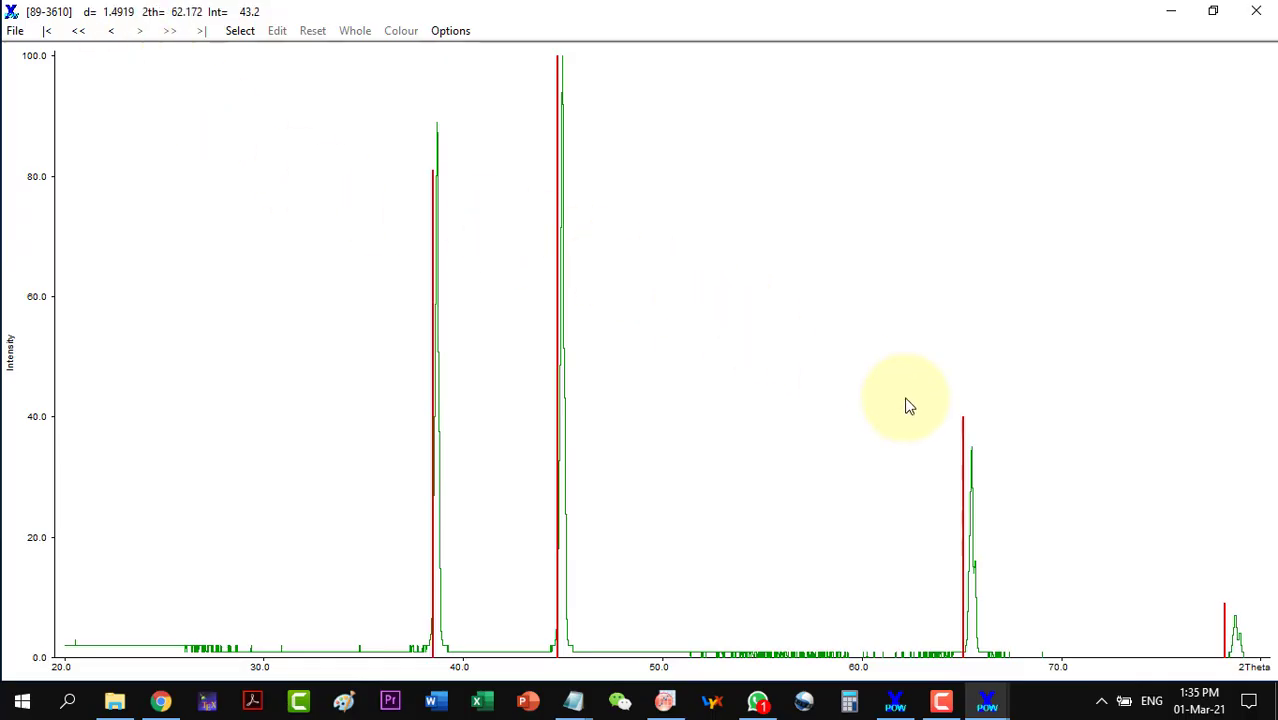
click(113, 33)
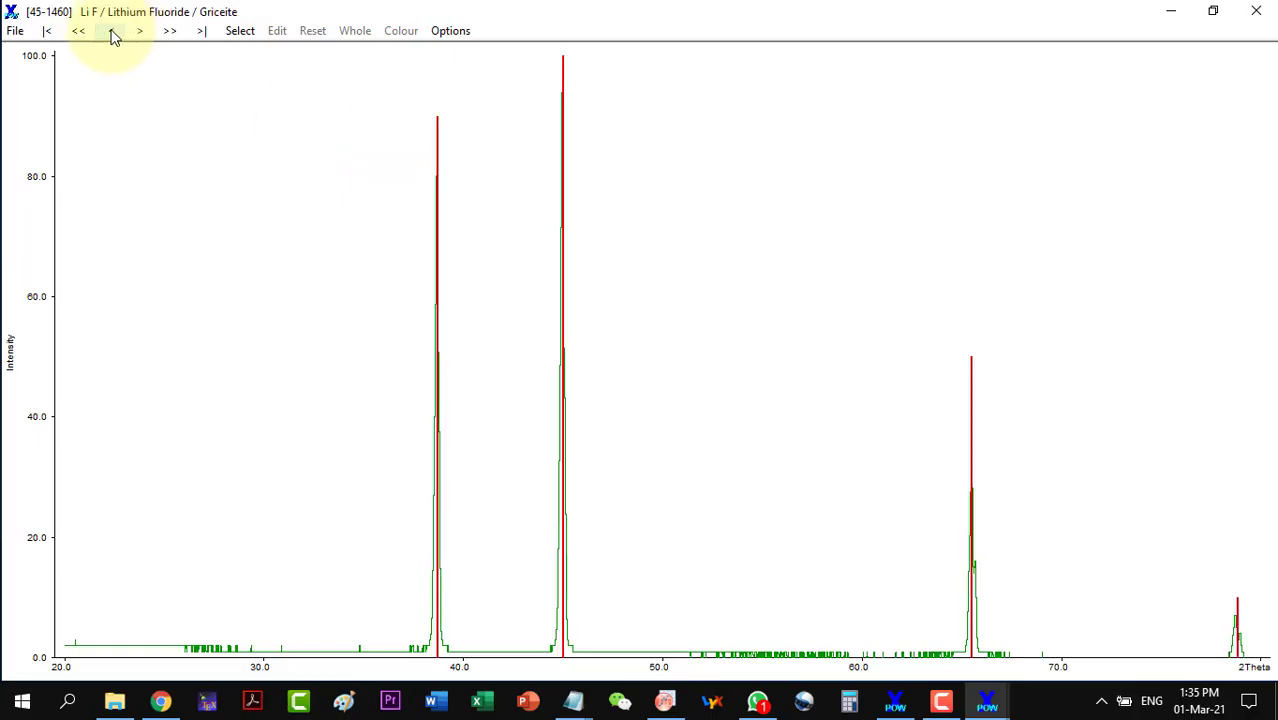
click(113, 33)
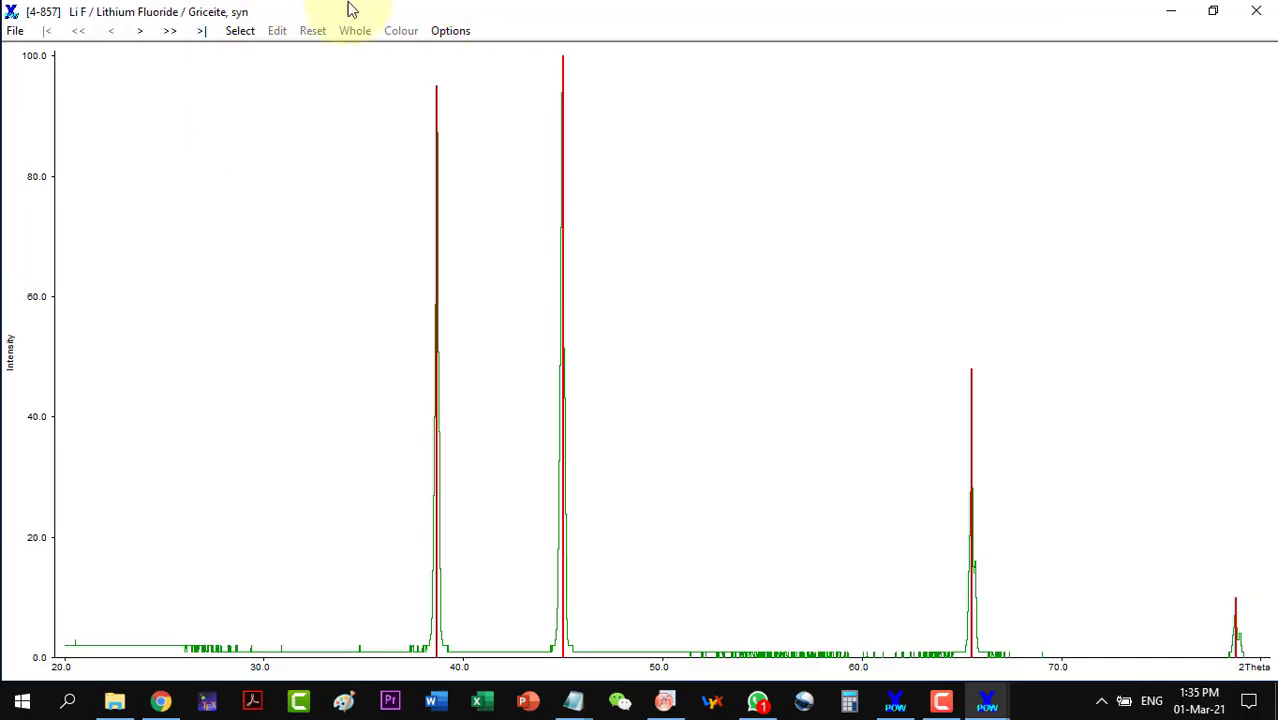
Close the comparison plot, maximize the search window, and open card 4-857 from the card list.
double_click(218, 8)
click(1056, 84)
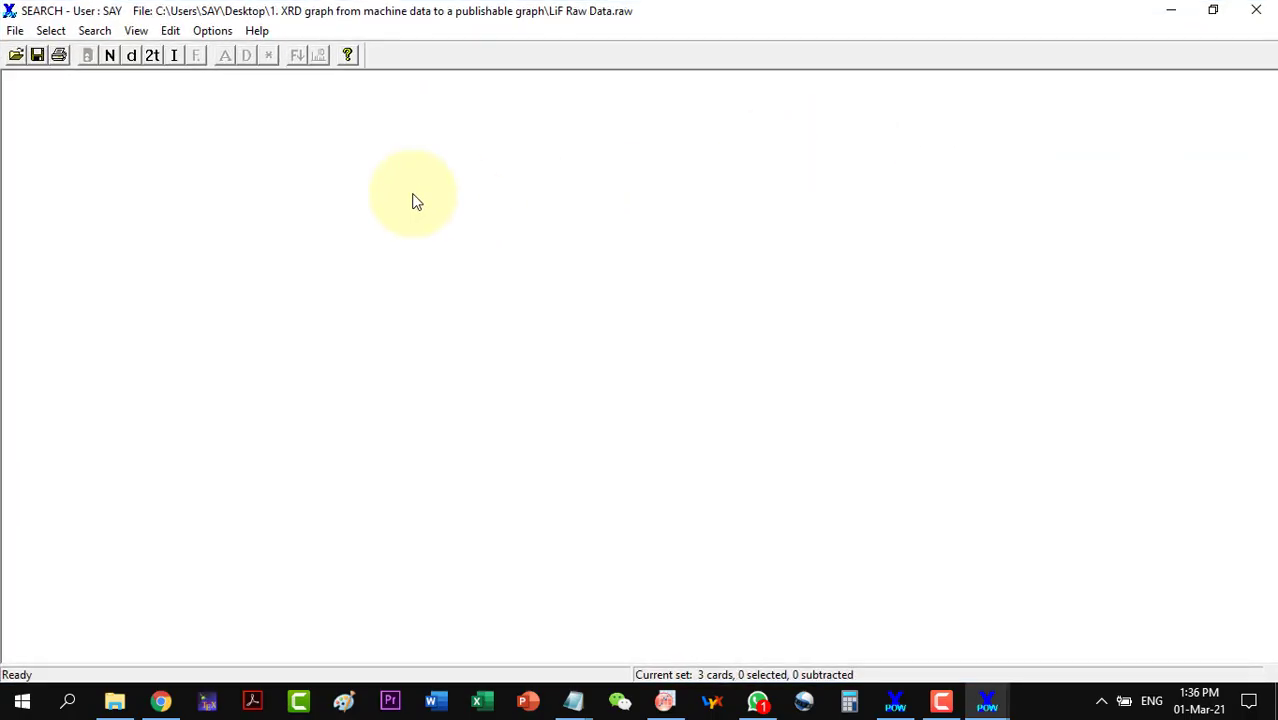
click(109, 55)
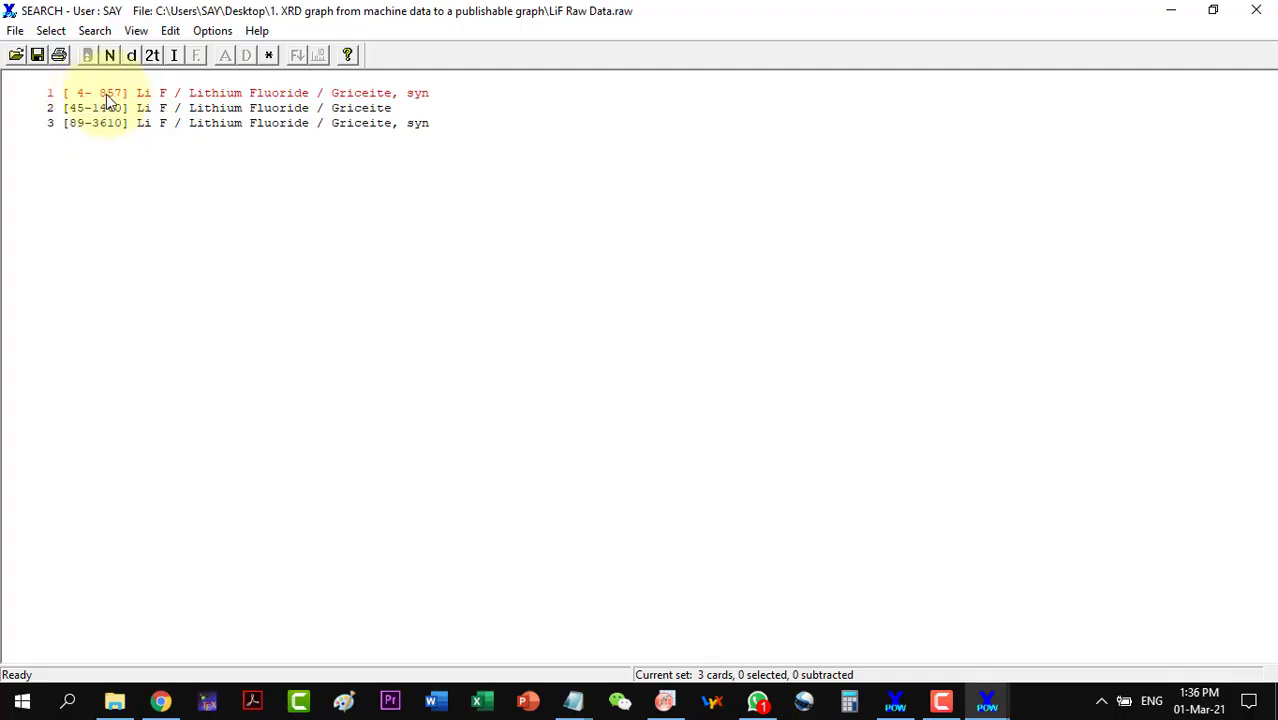
double_click(115, 100)
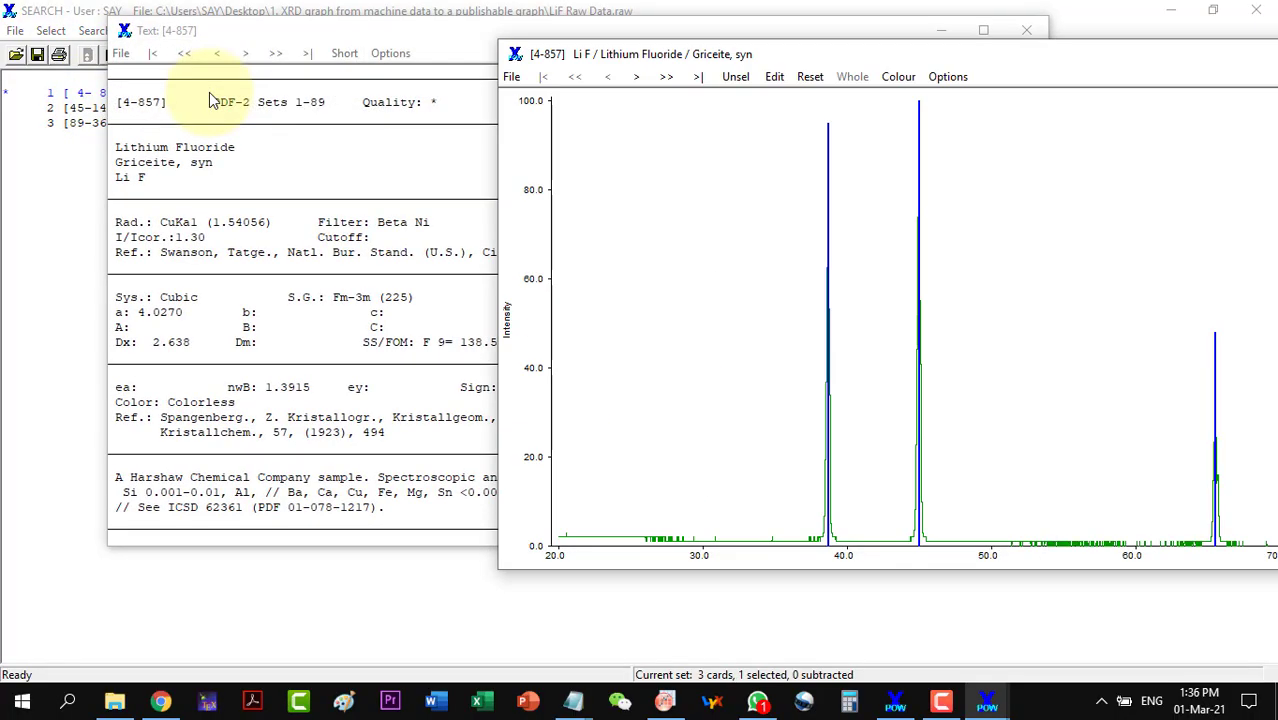
Maximize card 4-857's data sheet, scroll to its hkl peak table, and choose Save As.
click(268, 38)
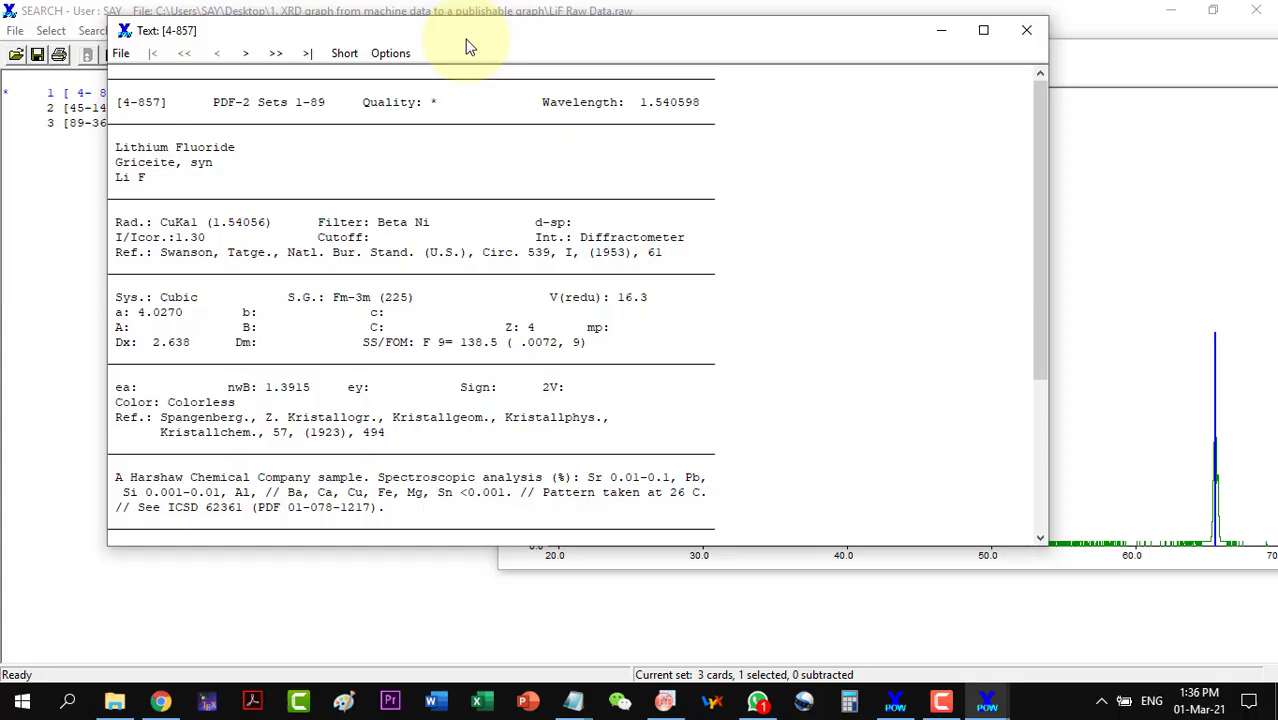
click(978, 29)
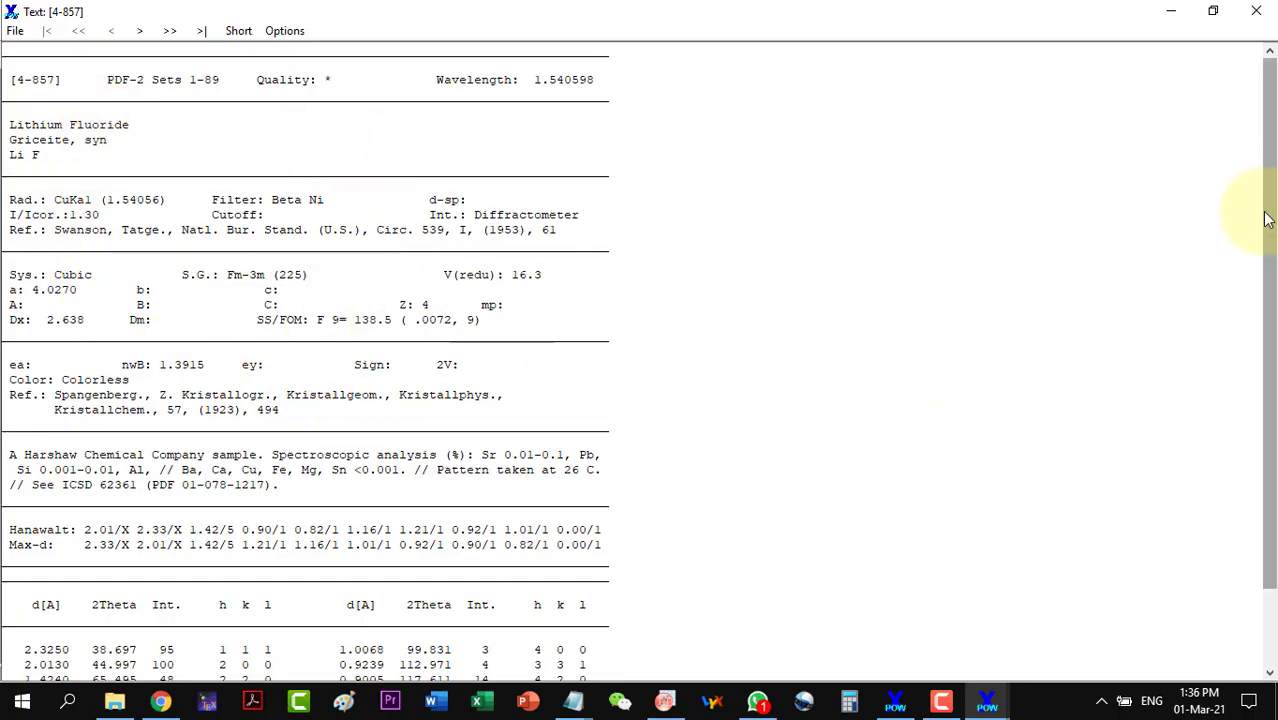
drag(1268, 218, 1070, 448)
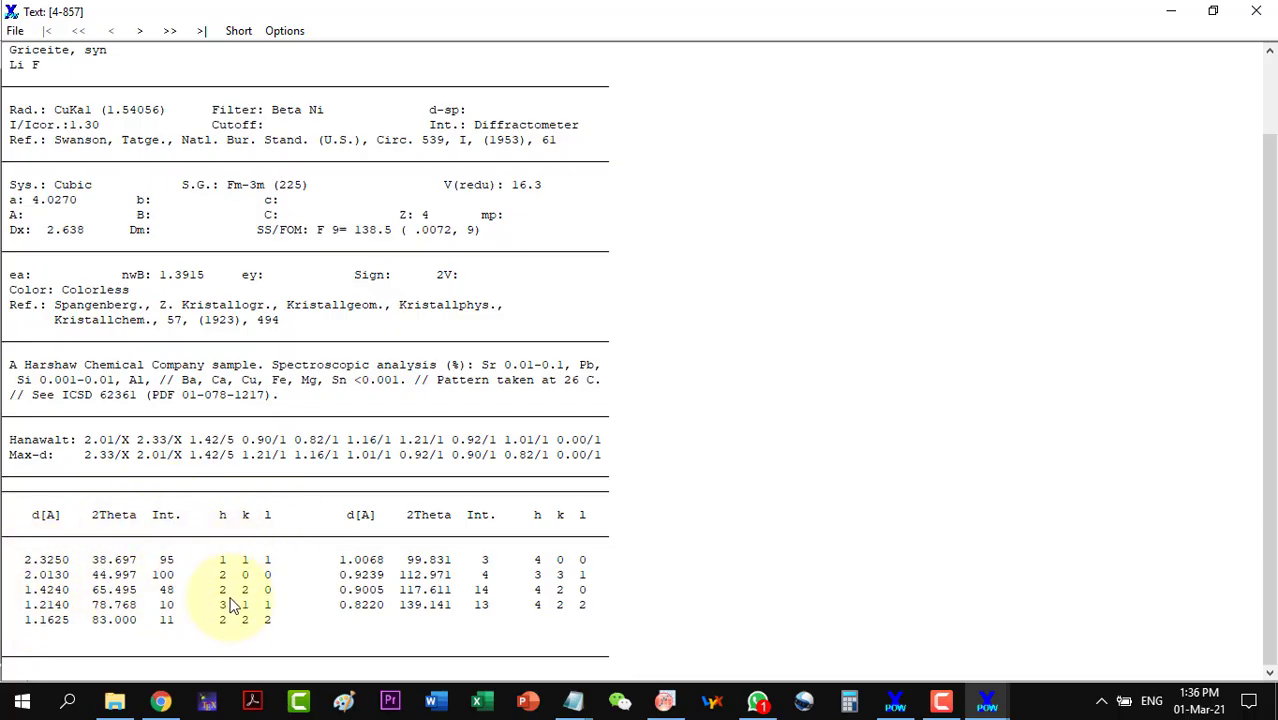
click(15, 31)
click(30, 49)
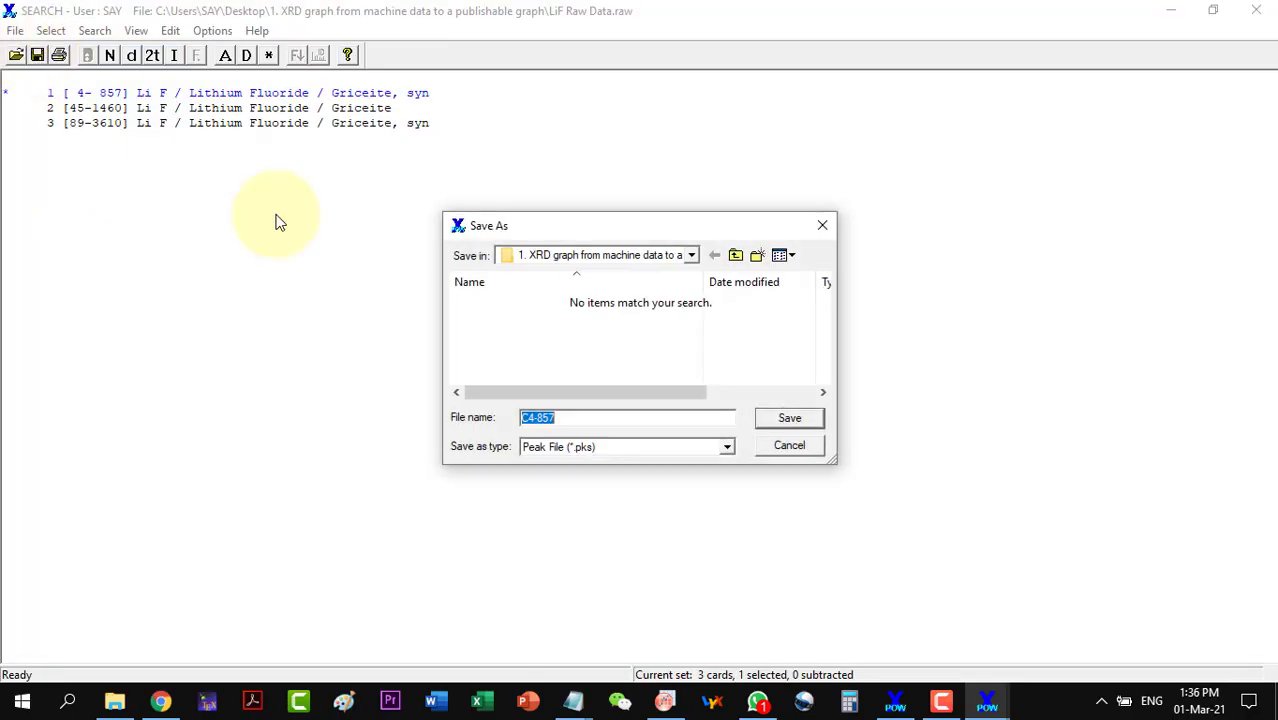
Save card 4-857 as text file JCPD-4-857 in the Desktop's XRD graph folder.
click(594, 257)
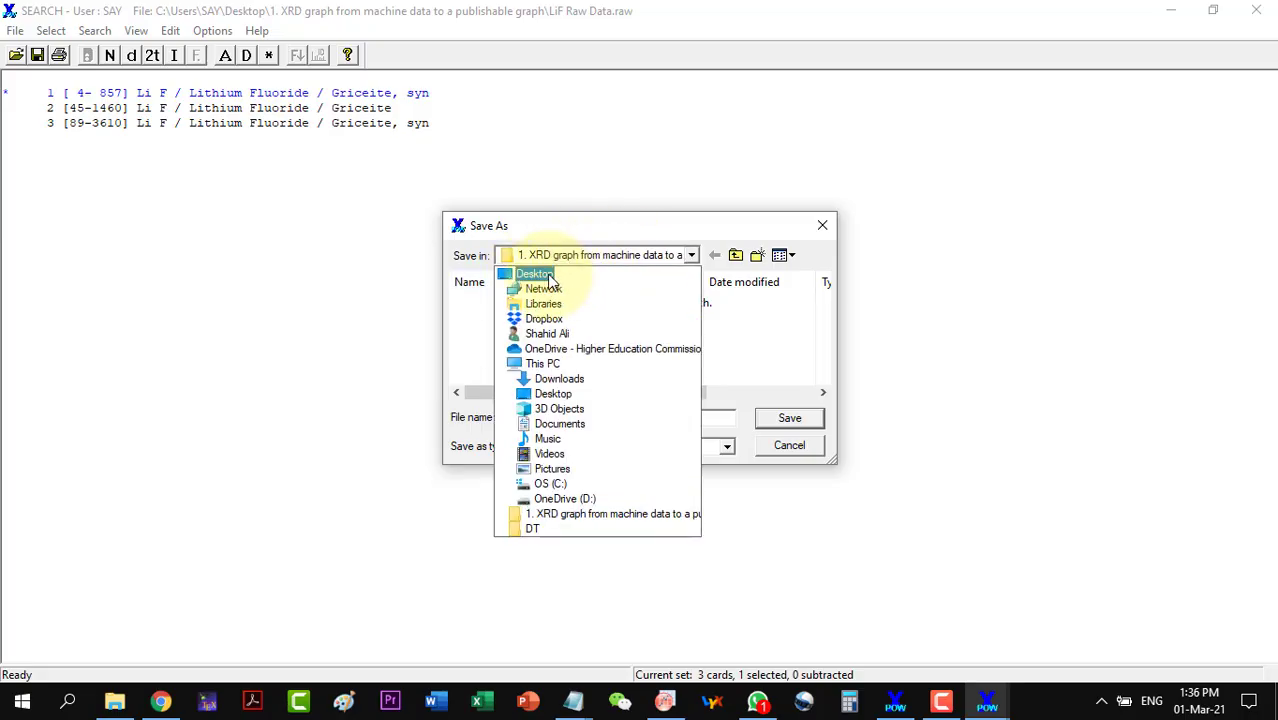
click(548, 275)
scroll(551, 331, down, 5)
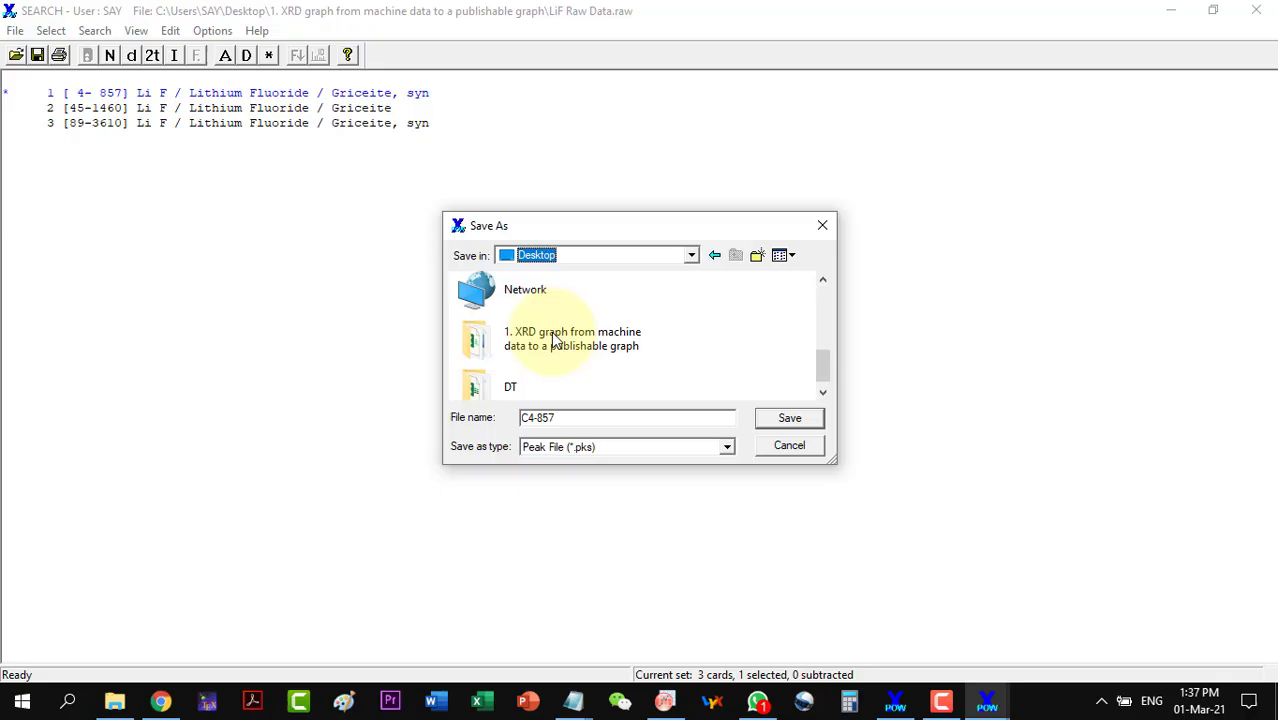
click(551, 338)
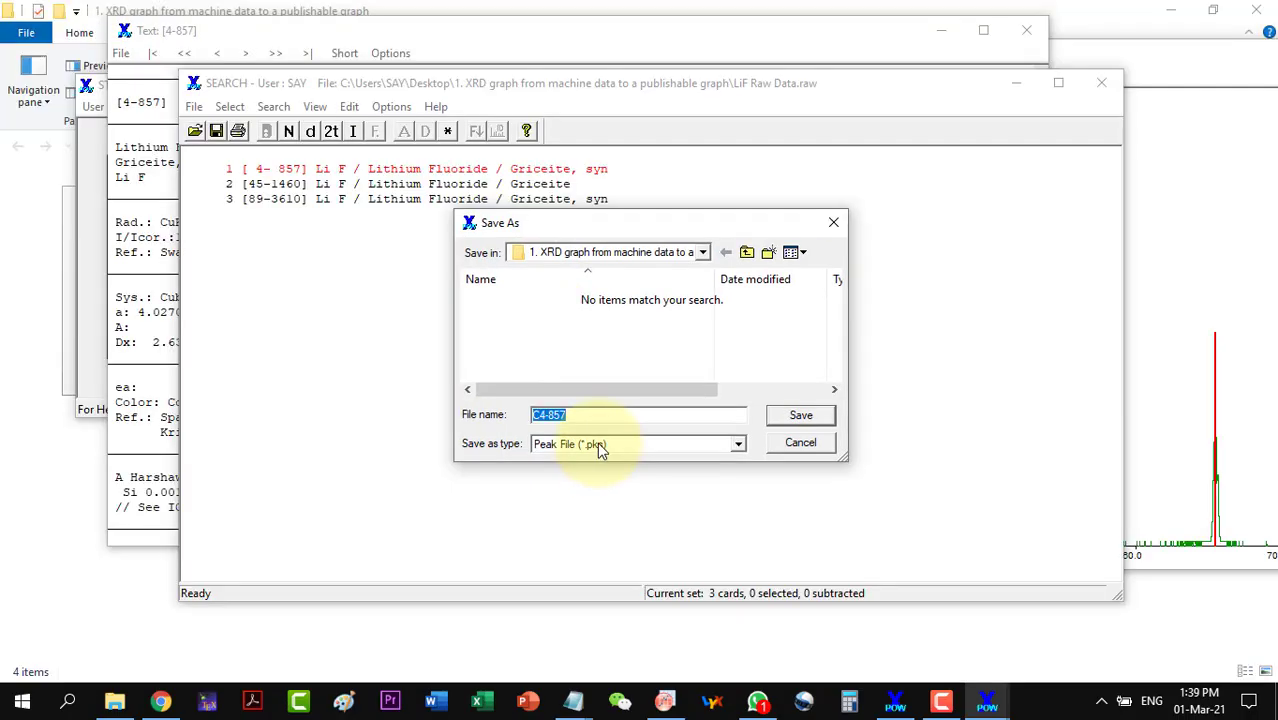
click(603, 448)
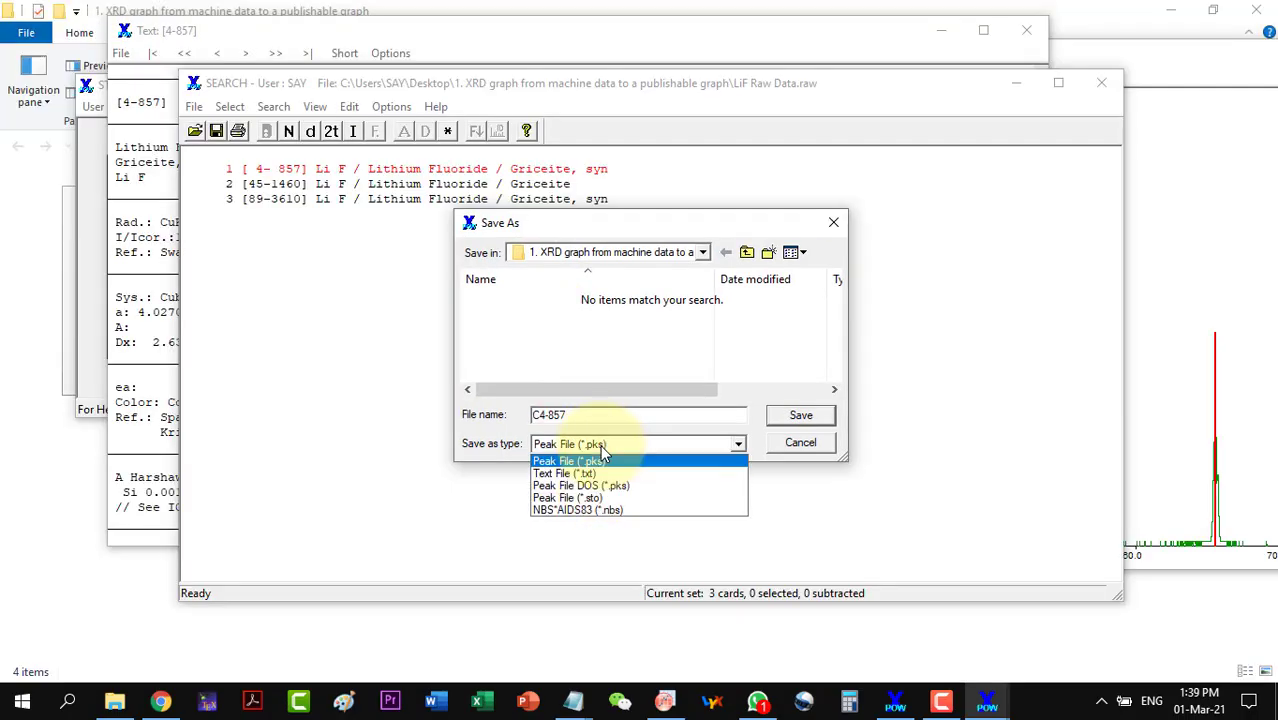
click(580, 473)
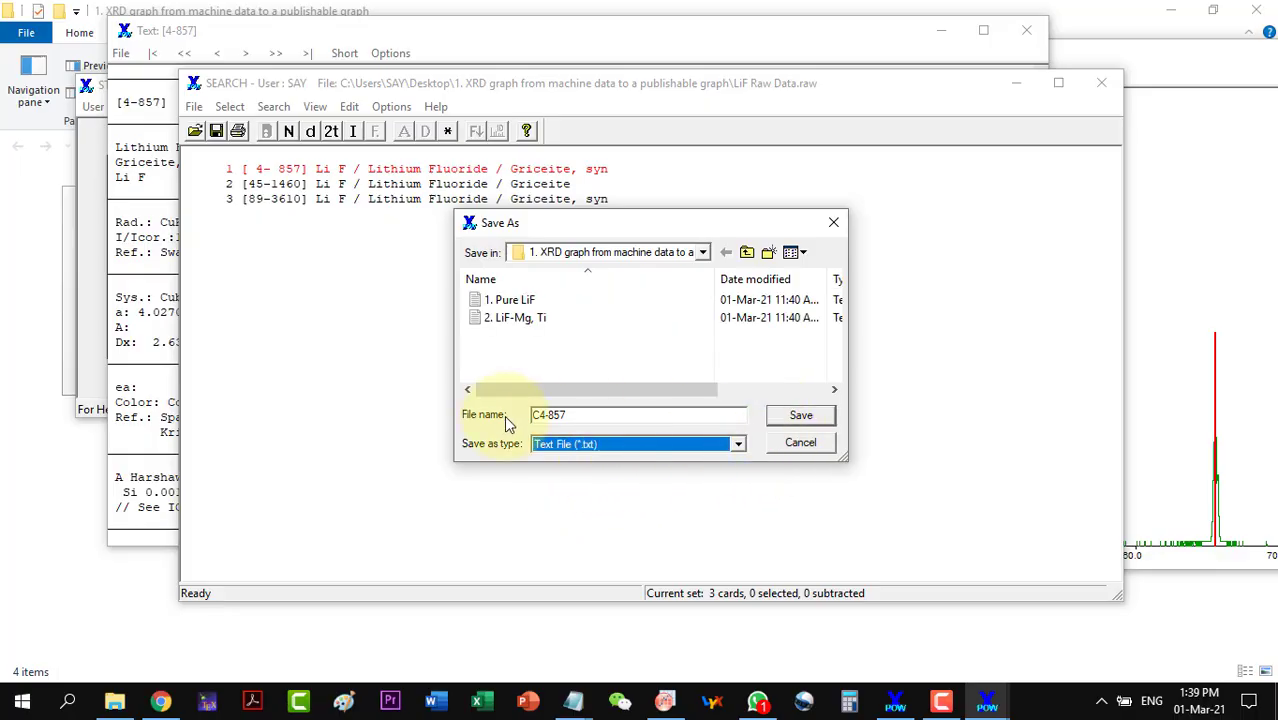
click(543, 416)
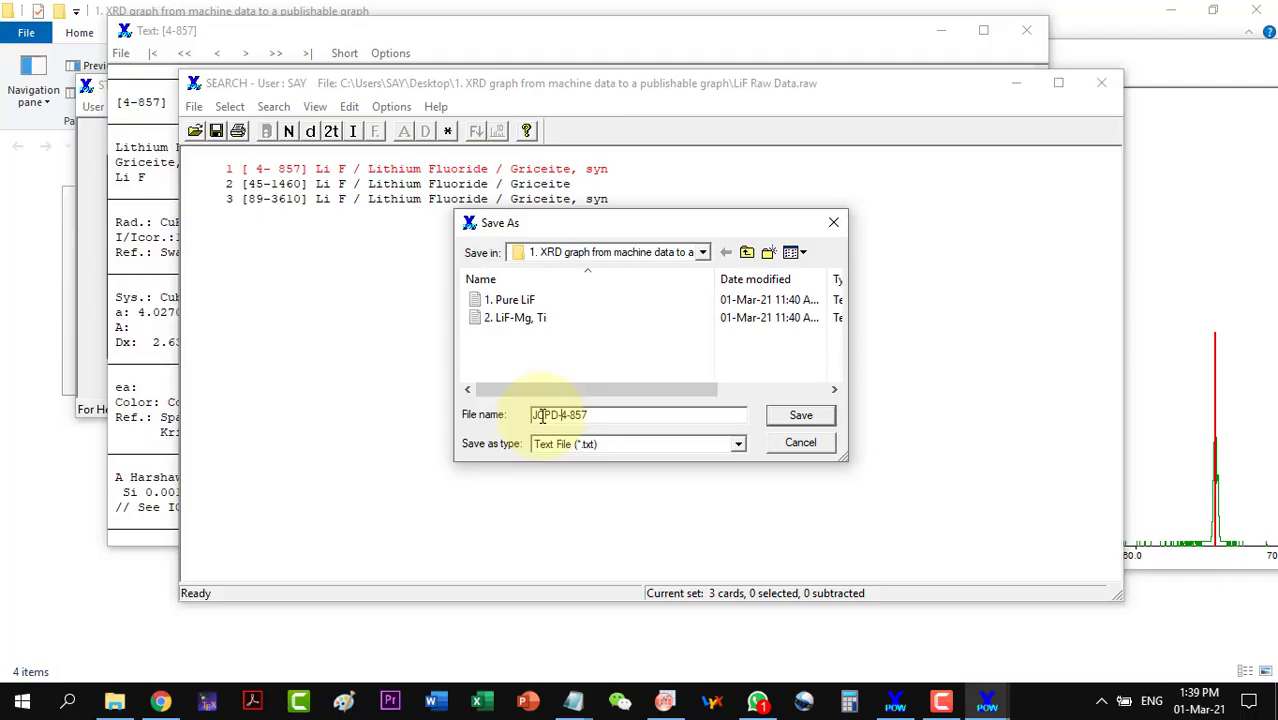
click(802, 416)
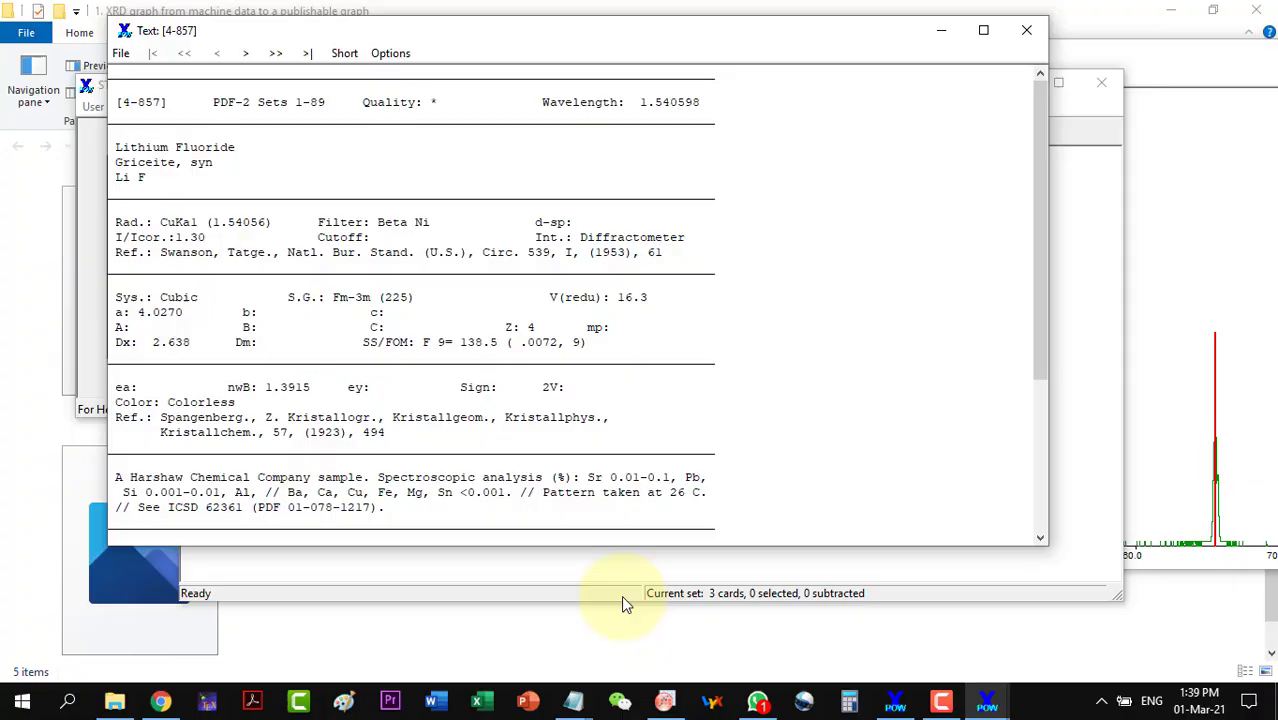
Open JCPD-4-857 in Notepad, select its d, 2Theta, Int and hkl peak table, and launch Word.
click(456, 625)
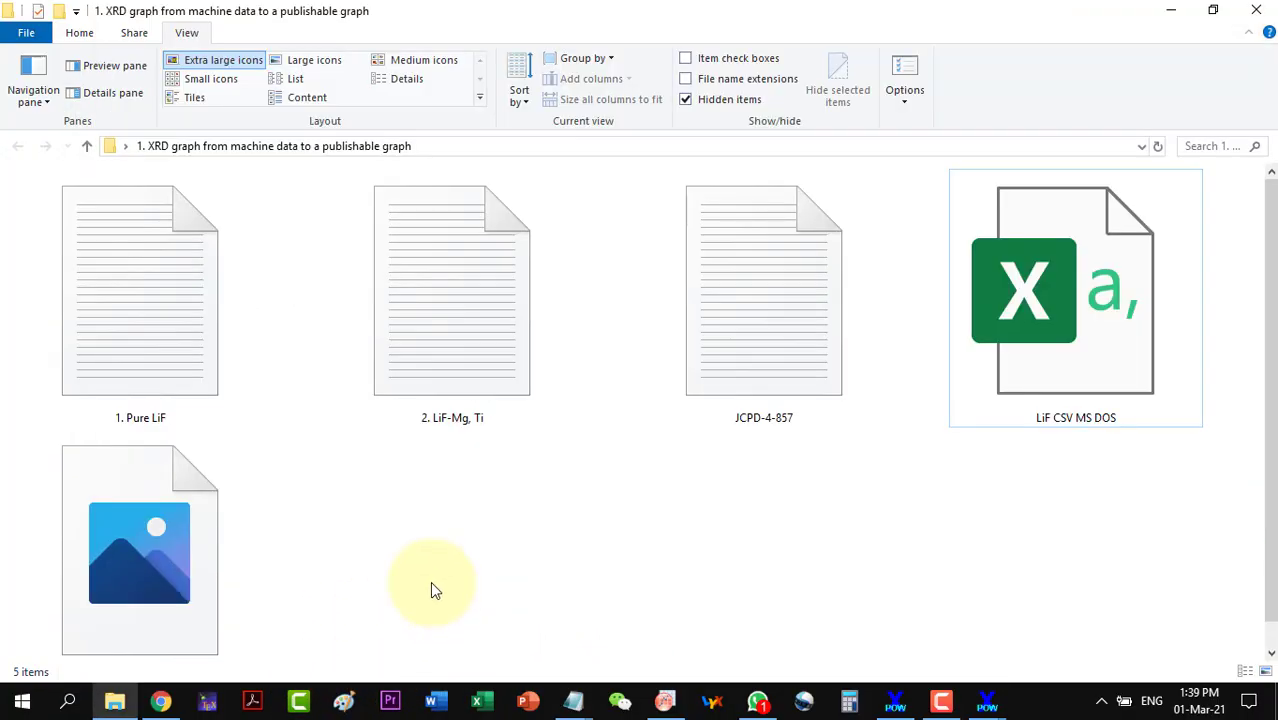
click(740, 320)
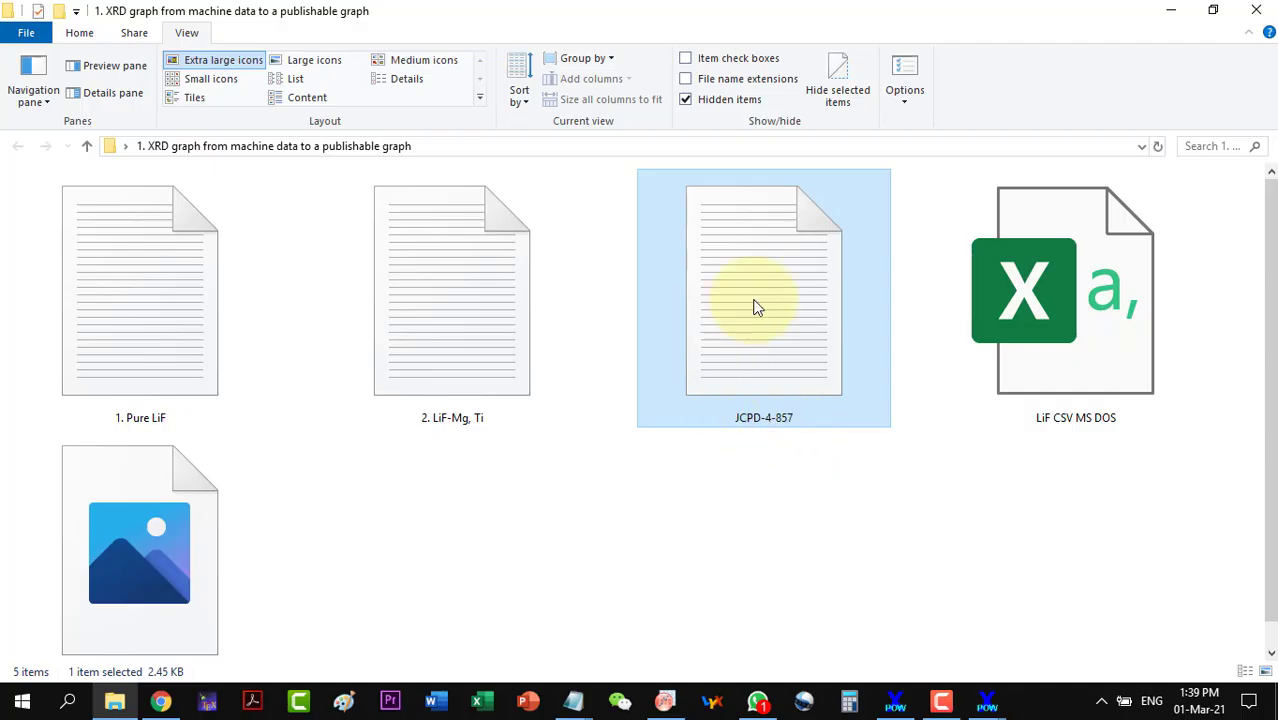
double_click(756, 307)
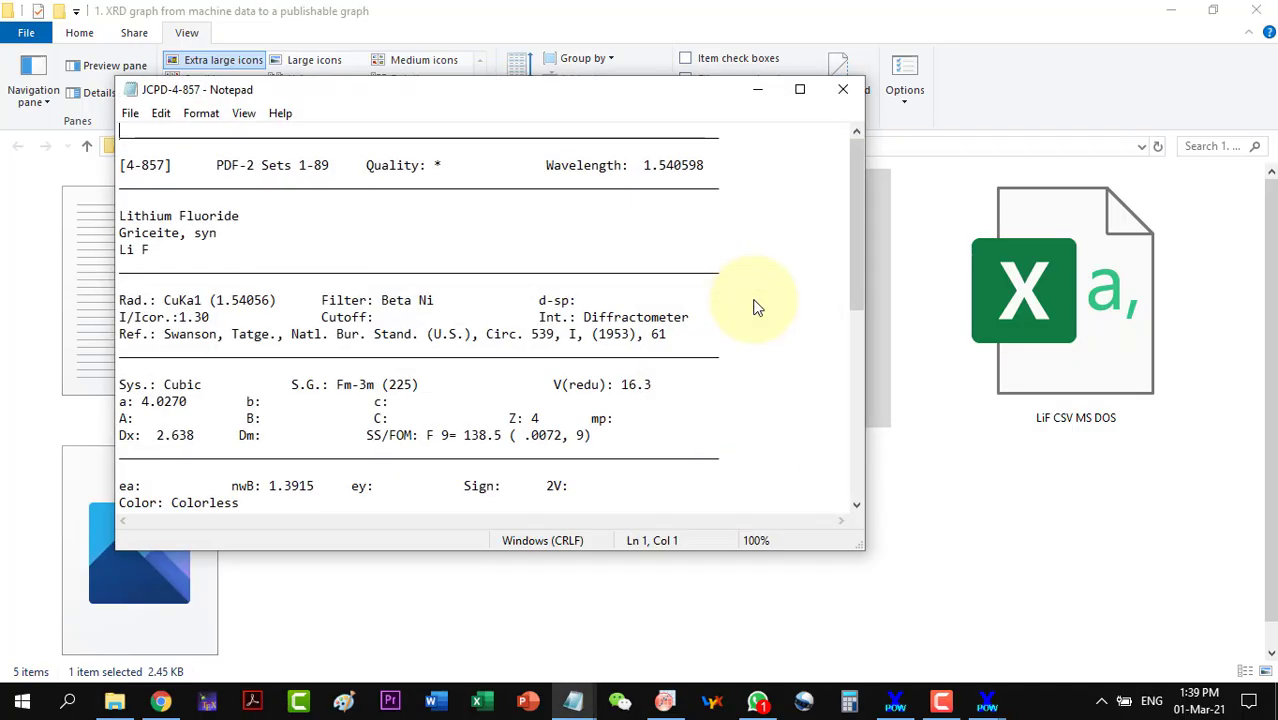
click(800, 91)
scroll(417, 330, down, 4)
drag(17, 504, 374, 588)
key(ctrl+c)
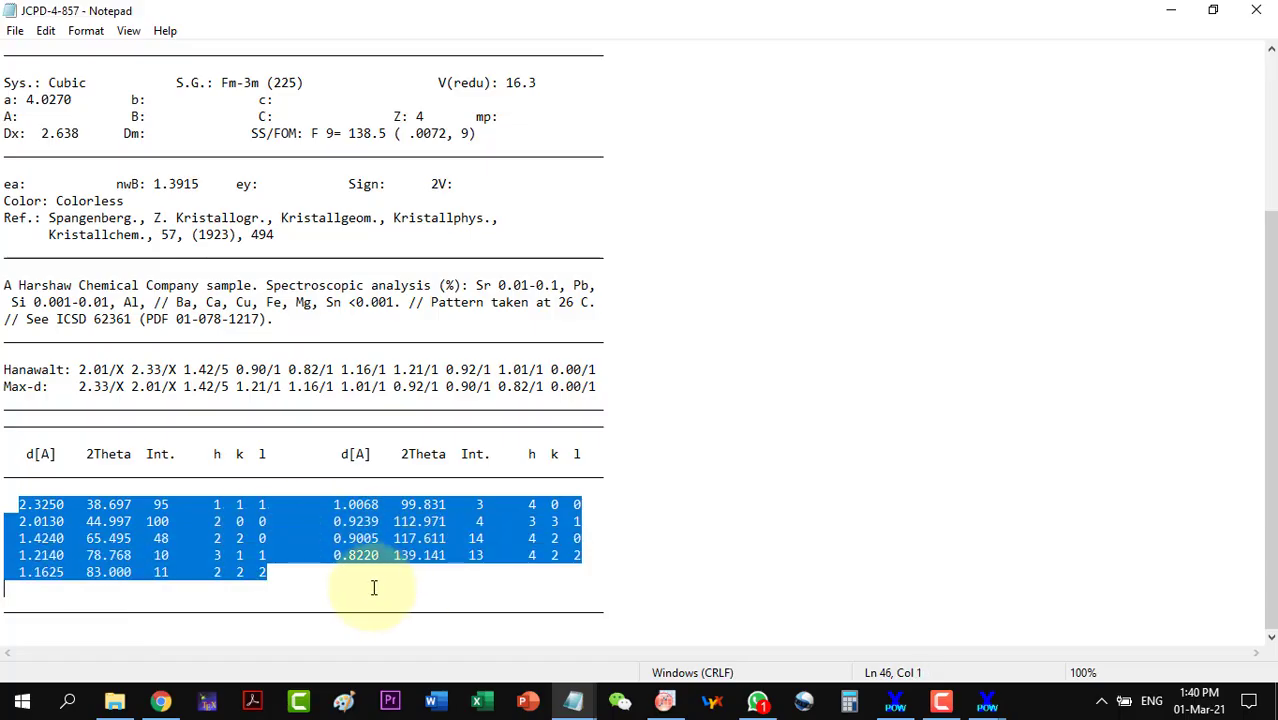
click(435, 701)
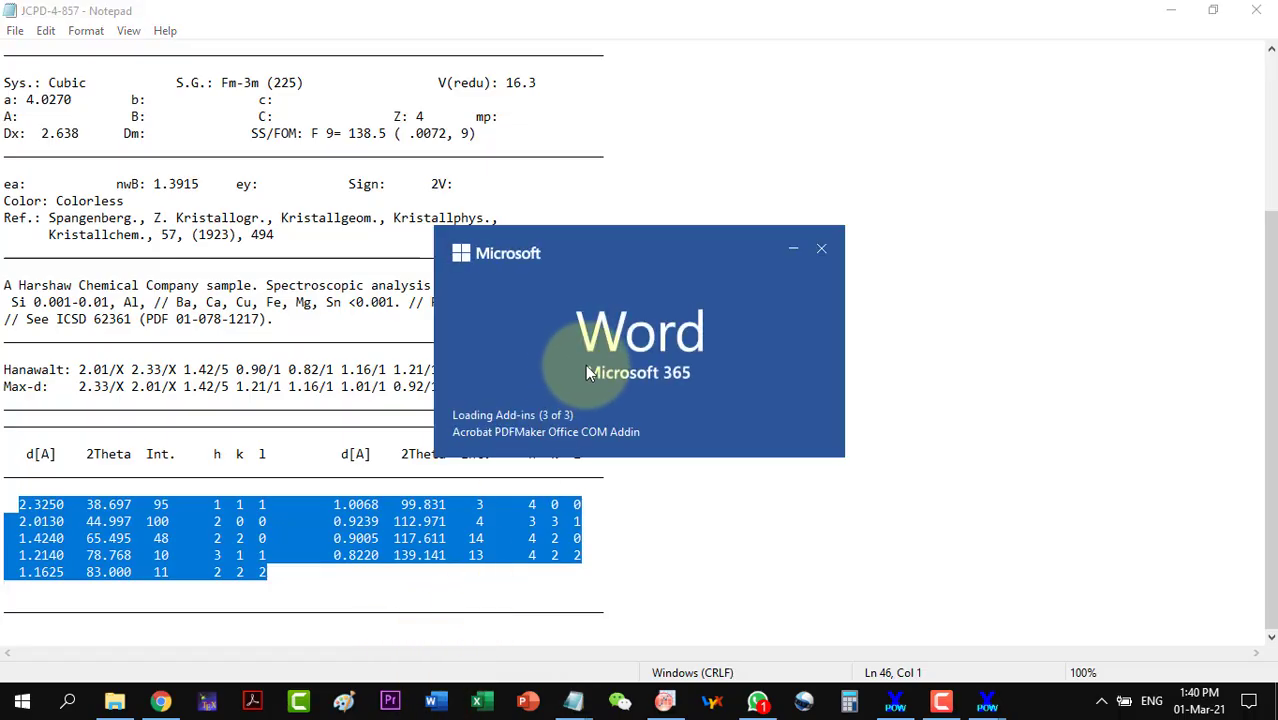
Paste the 4-857 peak table into a new blank document and show paragraph marks.
key(Escape)
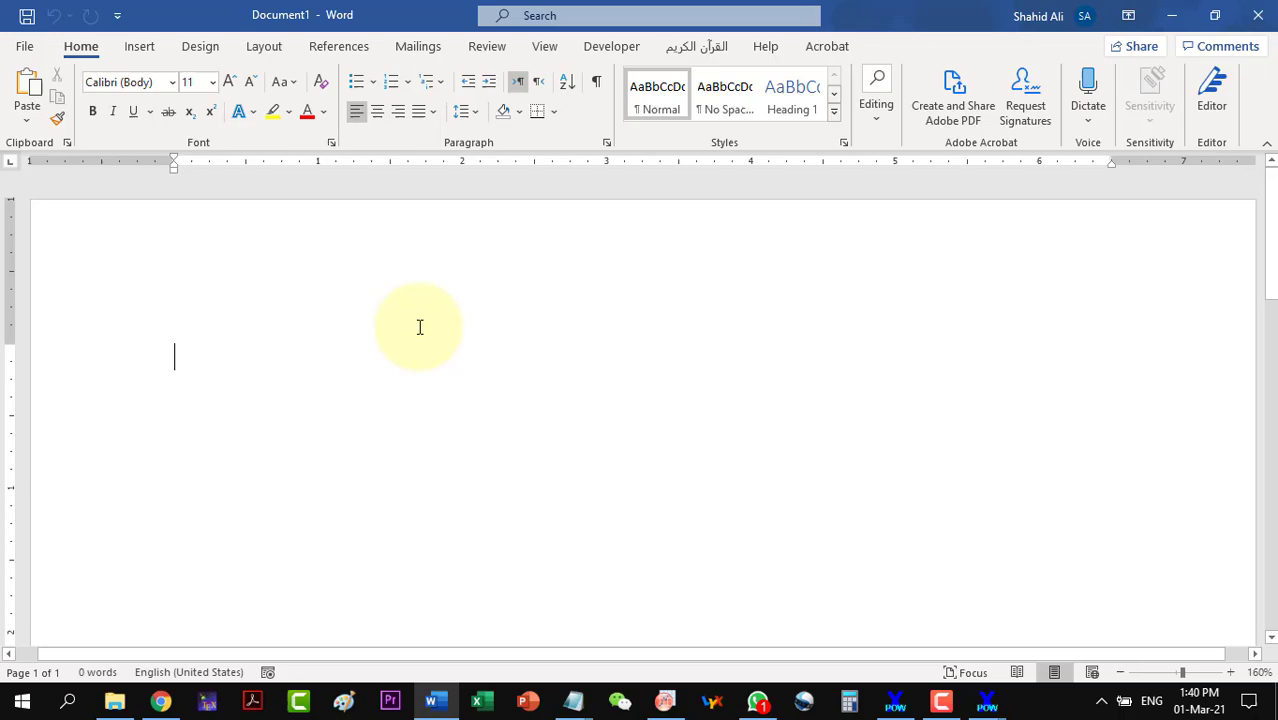
key(ctrl+v)
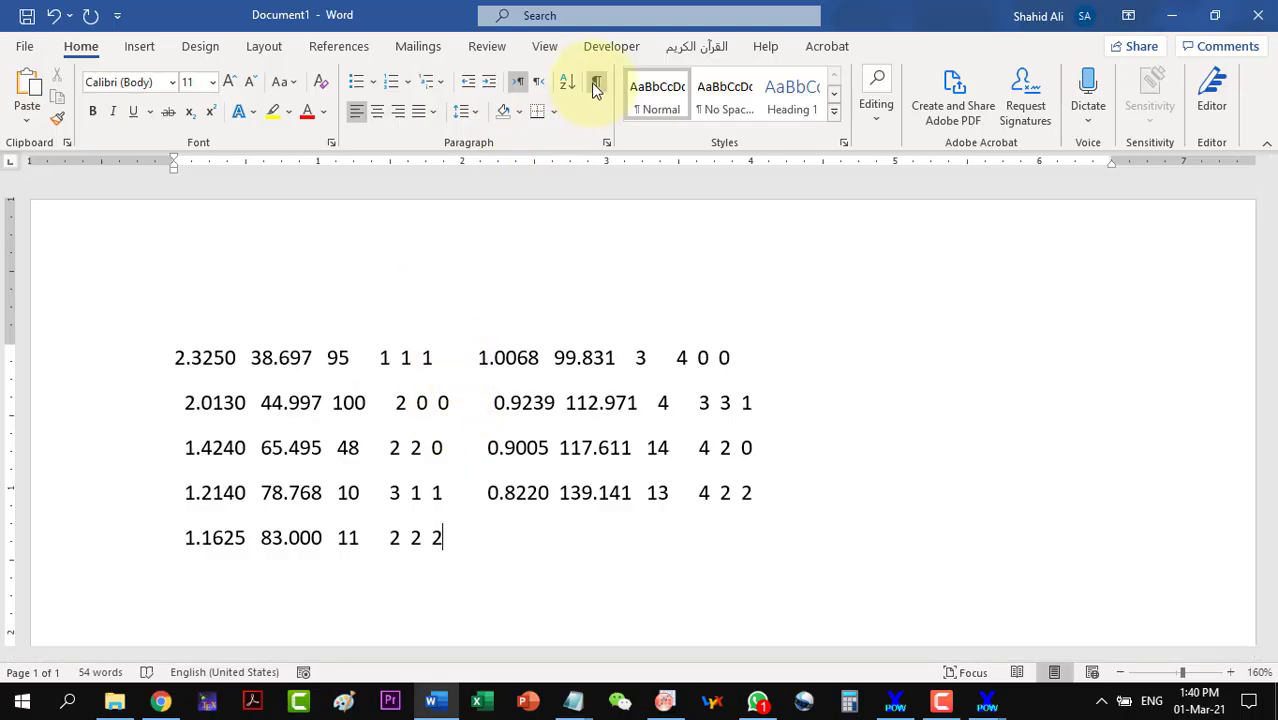
scroll(897, 437, up, 3)
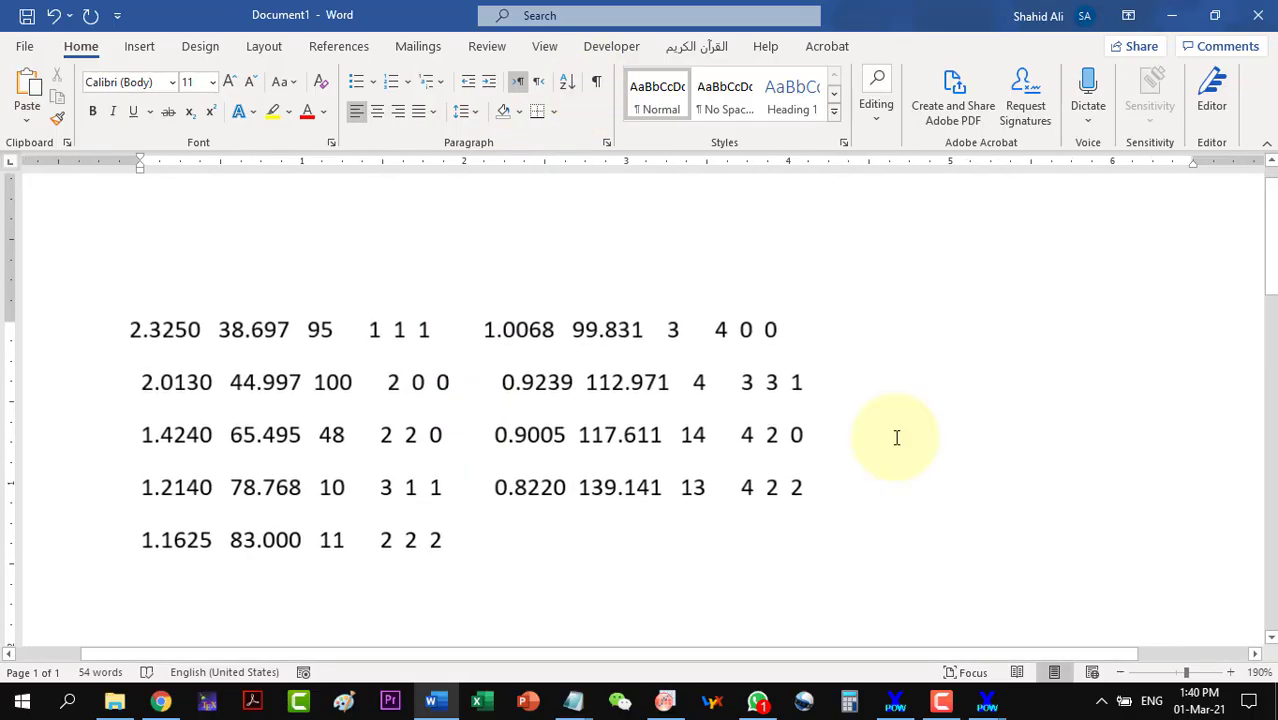
scroll(880, 420, up, 1)
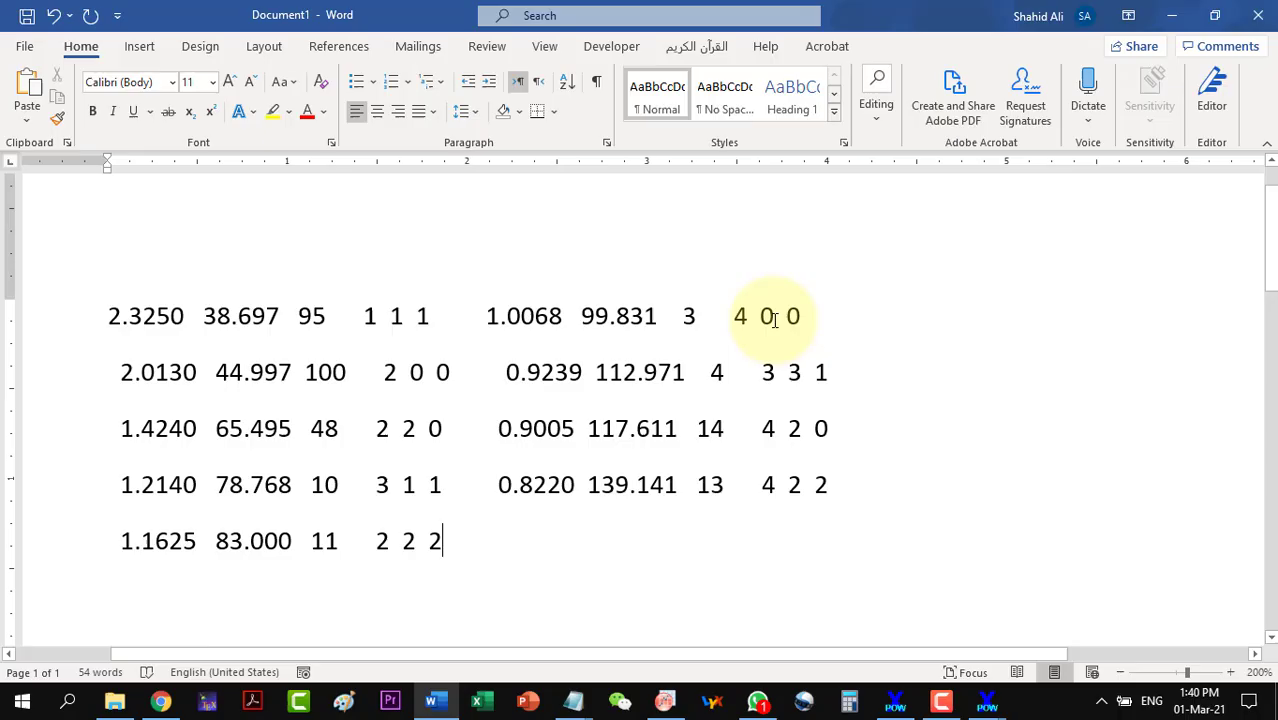
click(596, 84)
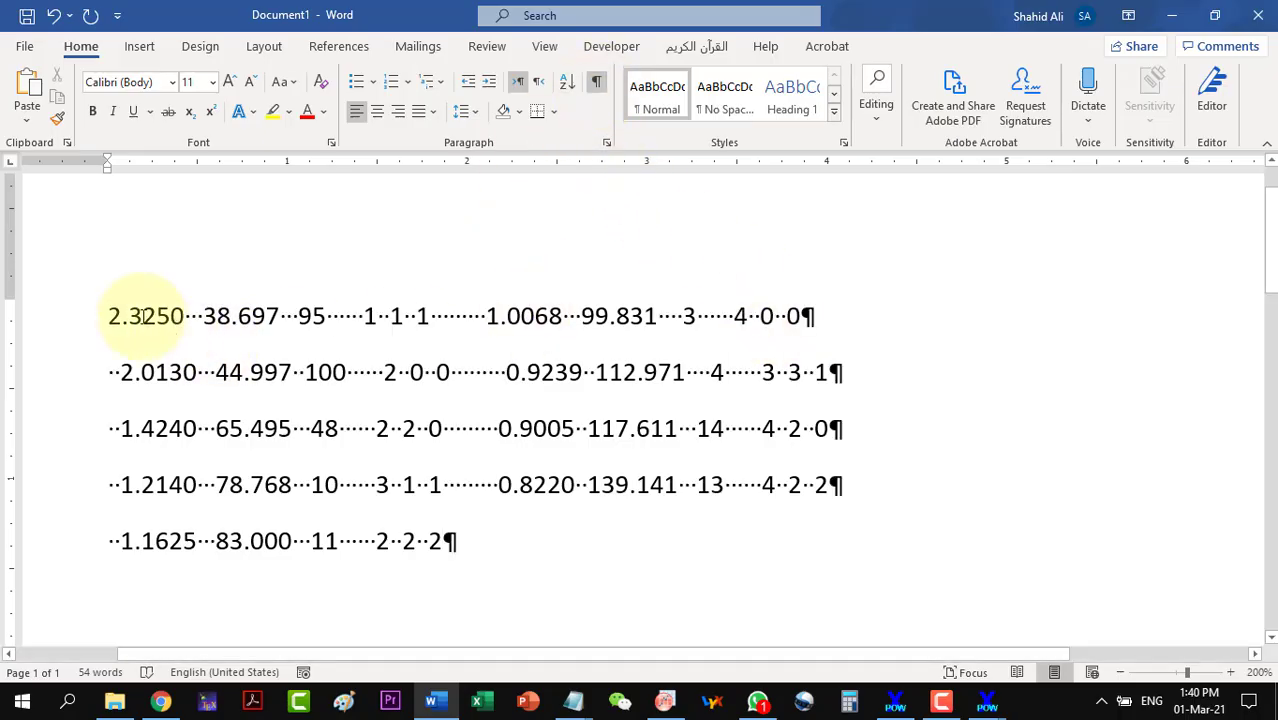
Trim the gaps after intensities 95, 100, 48, 10 and 11 to three spaces.
double_click(191, 316)
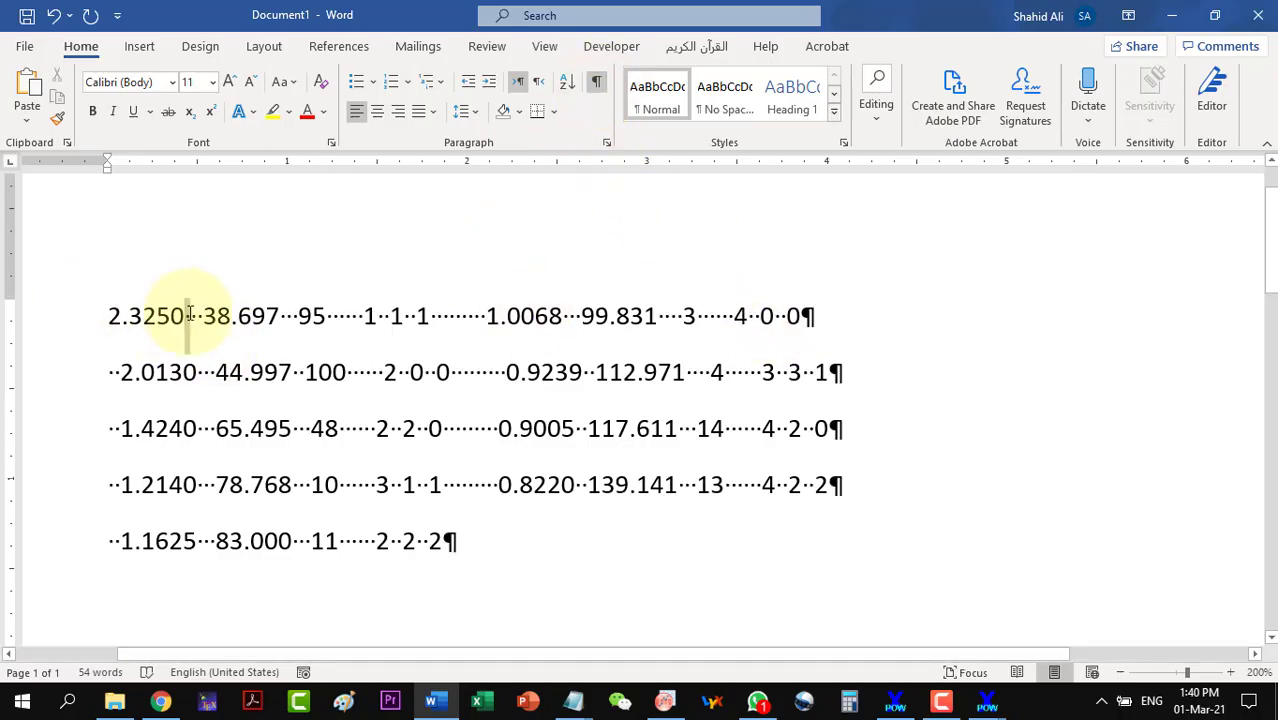
click(348, 316)
key(Delete)
key(Delete)
key(Delete)
click(366, 372)
key(Delete)
key(Delete)
key(Delete)
click(376, 428)
key(BackSpace)
key(BackSpace)
key(BackSpace)
click(376, 485)
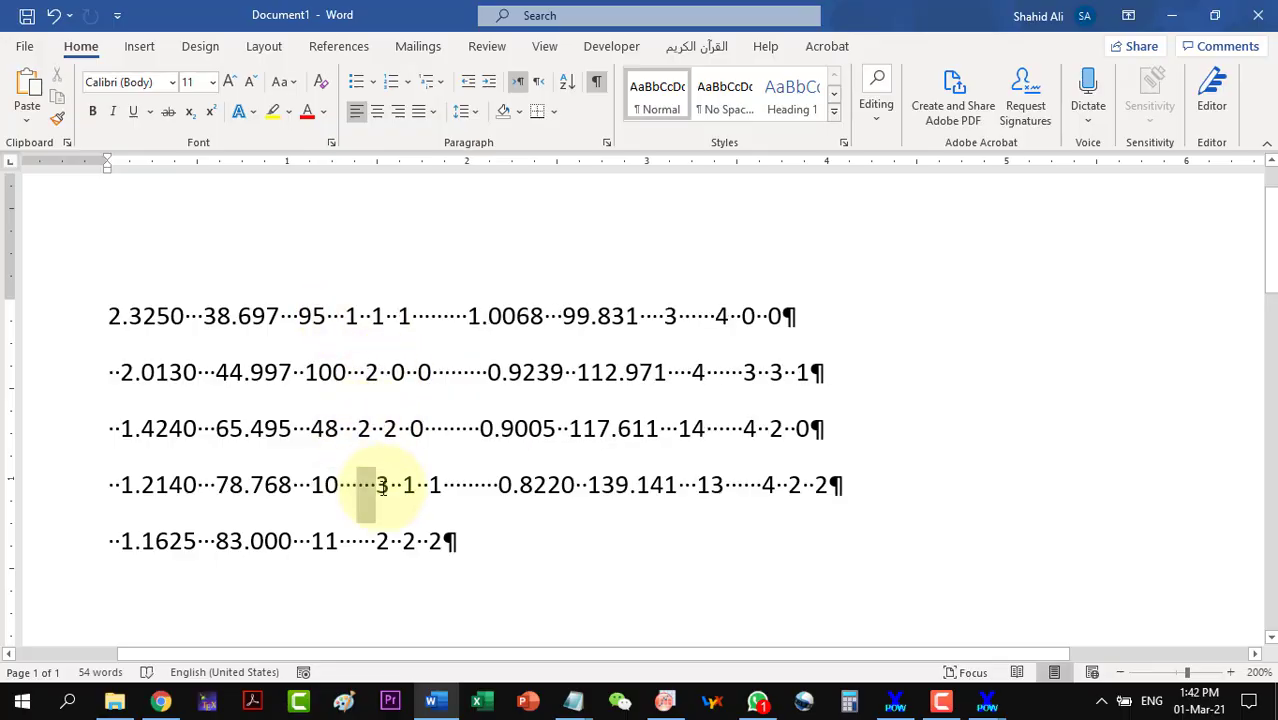
key(BackSpace)
key(BackSpace)
key(BackSpace)
click(376, 541)
key(BackSpace)
key(BackSpace)
key(BackSpace)
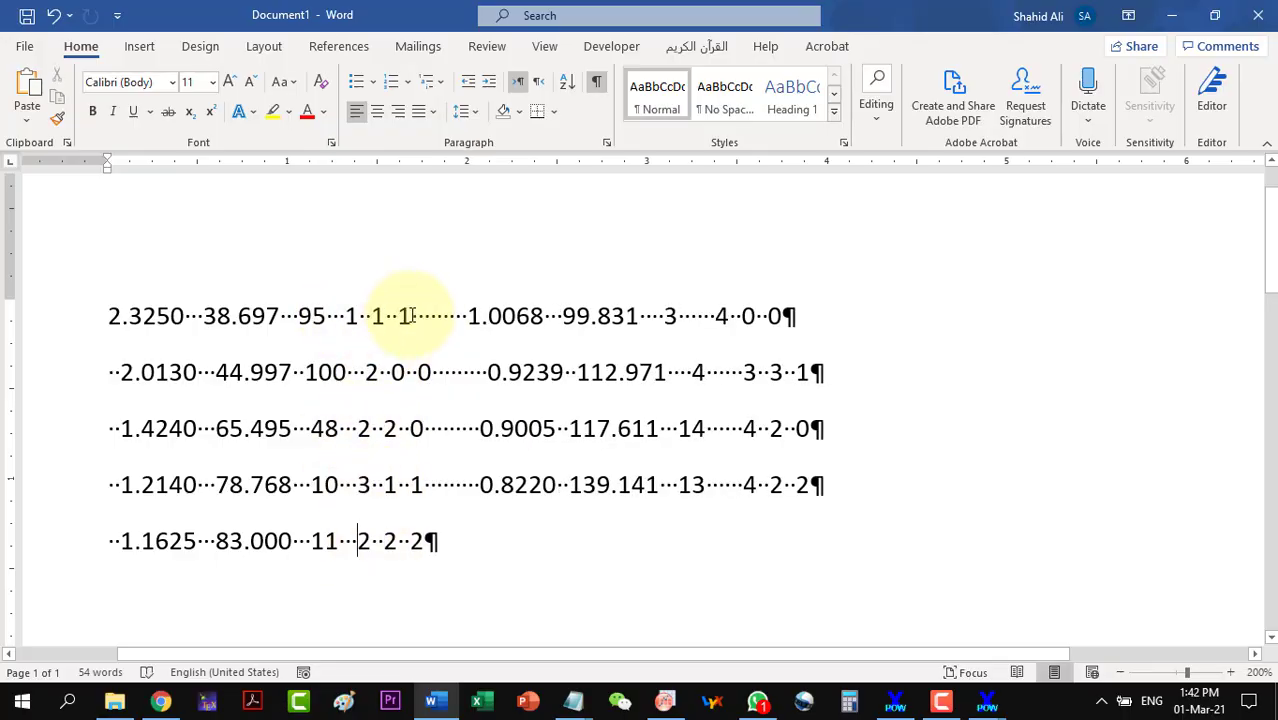
Move the 1.0068 and 0.9239 peak entries onto their own rows below the table.
drag(466, 316, 797, 320)
key(ctrl+x)
click(424, 541)
key(Return)
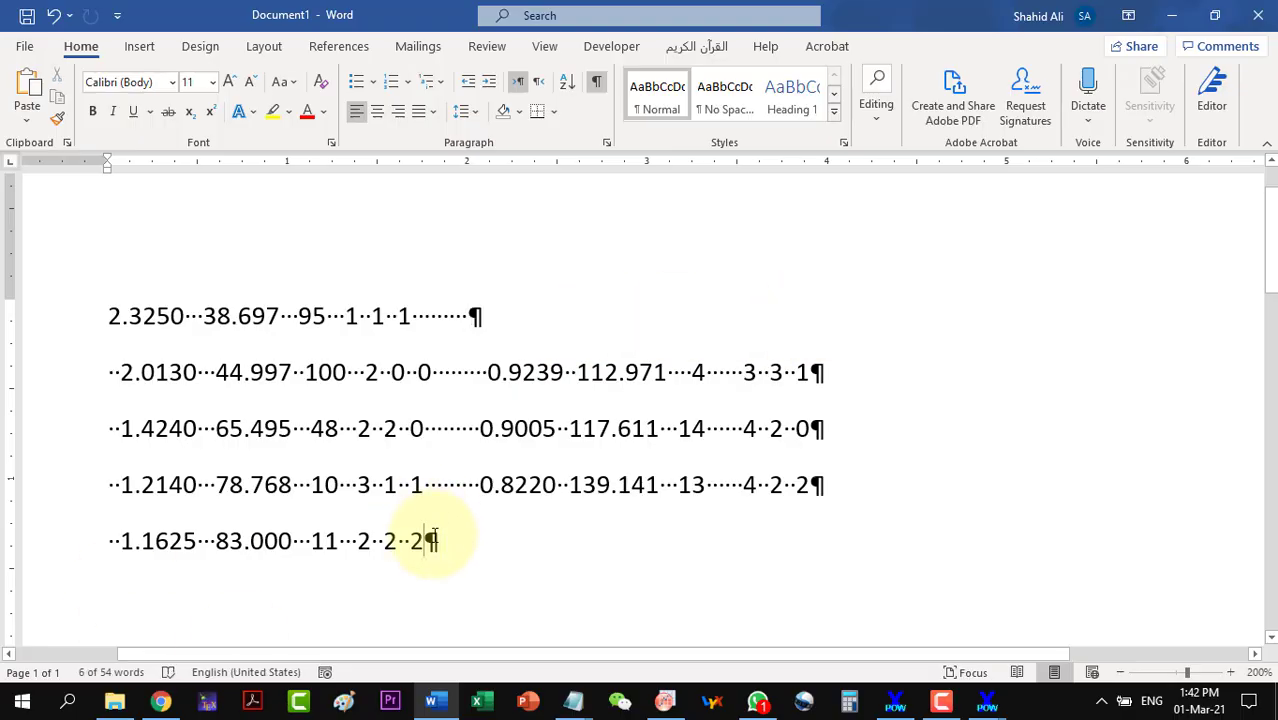
key(ctrl+v)
key(Return)
drag(486, 292, 842, 290)
key(ctrl+x)
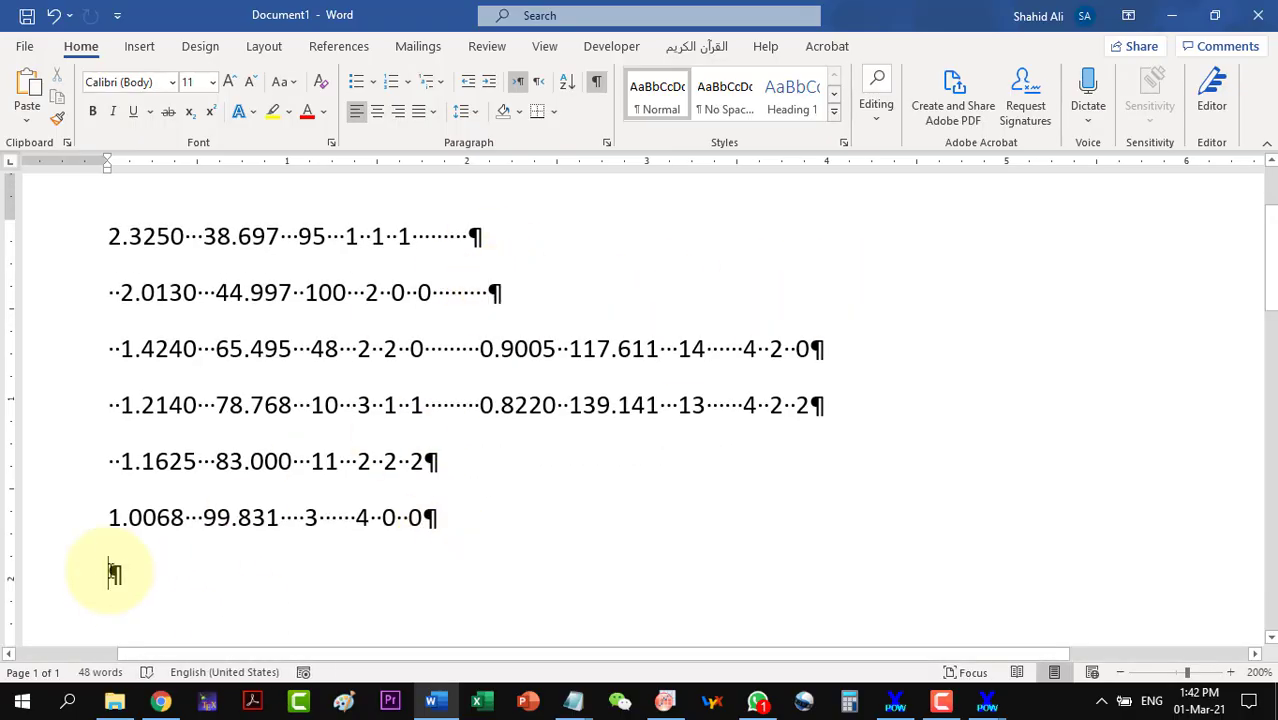
key(ctrl+v)
Move the 0.9005 and 0.8220 peak entries onto new rows at the bottom.
drag(483, 340, 826, 348)
key(ctrl+x)
click(114, 626)
key(ctrl+v)
key(Return)
drag(478, 292, 845, 285)
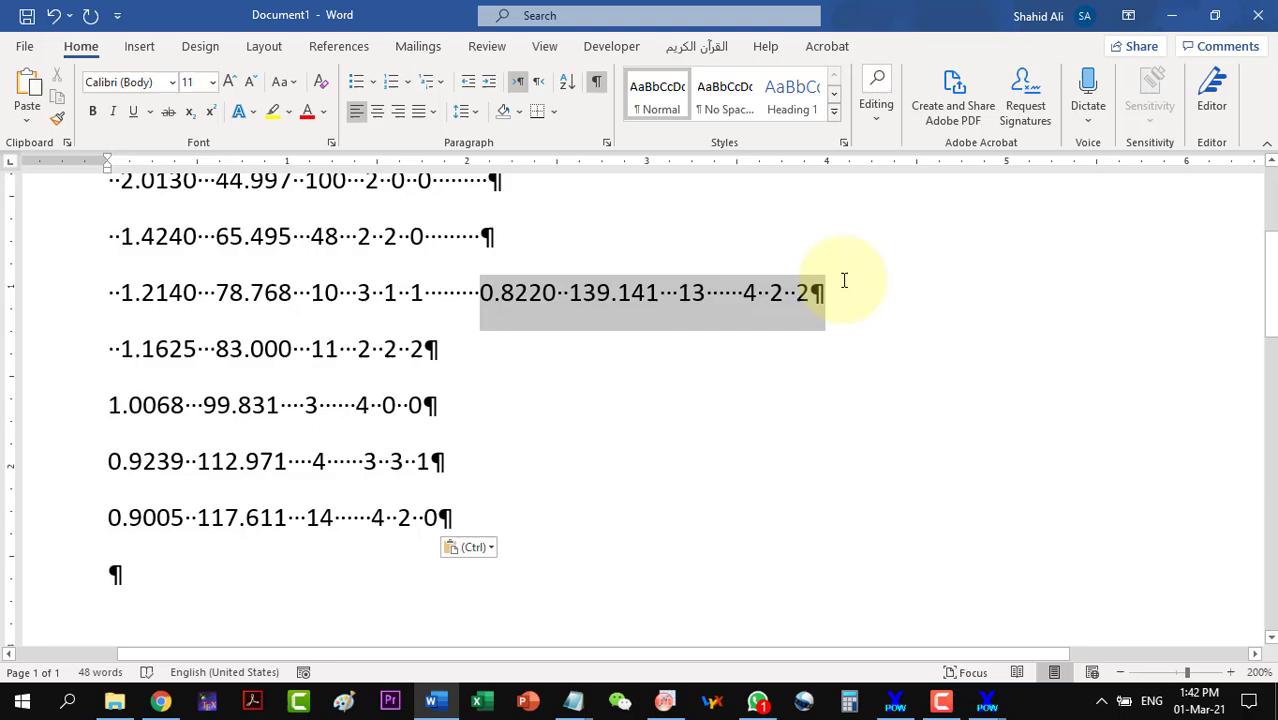
key(ctrl+x)
click(110, 575)
Remove the leading spaces before 2.0130, 1.4240, 1.2140 and 1.1625.
scroll(465, 486, up, 3)
click(121, 360)
key(BackSpace)
key(BackSpace)
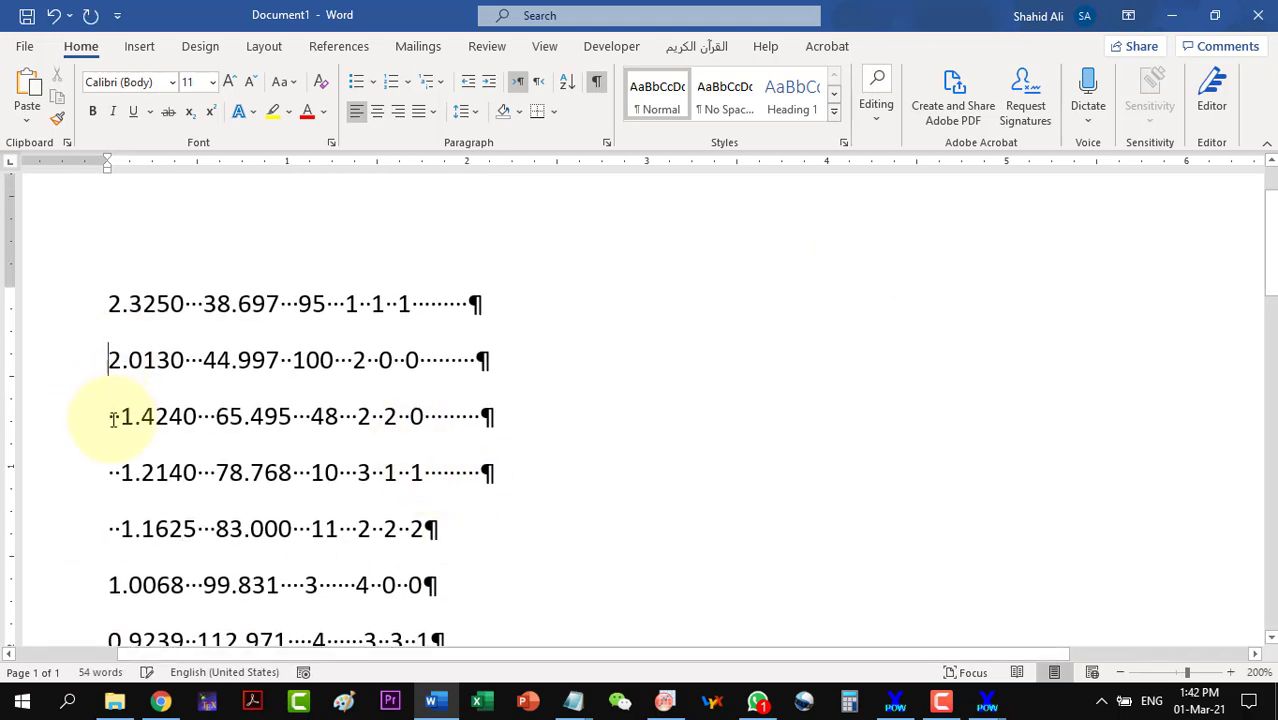
click(121, 416)
key(BackSpace)
key(BackSpace)
click(121, 472)
key(BackSpace)
key(BackSpace)
click(121, 528)
key(BackSpace)
key(BackSpace)
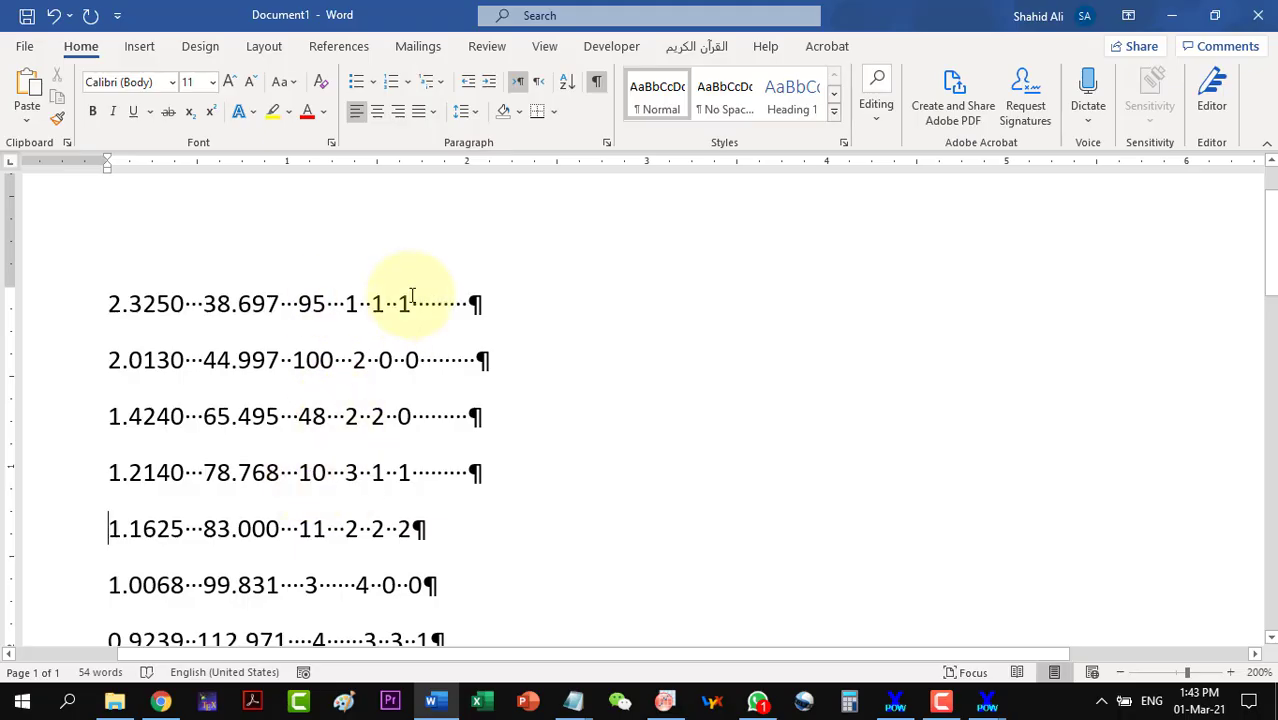
Delete the trailing spaces at the ends of the first four rows.
drag(412, 300, 472, 304)
key(Delete)
drag(420, 360, 476, 362)
key(Delete)
drag(412, 416, 470, 418)
key(Delete)
drag(412, 472, 470, 474)
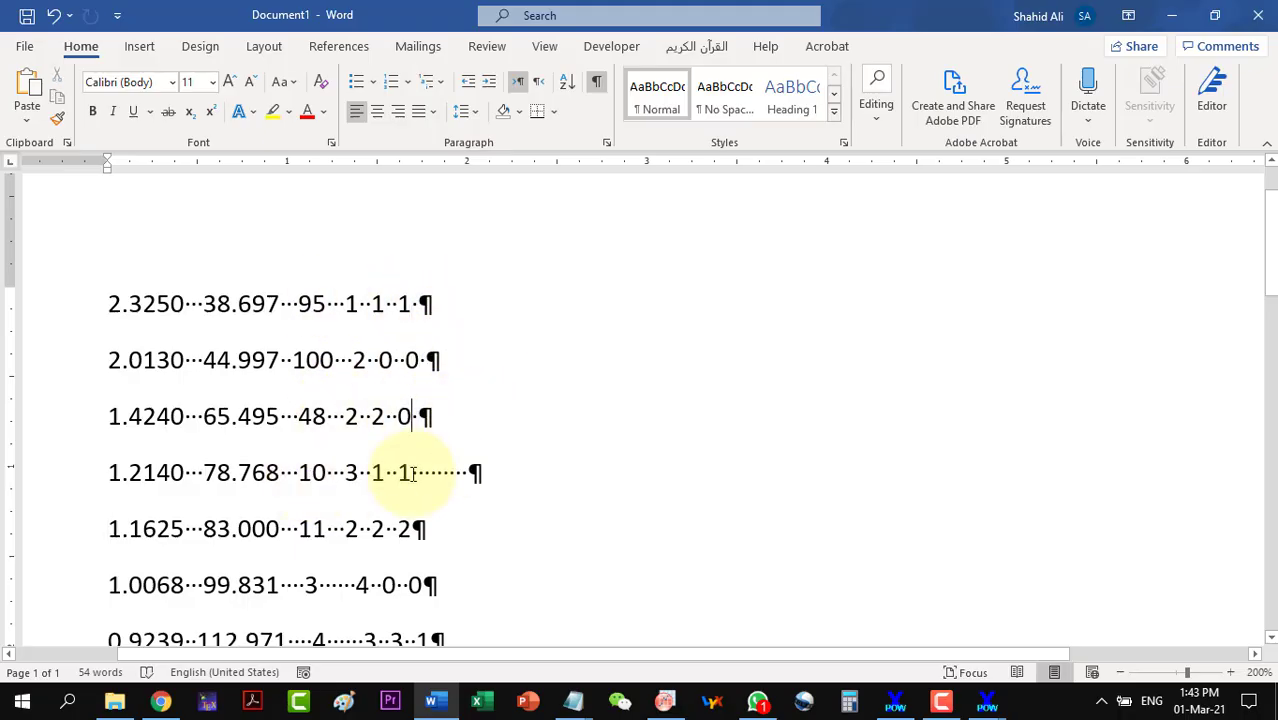
key(Delete)
key(Delete)
click(413, 416)
key(Delete)
click(420, 360)
key(Delete)
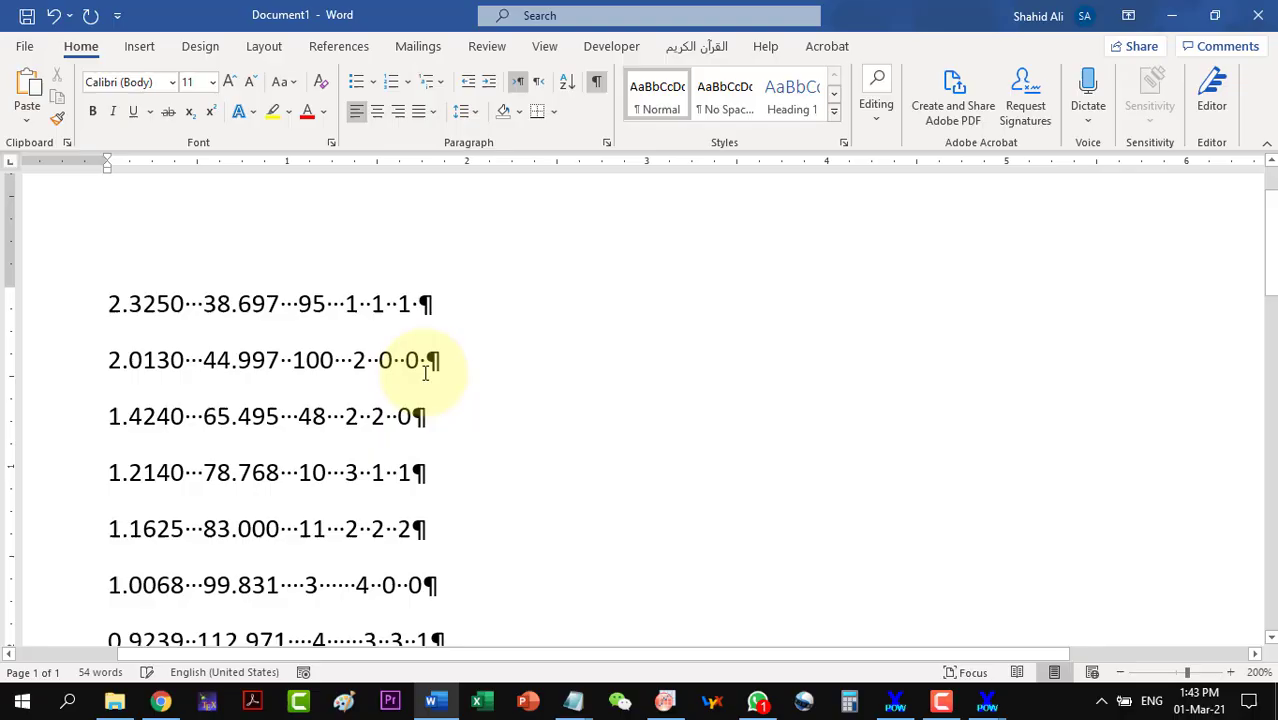
click(412, 303)
key(Delete)
Delete the extra spaces in the 1.0068, 0.9239 and 0.9005 rows.
scroll(425, 410, down, 3)
scroll(380, 320, up, 1)
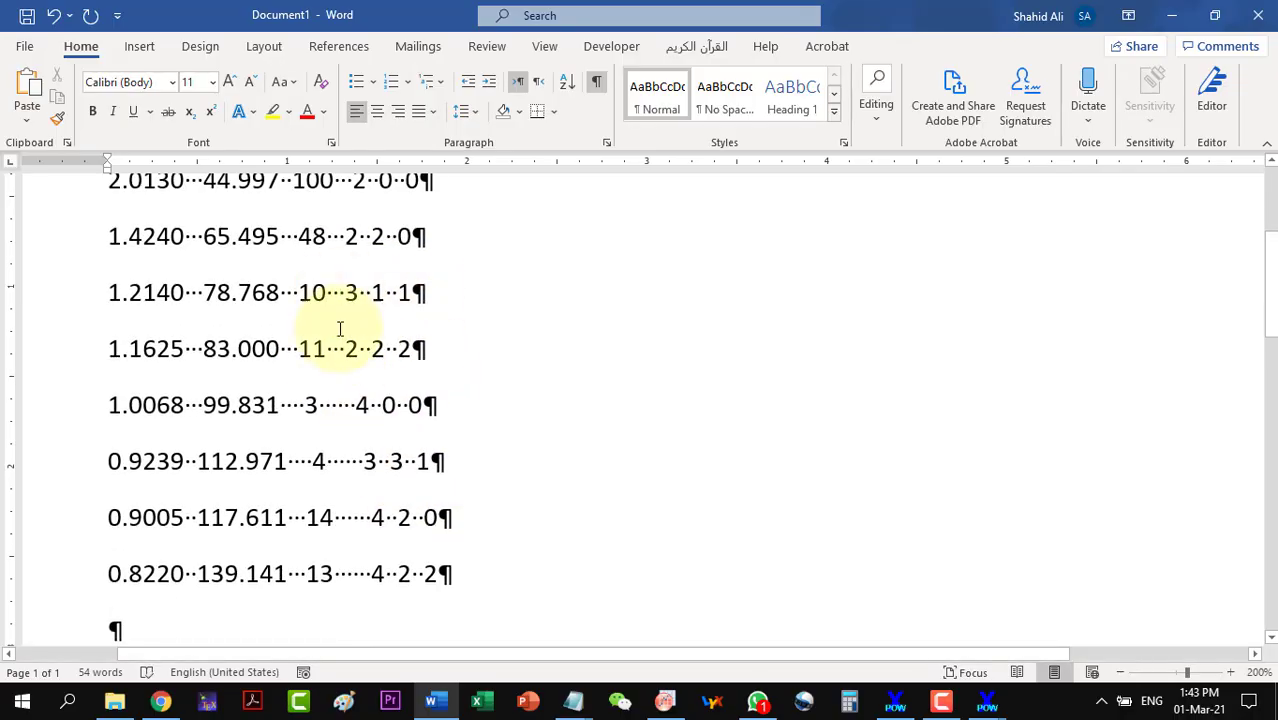
drag(338, 405, 352, 405)
key(Delete)
drag(343, 461, 362, 461)
key(Delete)
drag(338, 517, 357, 517)
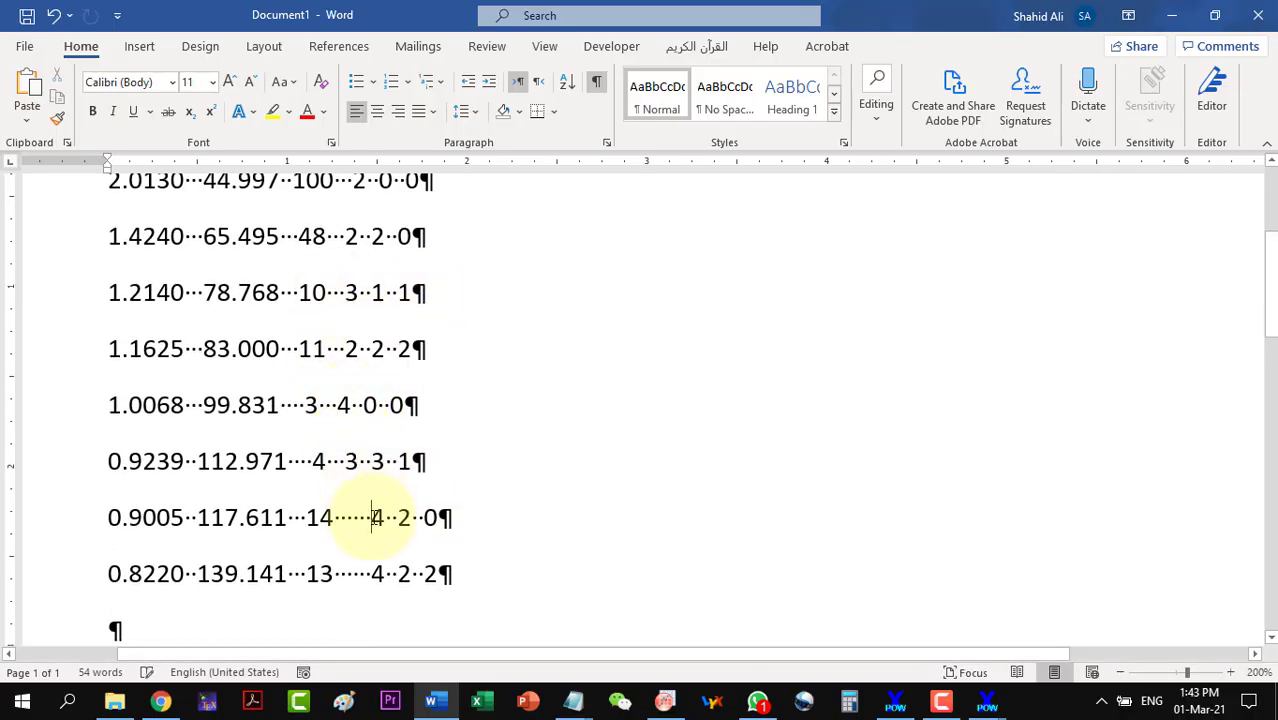
key(Delete)
Copy the three-space gap after 2.3250 for reuse.
scroll(208, 379, up, 3)
scroll(214, 462, down, 2)
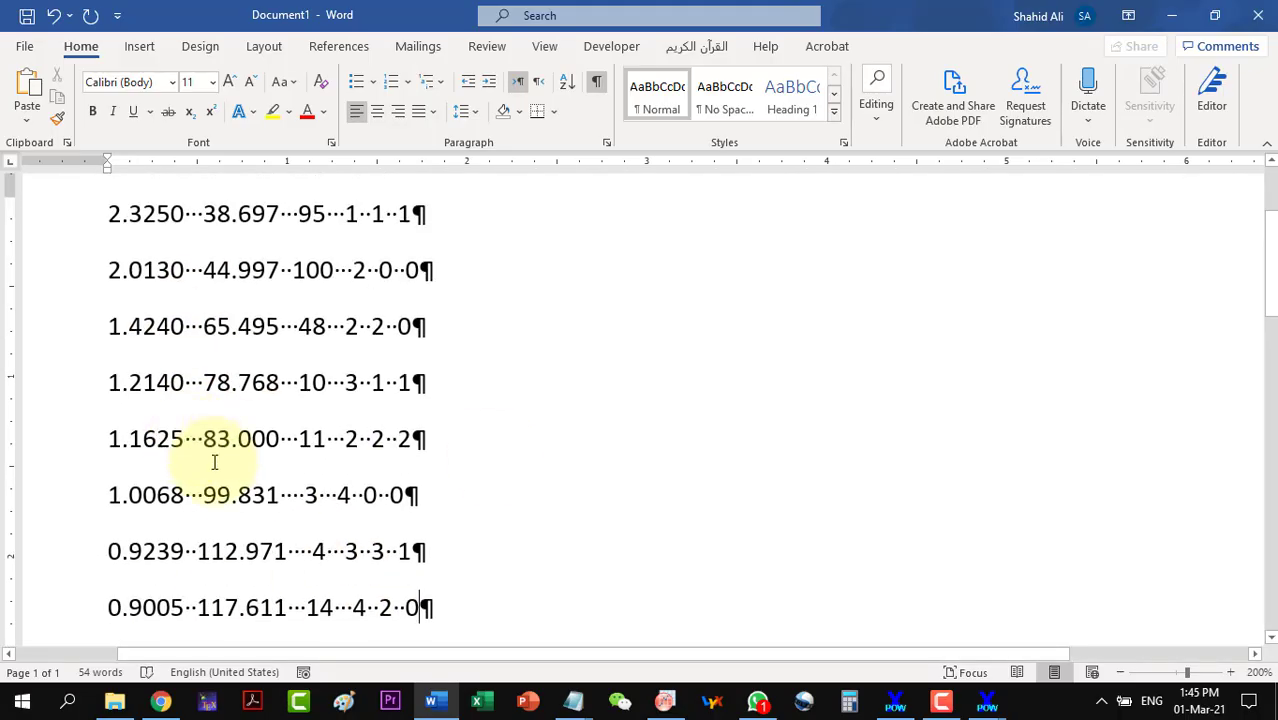
click(191, 551)
scroll(192, 450, down, 3)
scroll(342, 294, up, 5)
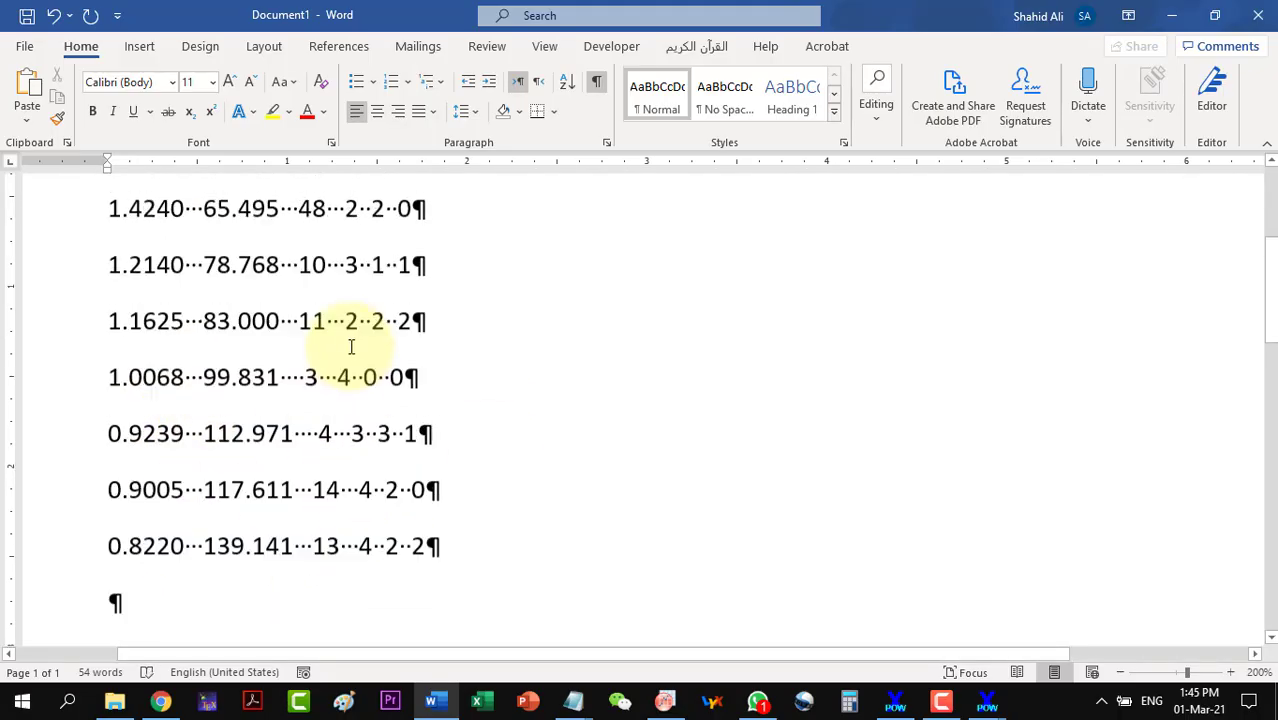
drag(186, 303, 204, 303)
right_click(193, 301)
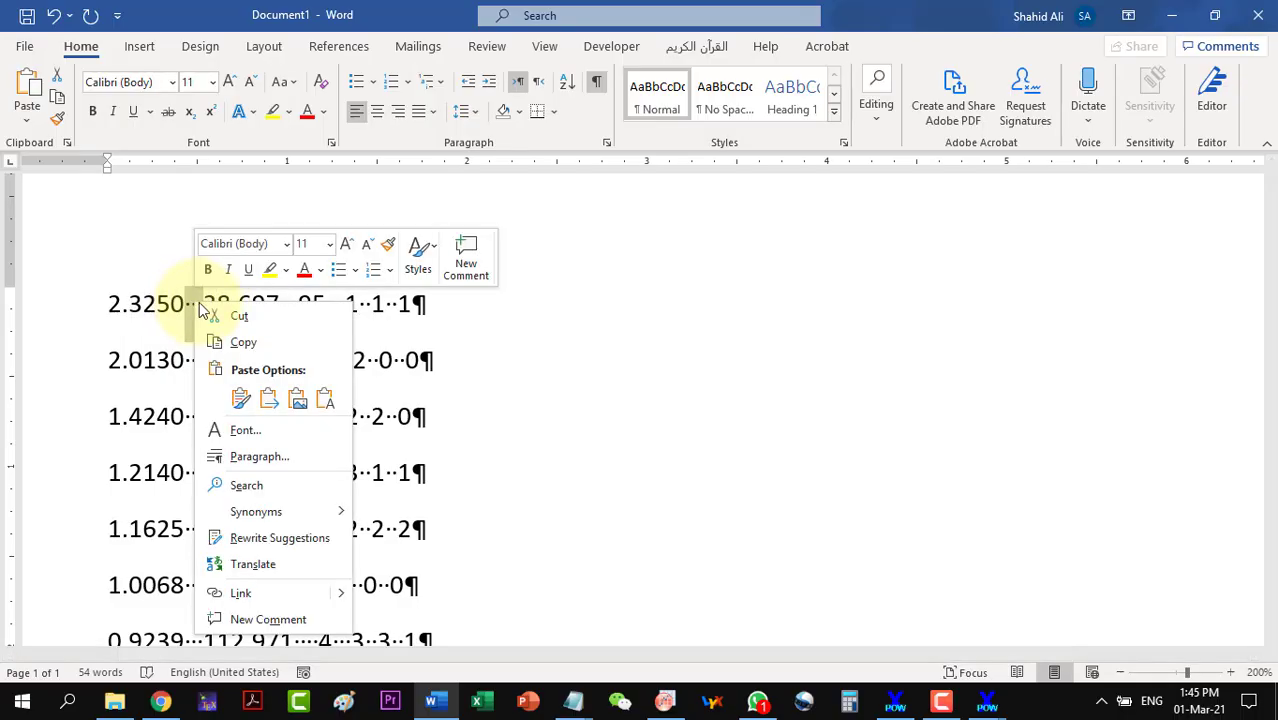
click(219, 343)
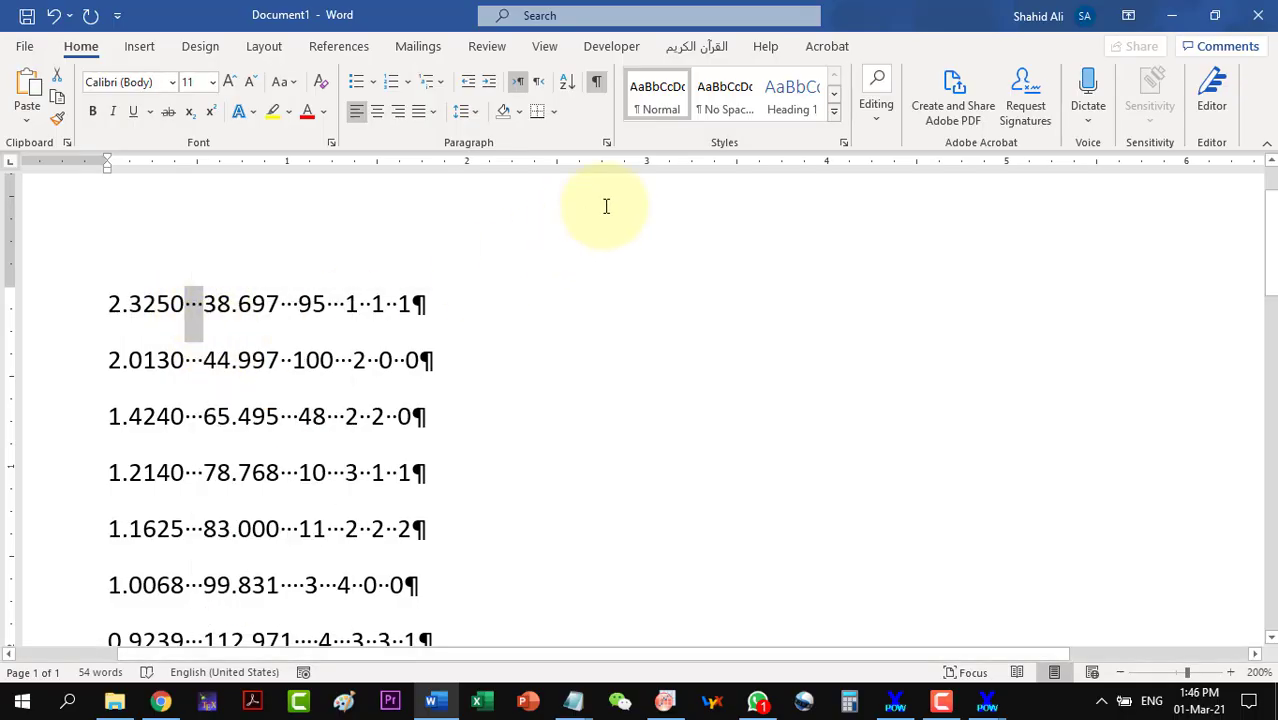
Replace all spaces in the Word peak list with tab characters (26 replacements).
scroll(605, 205, down, 1)
click(875, 118)
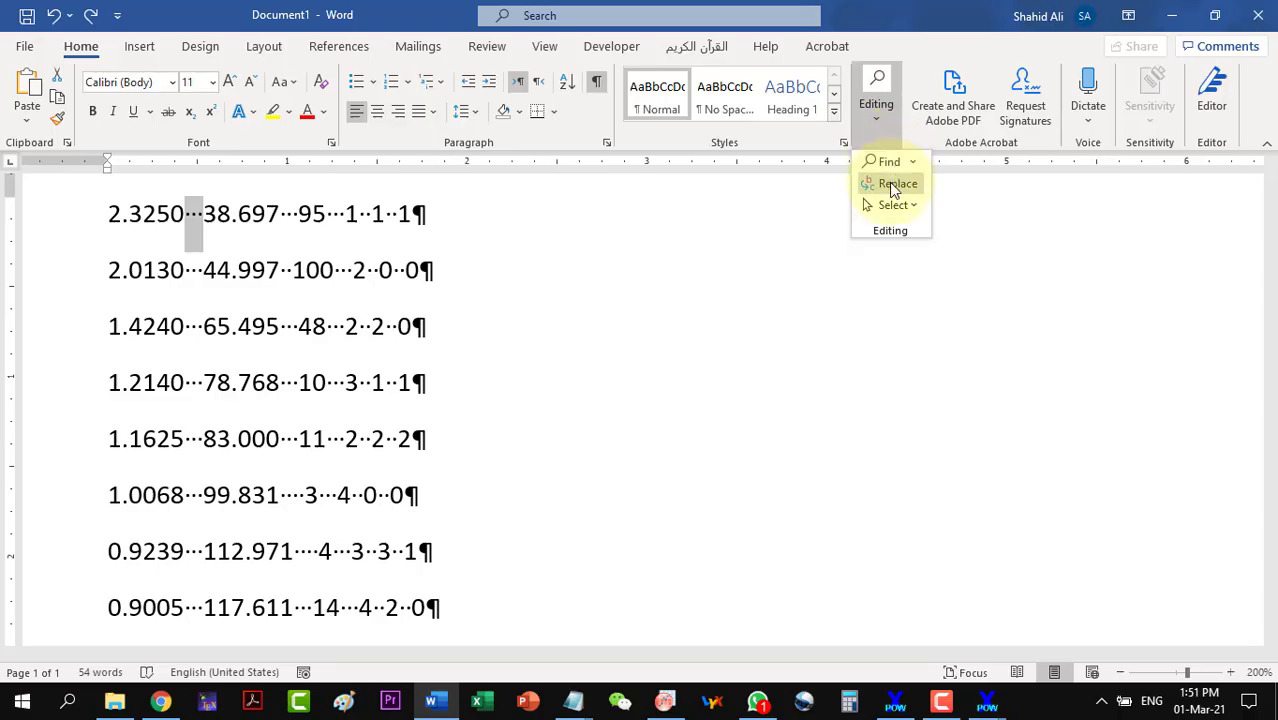
click(889, 184)
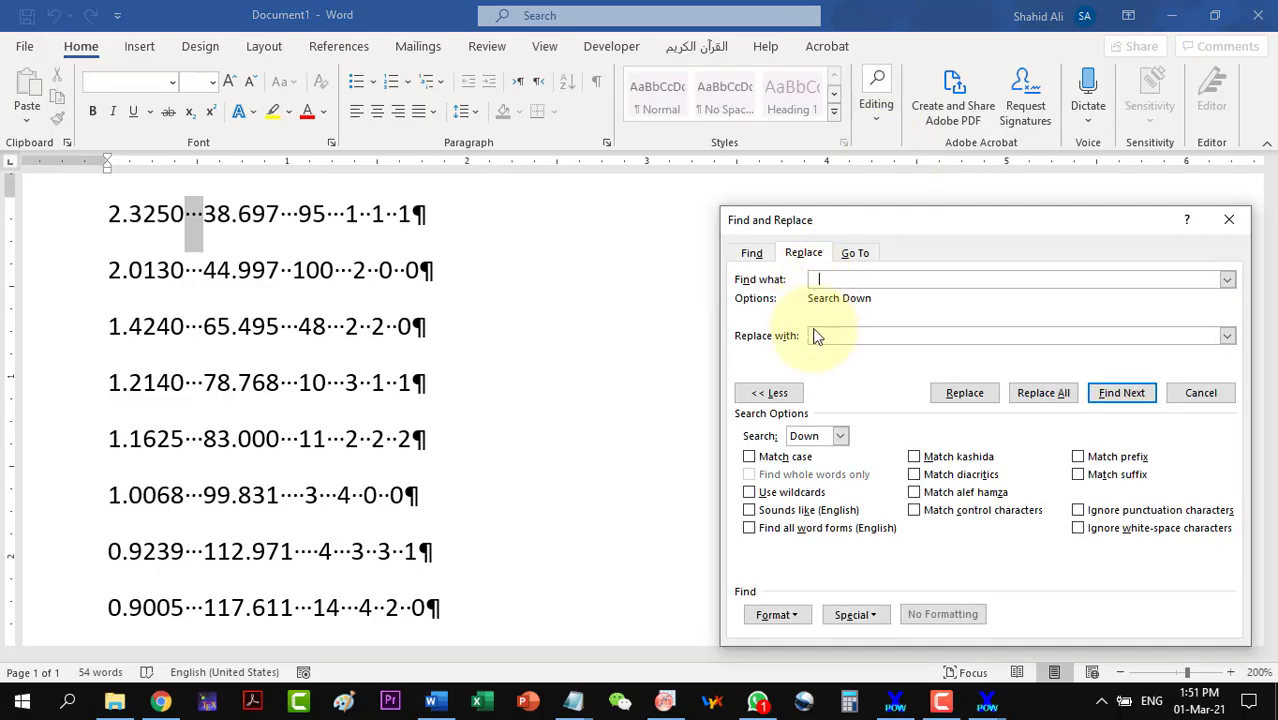
click(855, 617)
click(757, 226)
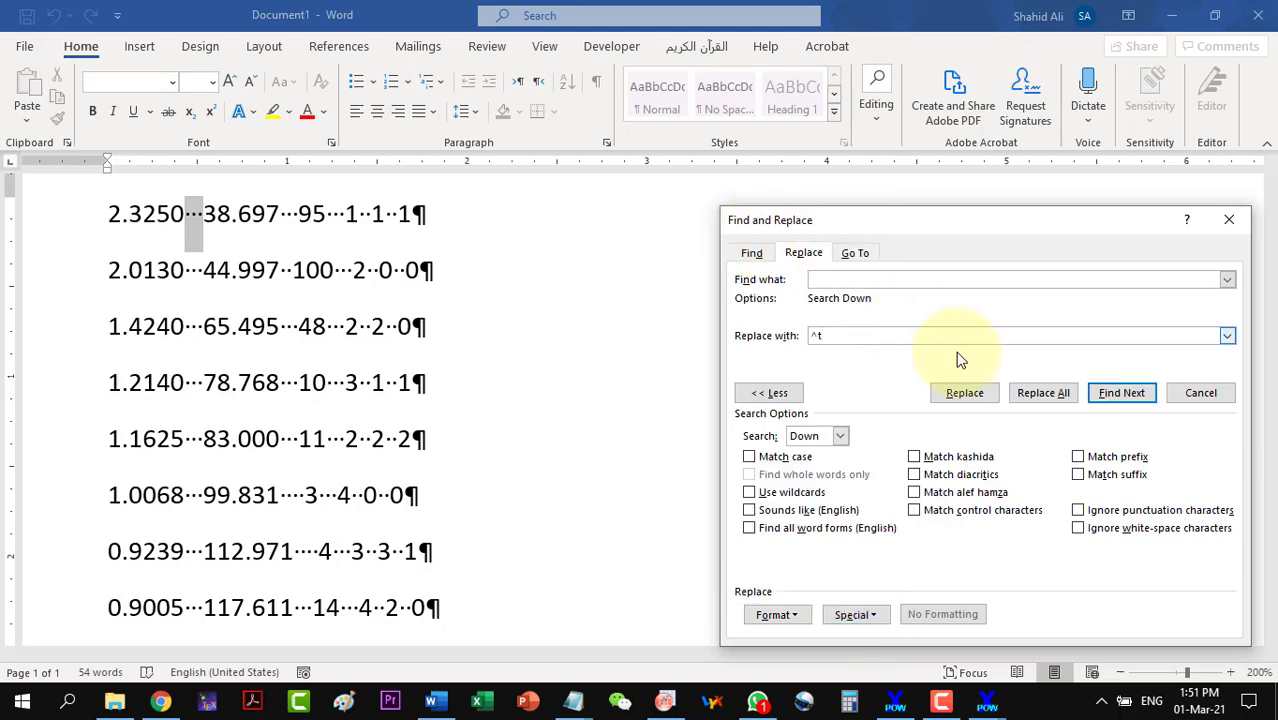
click(1040, 393)
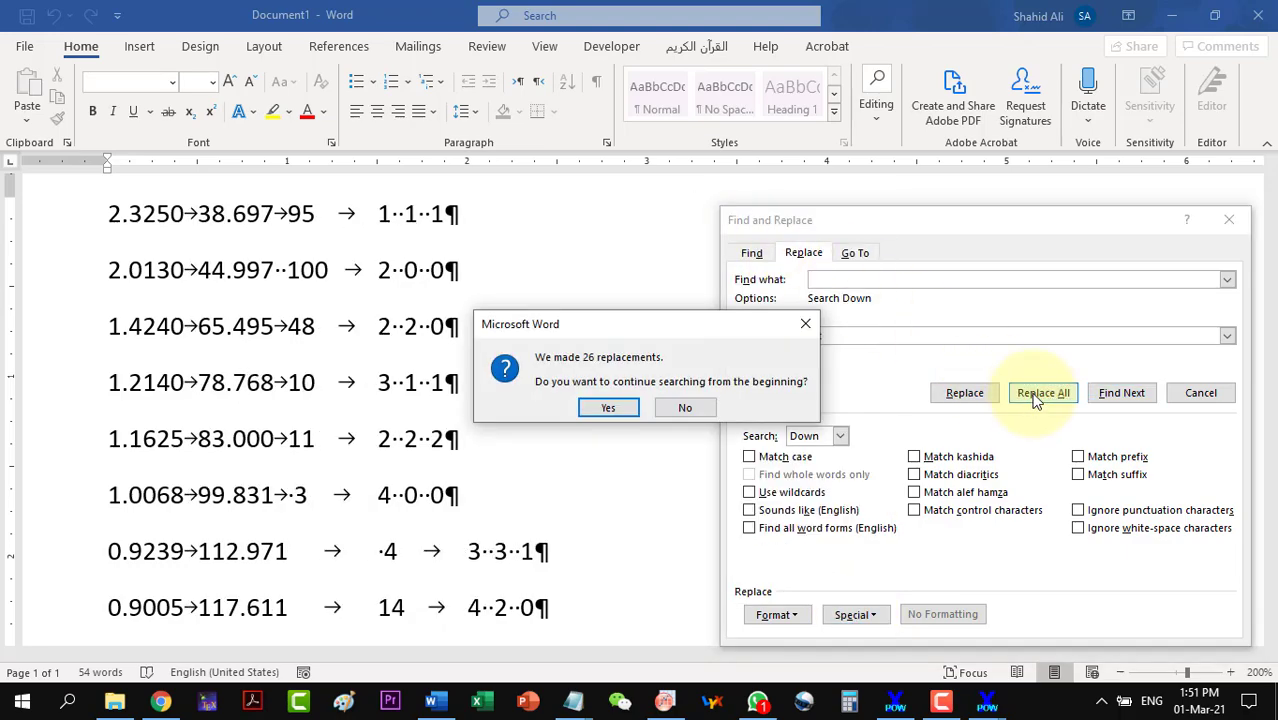
click(688, 407)
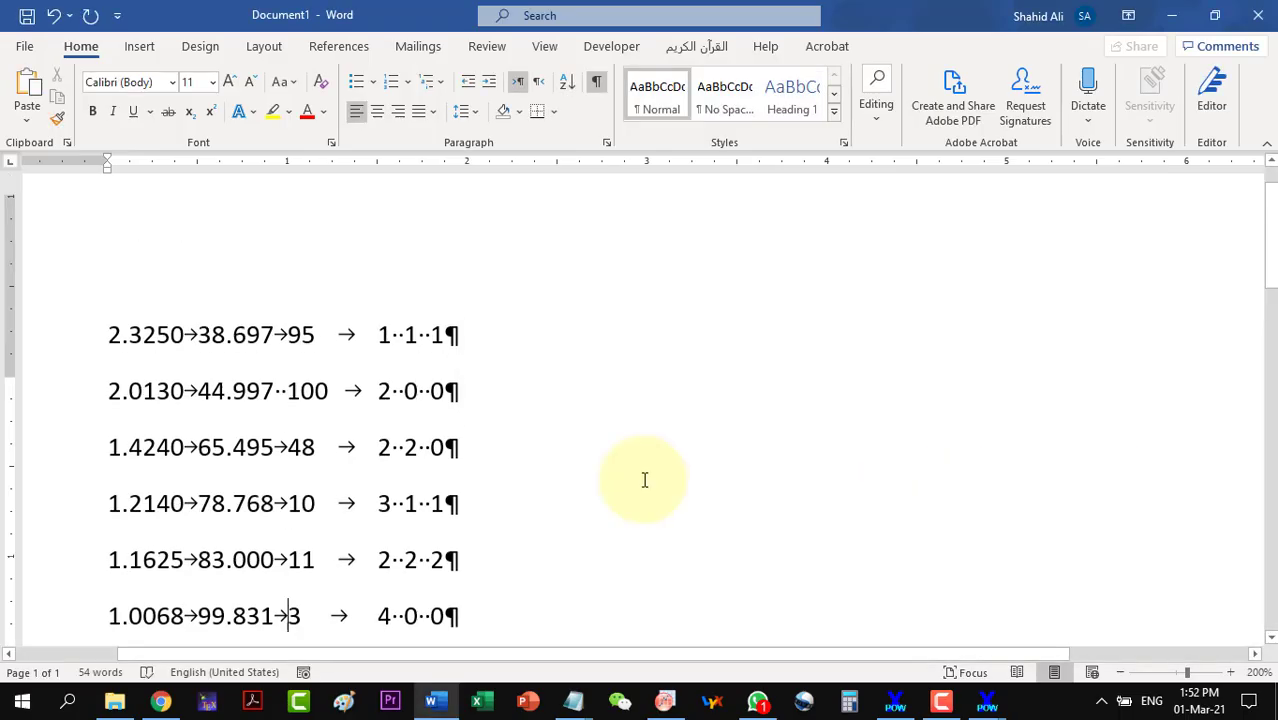
scroll(645, 480, up, 2)
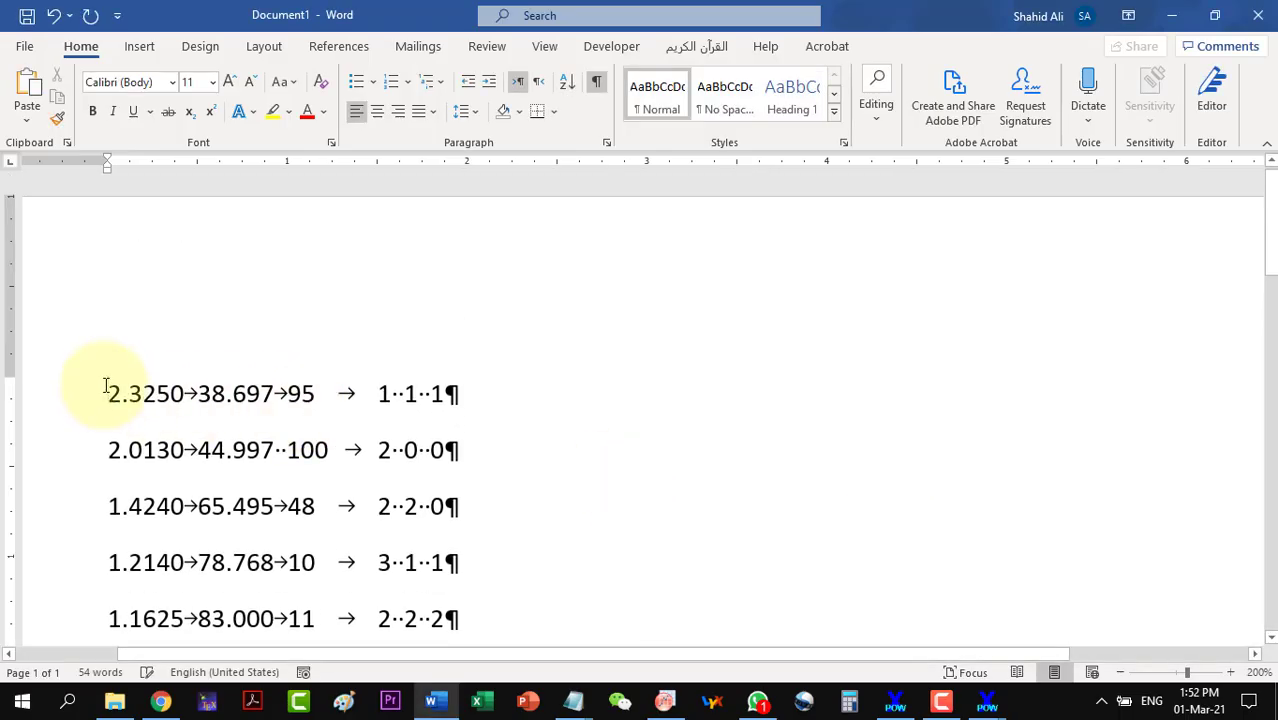
Convert the whole tab-separated peak list into a four-column Word table.
key(ctrl+a)
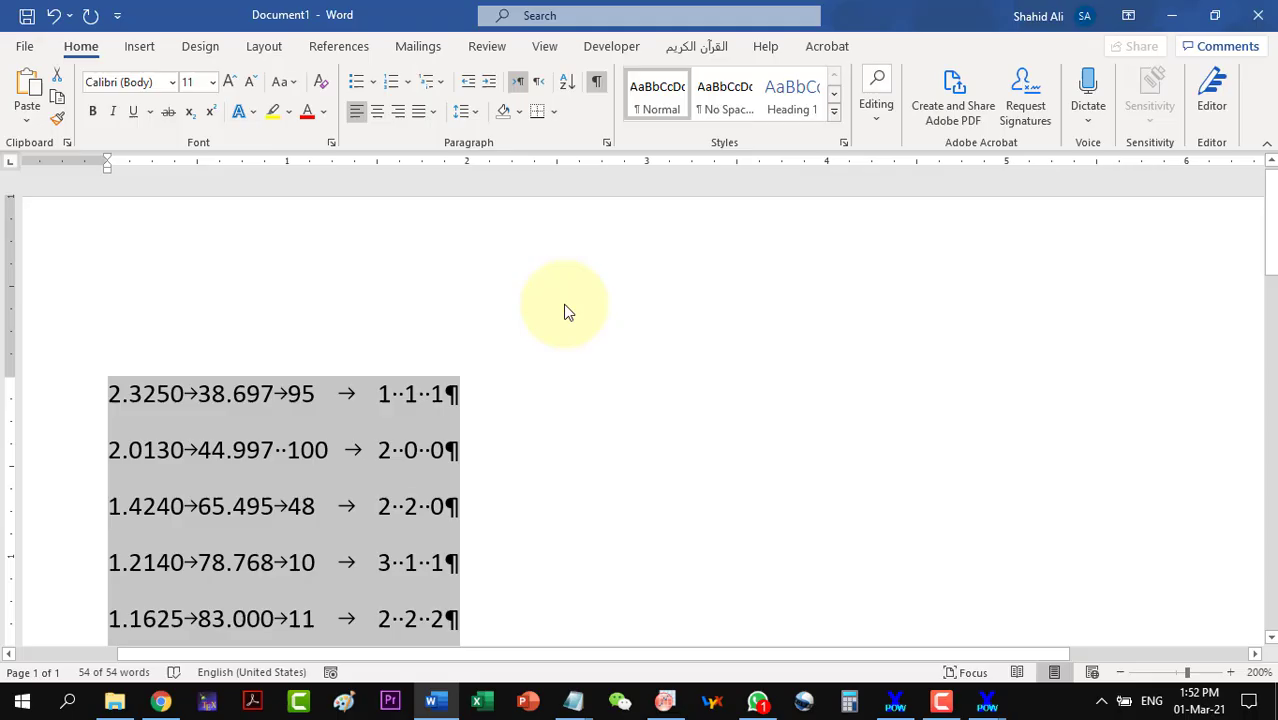
click(140, 47)
click(136, 118)
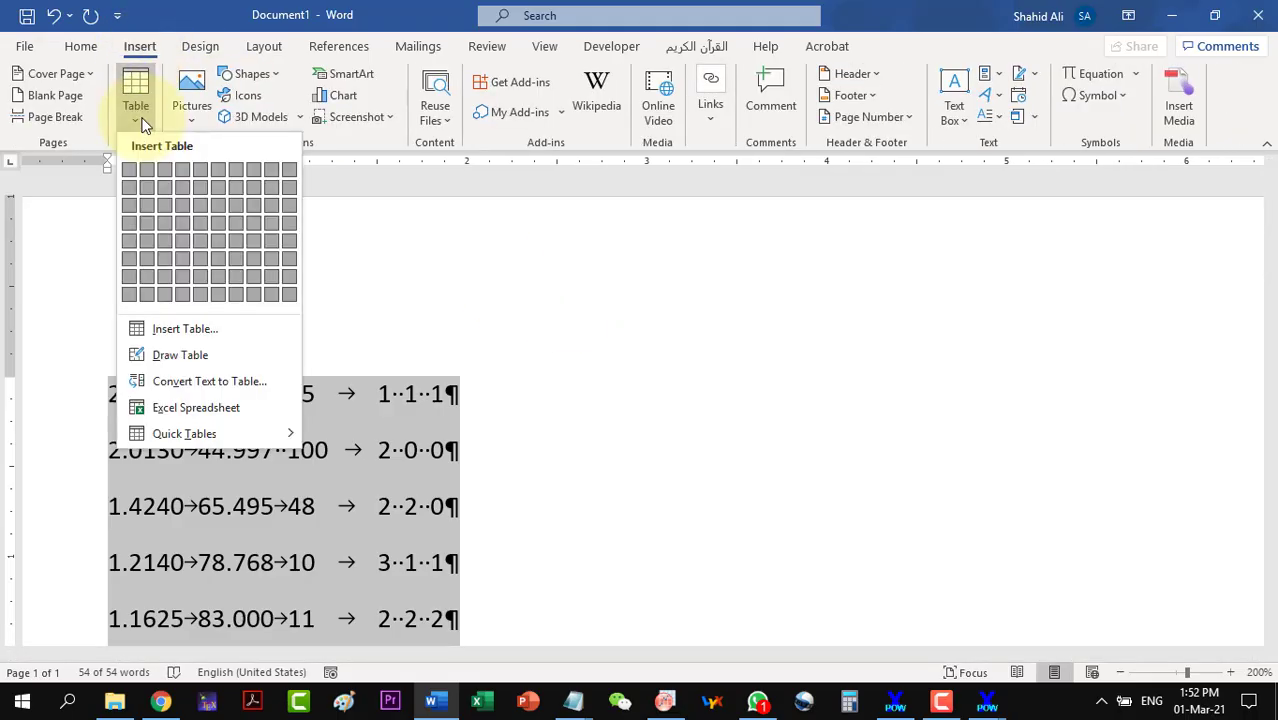
click(190, 381)
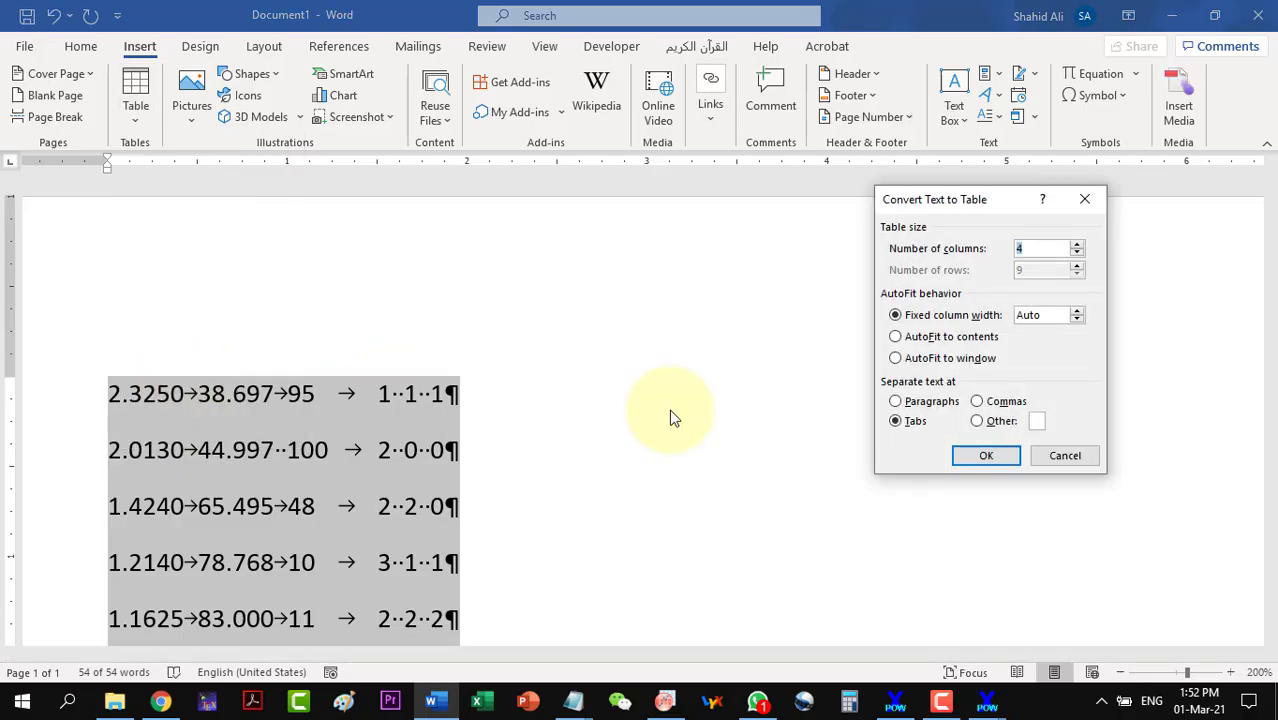
click(986, 456)
Copy the table's second and third columns (peak angles and intensities) for OriginPro.
drag(418, 305, 487, 572)
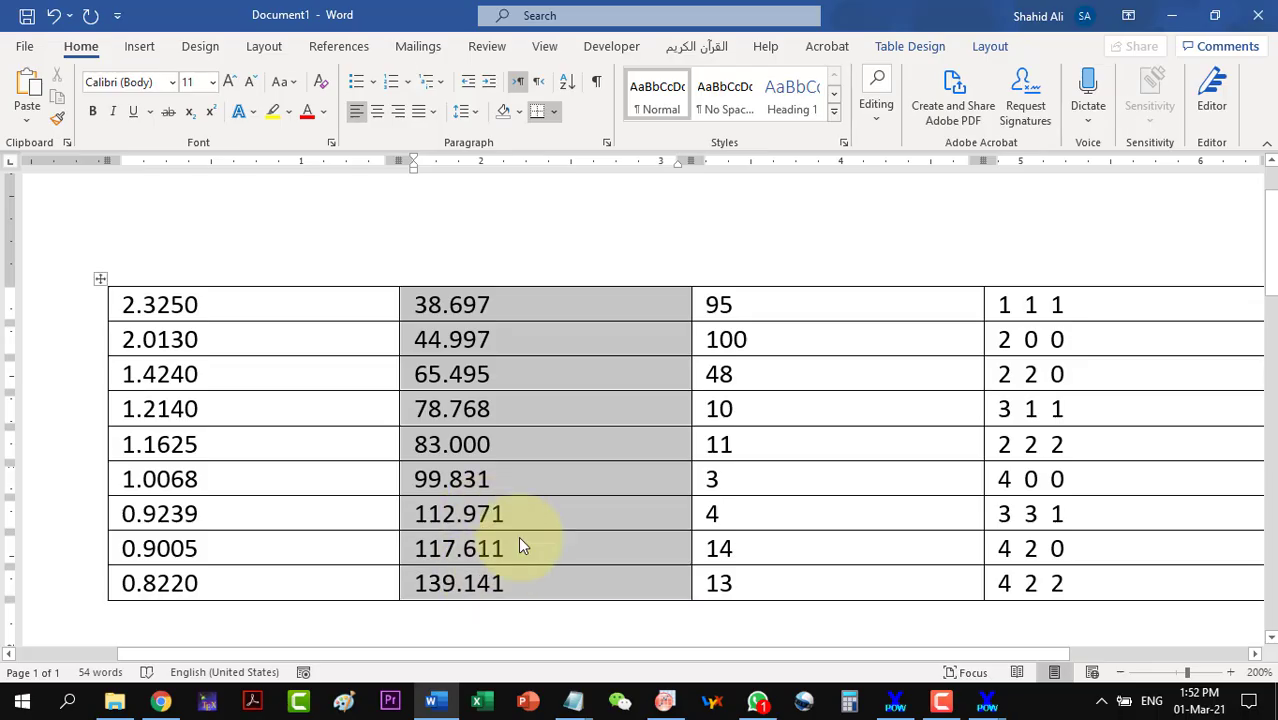
drag(709, 304, 723, 583)
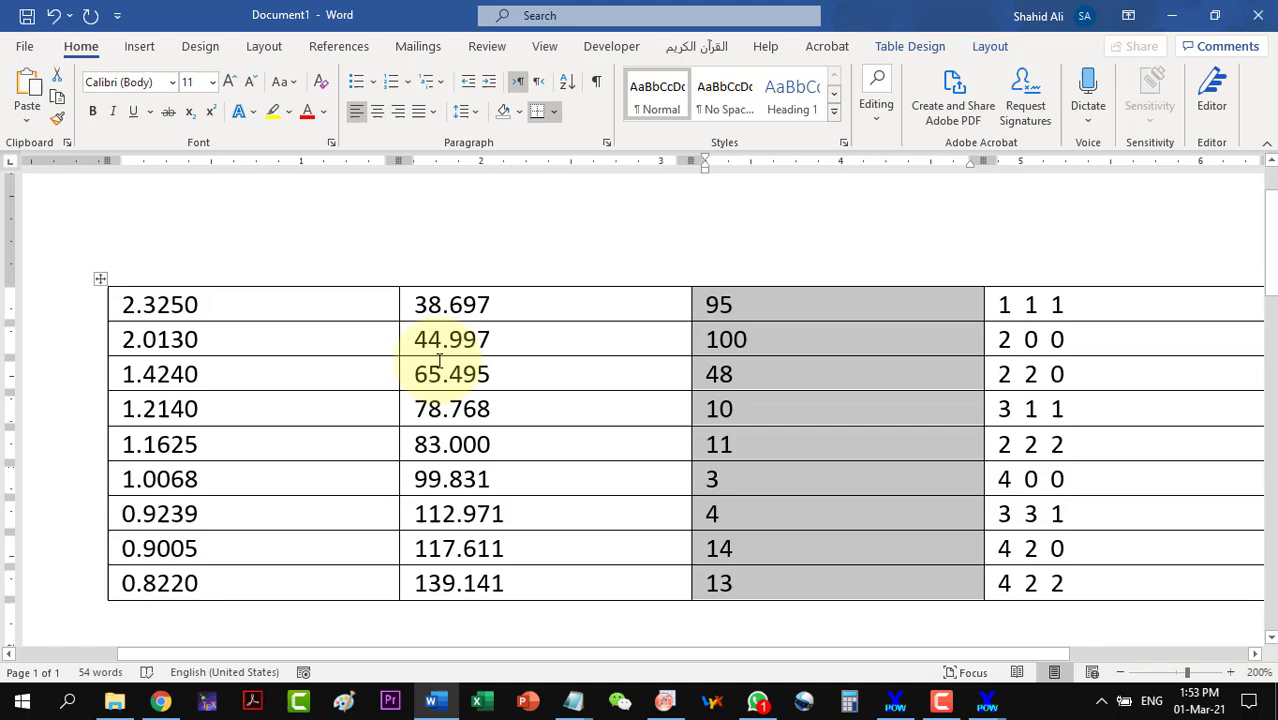
drag(418, 305, 733, 568)
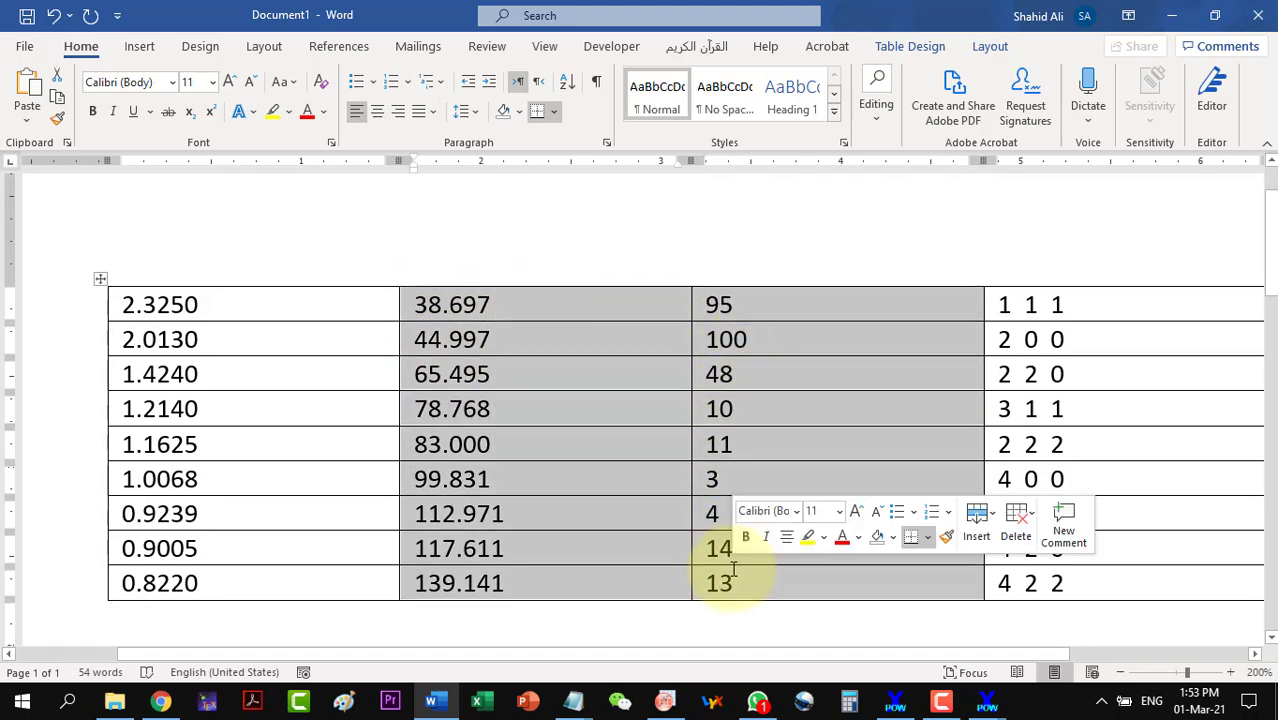
right_click(731, 567)
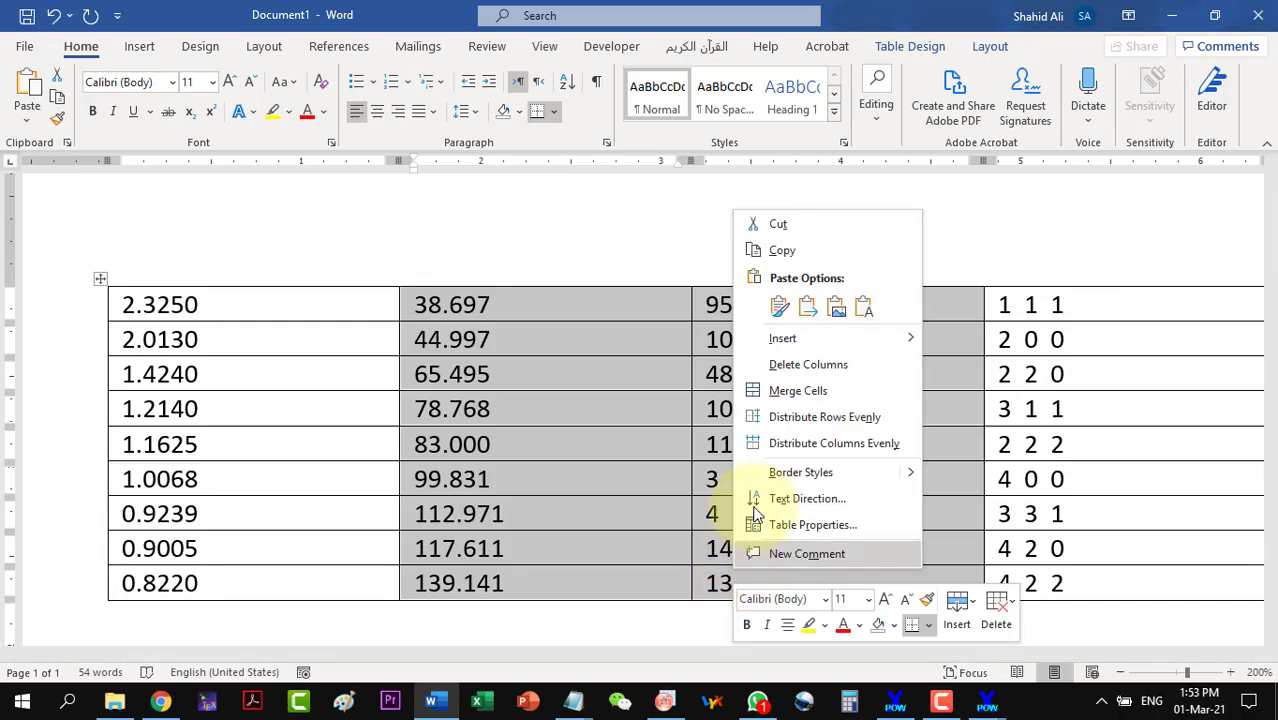
click(792, 247)
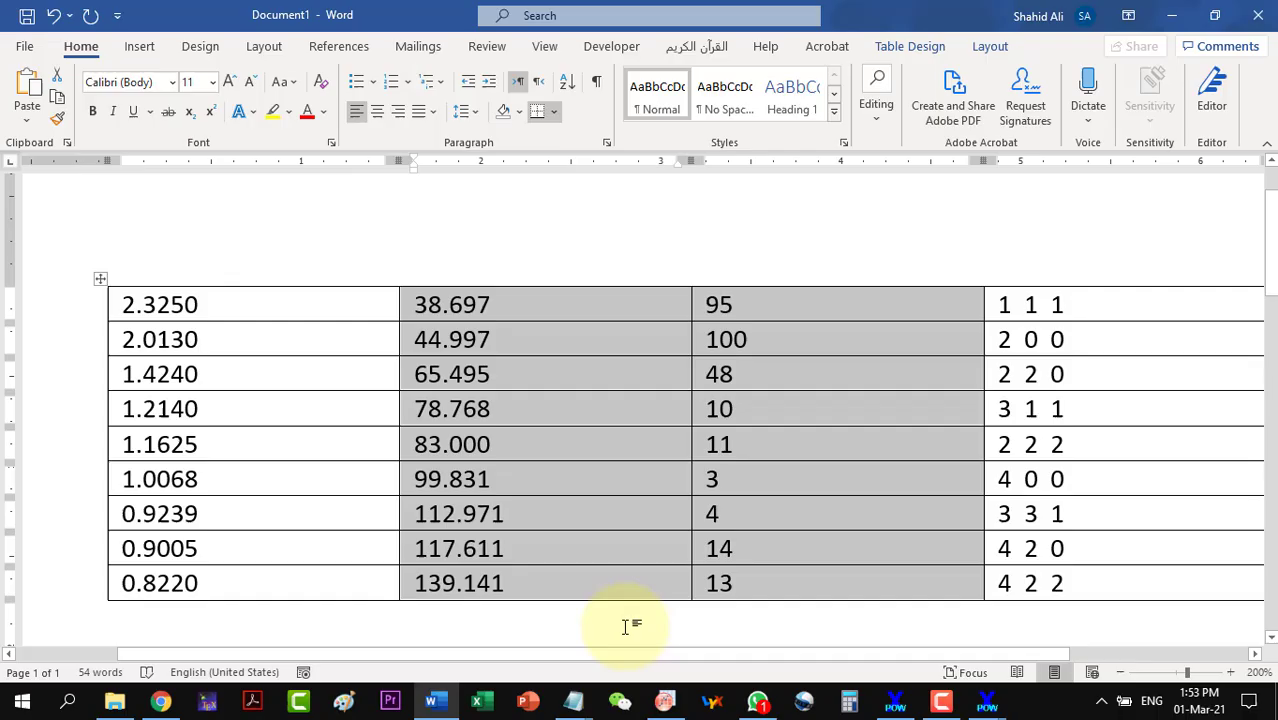
click(665, 702)
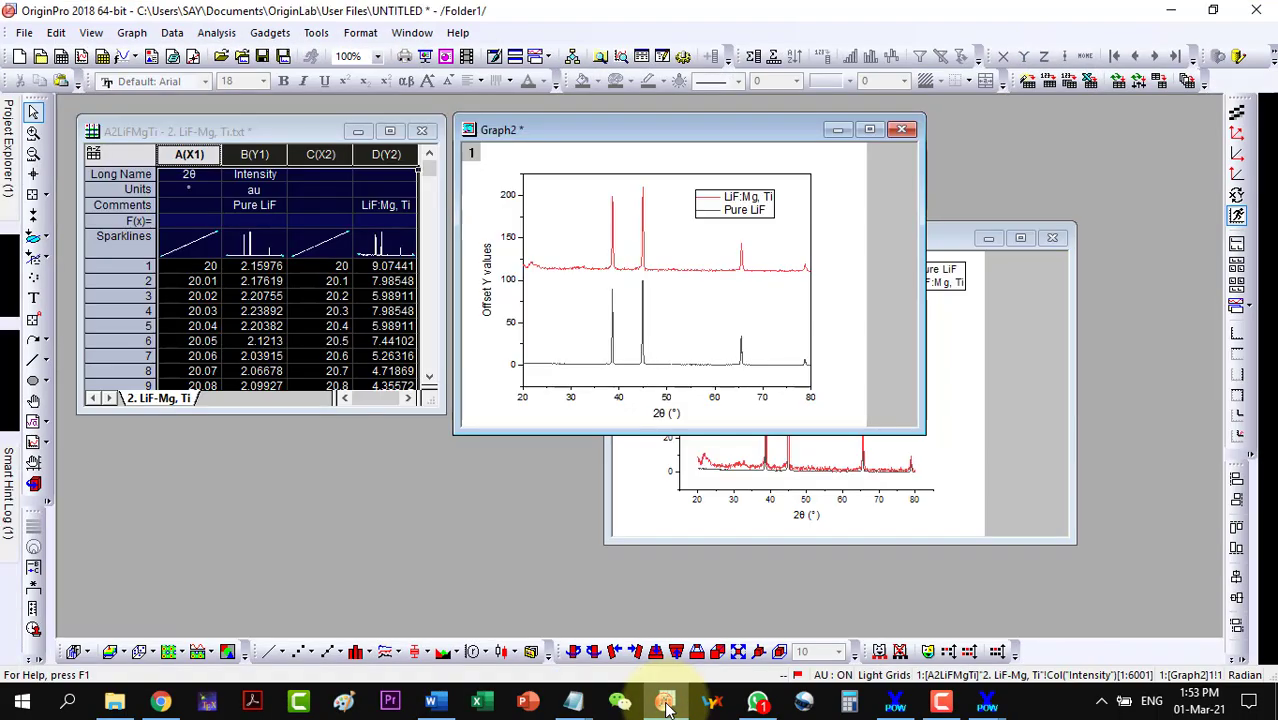
Maximize the A2LiFMgTi worksheet and insert two empty columns before column A.
click(390, 131)
click(598, 262)
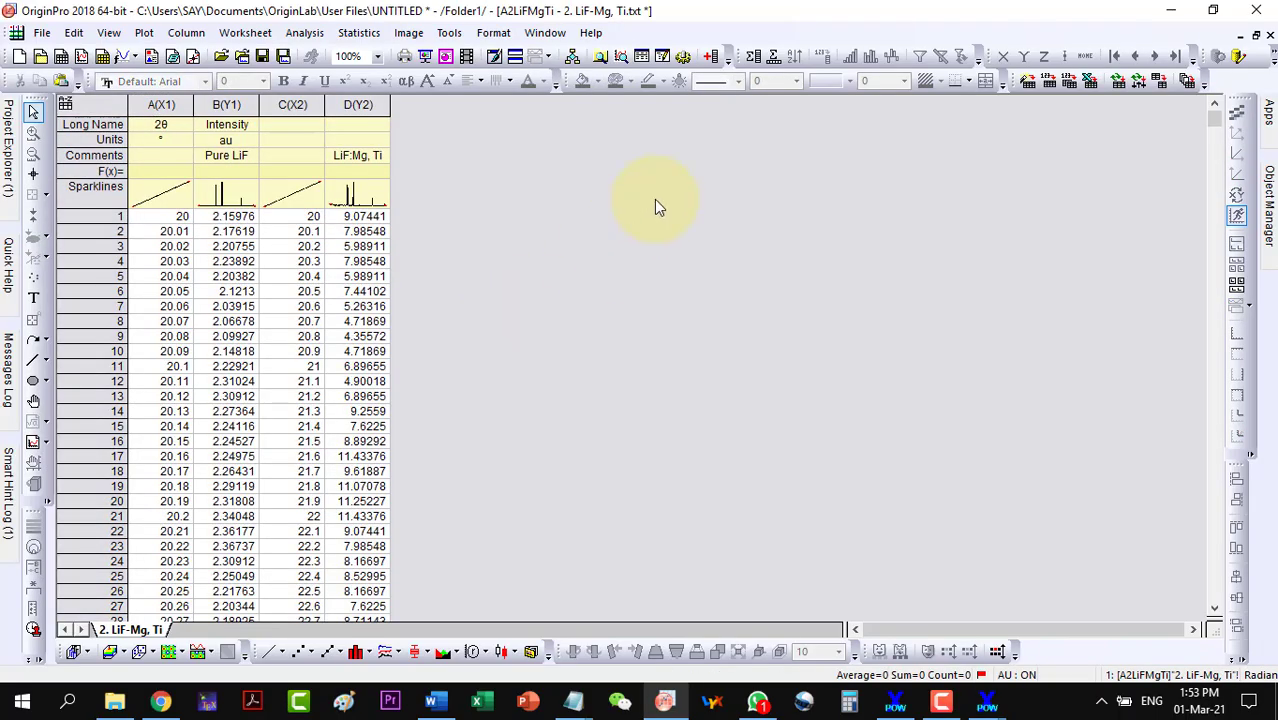
click(151, 105)
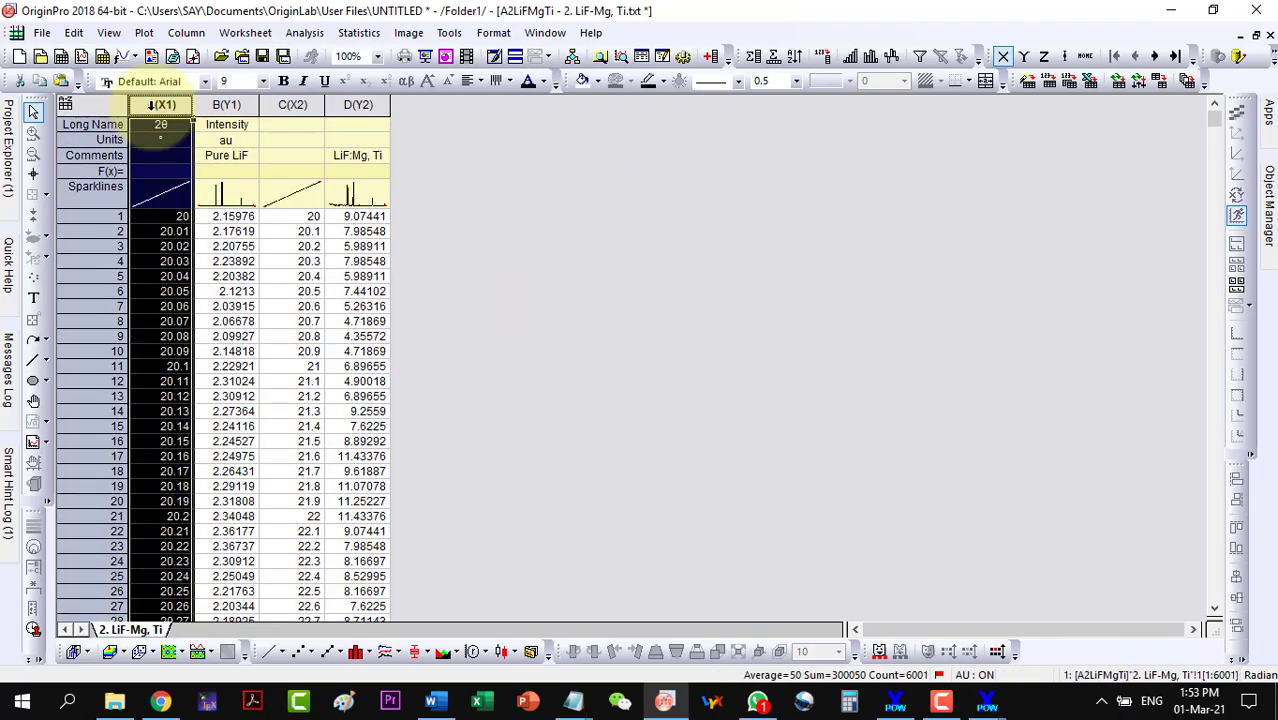
right_click(160, 118)
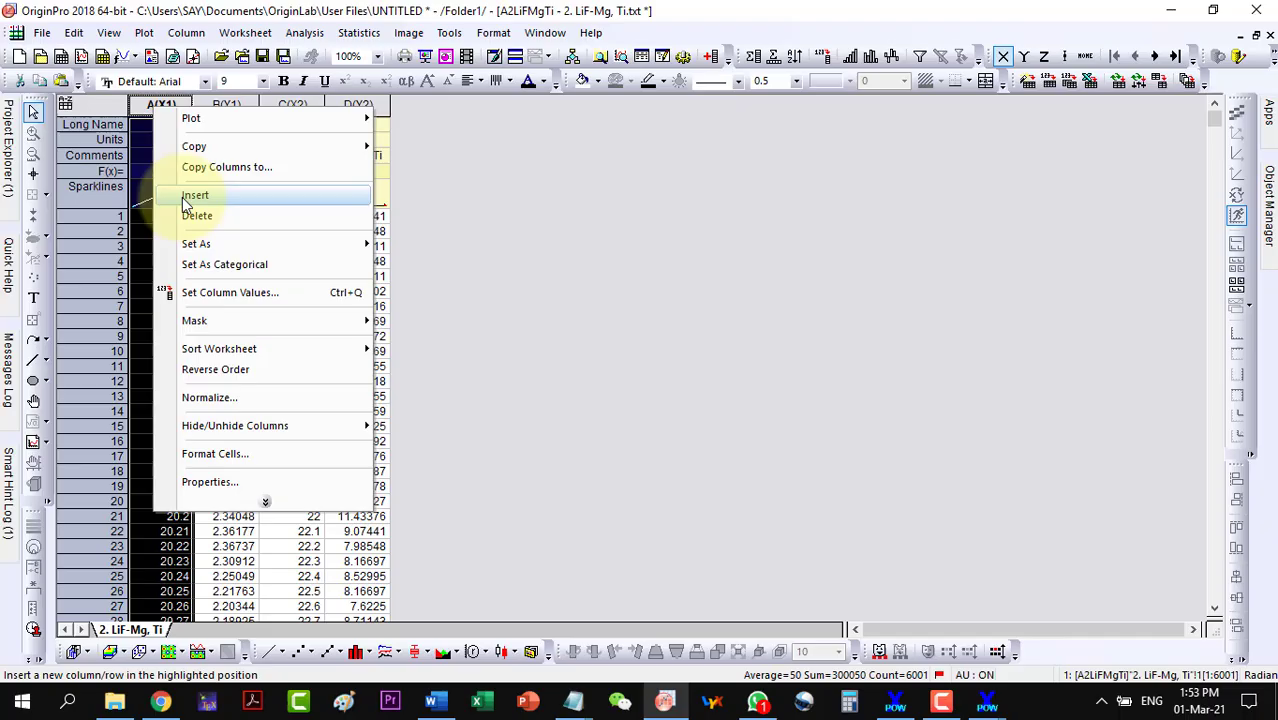
click(185, 195)
right_click(152, 105)
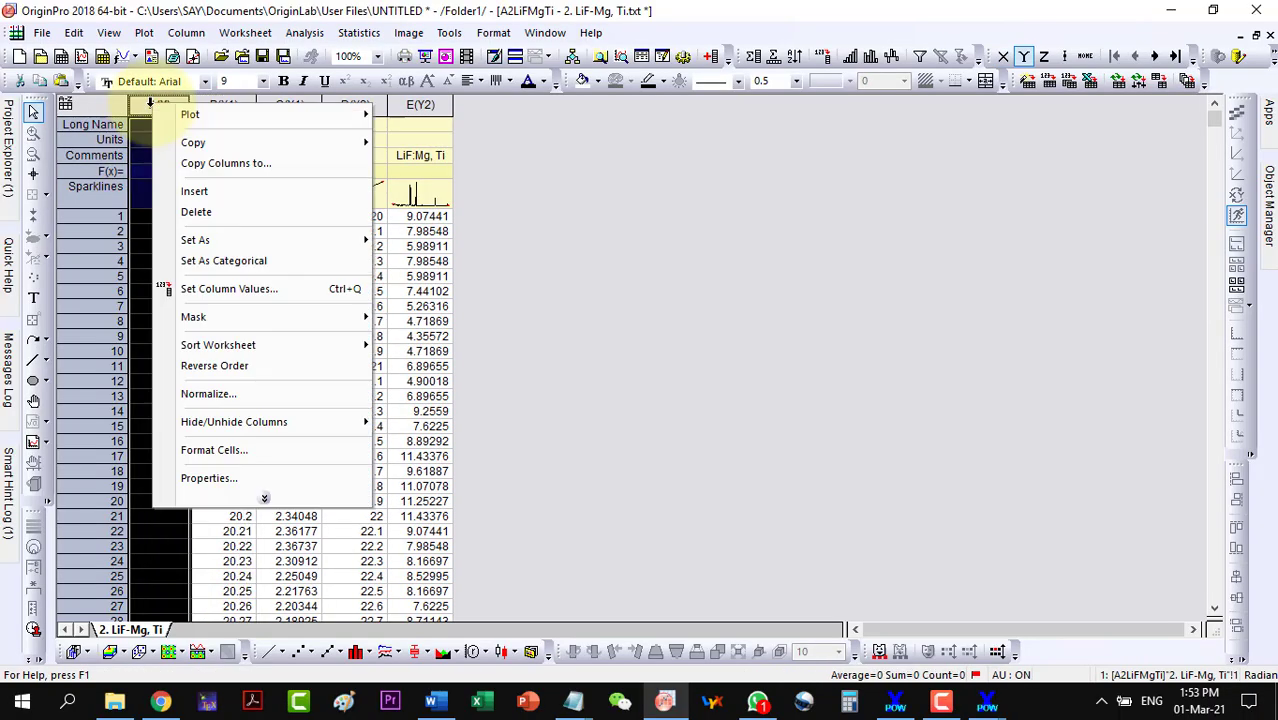
mouse_move(175, 150)
click(180, 191)
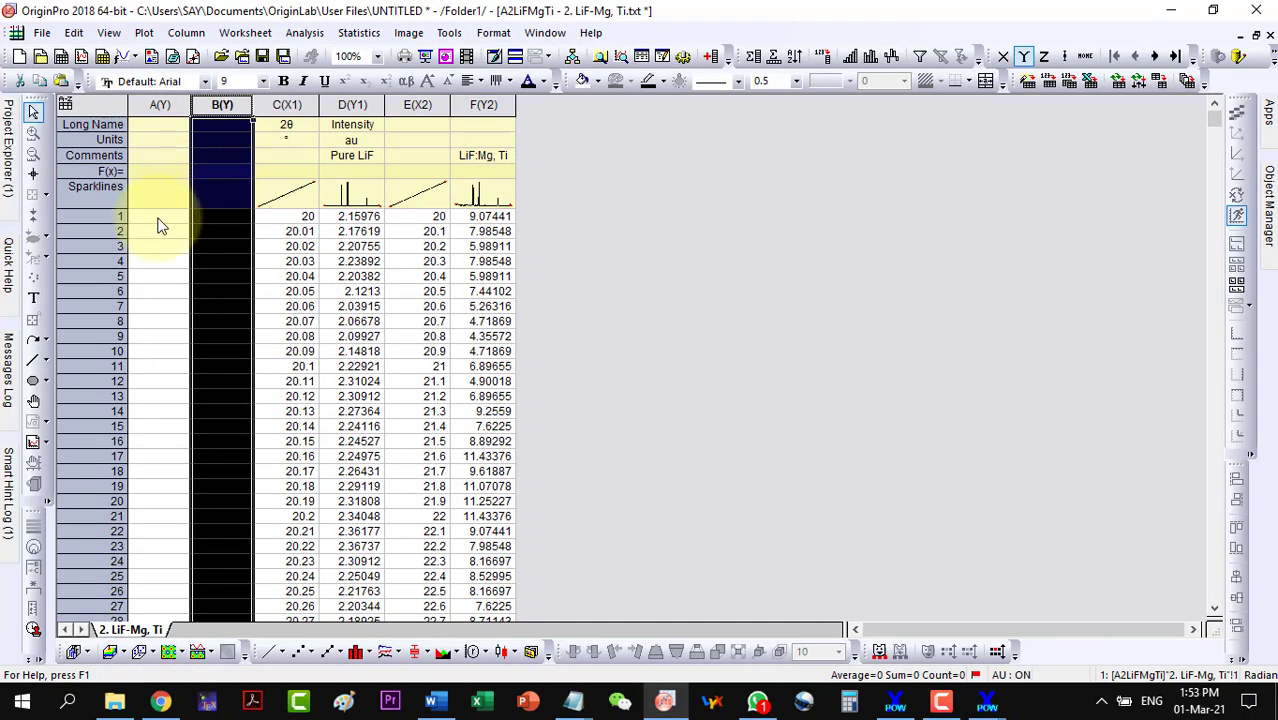
Paste the nine peak angles and intensities into columns A and B, setting A as X.
click(158, 222)
text(38.697	95 44.997	100 65.495	48 78.768	10 83	11 99.831	3 112.971	4 117.611	14 139.141	13)
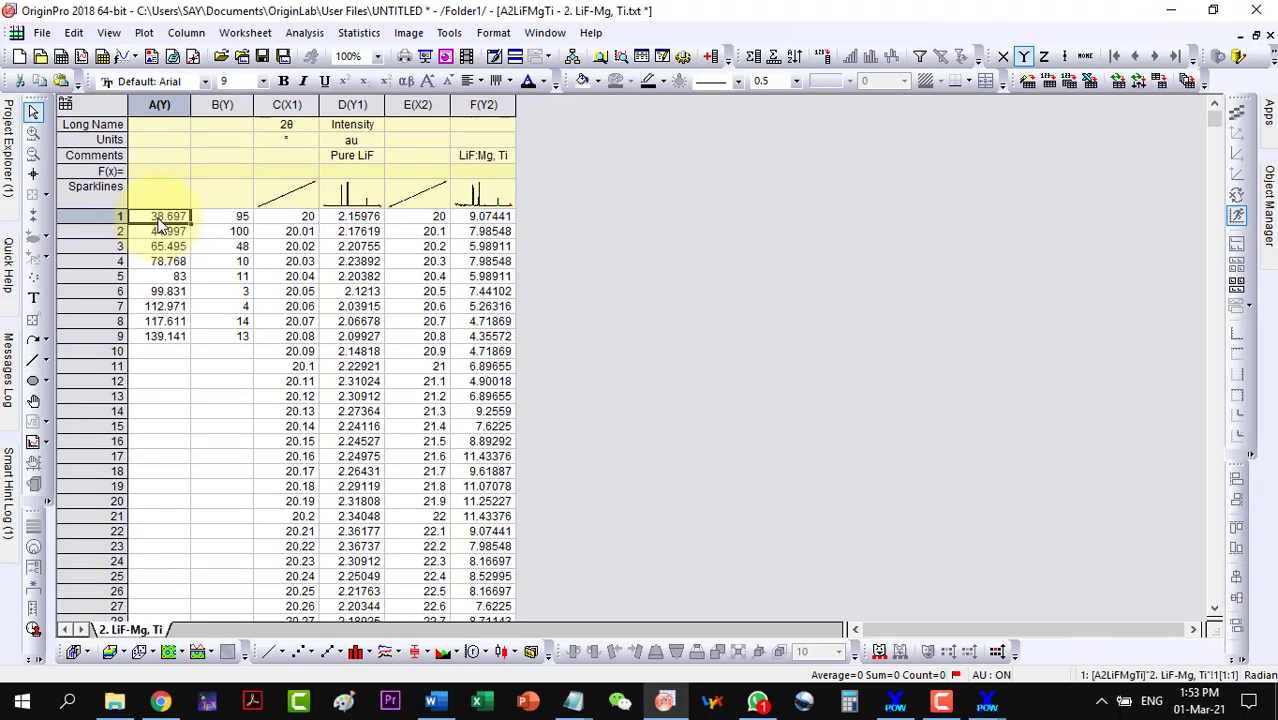
right_click(159, 104)
mouse_move(200, 240)
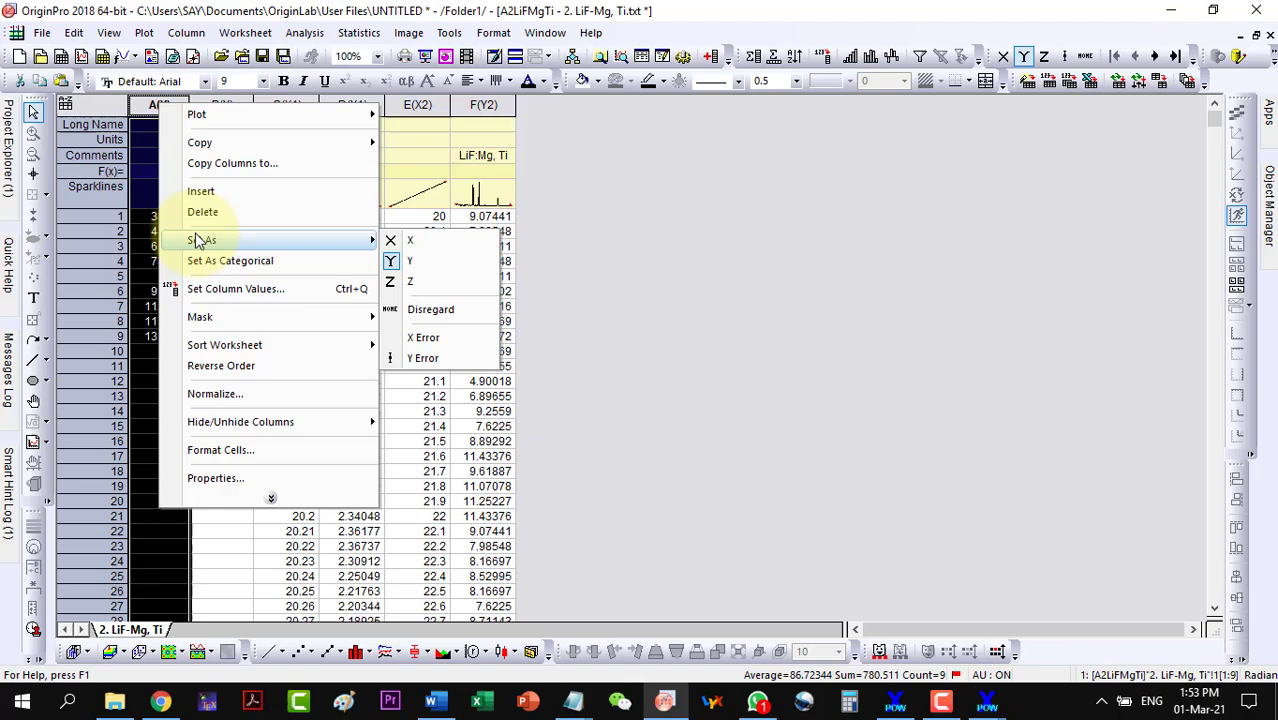
click(400, 241)
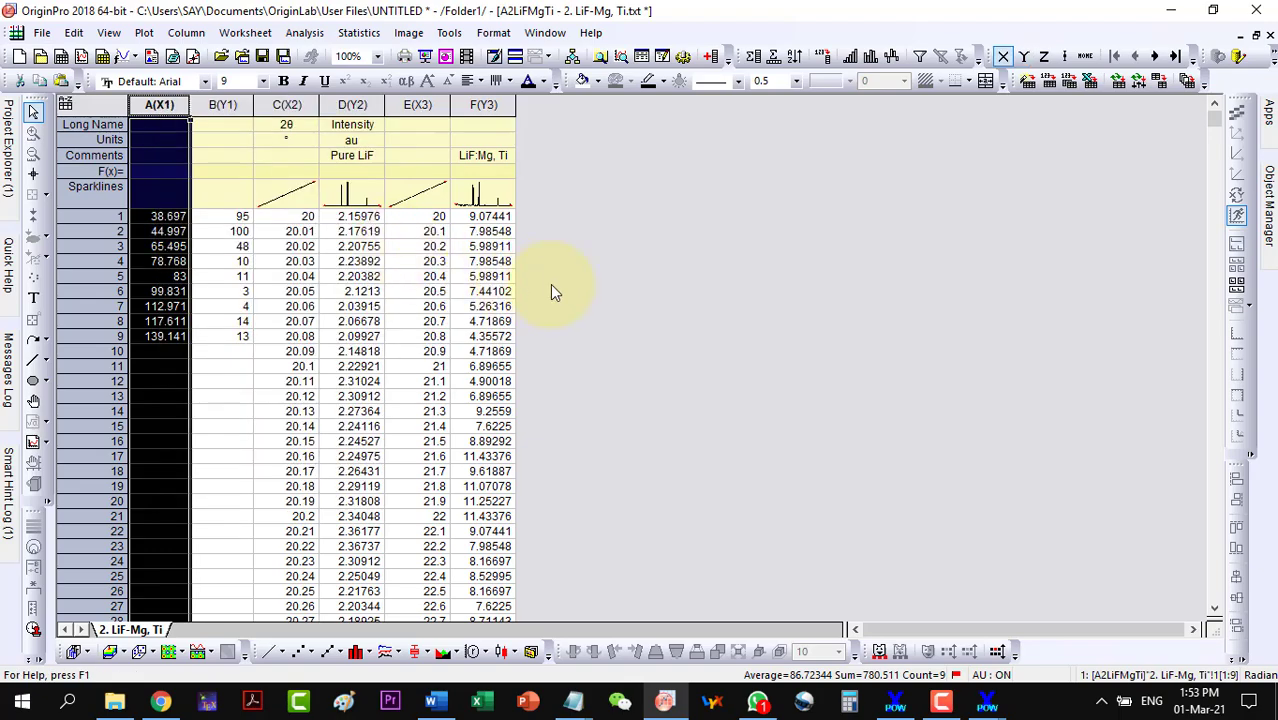
Move the 2θ (°) and Intensity (au) long names and units from columns C–D to A–B.
click(288, 216)
drag(286, 122, 350, 145)
key(ctrl+c)
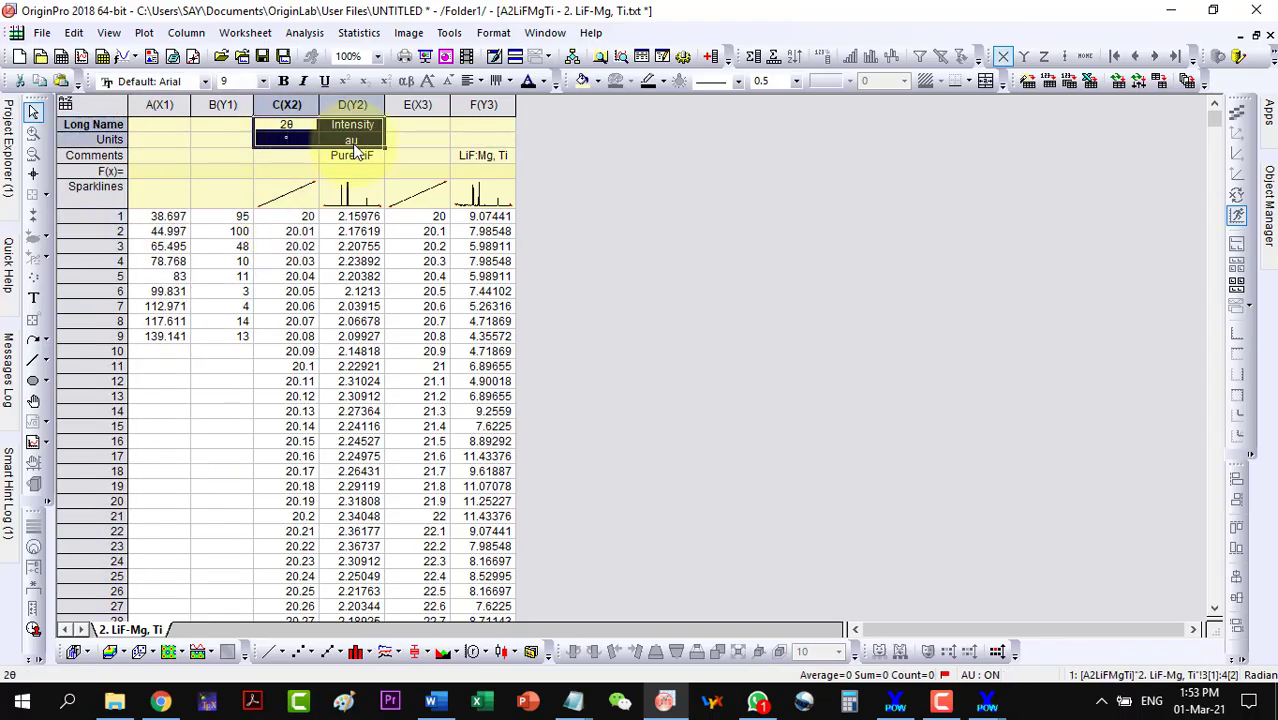
key(Delete)
click(151, 123)
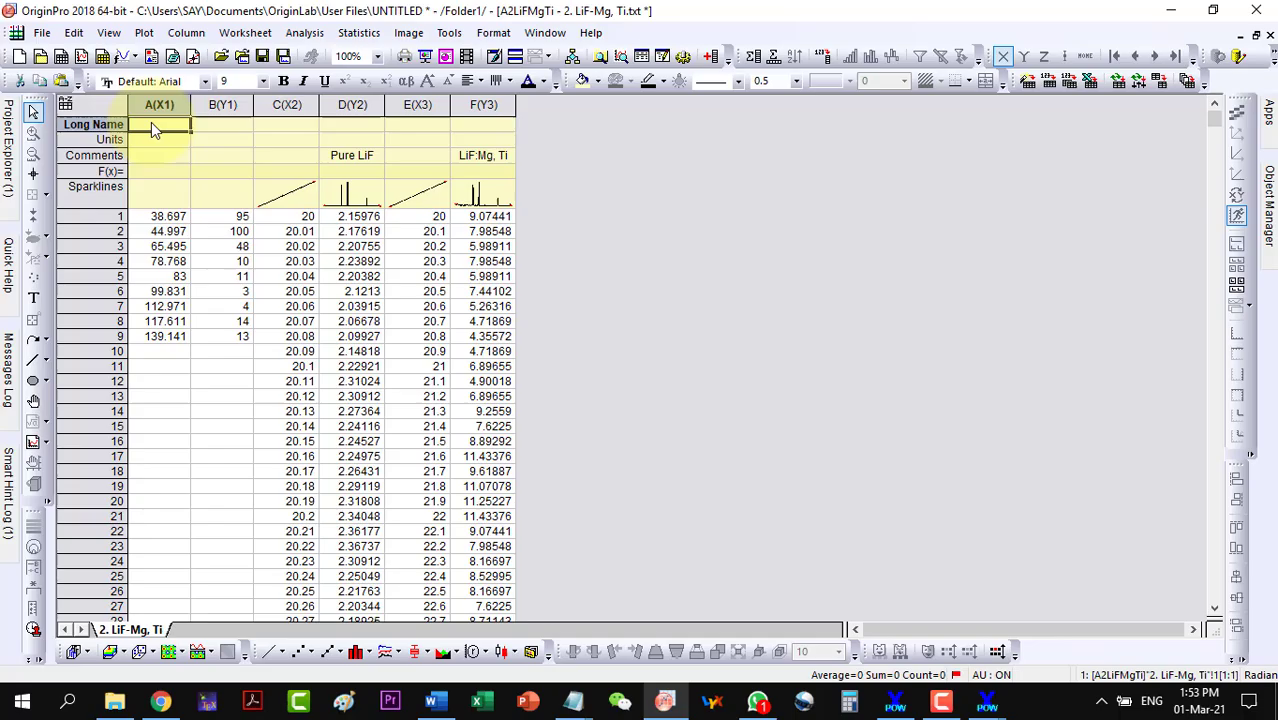
key(ctrl+v)
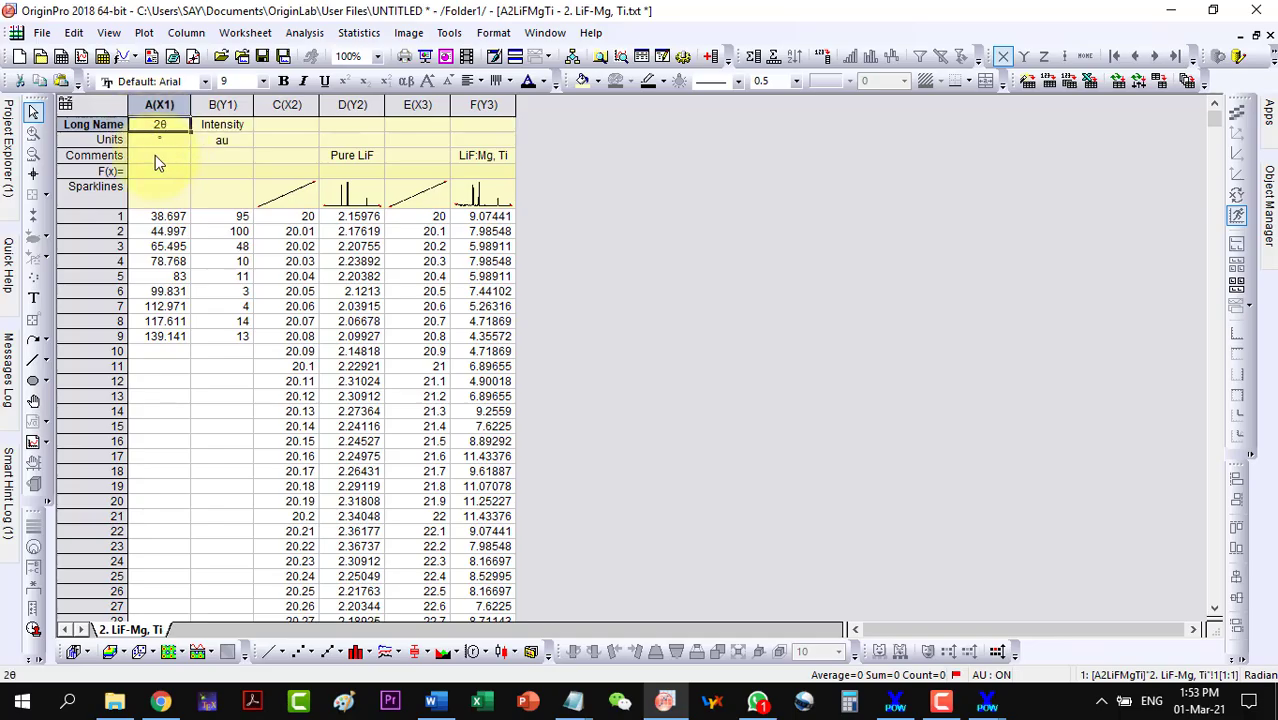
Enter JCPD#4-857 as the Comments label of column B.
click(224, 155)
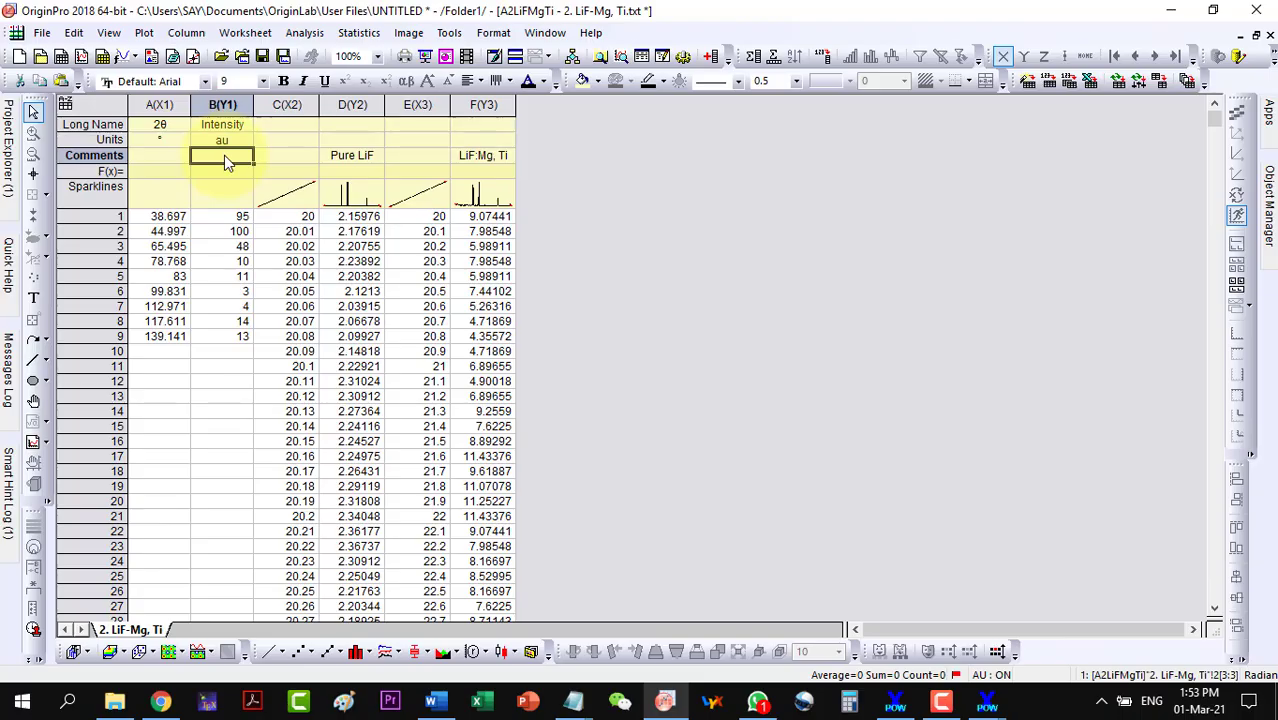
double_click(224, 155)
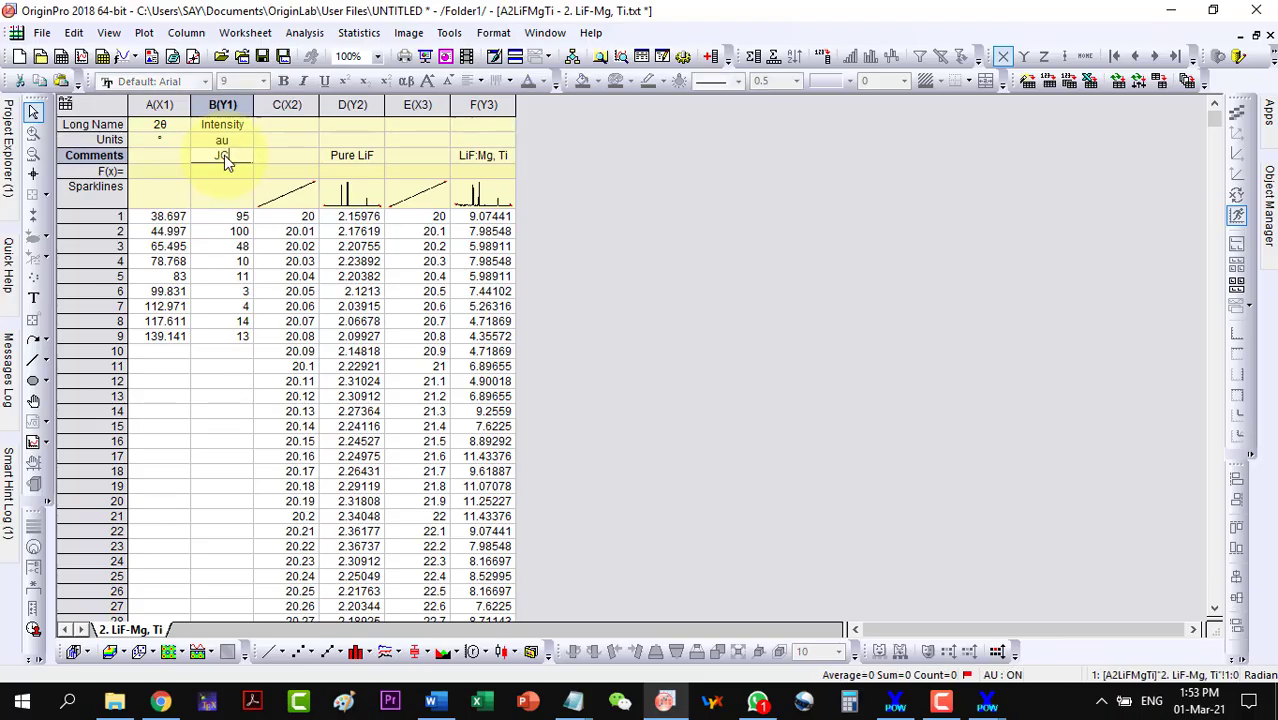
text(JCPD#4-857)
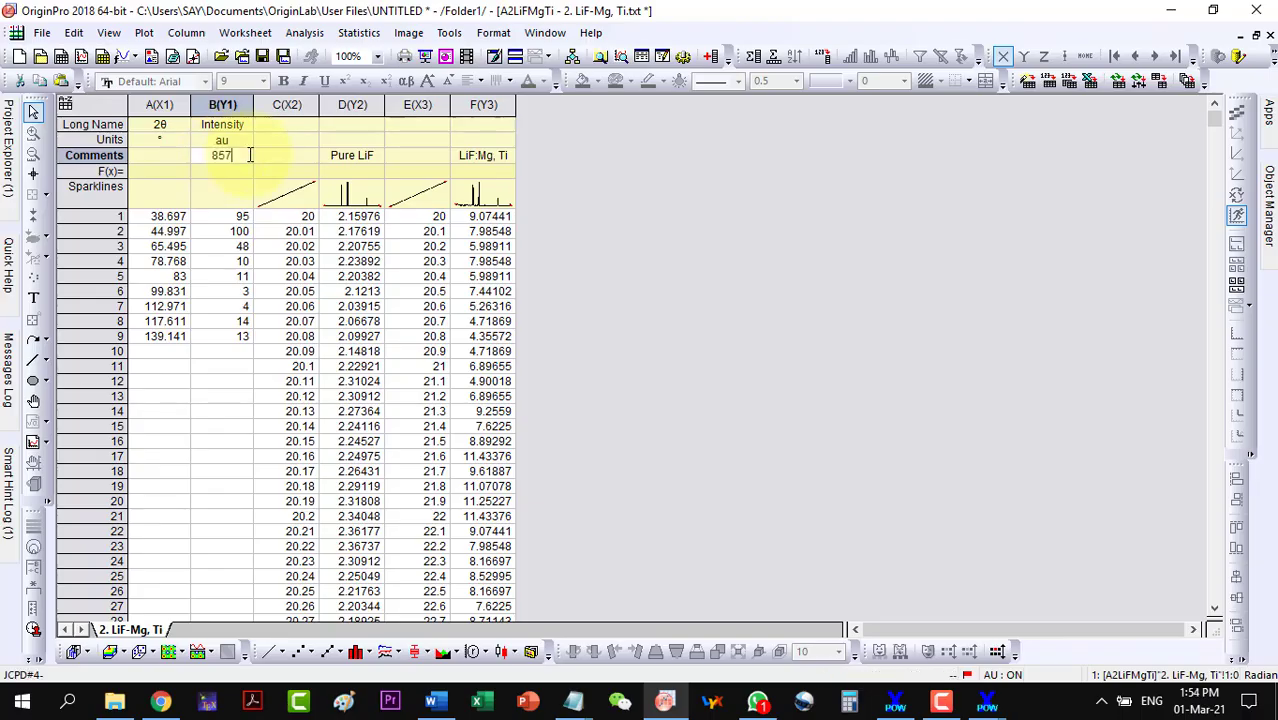
click(651, 243)
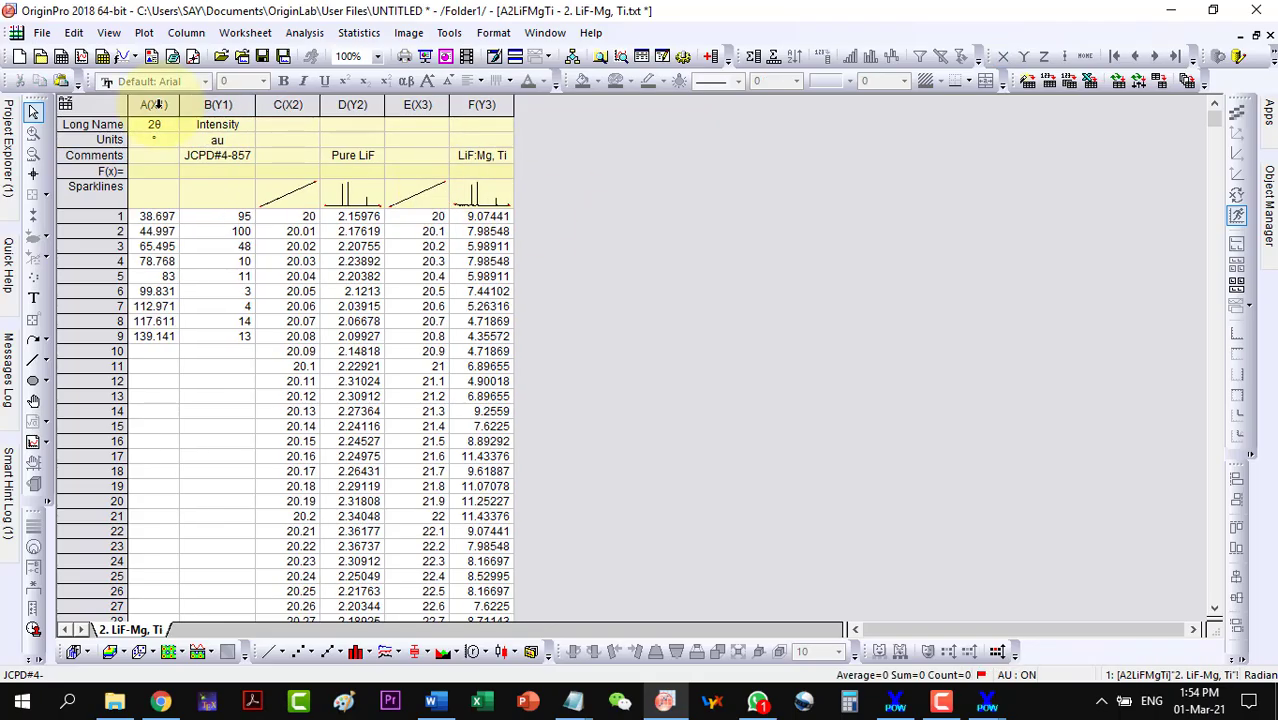
drag(153, 104, 462, 112)
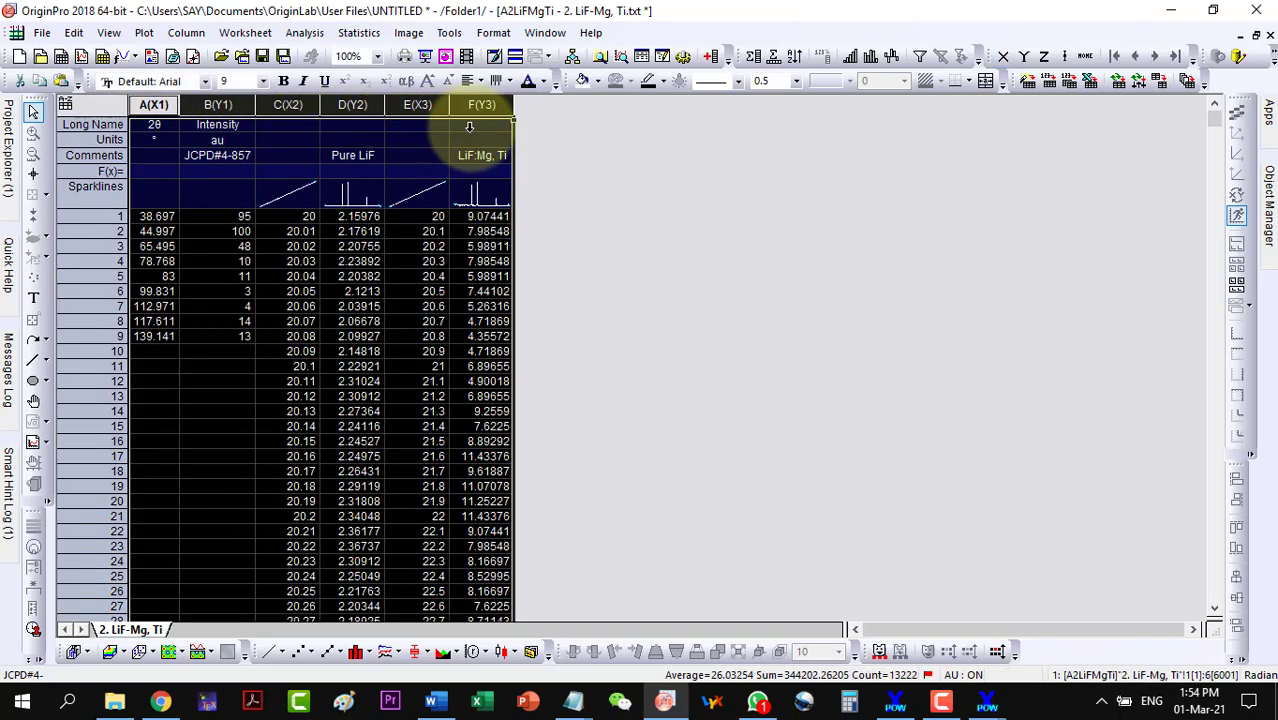
Plot all columns as Stacked Lines by Y Offsets and drag the legend inside the plot.
click(388, 660)
click(428, 607)
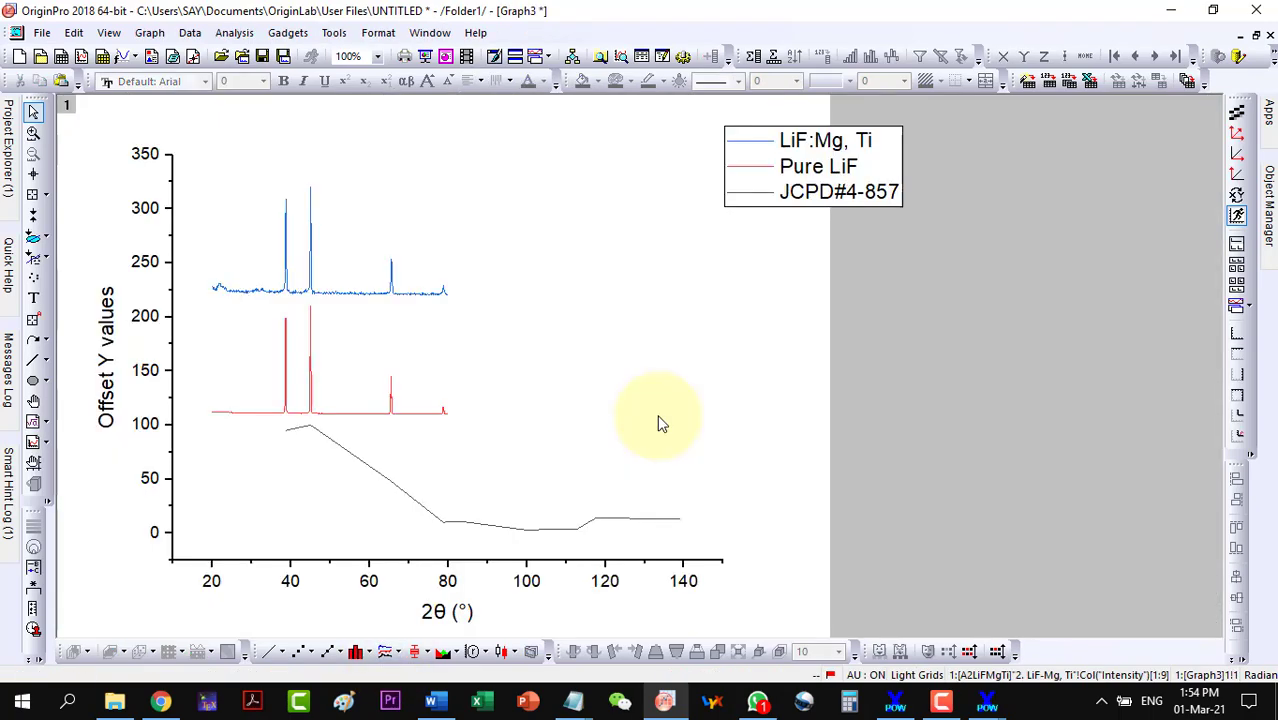
drag(863, 166, 626, 216)
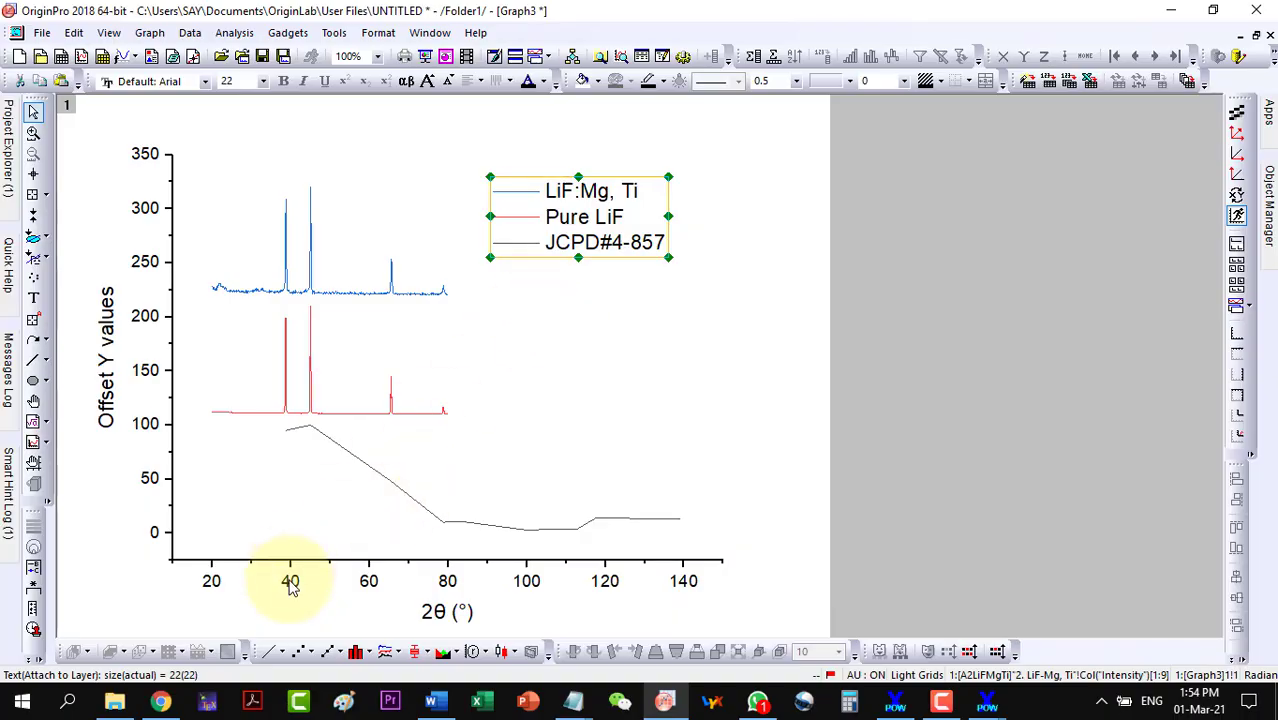
Set the 2θ axis scale from 20 to 80 and apply it.
click(290, 582)
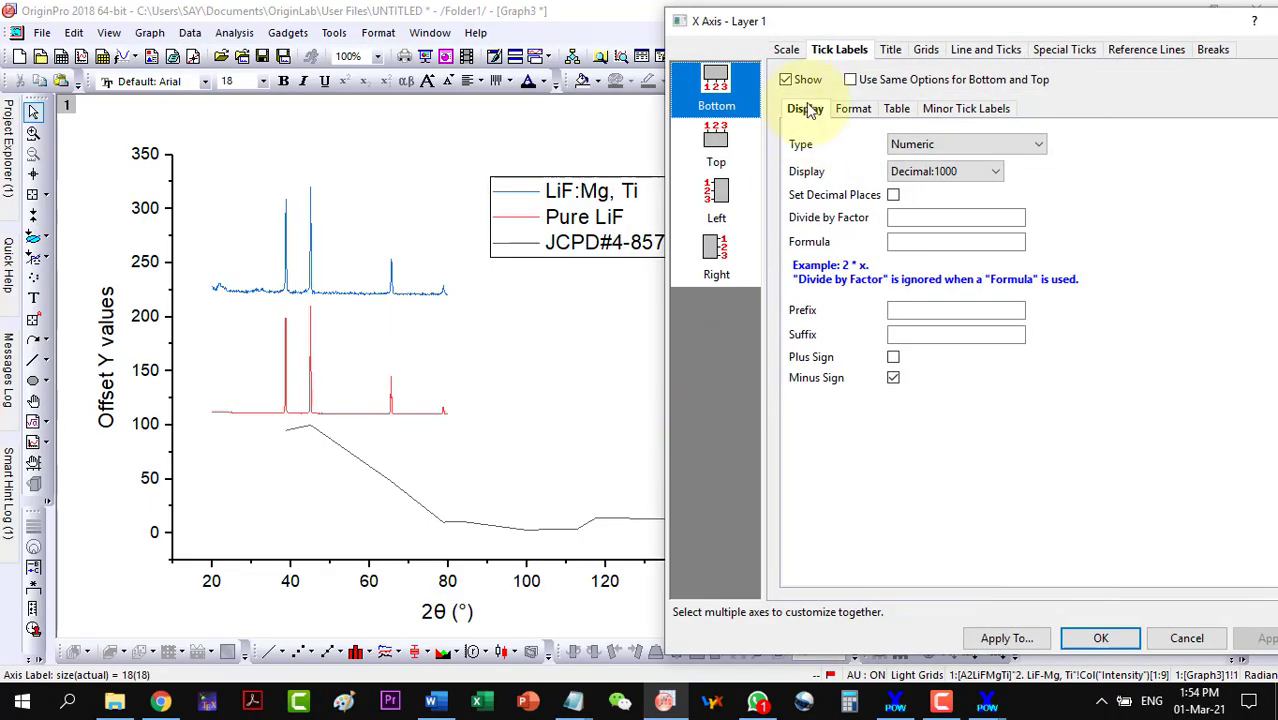
drag(772, 22, 843, 22)
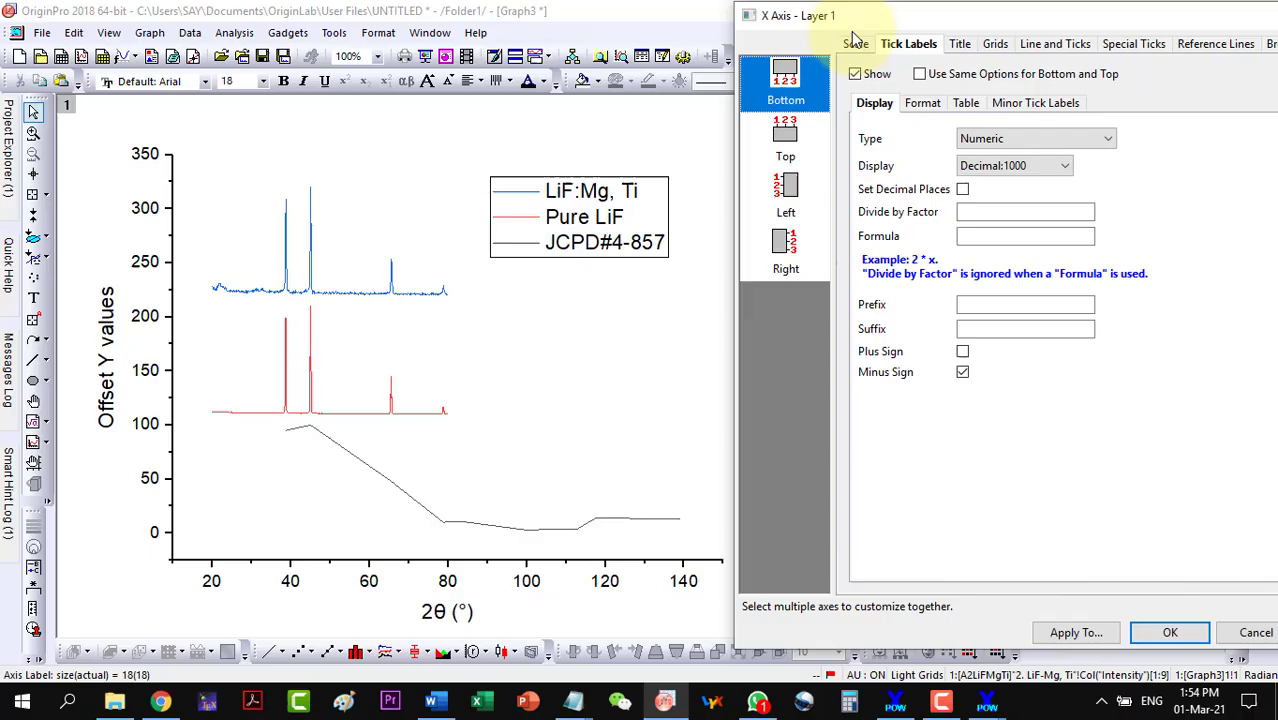
click(857, 44)
double_click(966, 77)
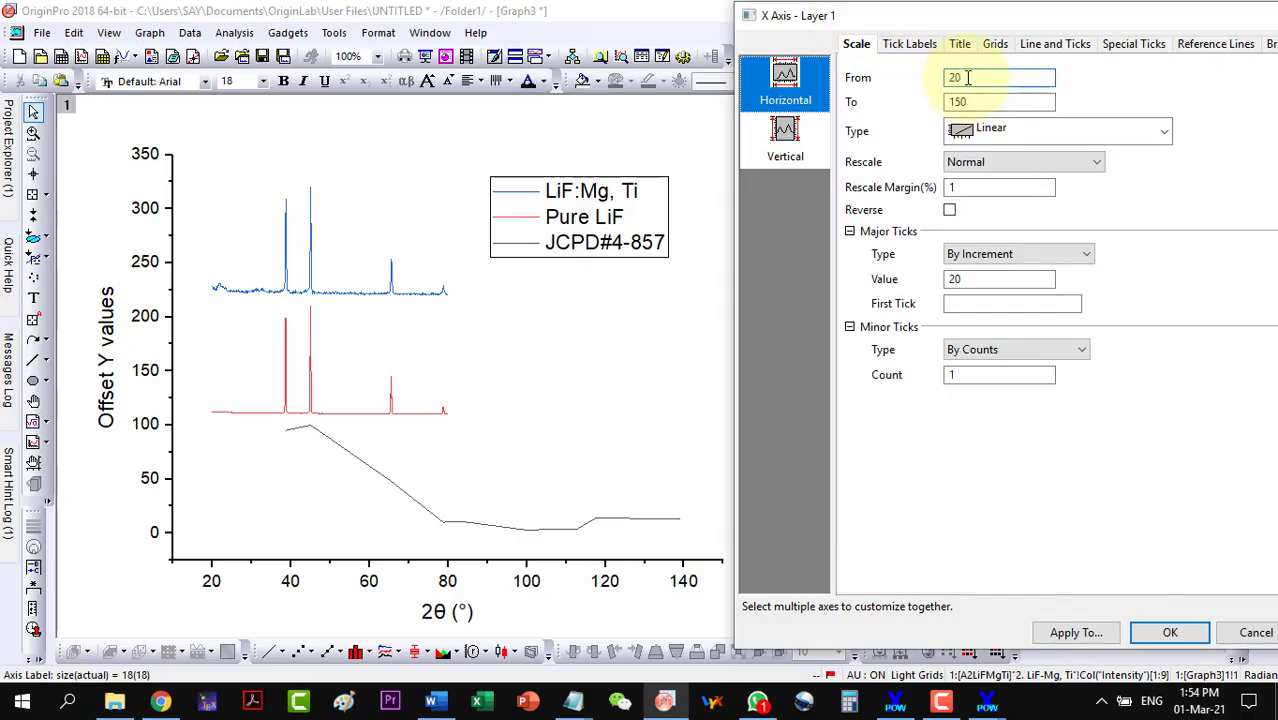
key(Tab)
text(8)
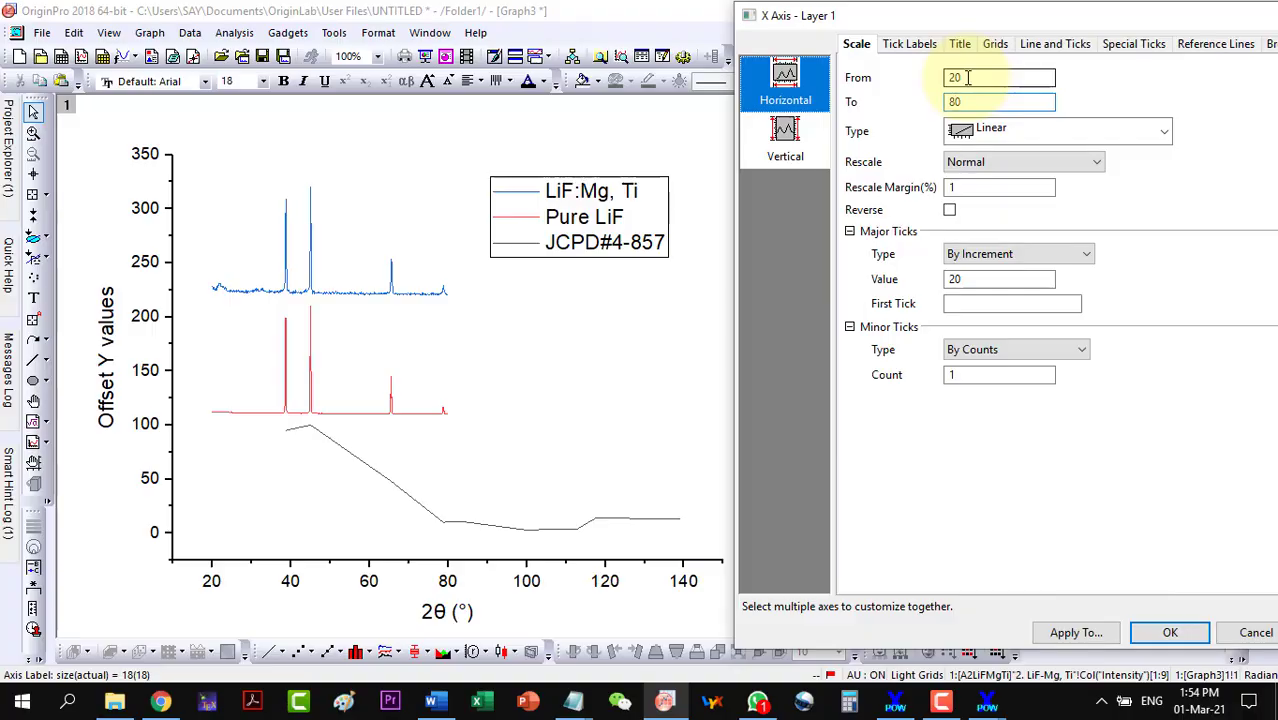
drag(1039, 16, 995, 20)
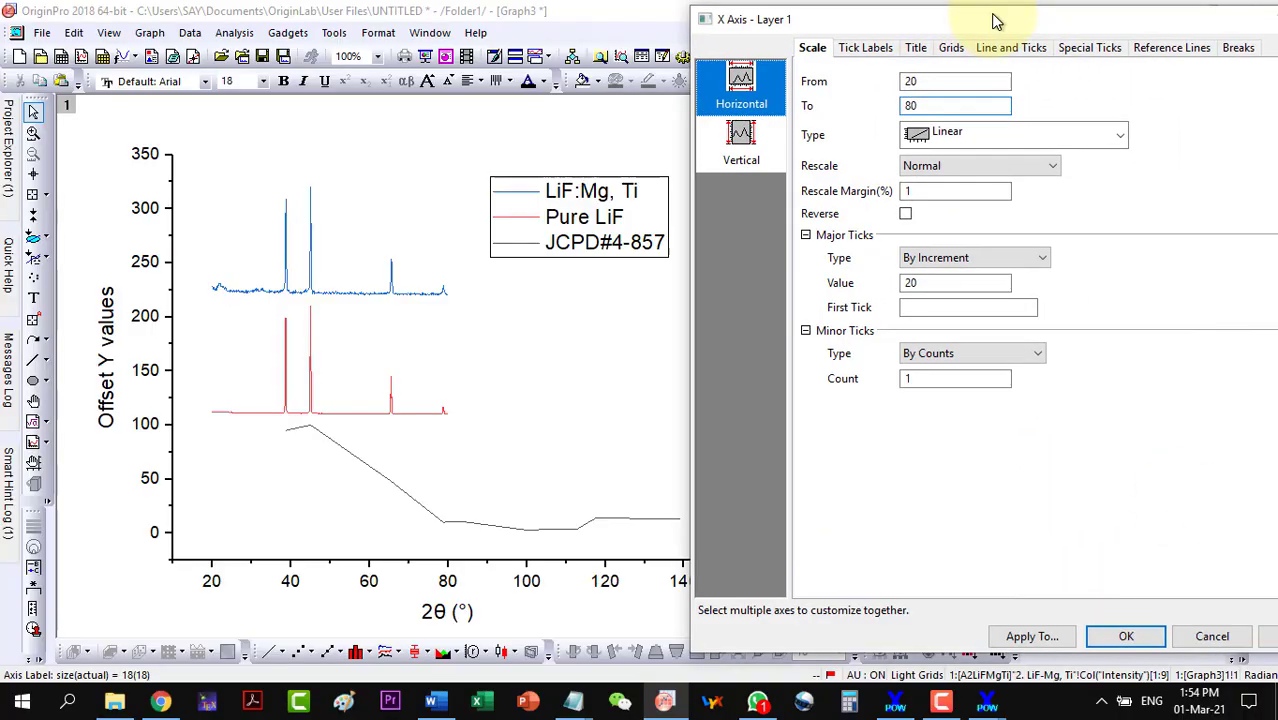
click(1266, 636)
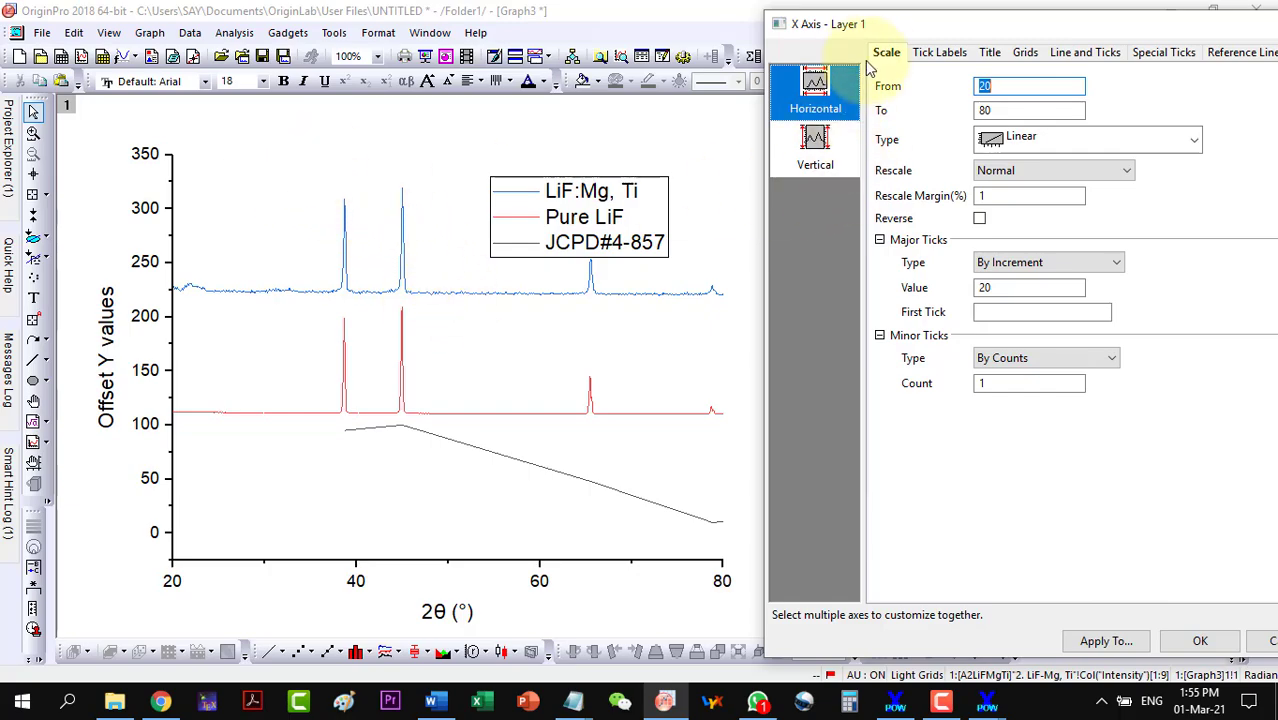
Turn on Opposite axis lines for both X and Y to box the graph.
click(1027, 54)
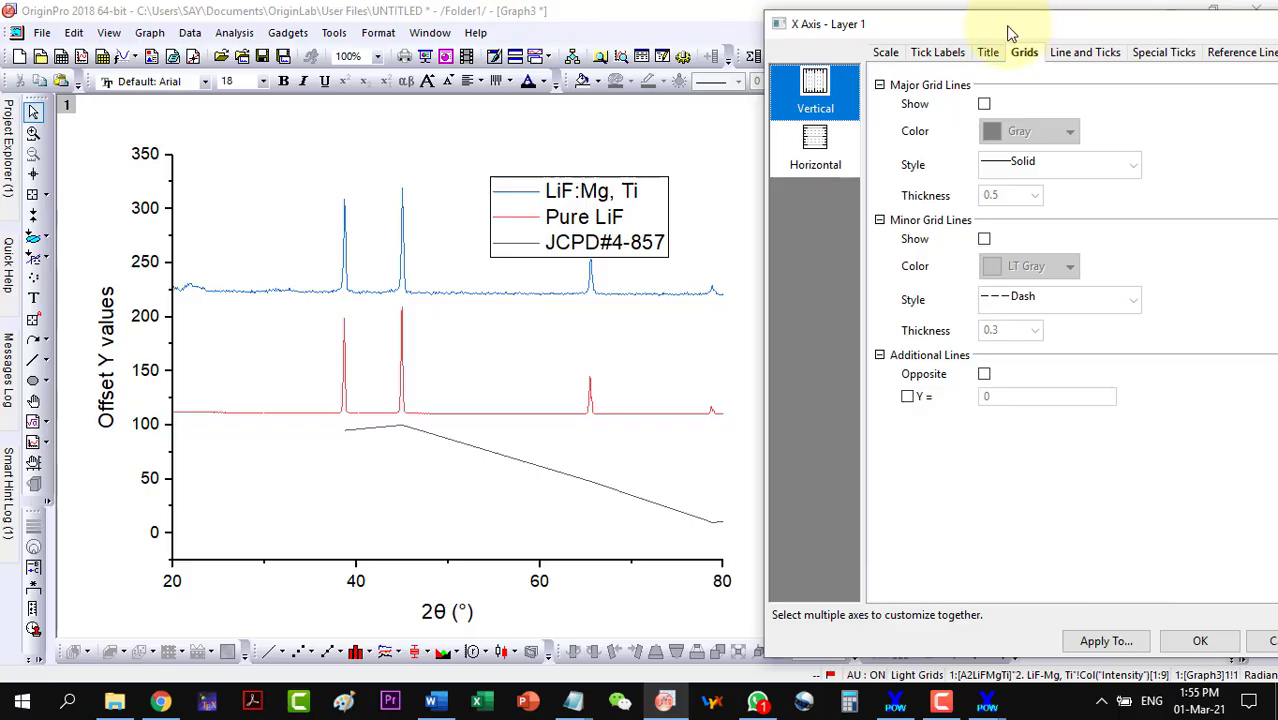
click(984, 375)
click(815, 150)
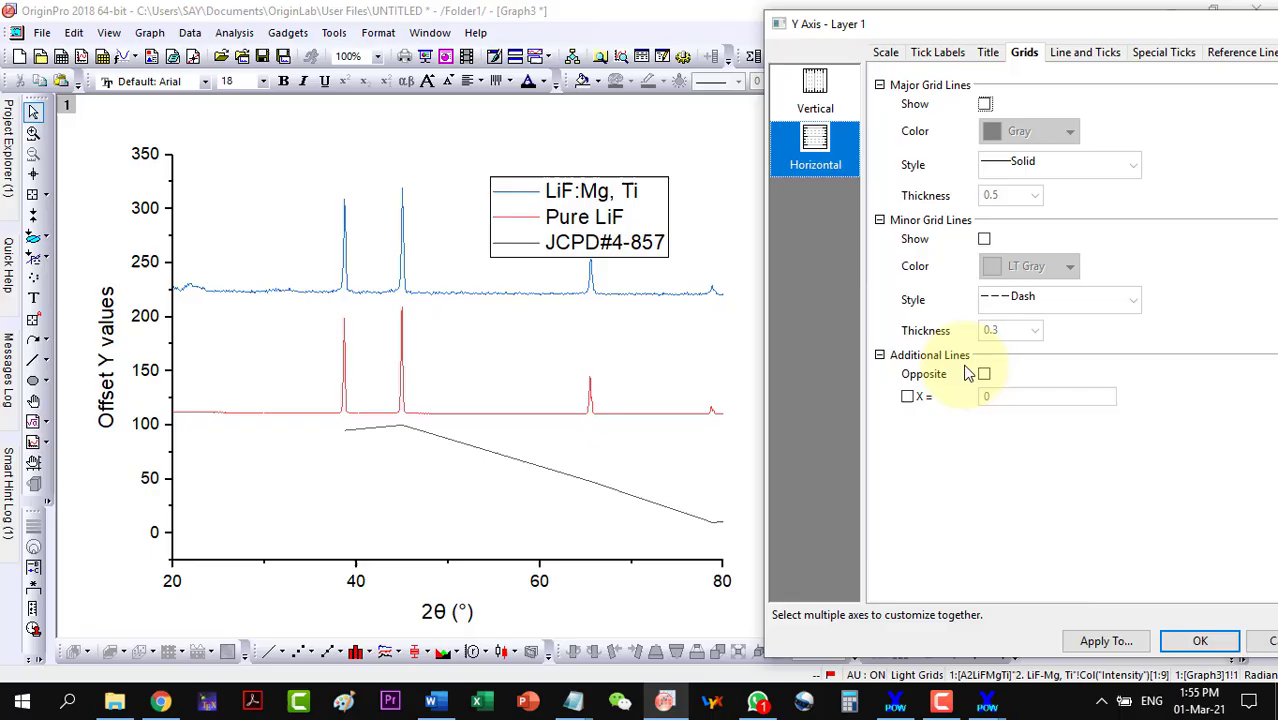
click(985, 377)
drag(970, 25, 1014, 38)
click(1165, 632)
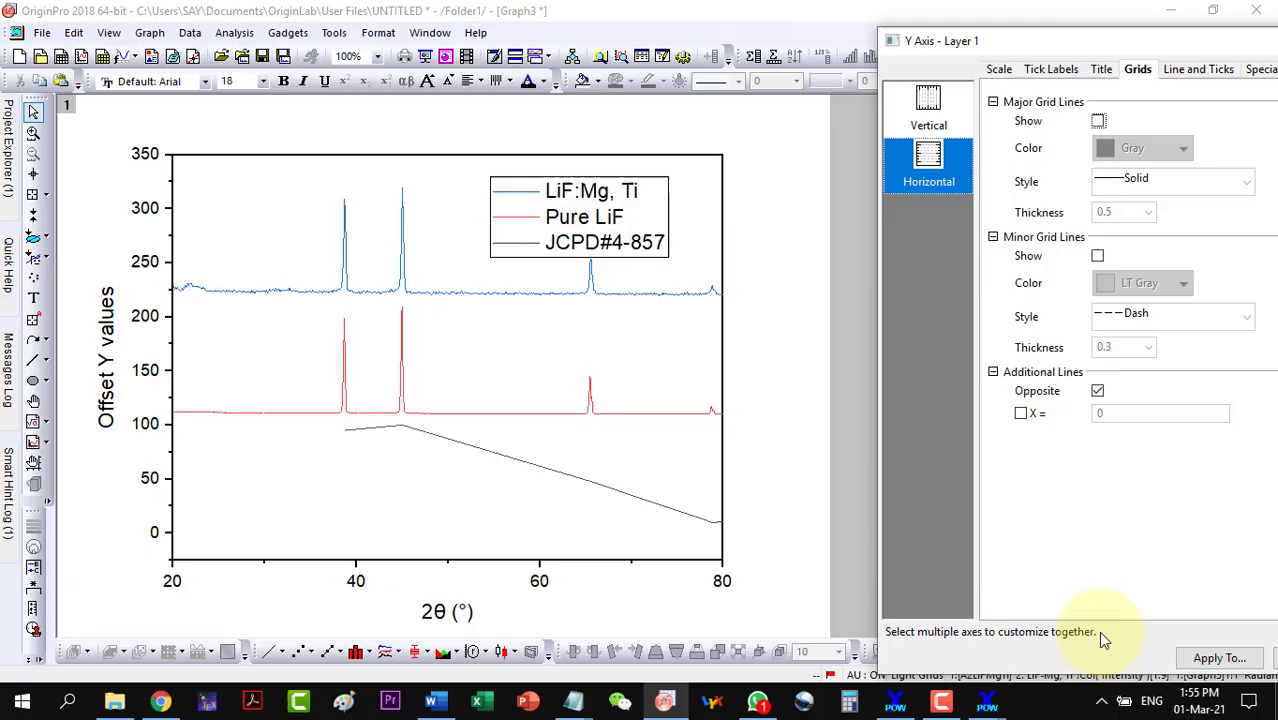
drag(1074, 43, 901, 25)
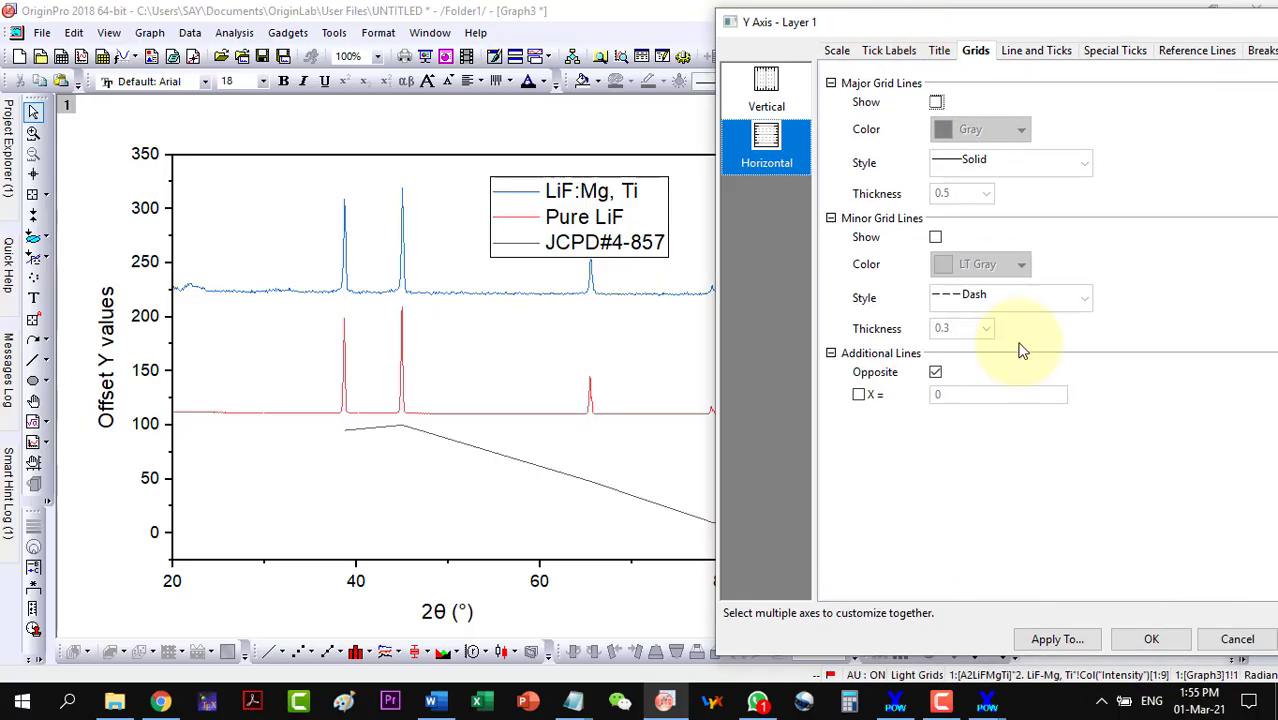
click(1145, 640)
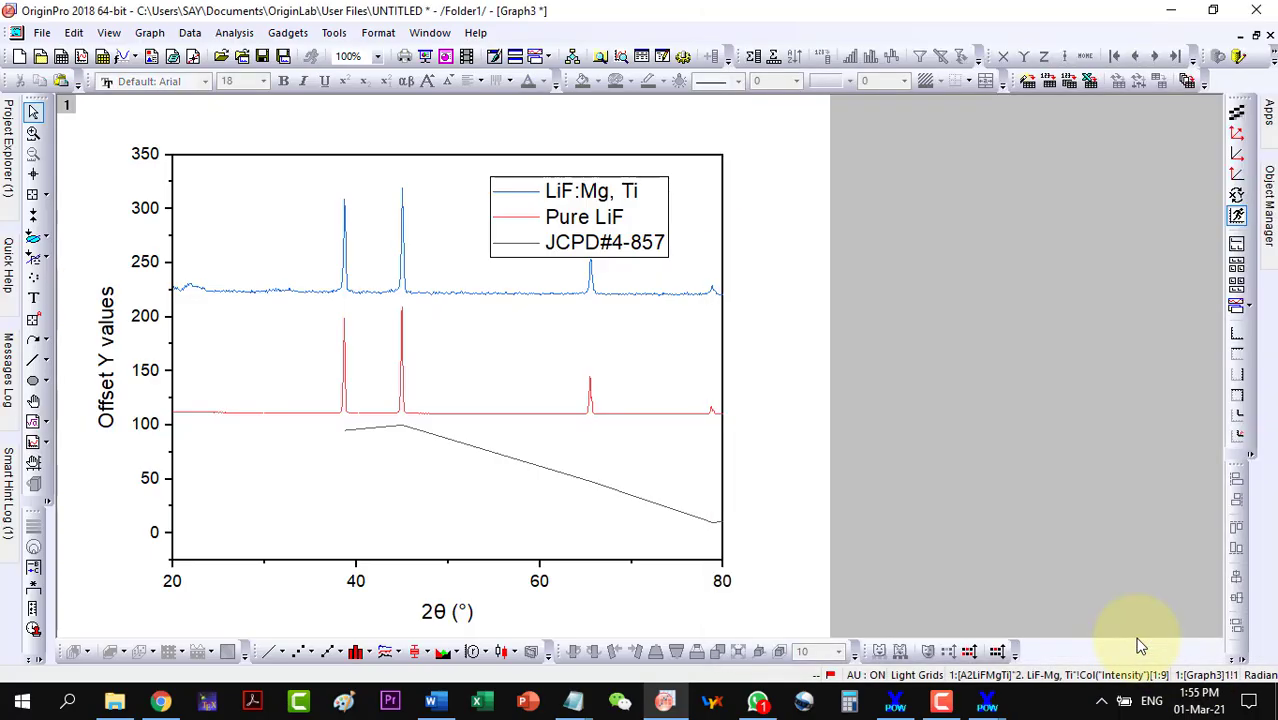
Set all three curves to line width 3 and move the legend to the top-right corner.
click(432, 298)
click(798, 81)
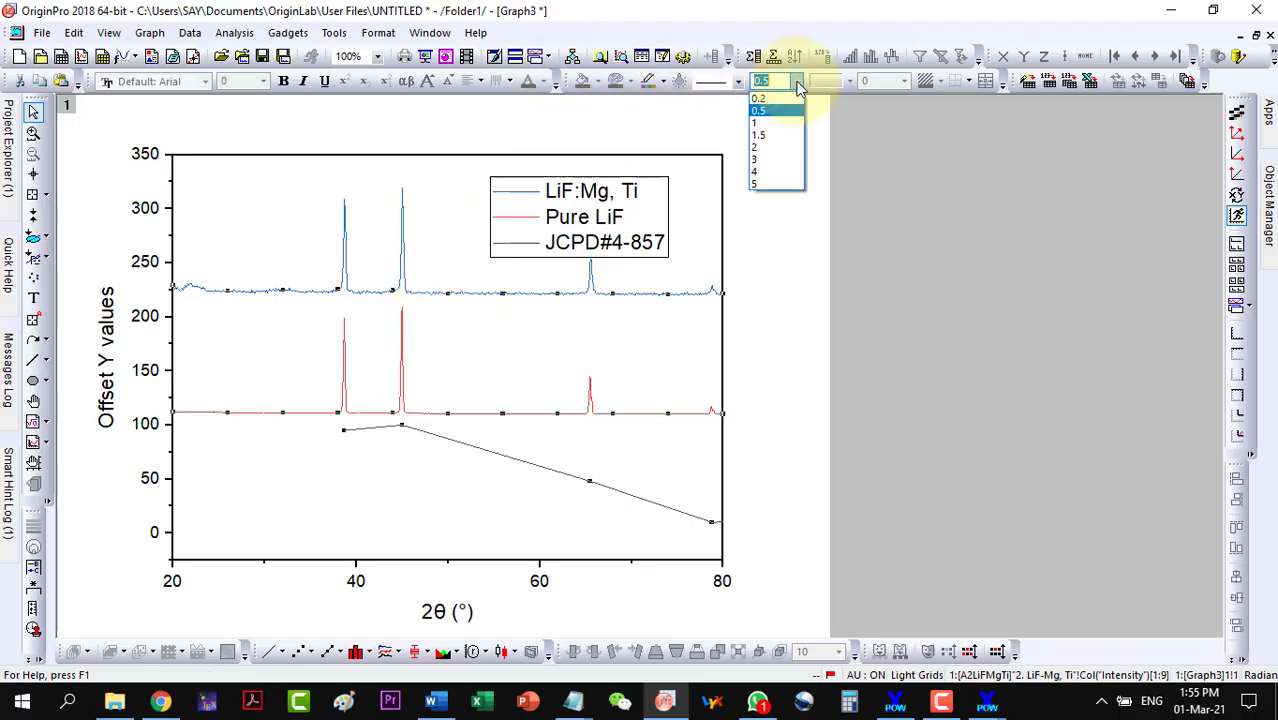
click(765, 159)
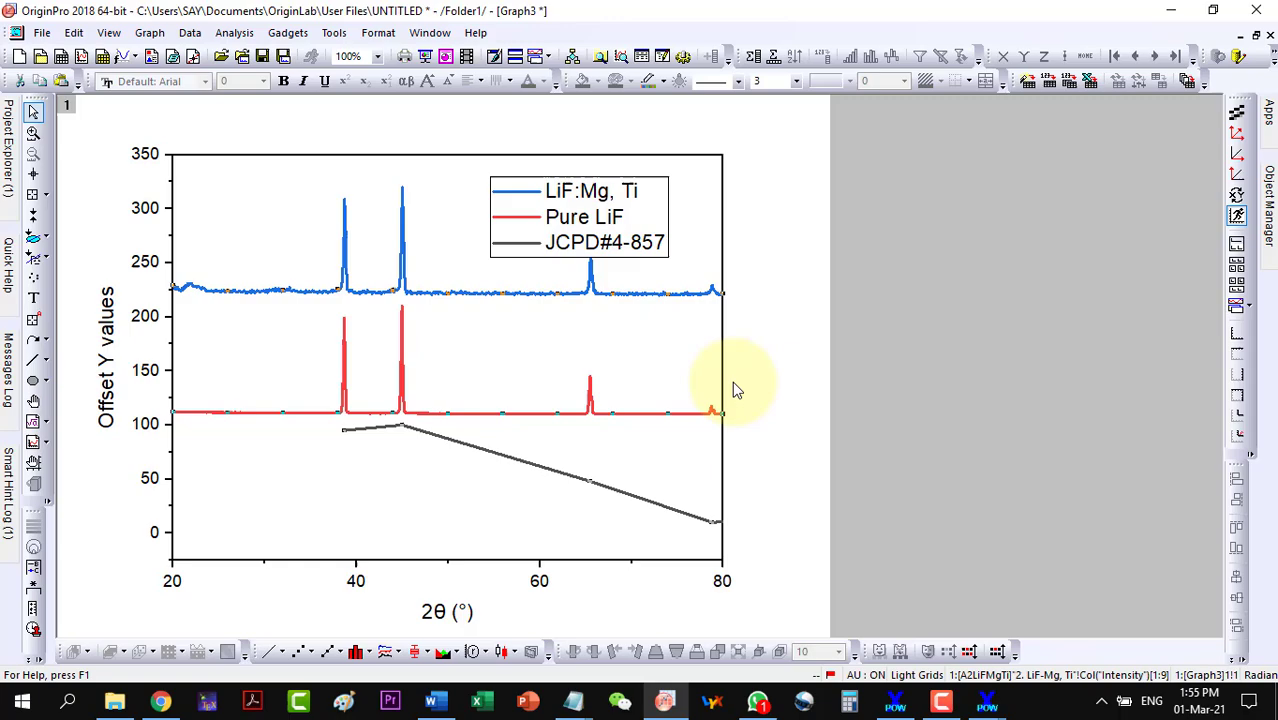
click(547, 468)
click(563, 436)
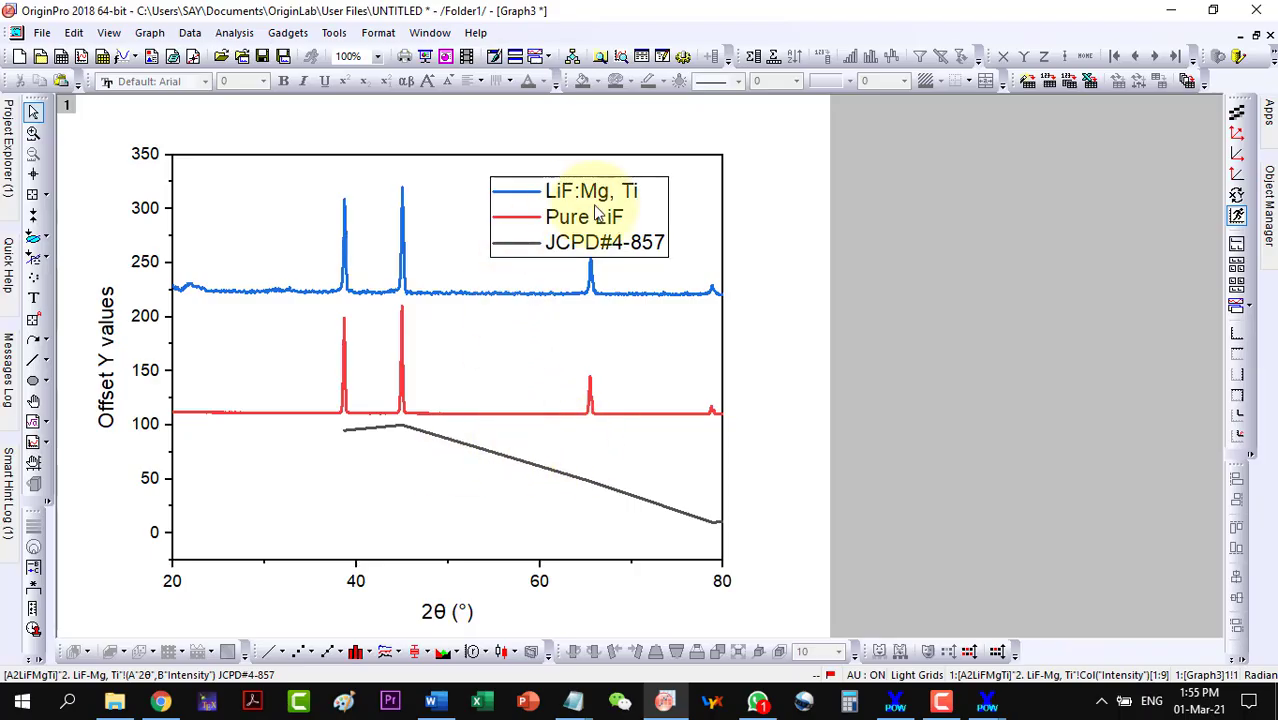
drag(594, 206, 642, 190)
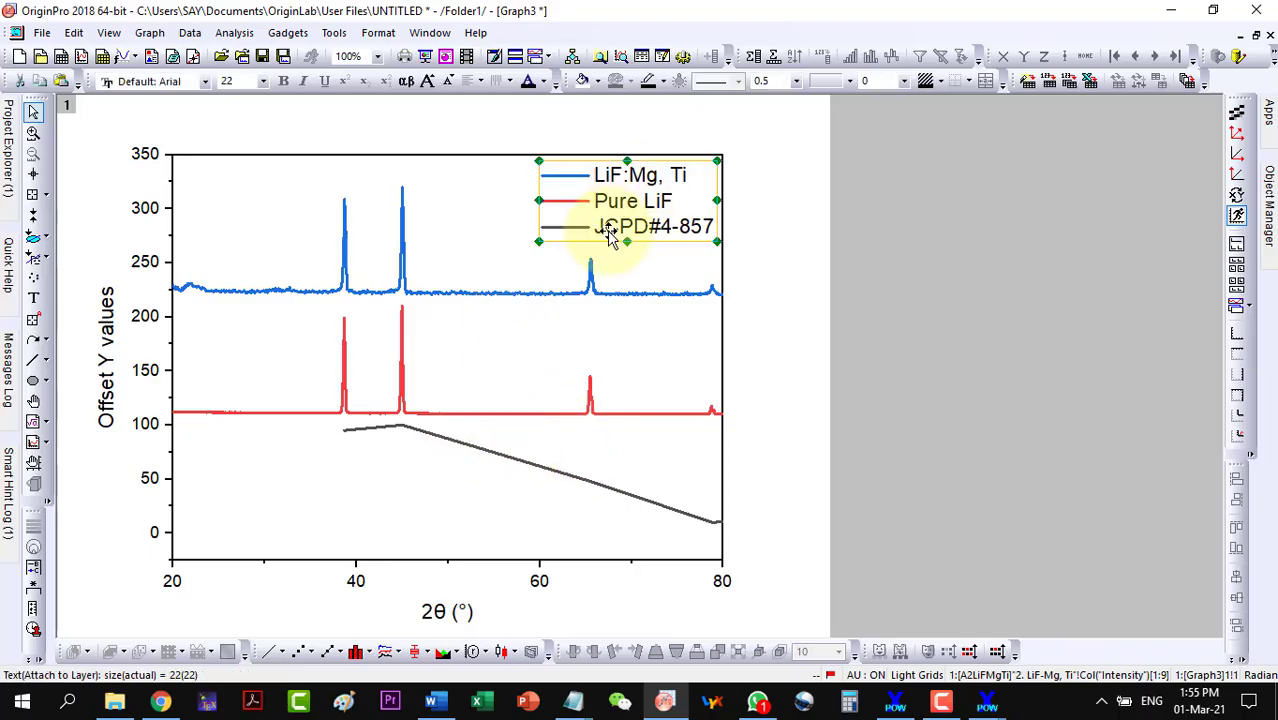
Ungroup the three plots and select the JCPD#4-857 plot alone.
click(493, 454)
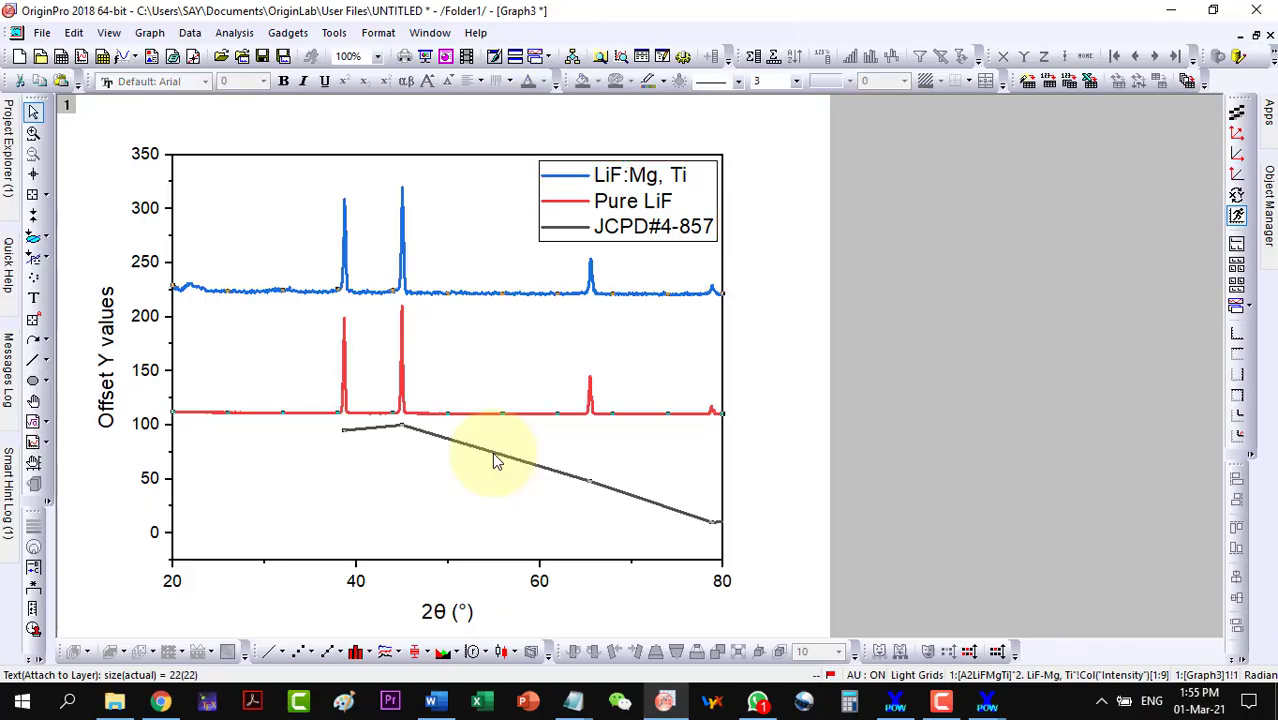
right_click(493, 456)
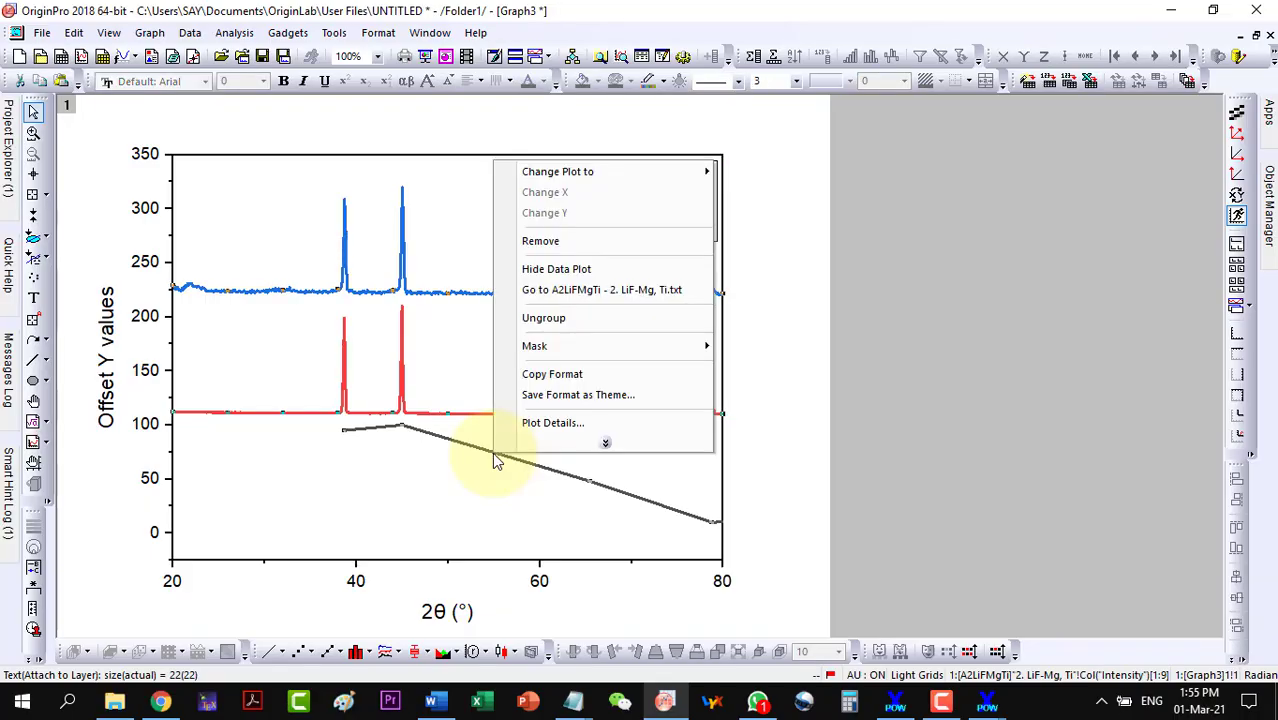
click(526, 320)
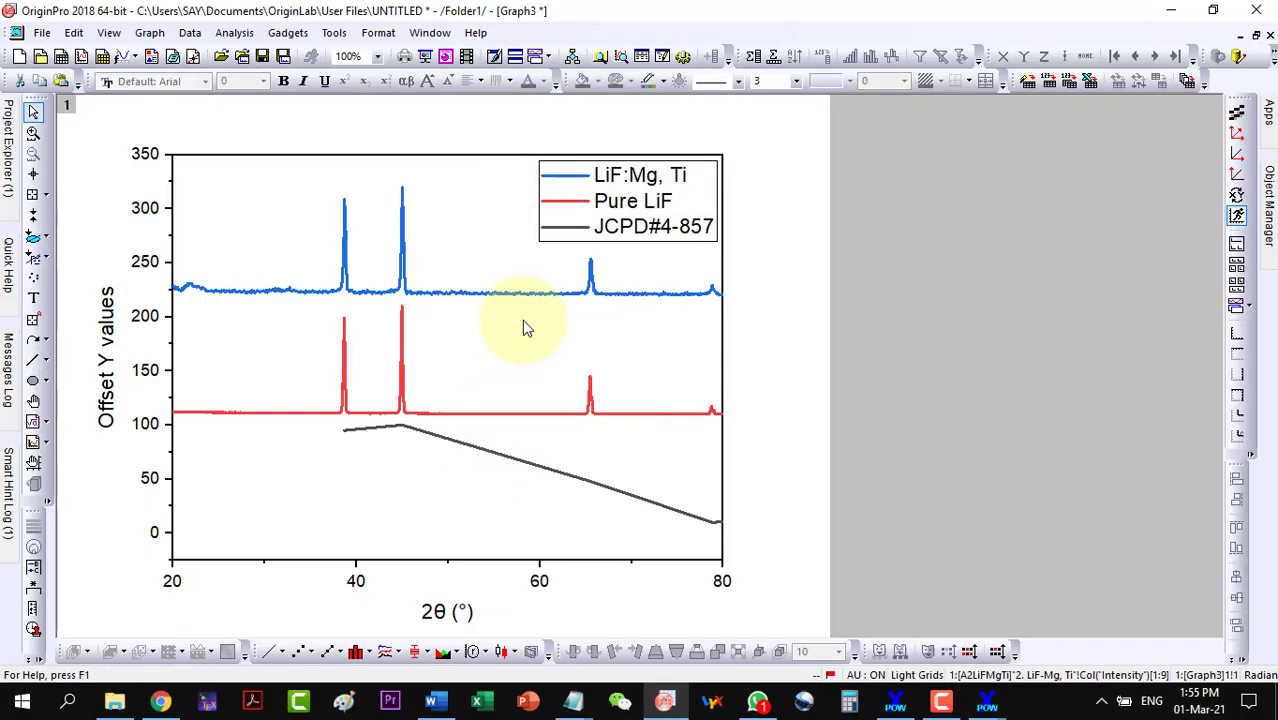
click(470, 452)
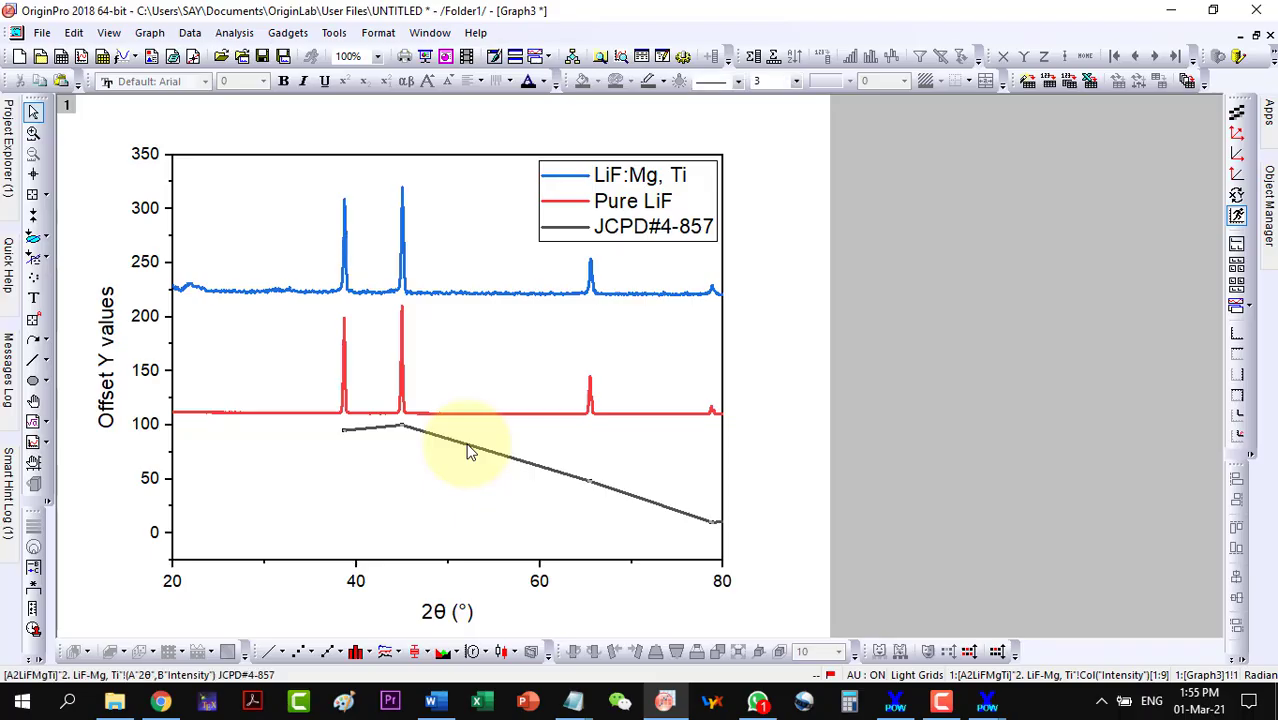
Change the JCPD#4-857 plot type to Scatter in Plot Details.
double_click(470, 452)
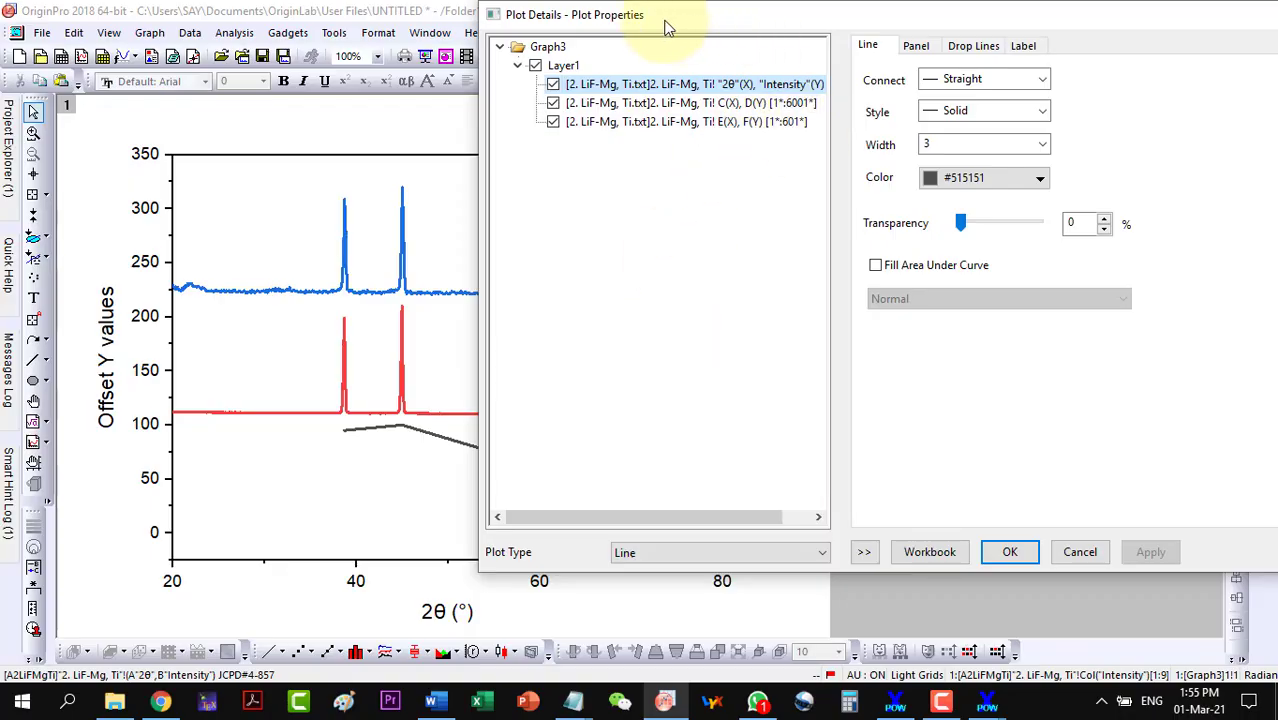
mouse_move(667, 27)
mouse_down()
mouse_move(727, 22)
mouse_move(645, 22)
mouse_move(674, 8)
mouse_move(674, 28)
mouse_up()
click(712, 553)
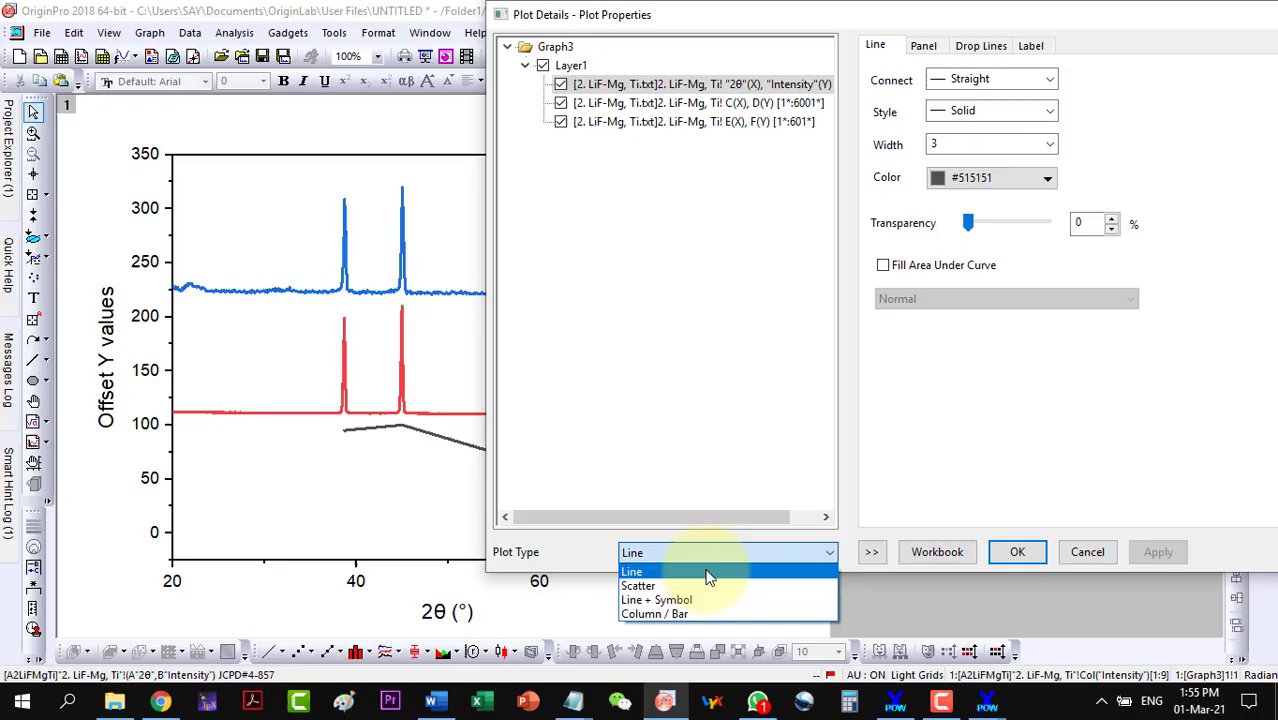
click(687, 585)
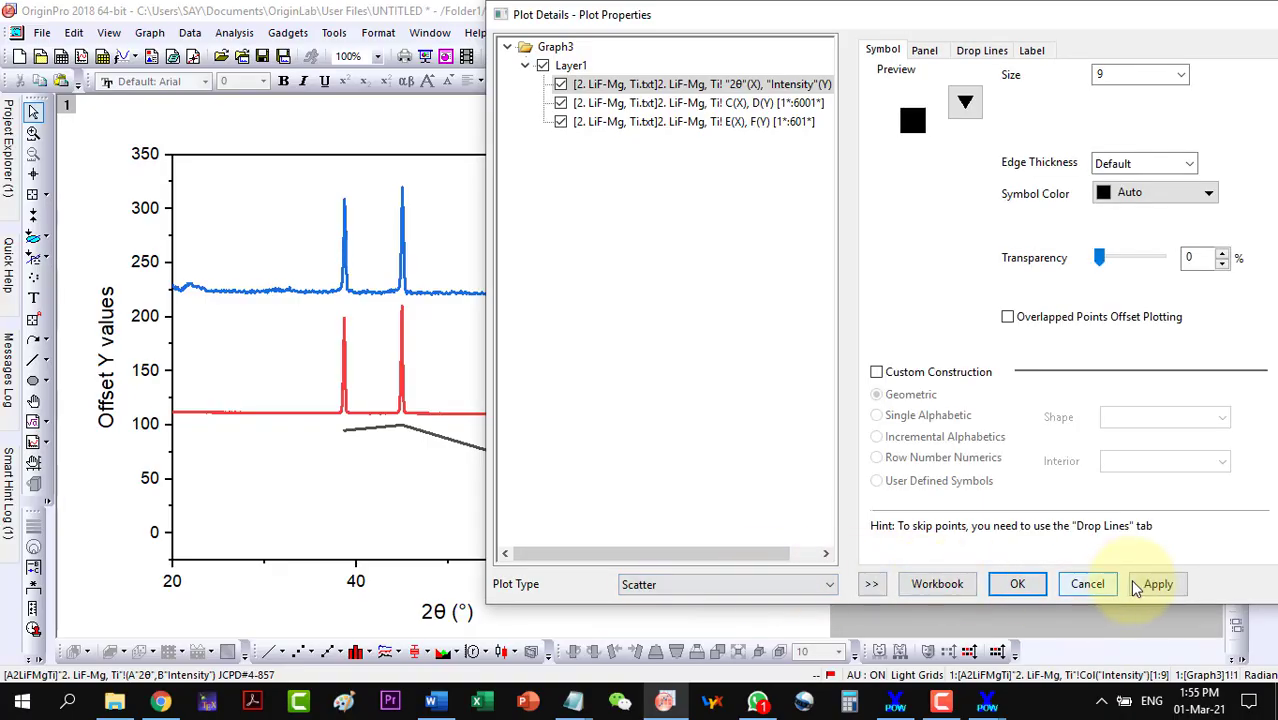
click(1153, 585)
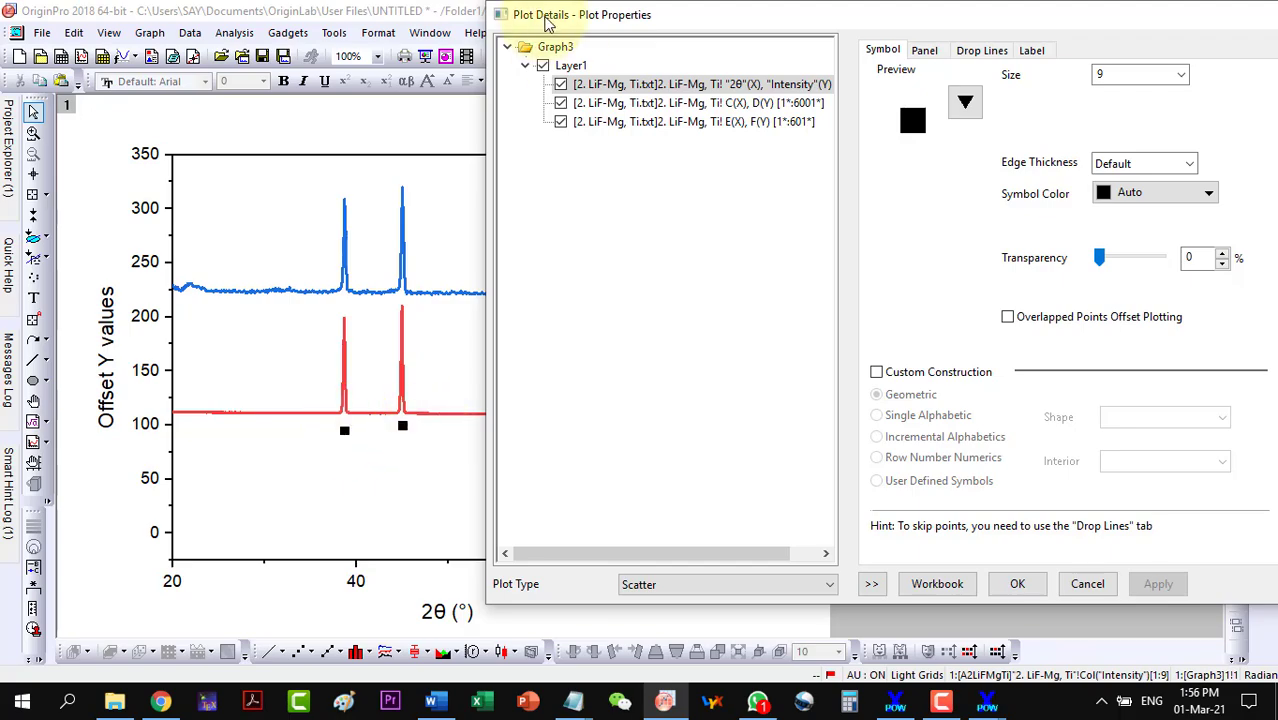
Set the JCPD#4-857 symbol size to 0 so the markers disappear.
drag(541, 18, 804, 33)
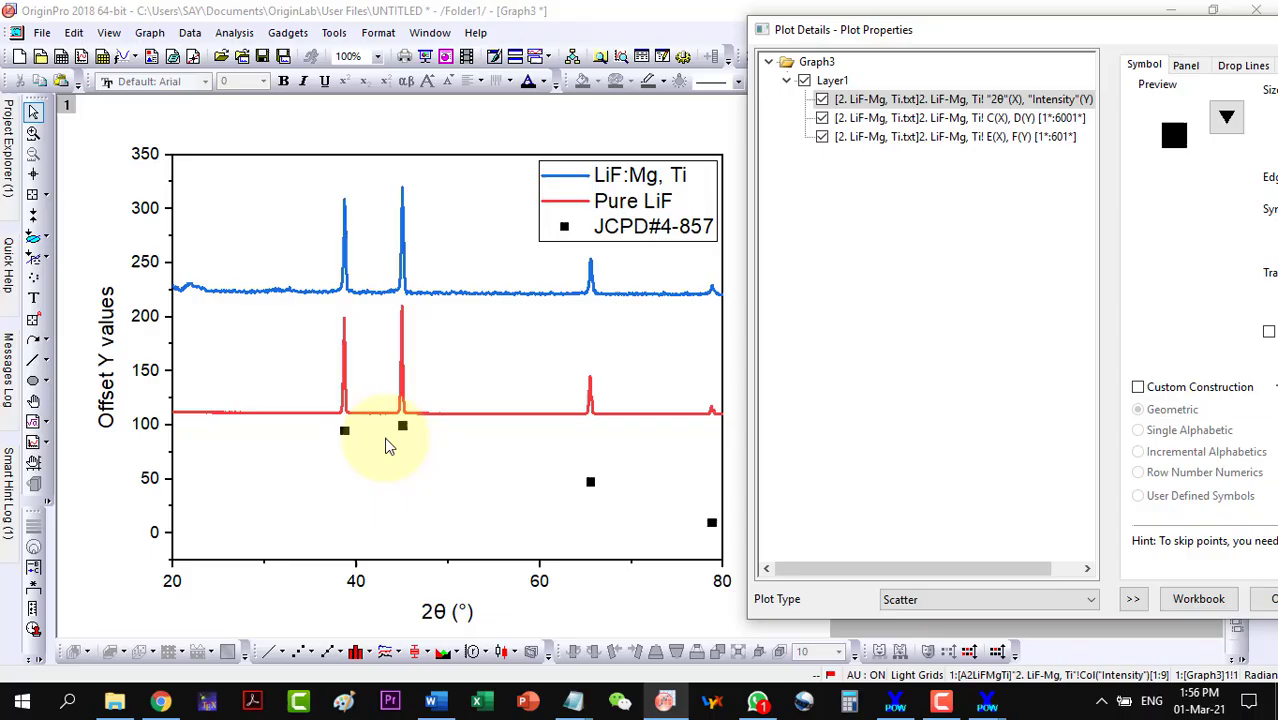
drag(968, 30, 590, 21)
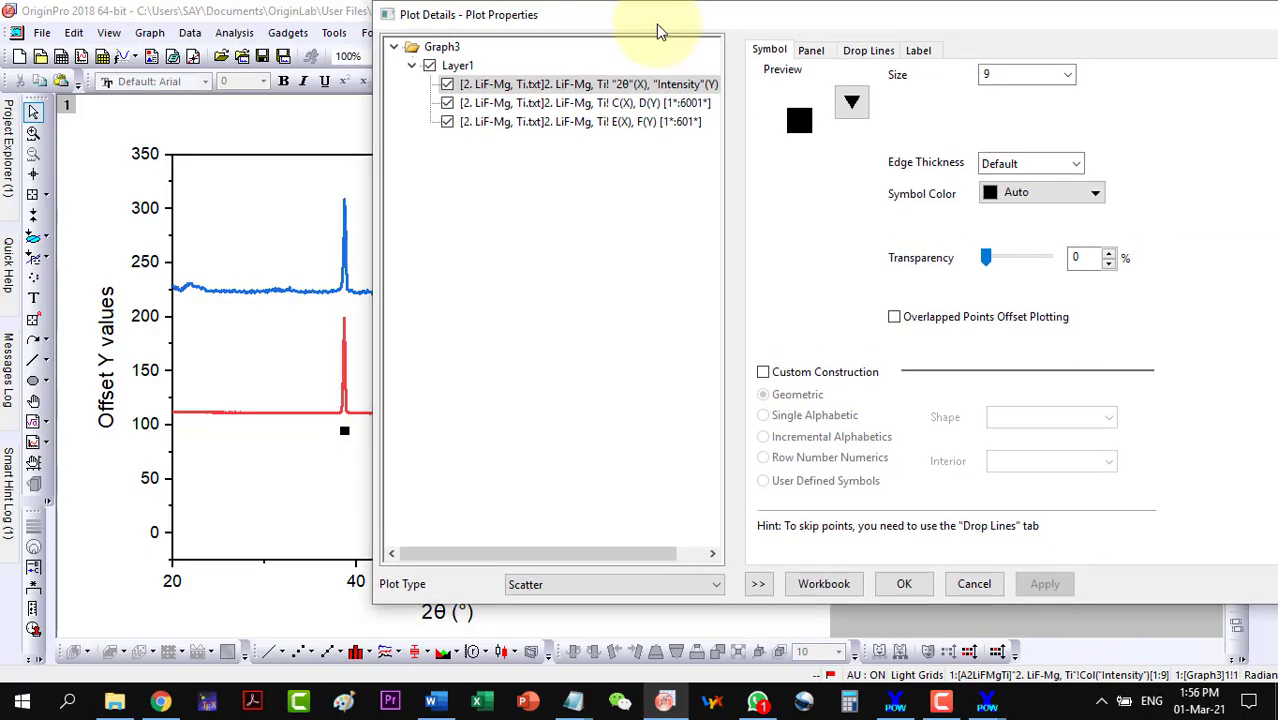
click(1068, 86)
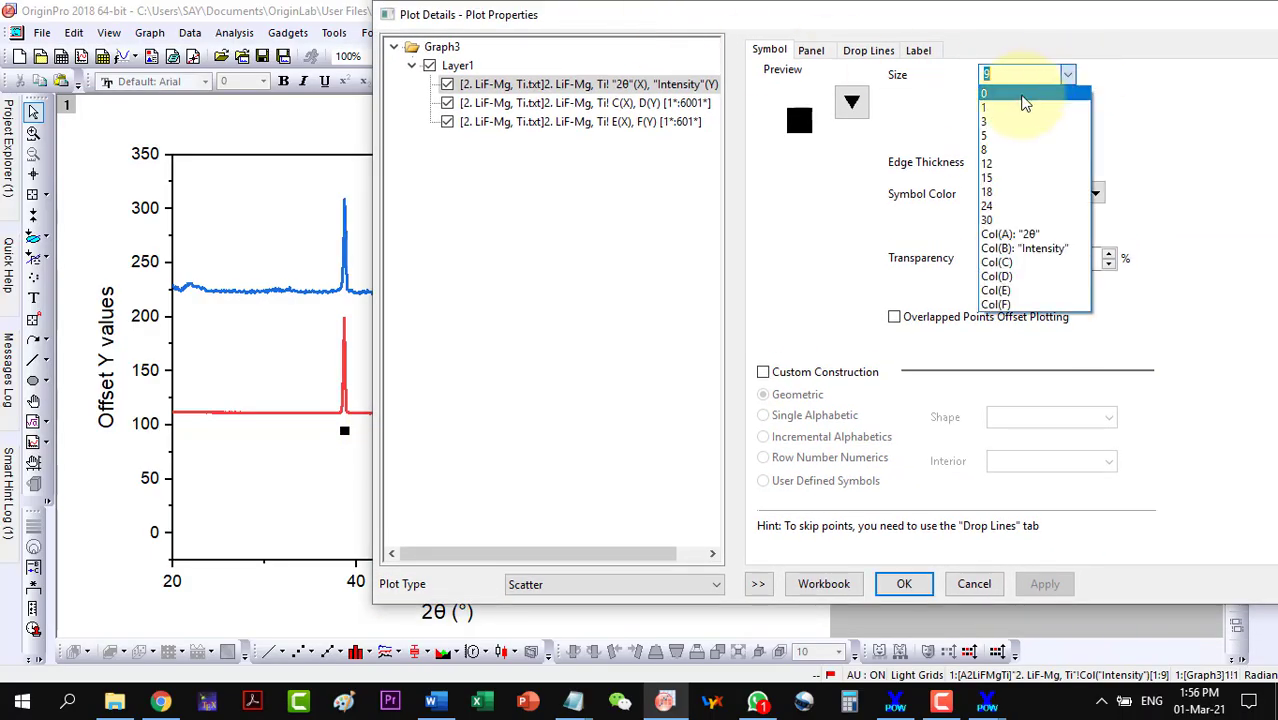
click(1024, 97)
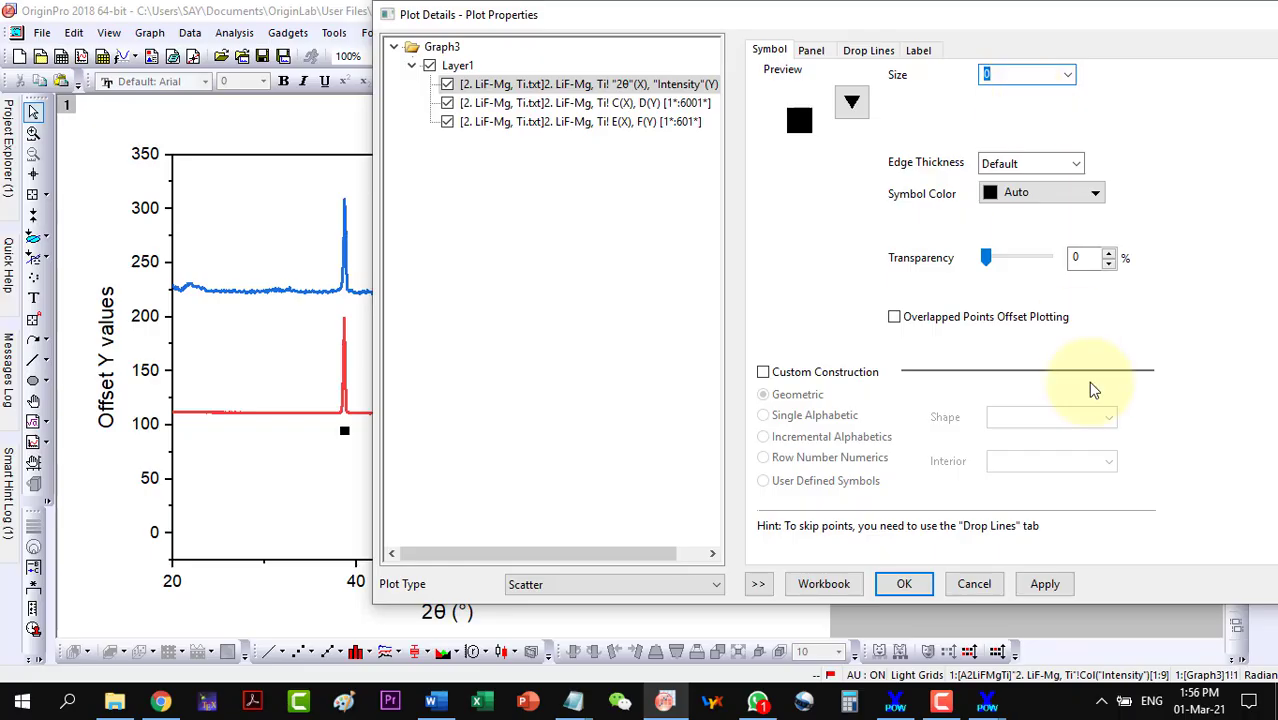
click(1045, 584)
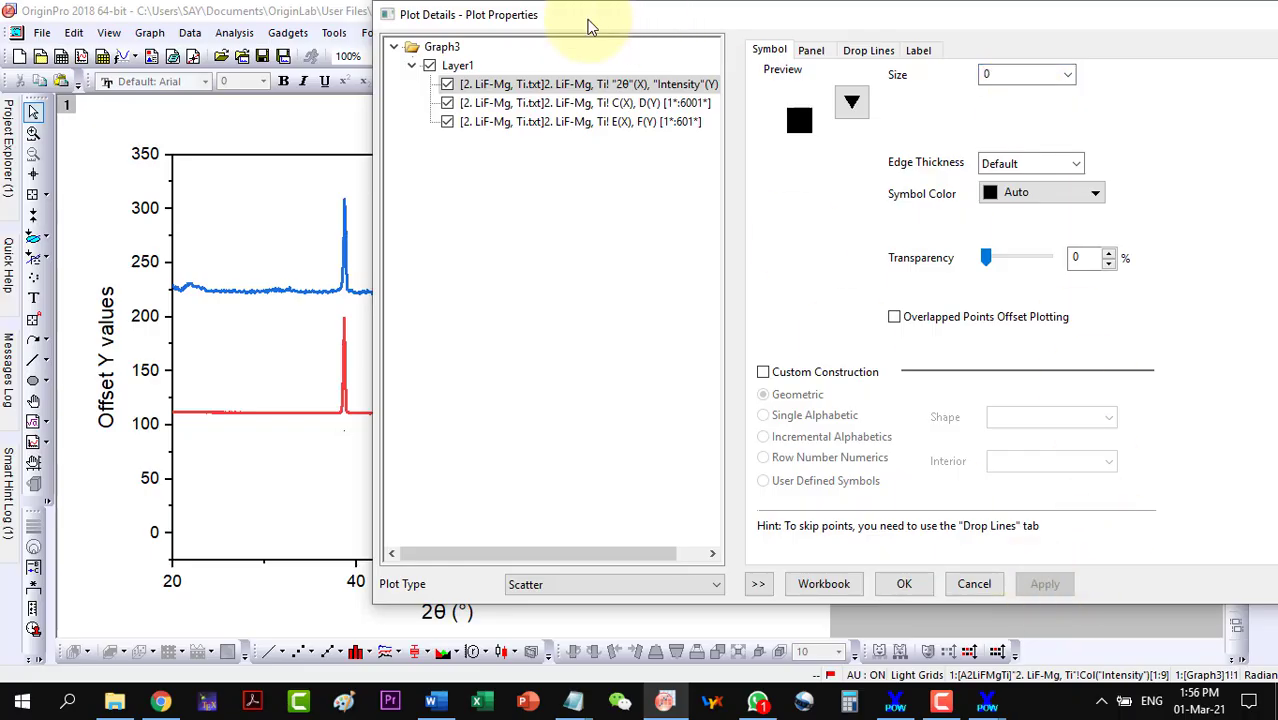
drag(590, 23, 778, 23)
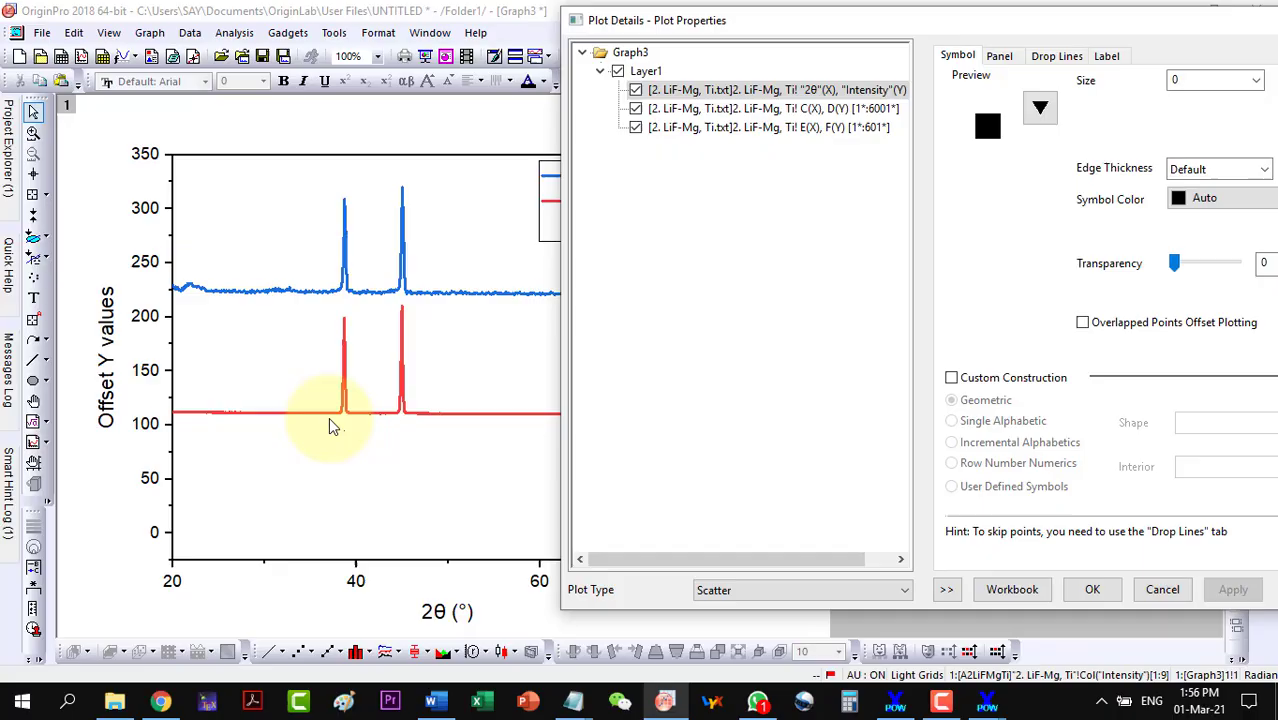
Enable vertical drop lines for JCPD#4-857 with width 3 and green colour.
drag(767, 30, 672, 36)
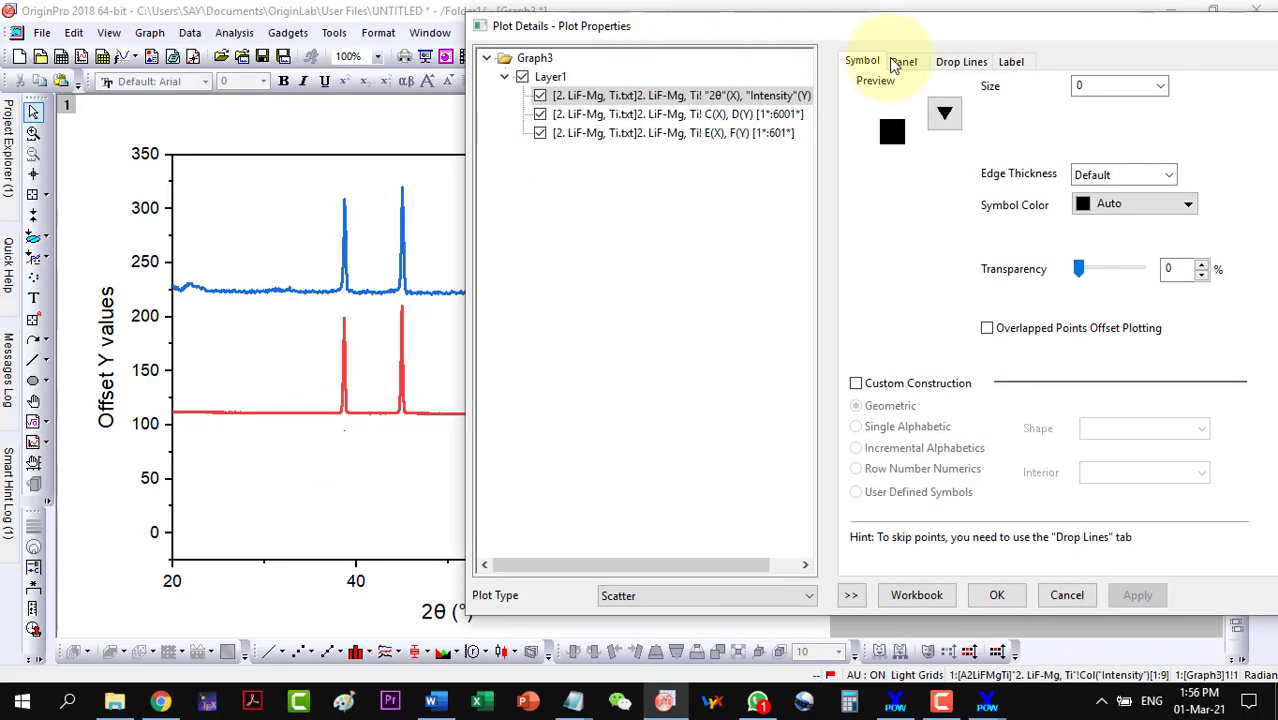
click(960, 62)
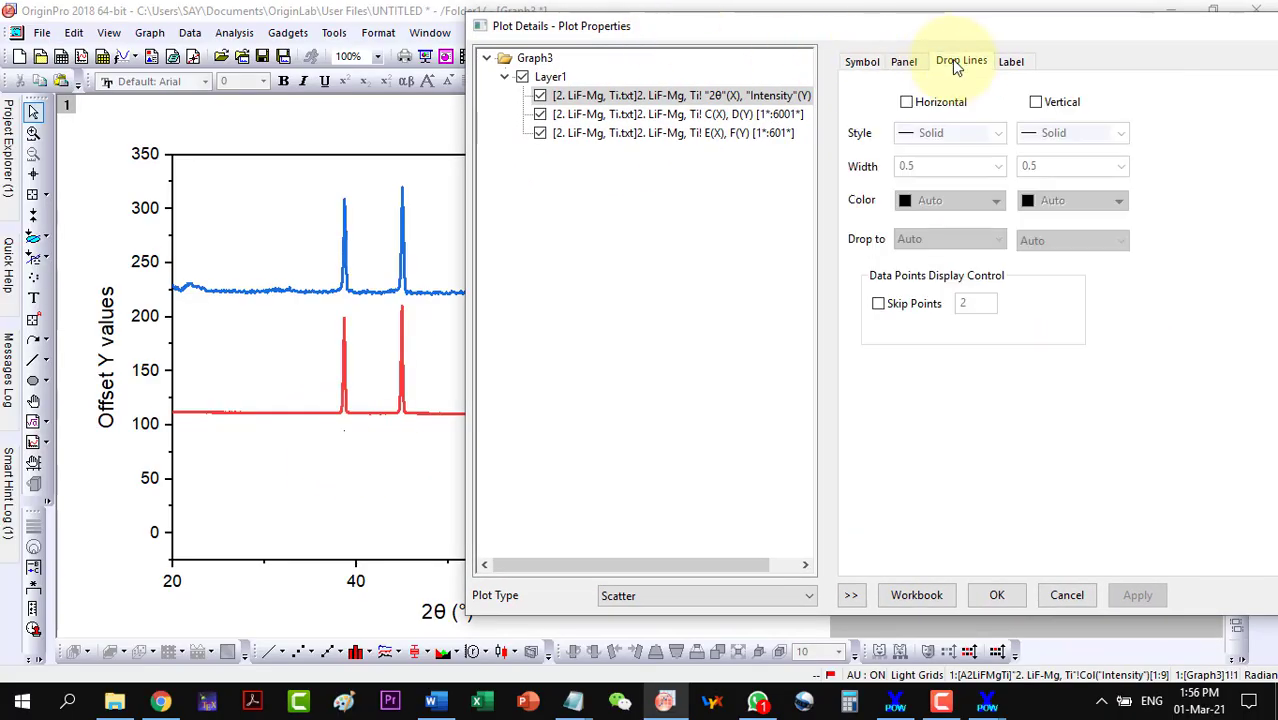
click(1035, 103)
click(1121, 166)
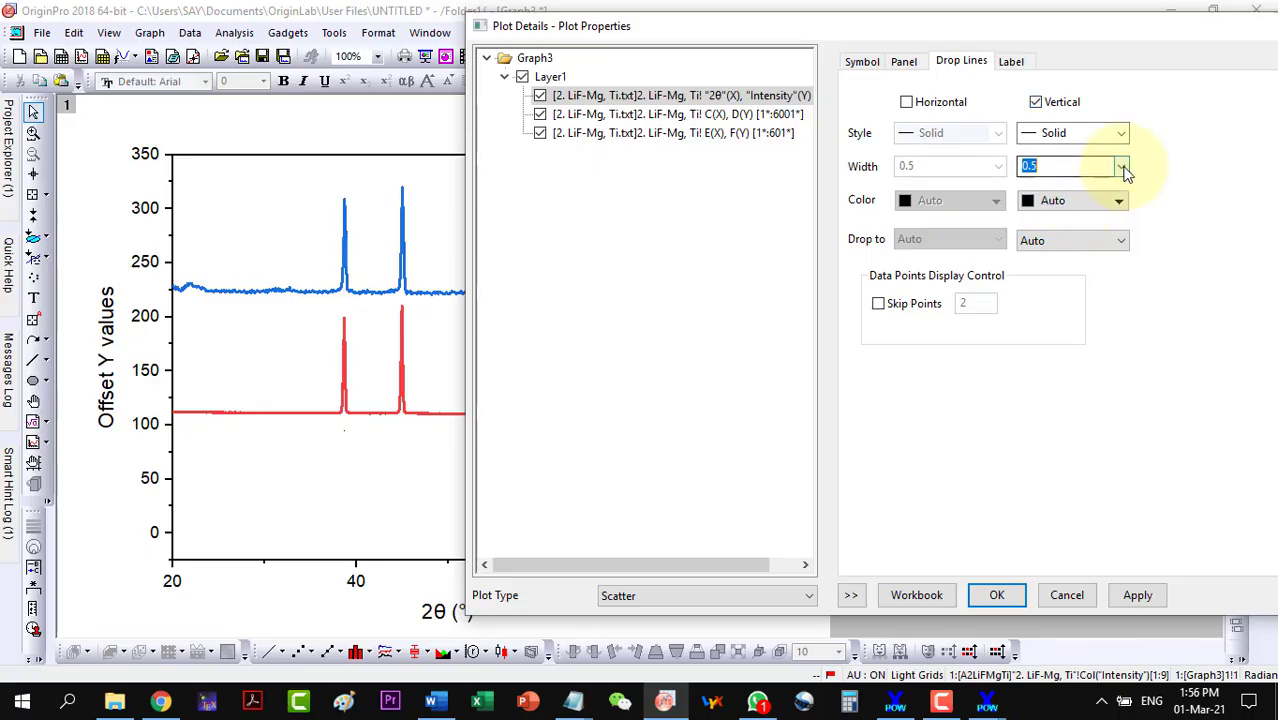
click(1035, 256)
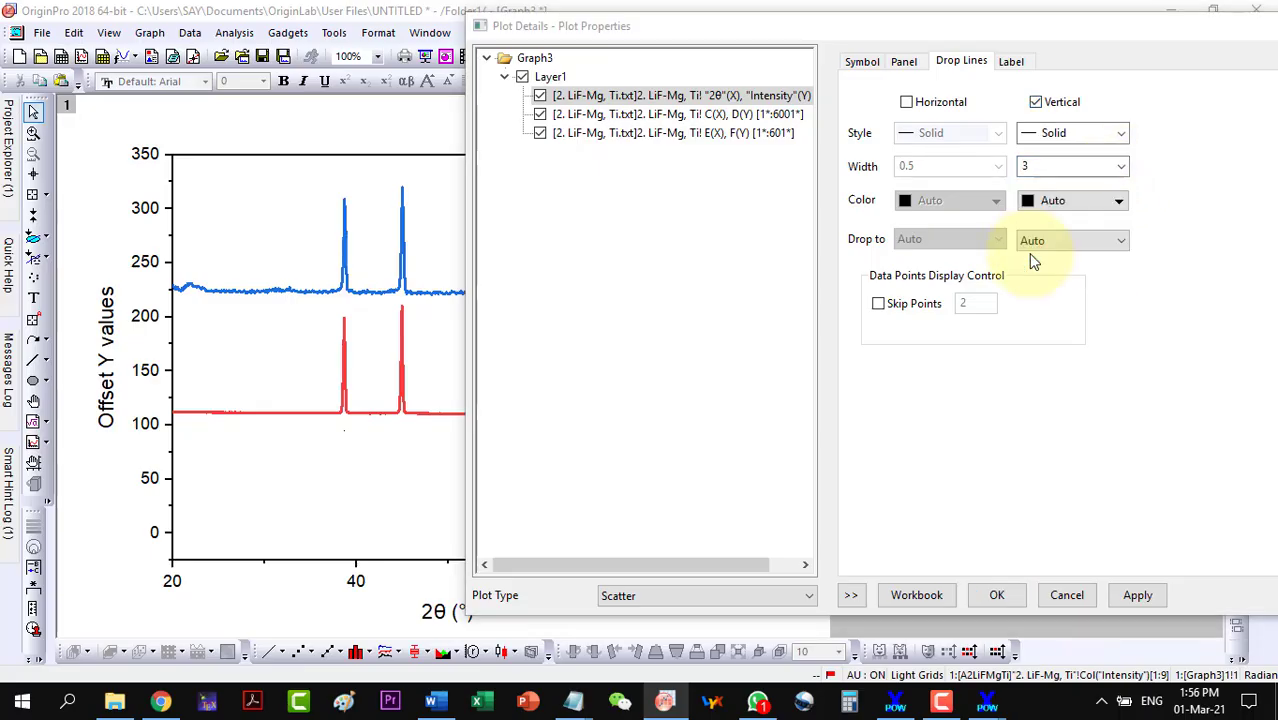
click(1048, 202)
click(1081, 250)
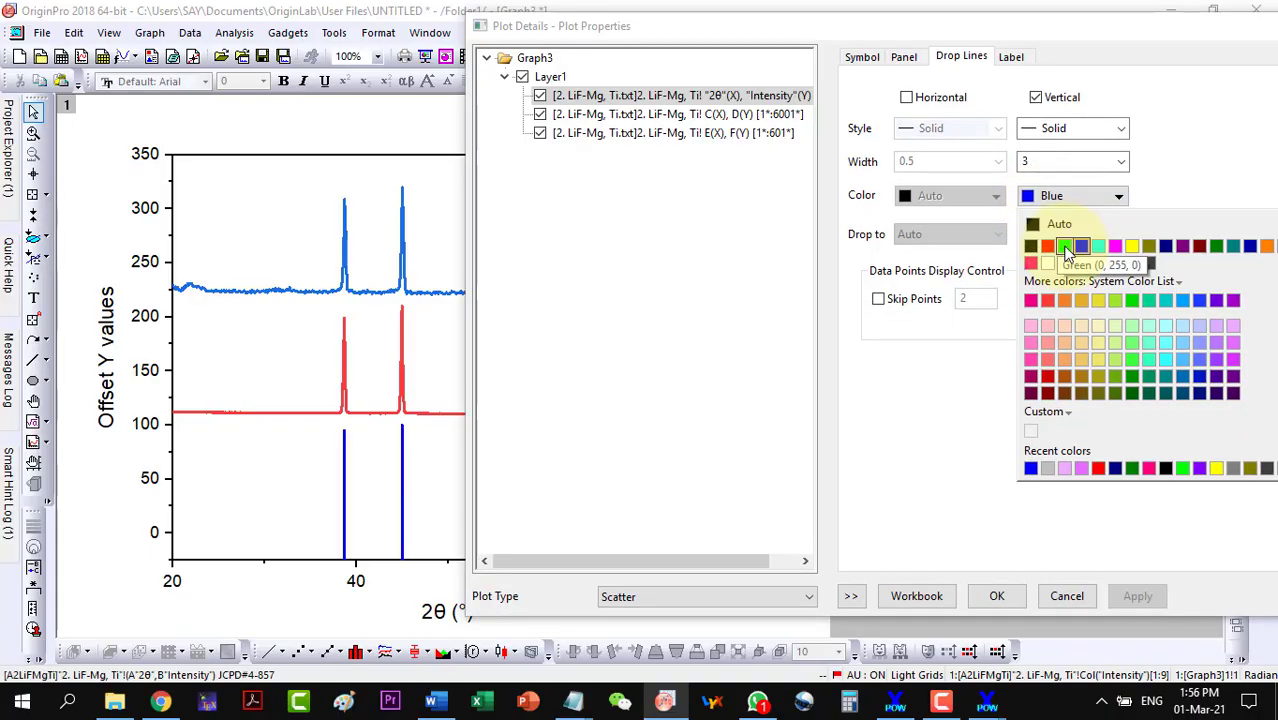
click(1065, 247)
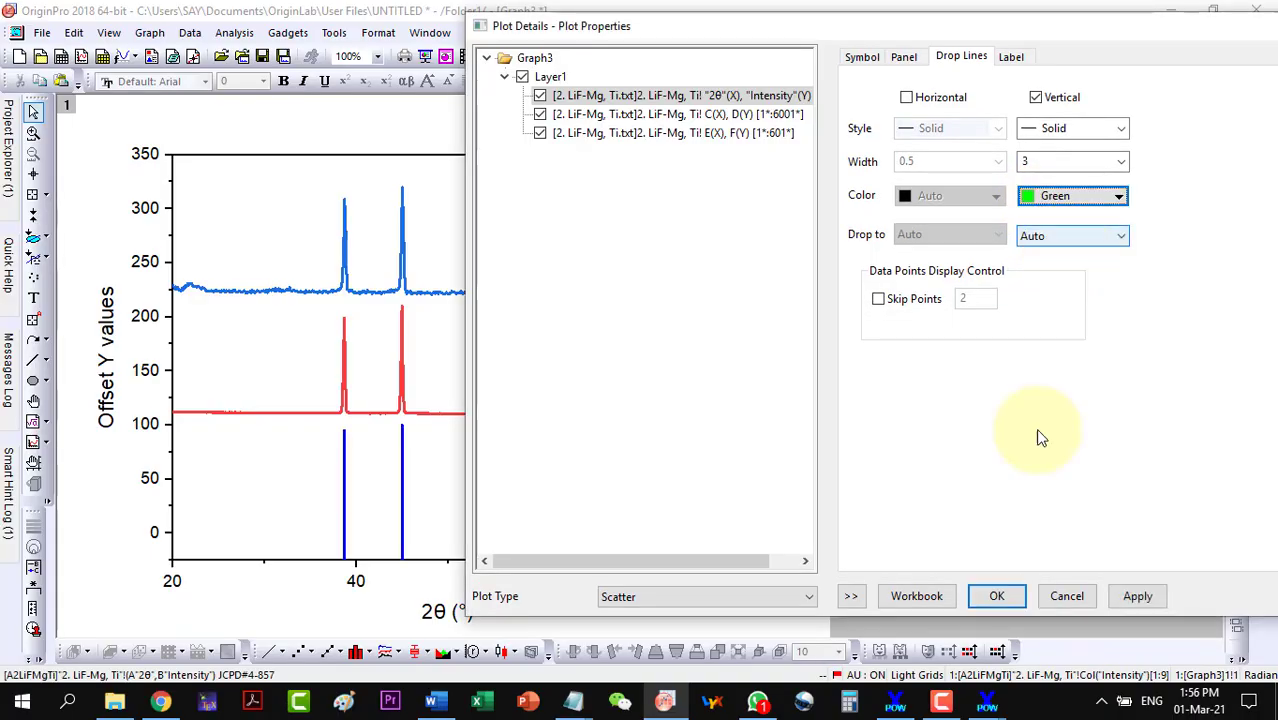
click(1140, 597)
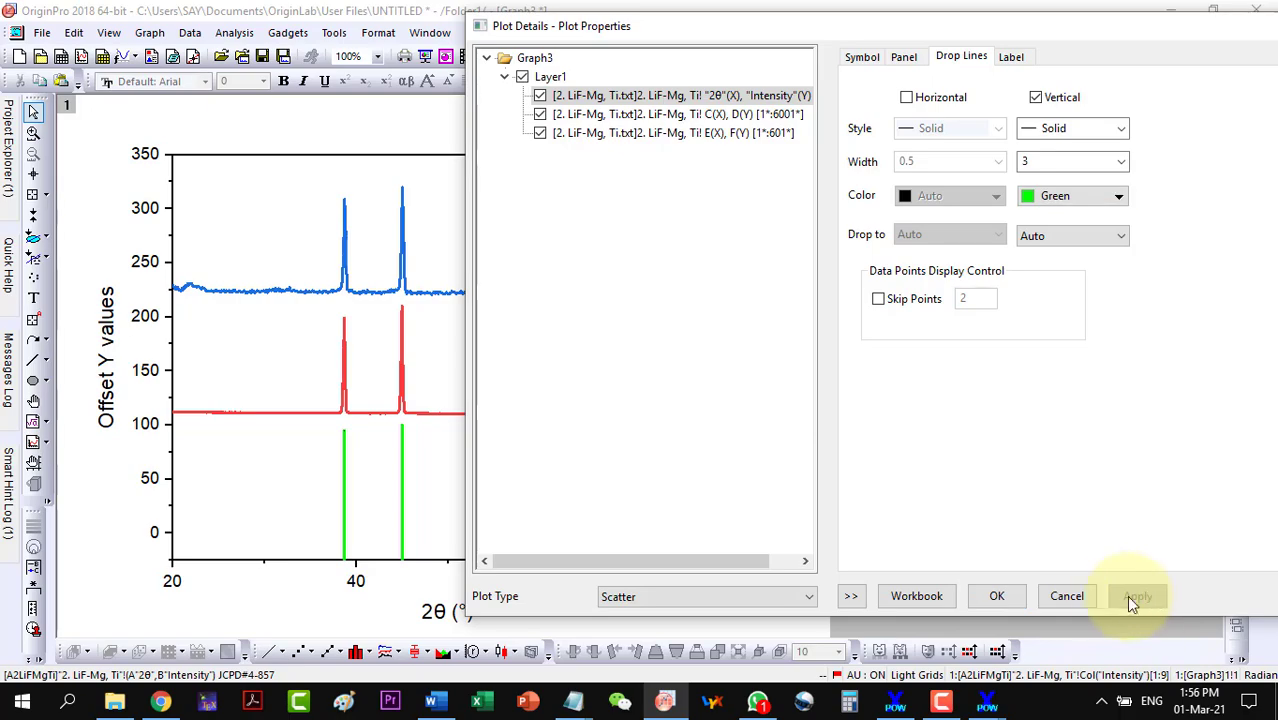
click(1000, 596)
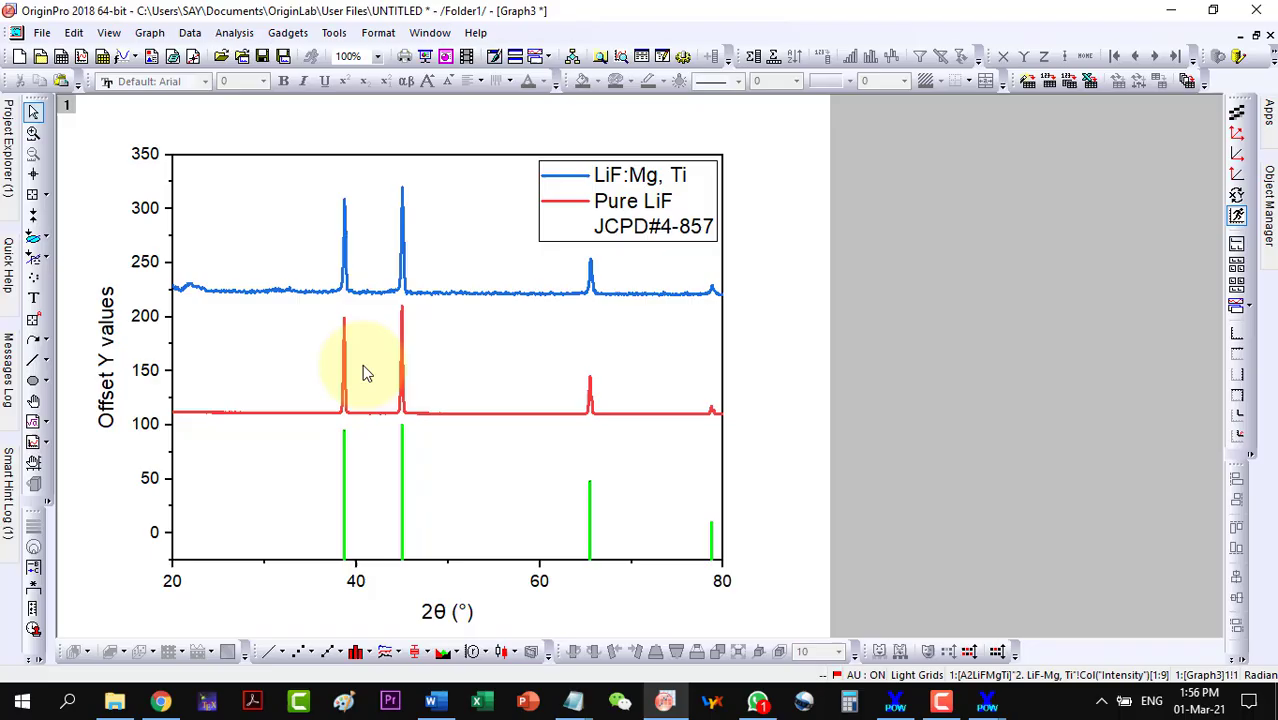
Change Graph3's y-axis title to 'Intensity (au)'.
click(666, 205)
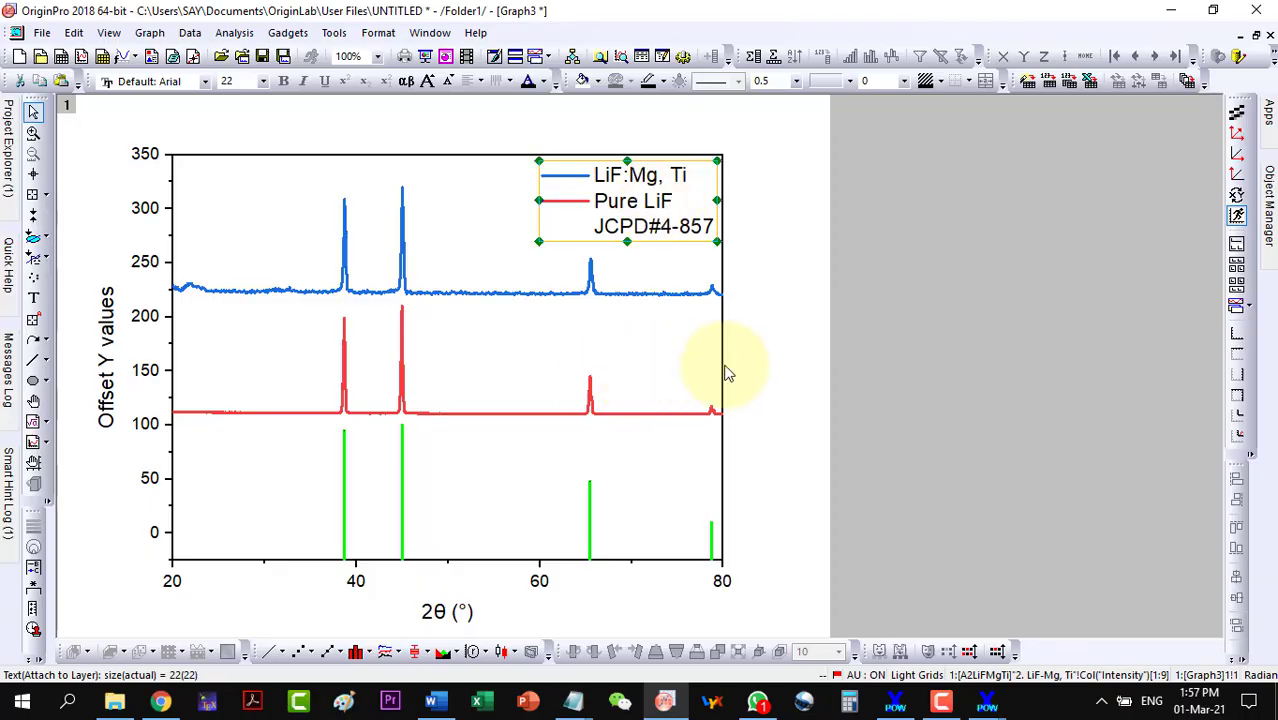
click(733, 369)
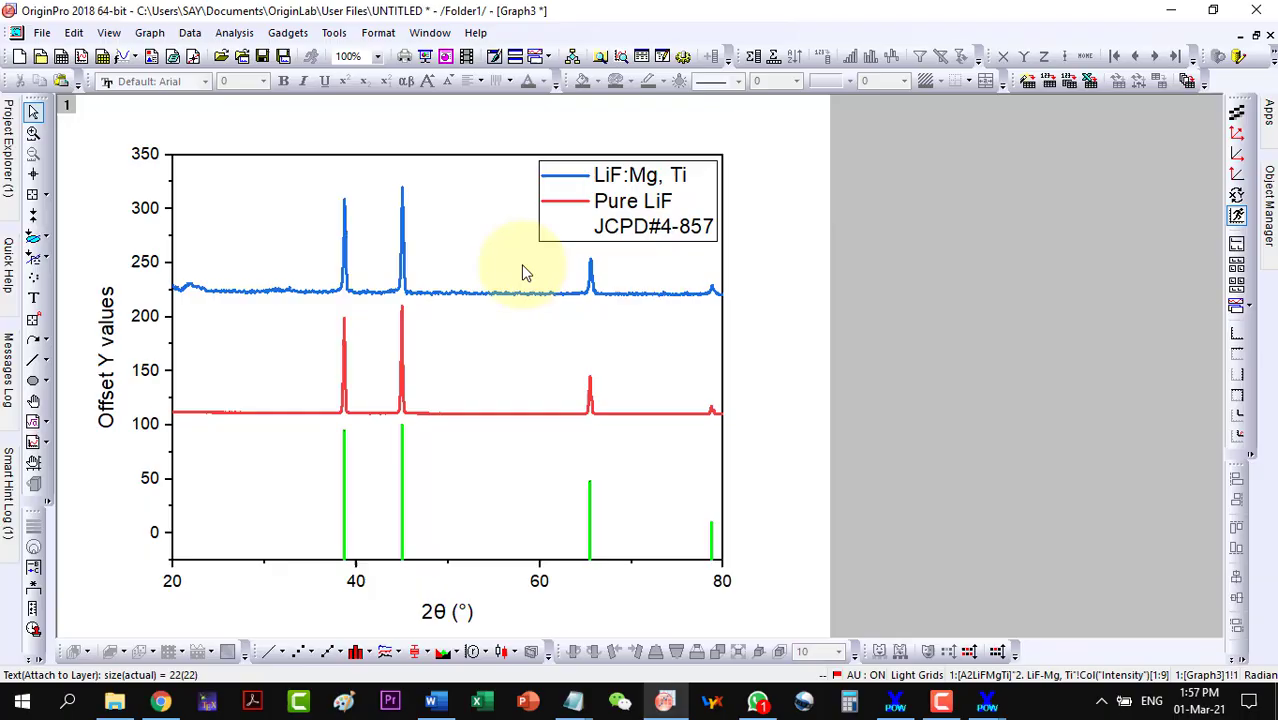
double_click(107, 392)
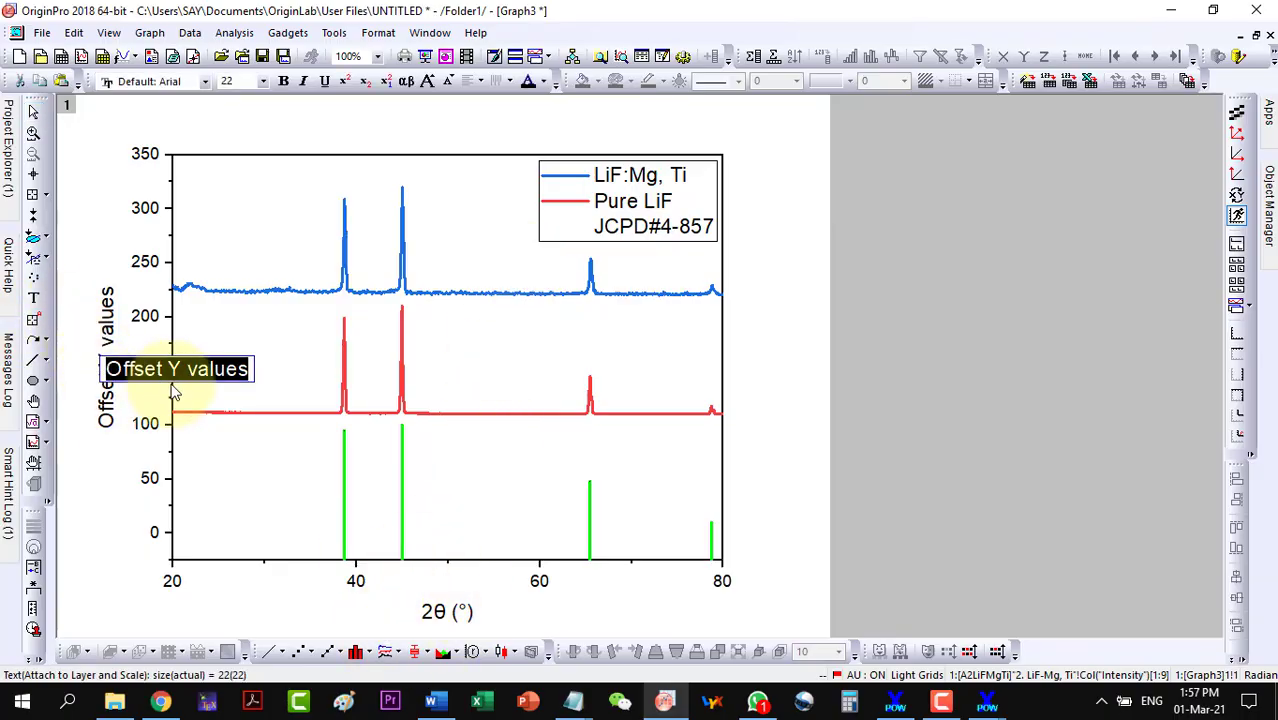
text(Intensity)
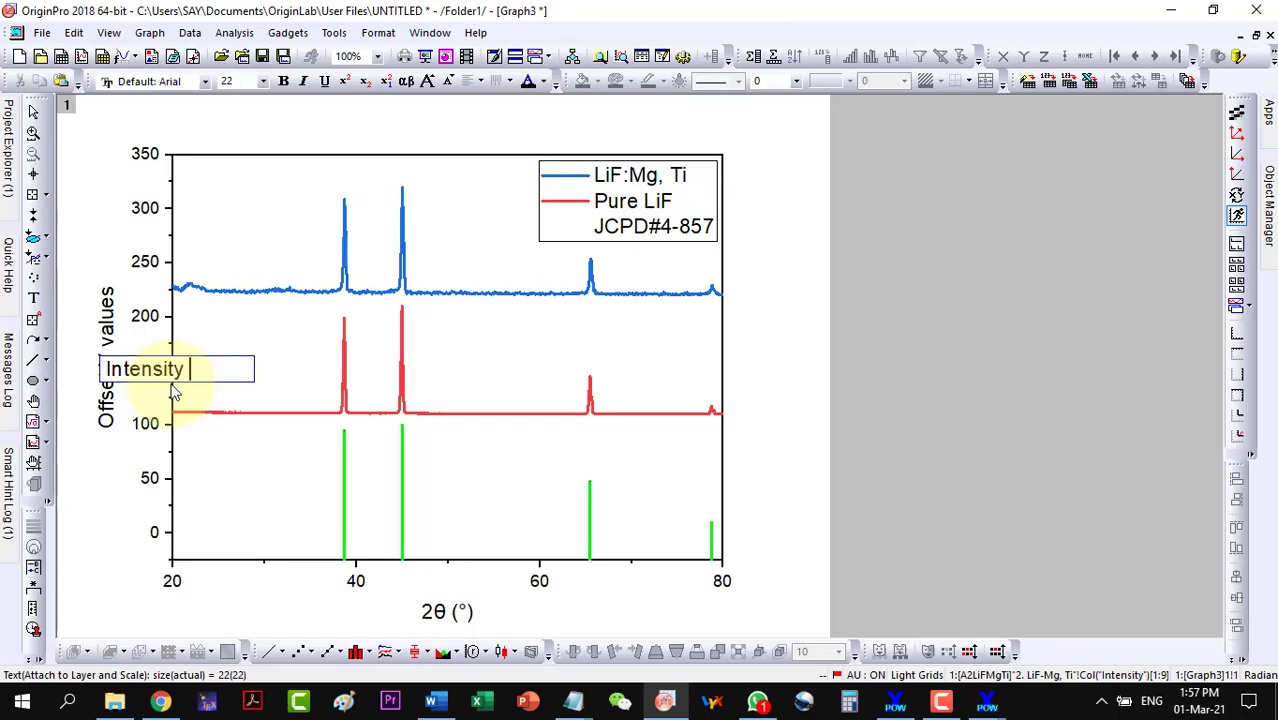
text( (au))
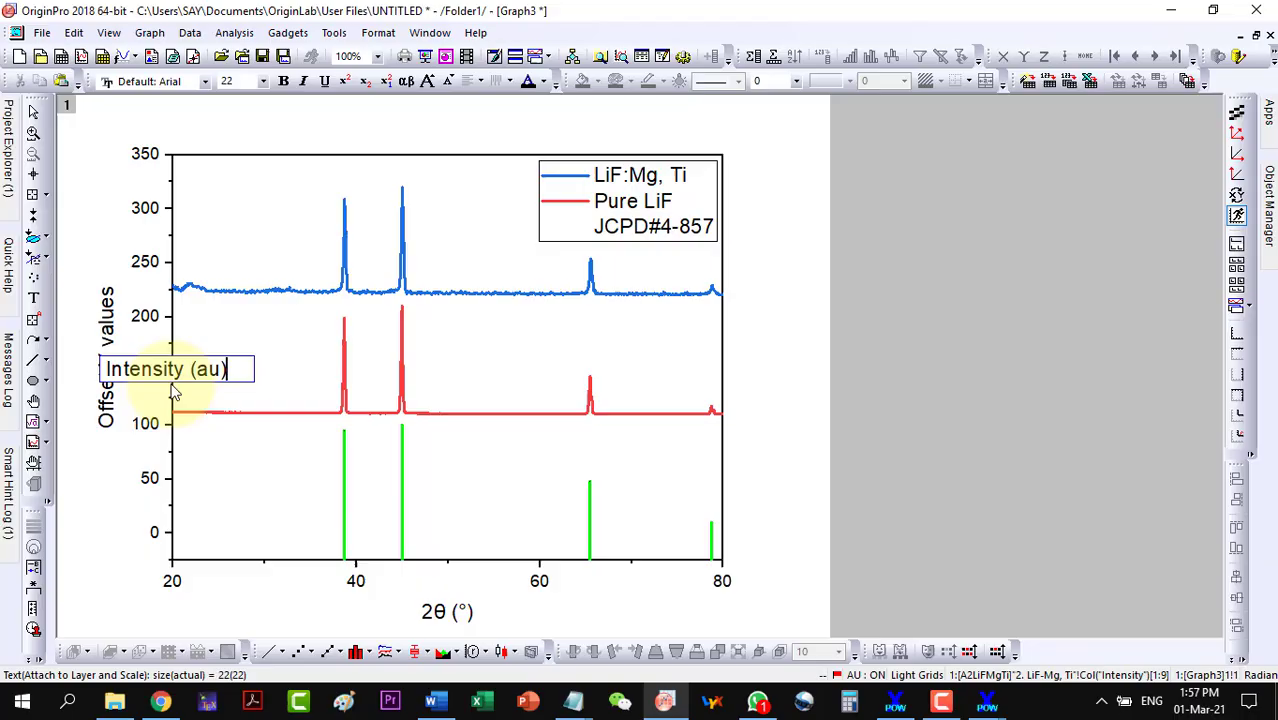
click(173, 393)
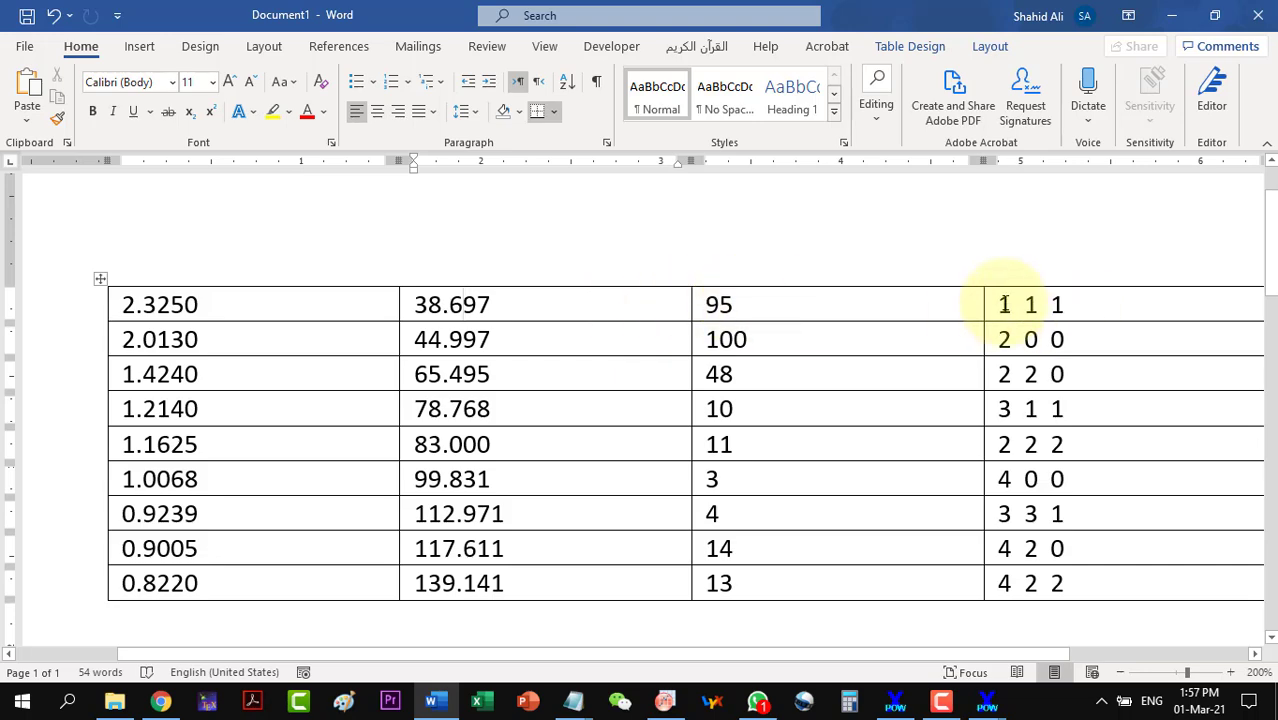
drag(1000, 304, 1072, 303)
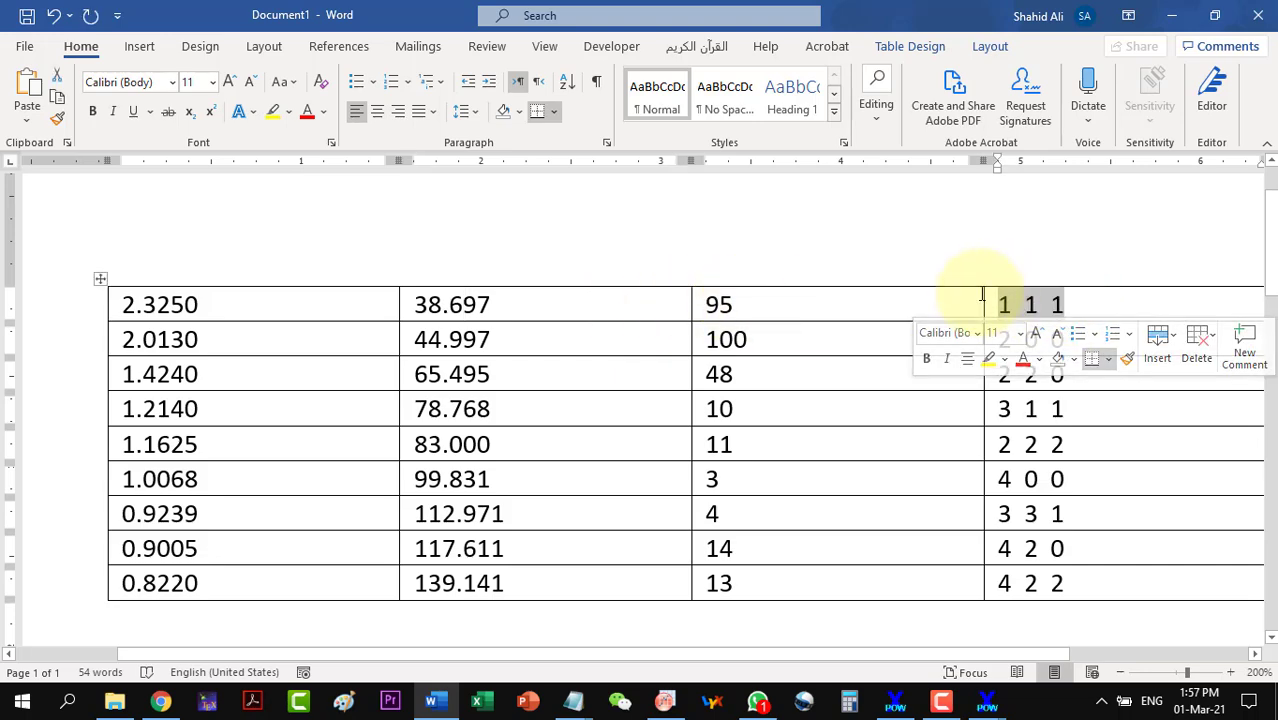
click(430, 697)
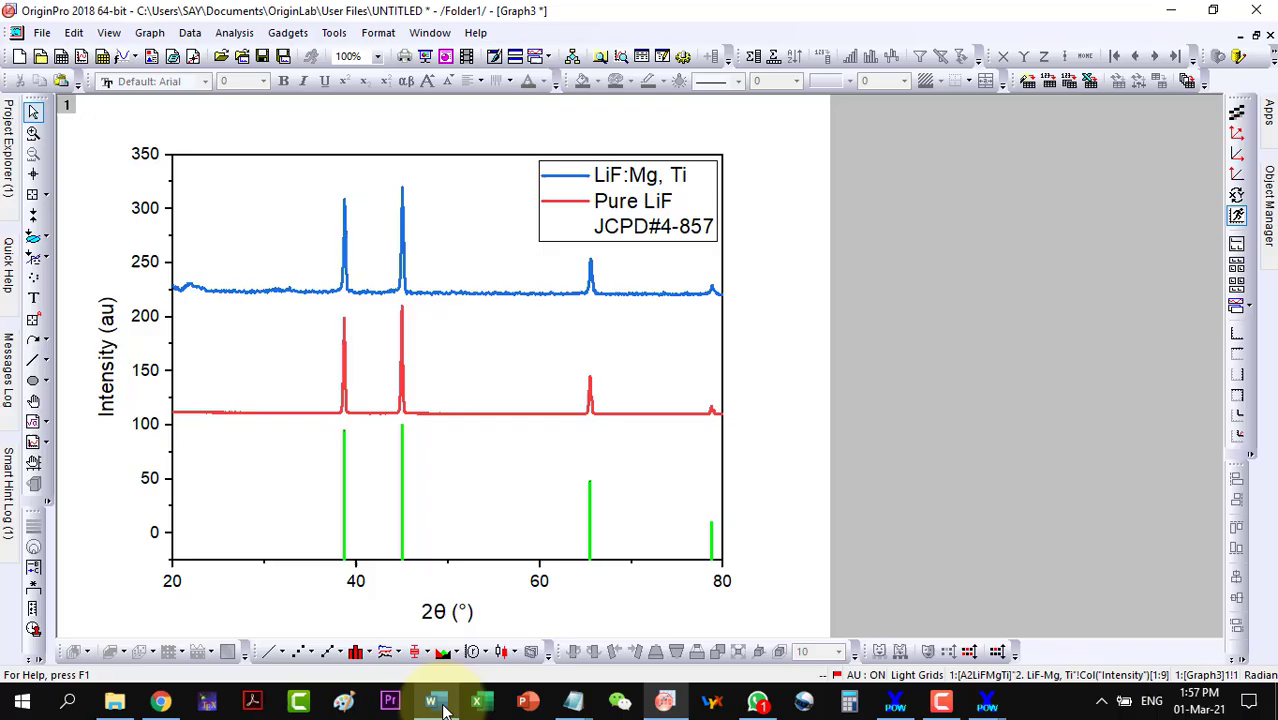
Add a (111) text label above the first LiF:Mg, Ti peak, checking the hkl table in Word.
click(35, 297)
click(327, 178)
text(()
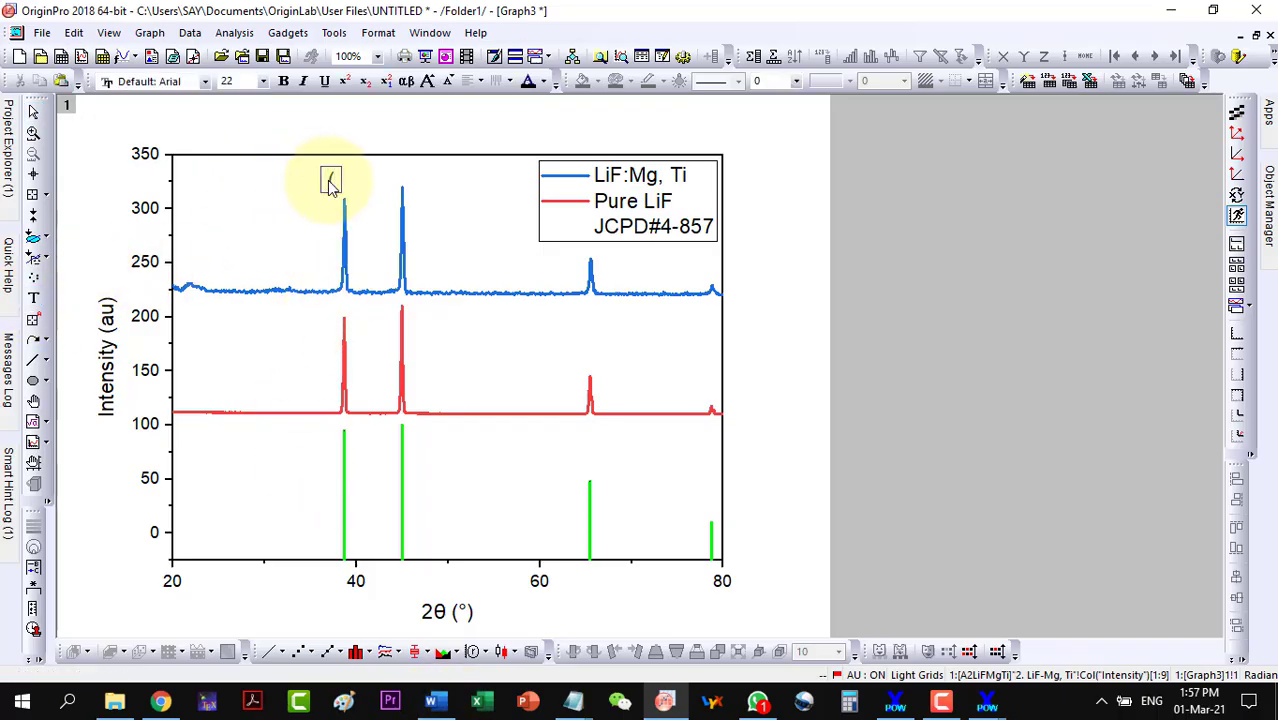
text(111))
click(320, 200)
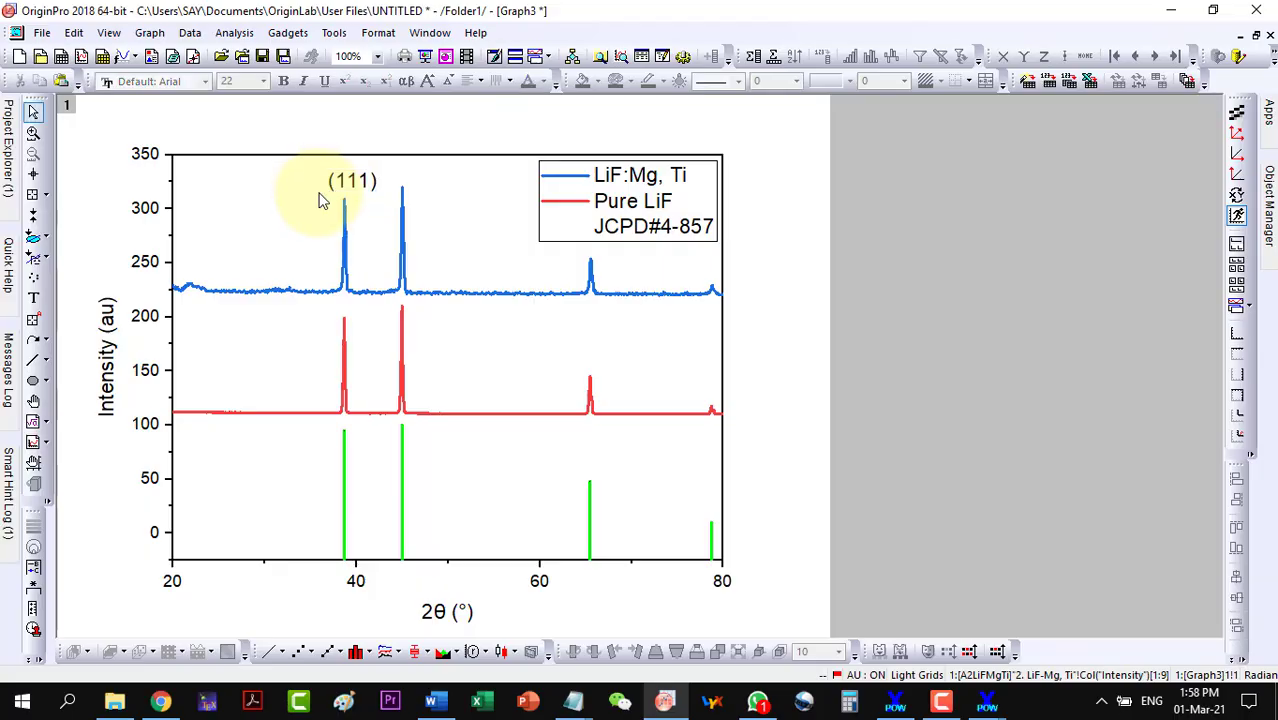
click(337, 180)
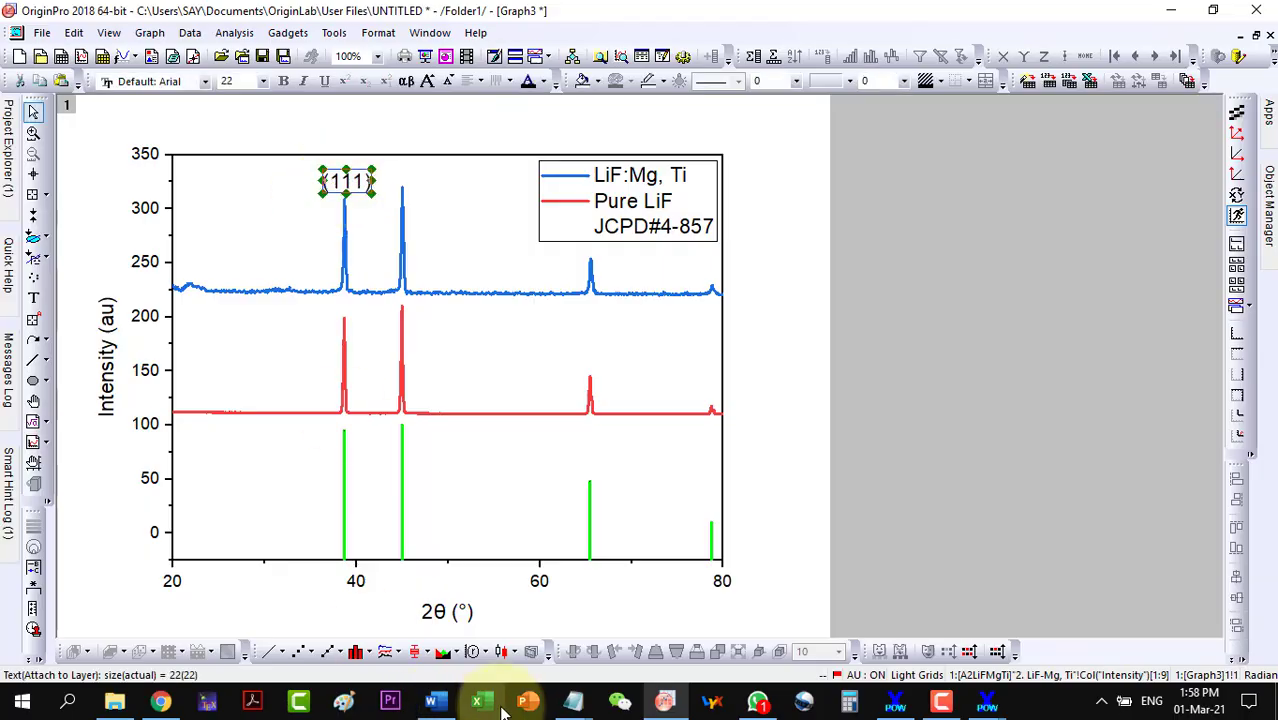
click(433, 703)
click(433, 703)
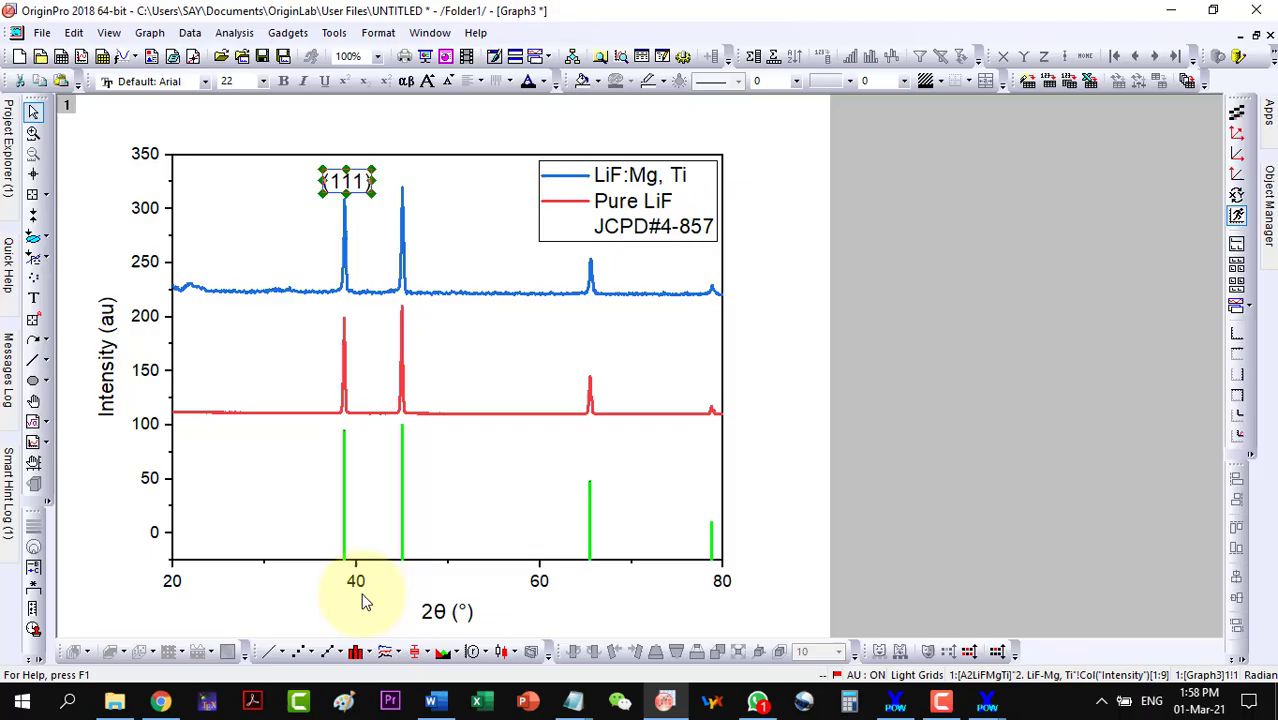
Copy the (111) label, edit the copy to (200), and place it above the second peak.
right_click(352, 180)
click(380, 205)
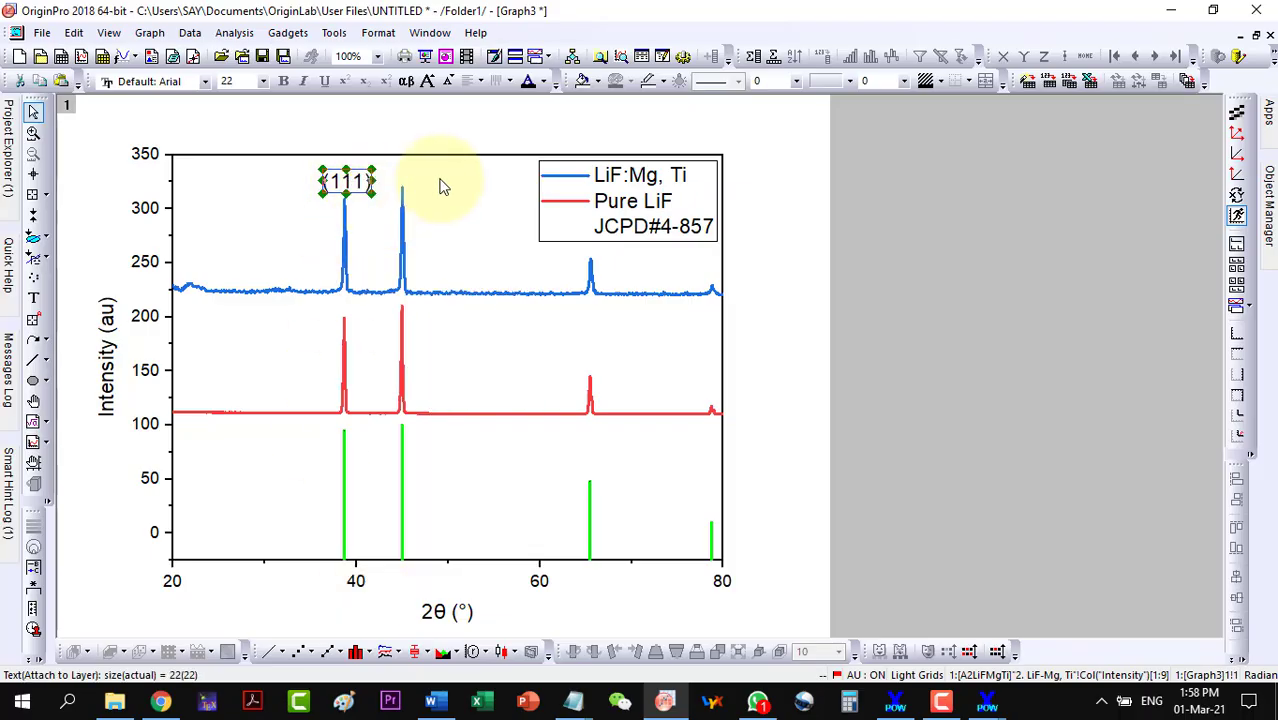
right_click(442, 188)
click(481, 12)
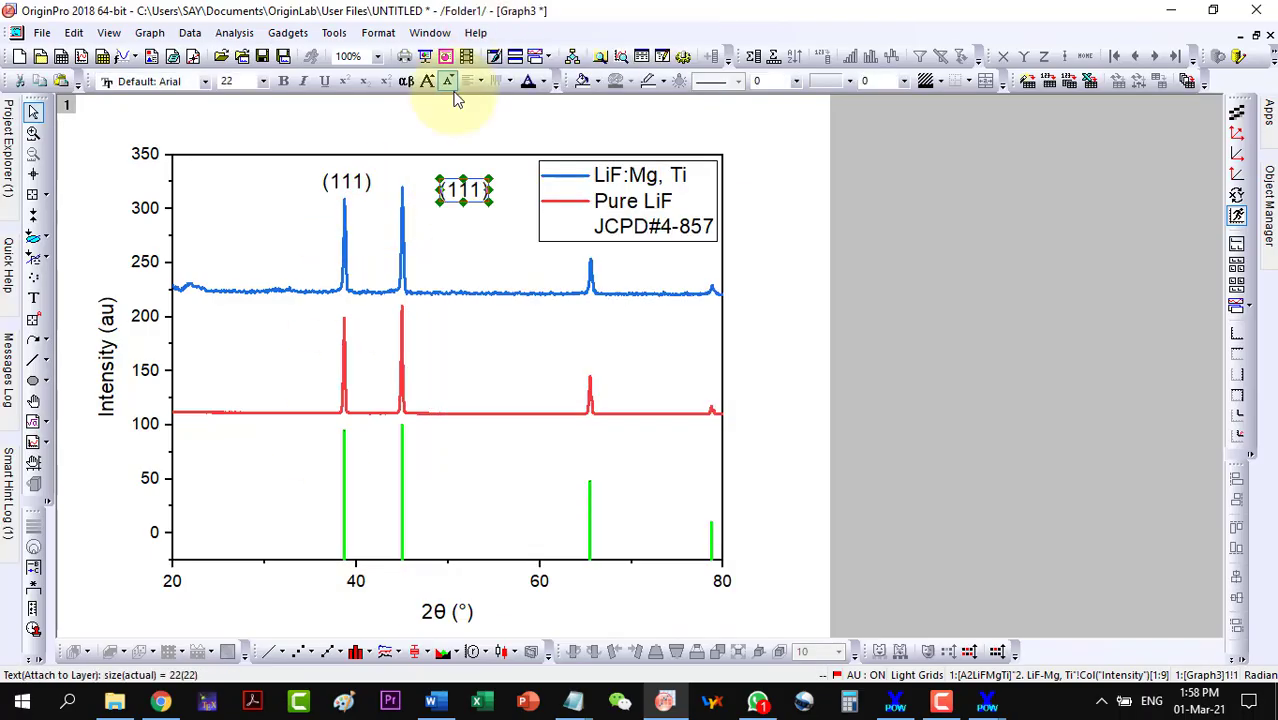
double_click(468, 196)
text((200))
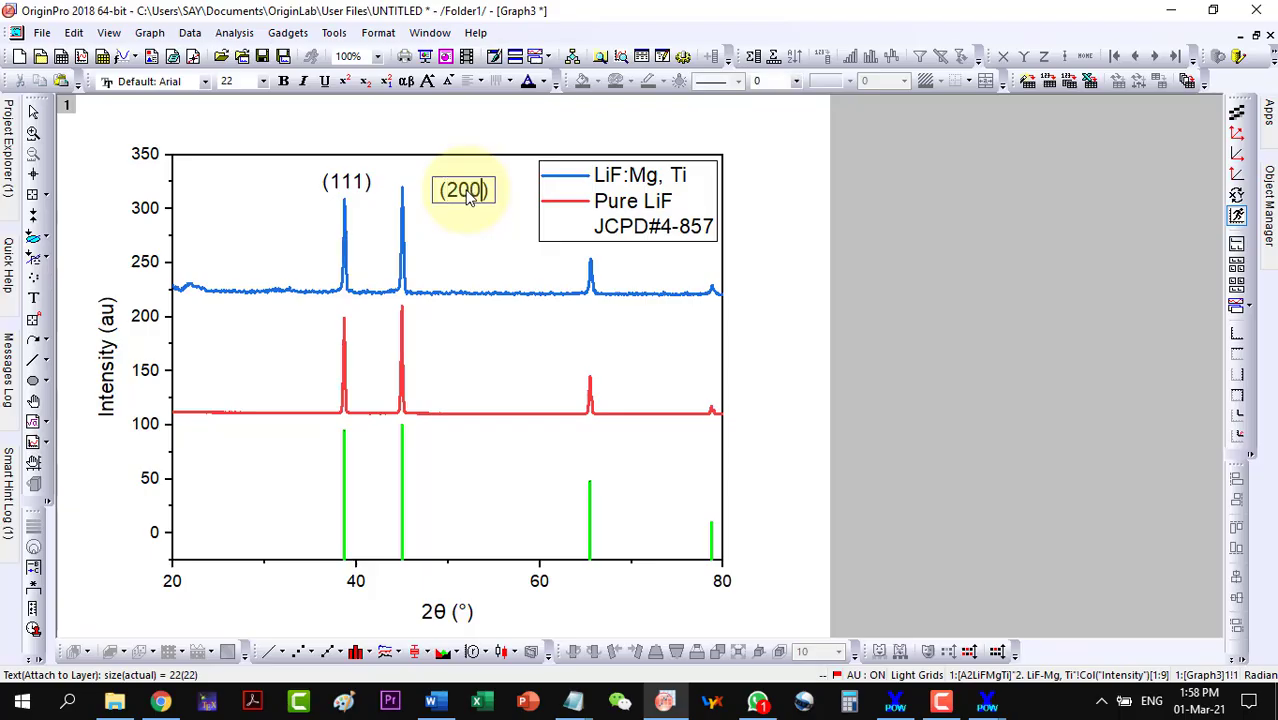
click(485, 245)
click(440, 189)
mouse_move(440, 189)
mouse_down()
mouse_move(408, 168)
mouse_move(418, 180)
mouse_up()
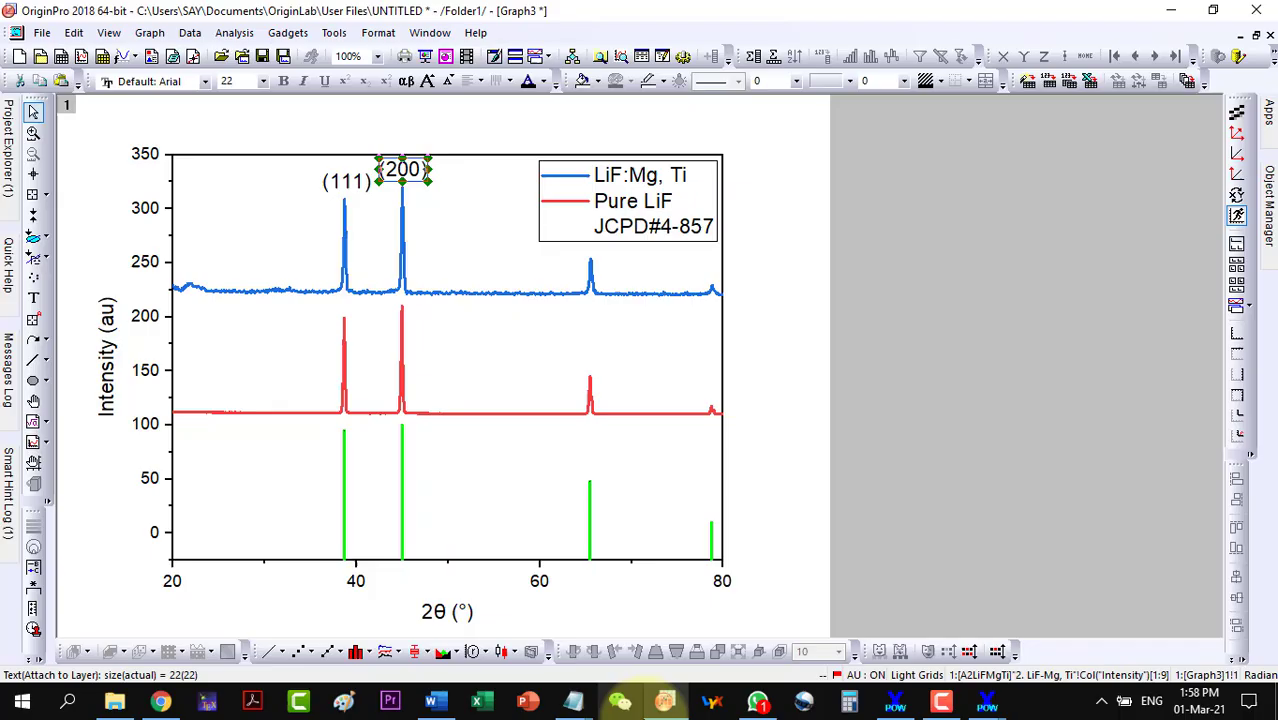
click(432, 702)
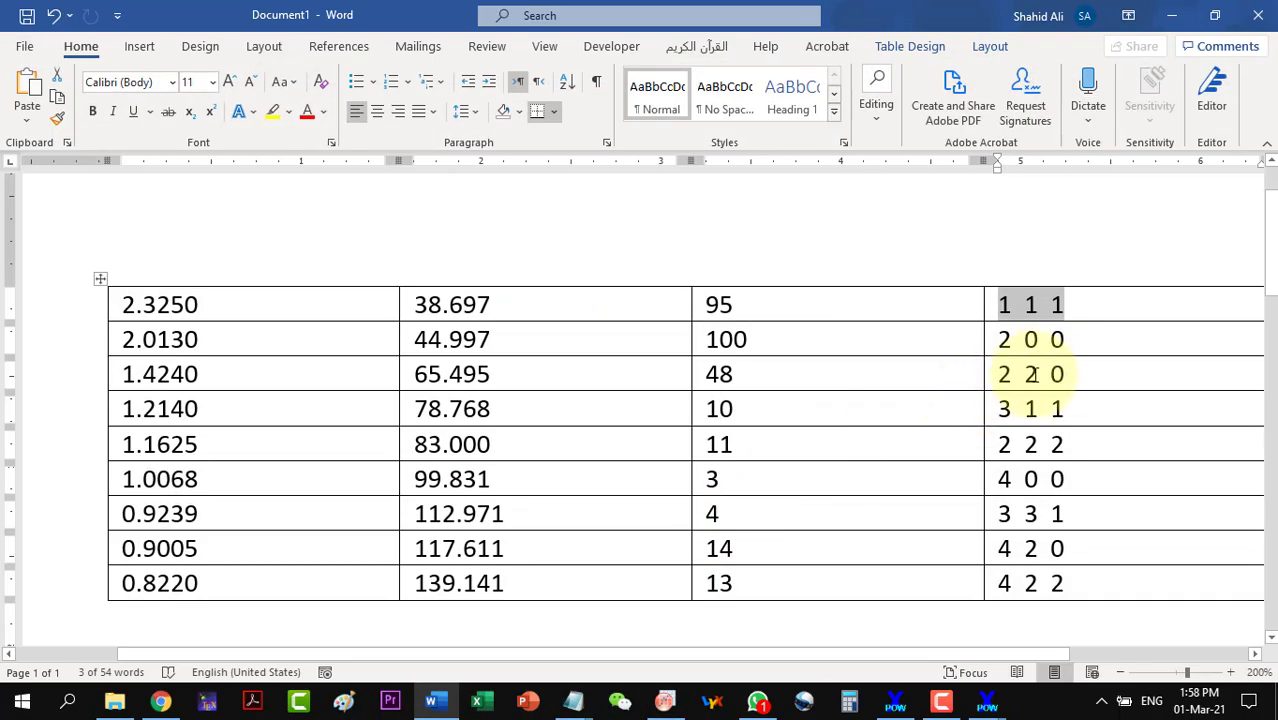
click(664, 702)
Add a (220) text label next to the third peak near 65°.
click(33, 297)
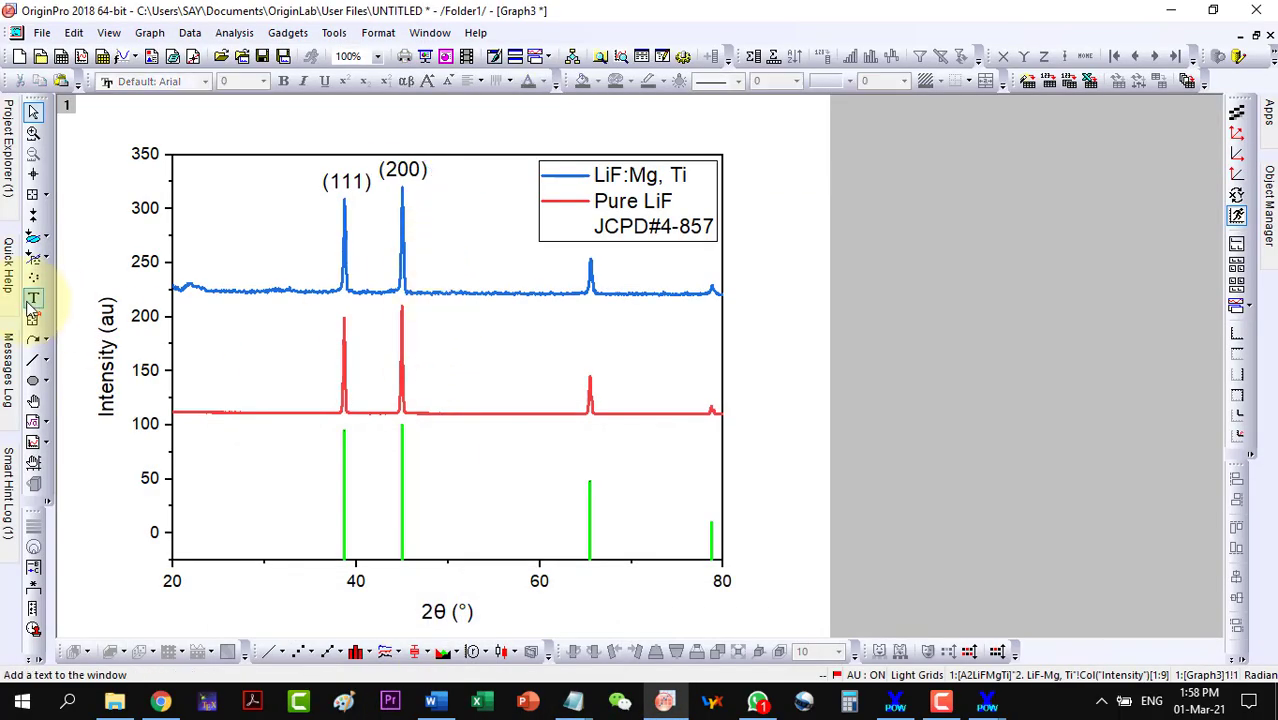
click(607, 266)
text(2)
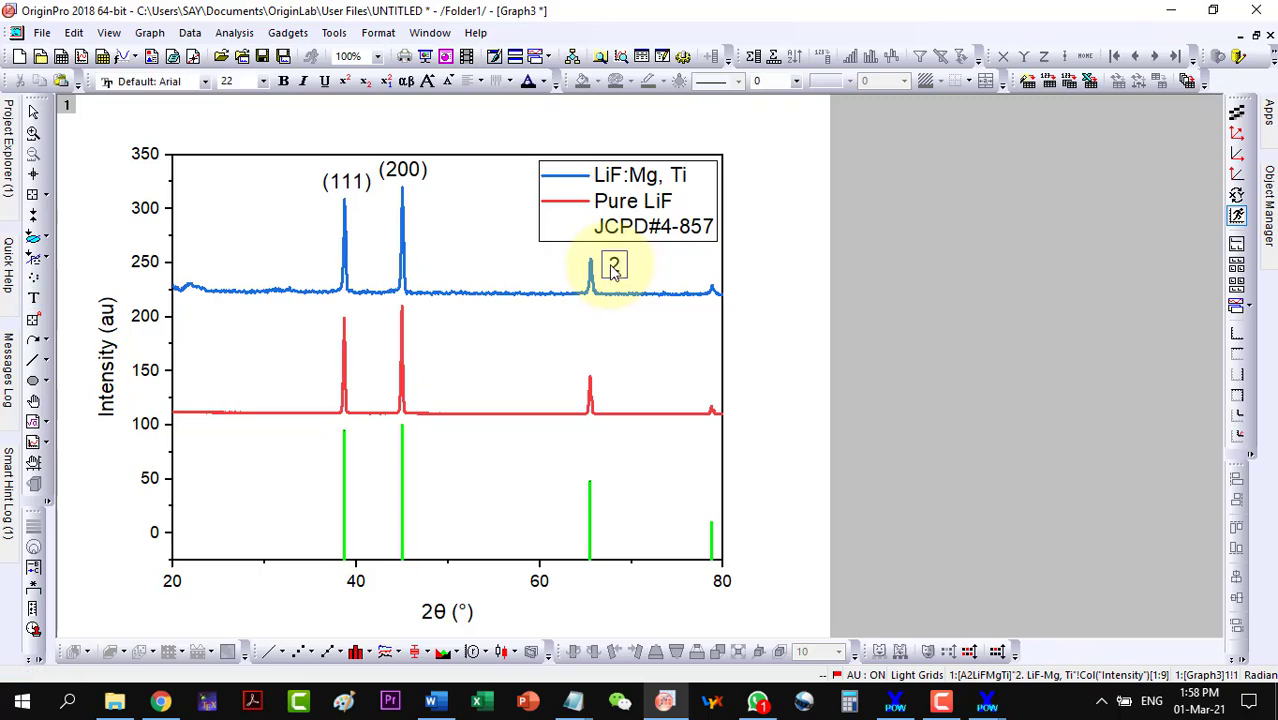
text(20)
click(662, 285)
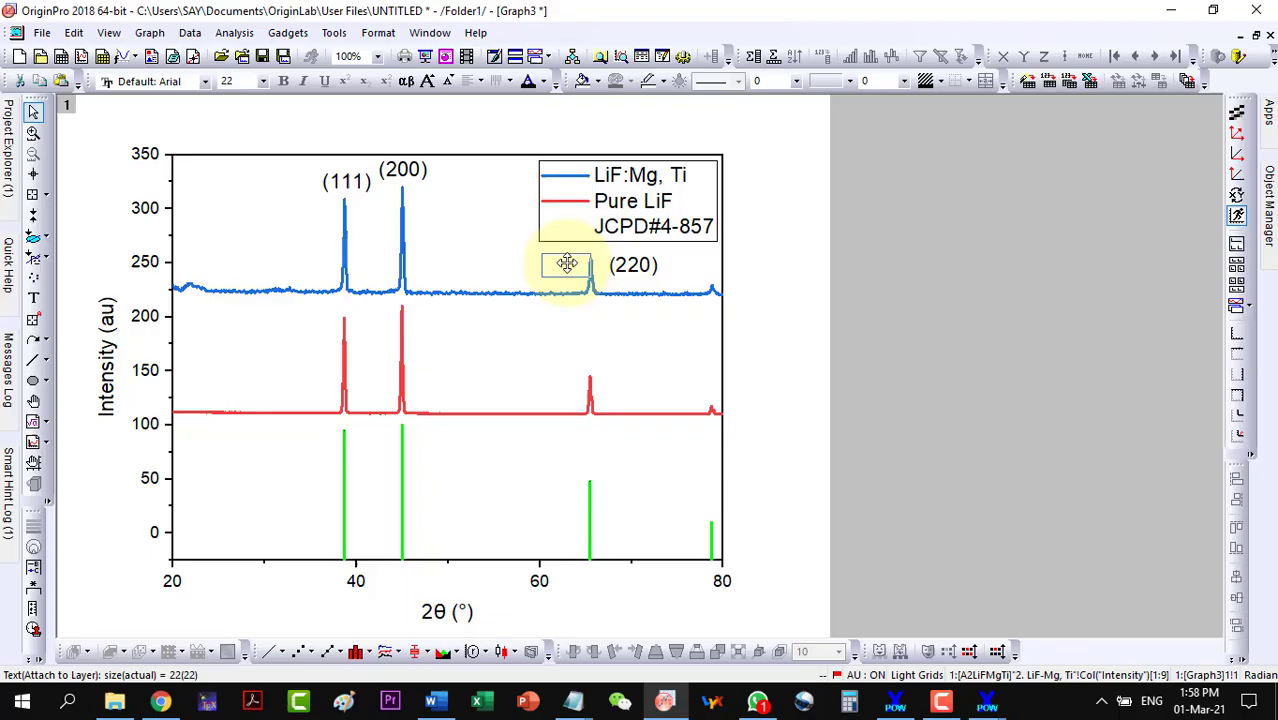
drag(567, 263, 557, 268)
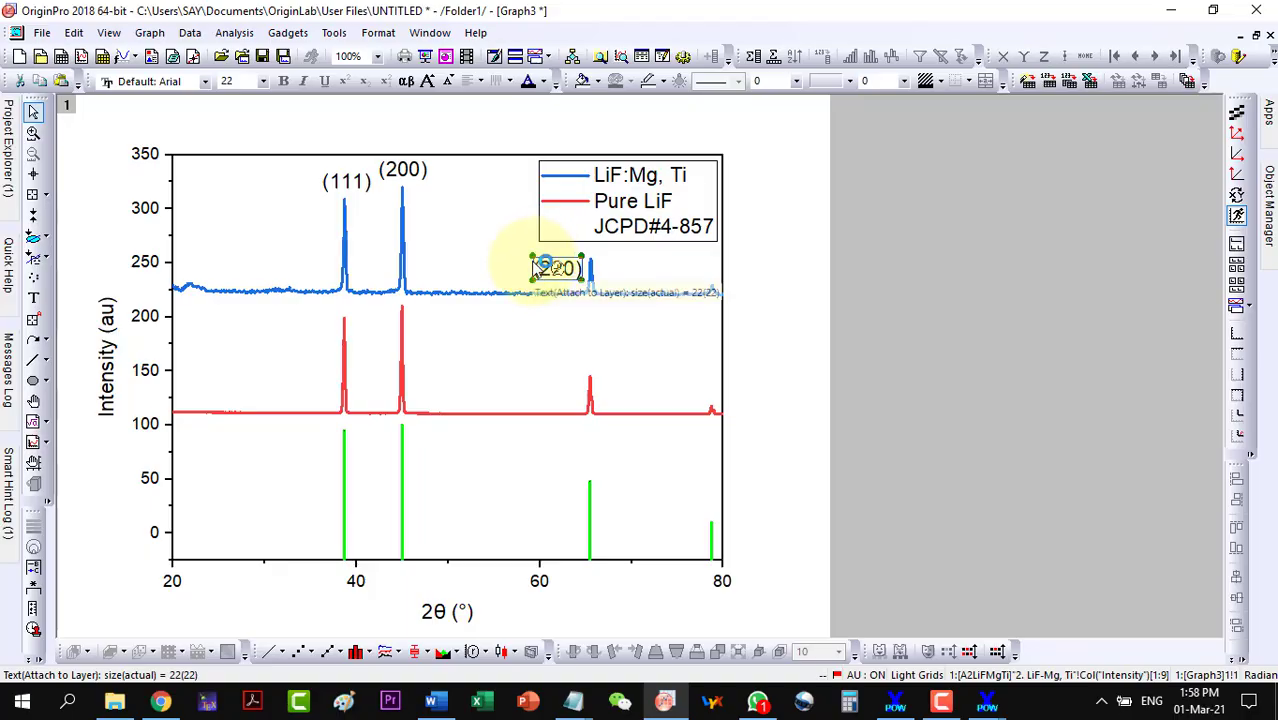
drag(547, 271, 547, 271)
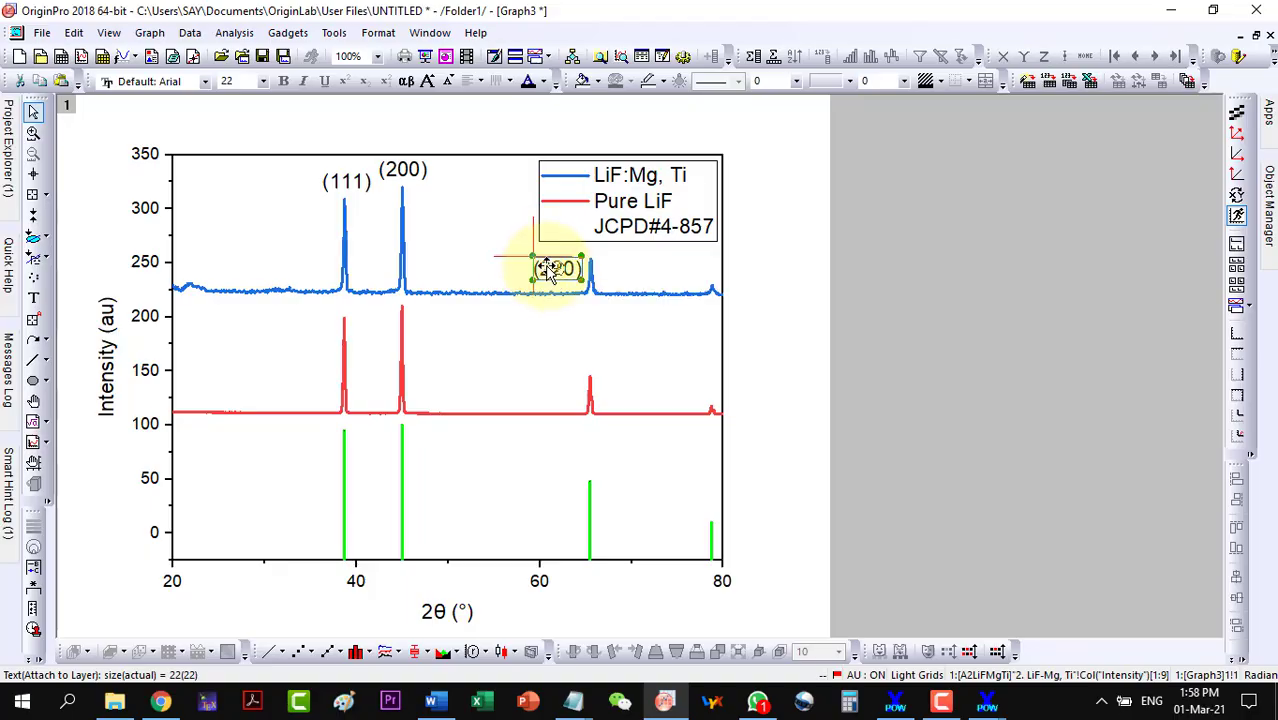
click(704, 312)
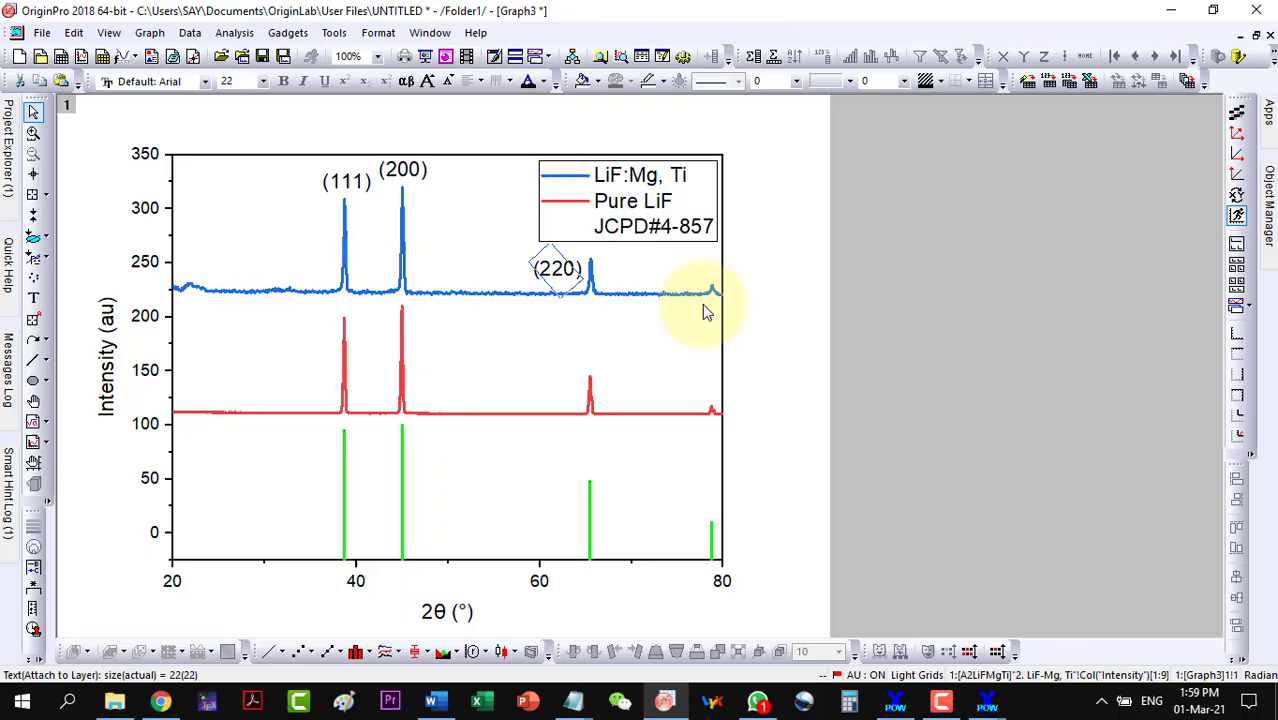
Rotate the (220) label to vertical and position it just left of the third peak.
key(ctrl+z)
key(Right)
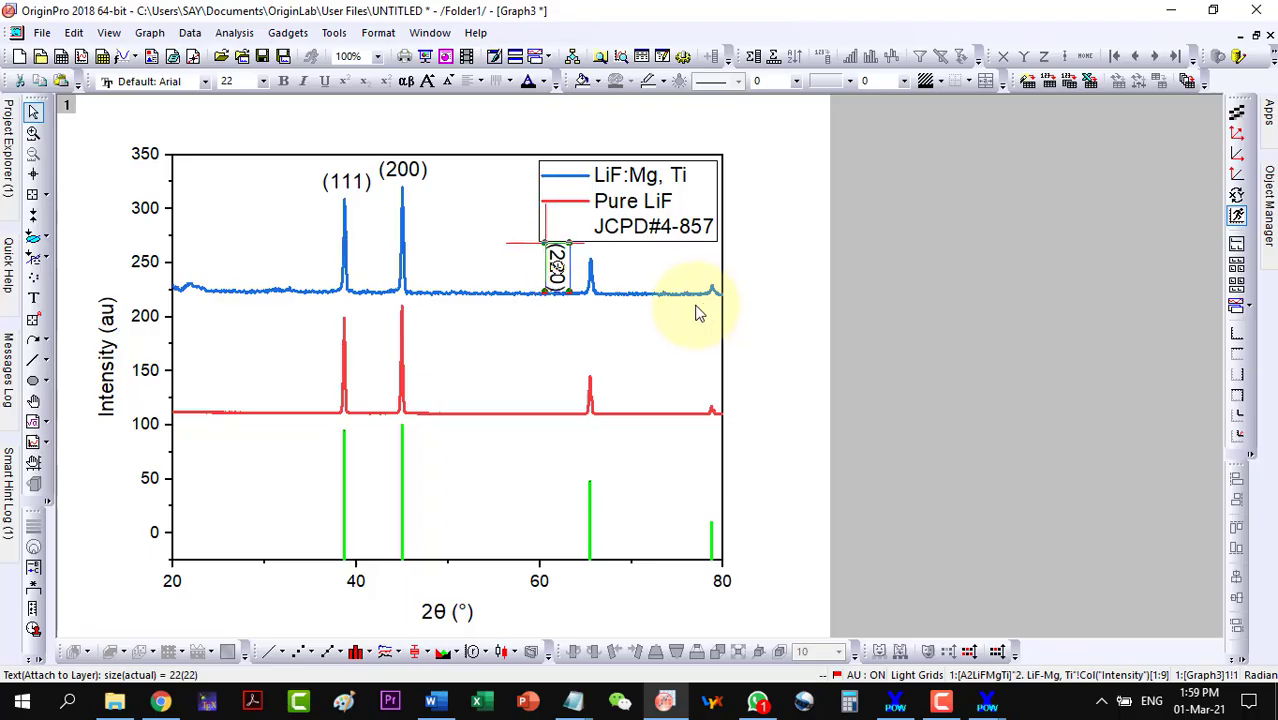
click(606, 322)
click(558, 267)
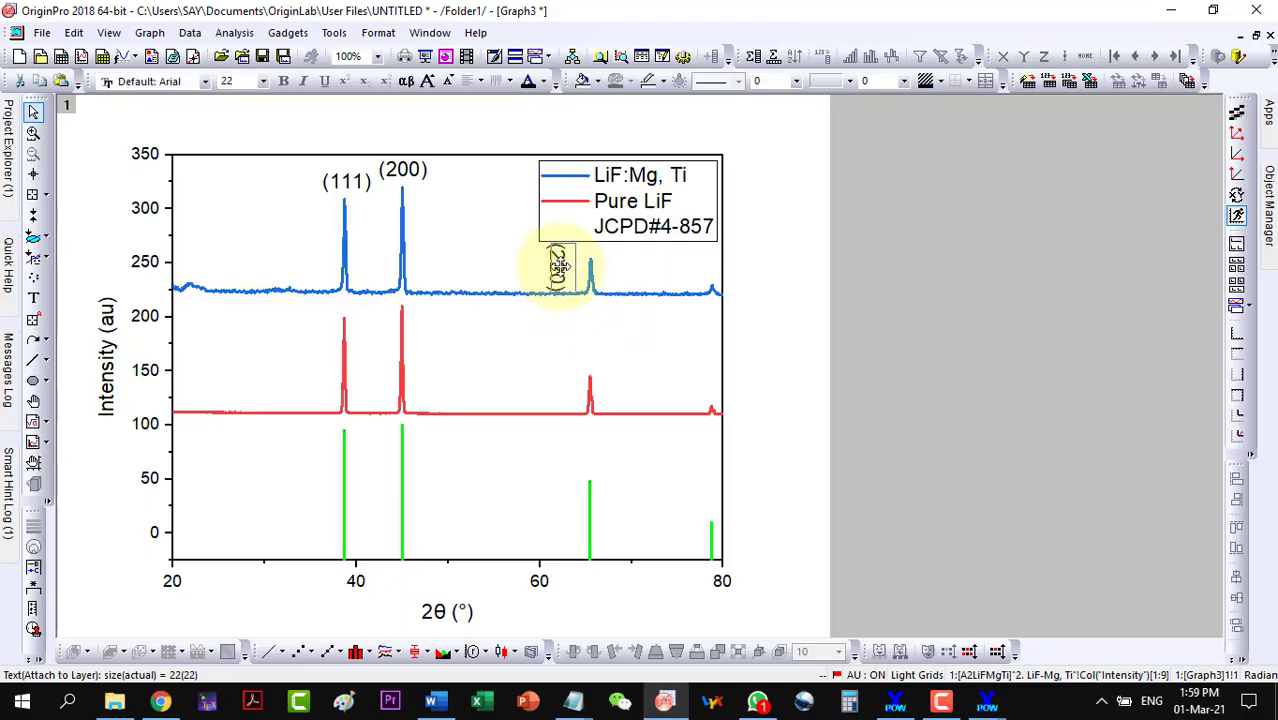
drag(558, 265, 563, 263)
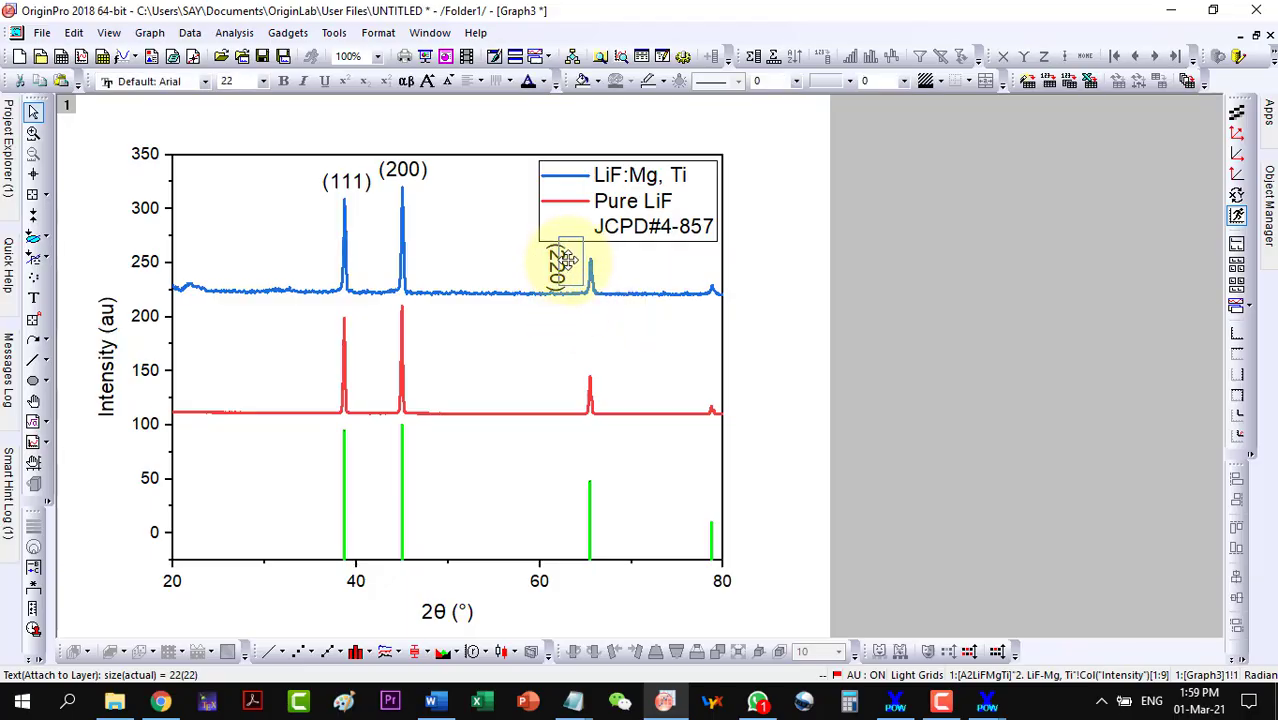
drag(564, 263, 617, 222)
click(618, 228)
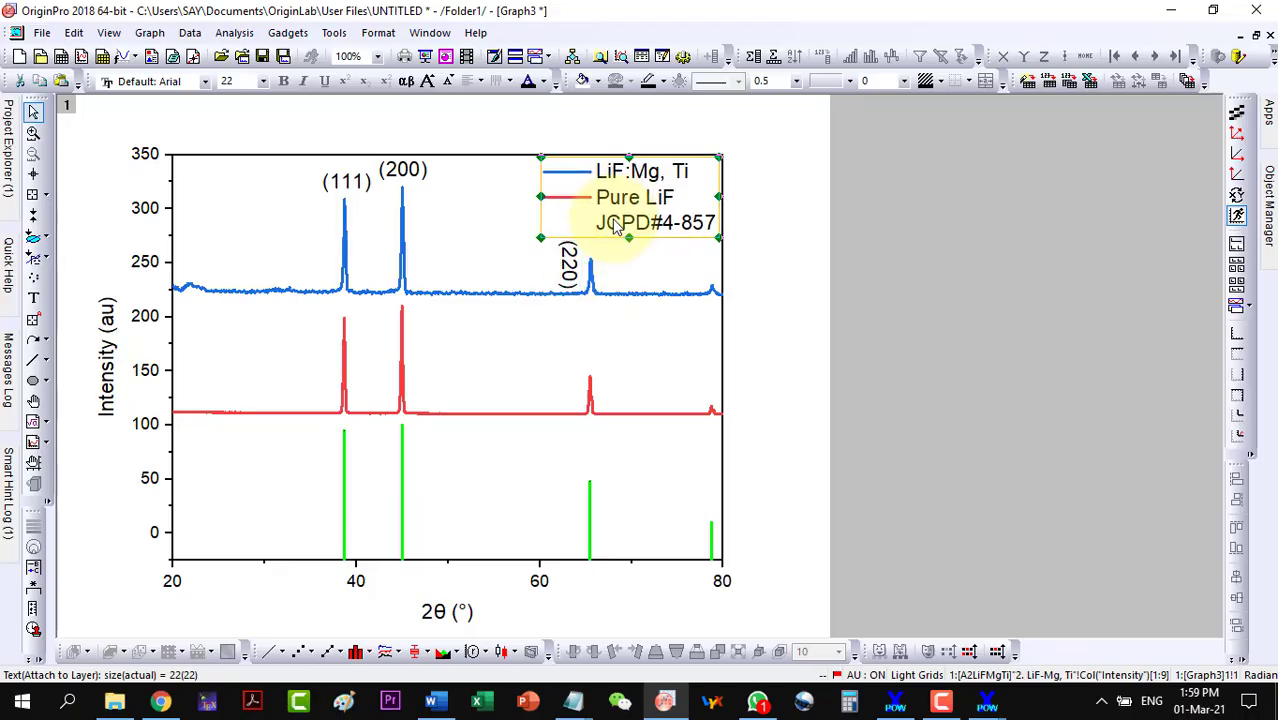
click(756, 278)
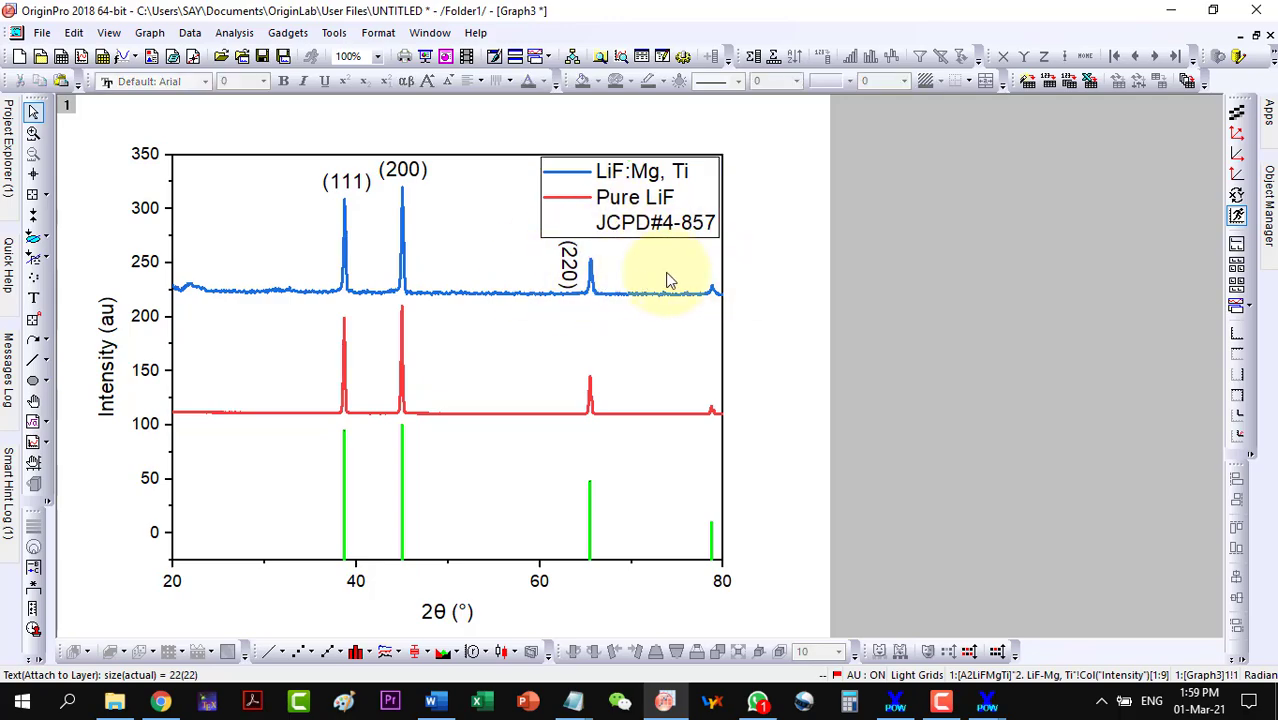